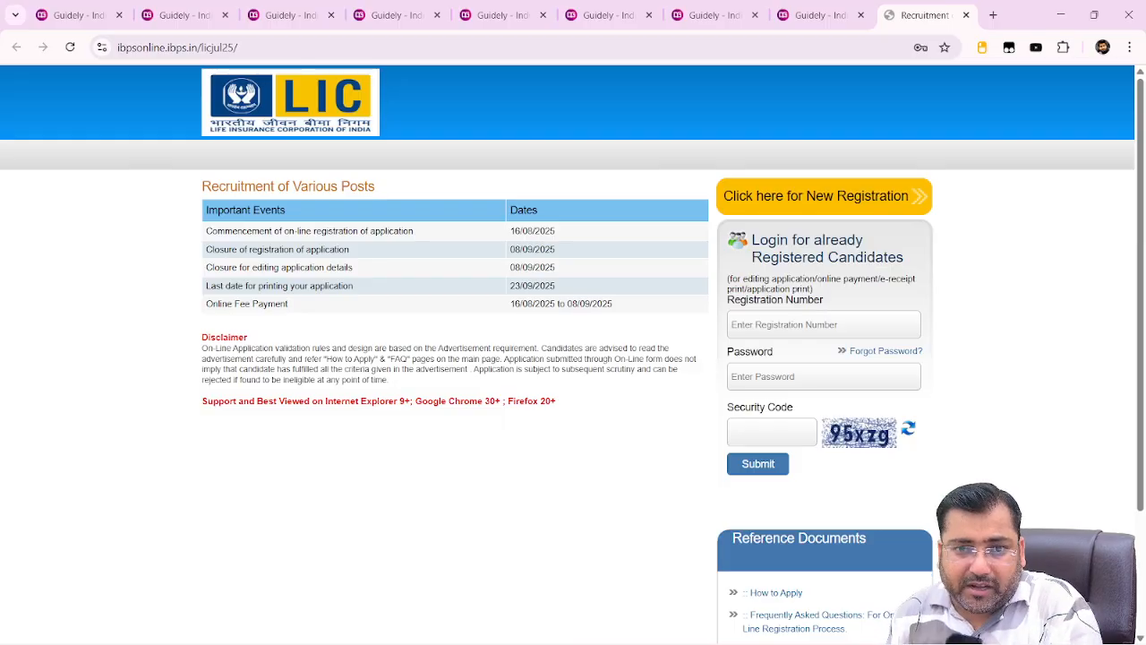
Open guidely.in in a new browser tab
{"action": "left_click", "coordinate": [817, 15]}
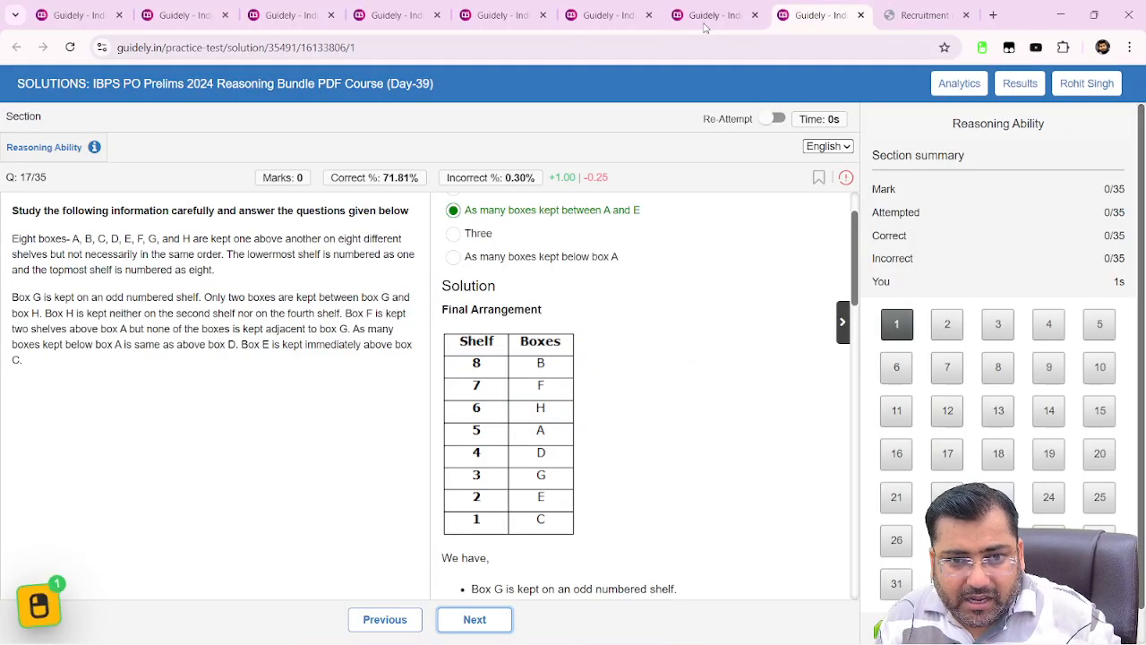
{"action": "left_click", "coordinate": [993, 15]}
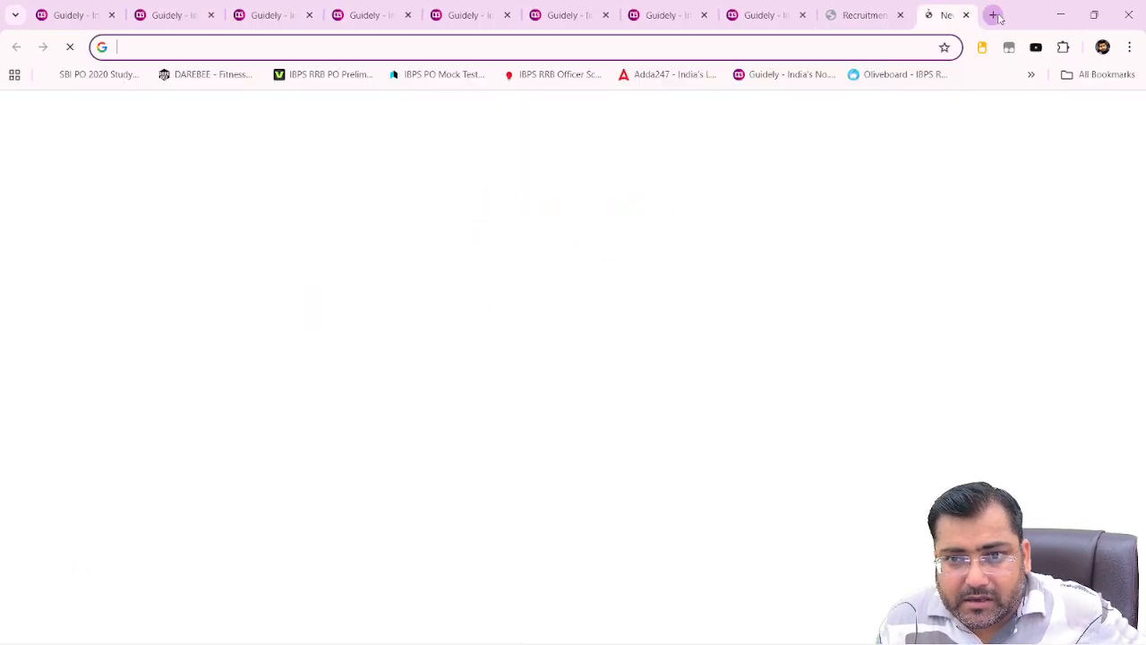
{"action": "left_click", "coordinate": [780, 49]}
{"action": "type", "text": "gui"}
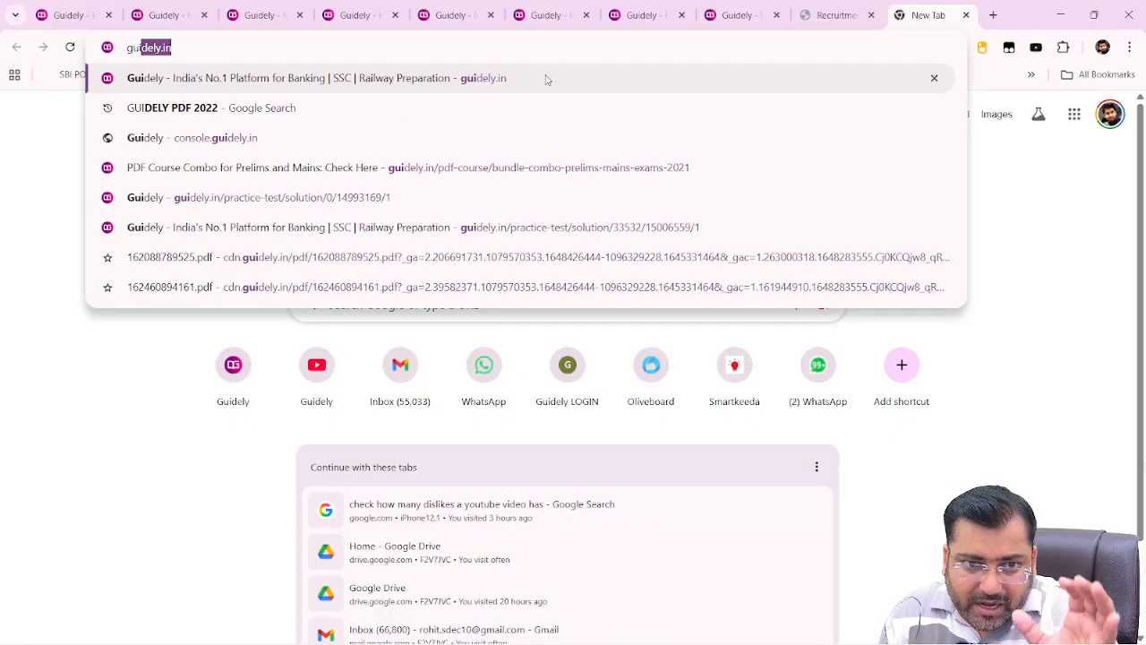
{"action": "key", "text": "Return"}
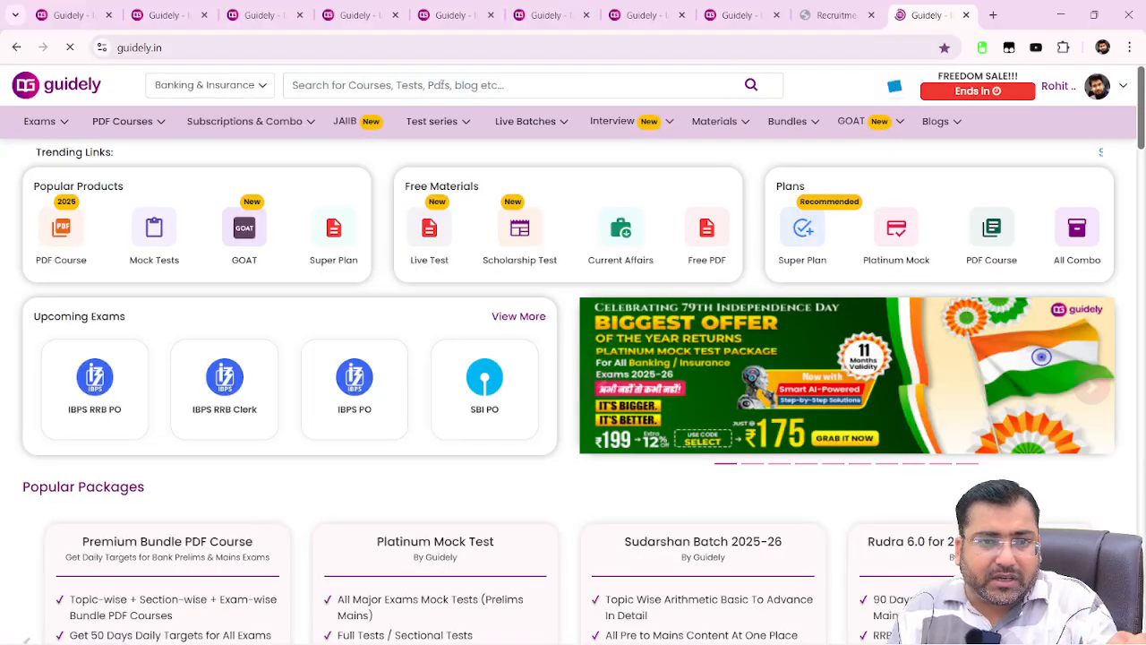
Go to PDF Course 2025, open the Exam-wise Bundle, and view the Bank Prelims package
{"action": "mouse_move", "coordinate": [125, 126]}
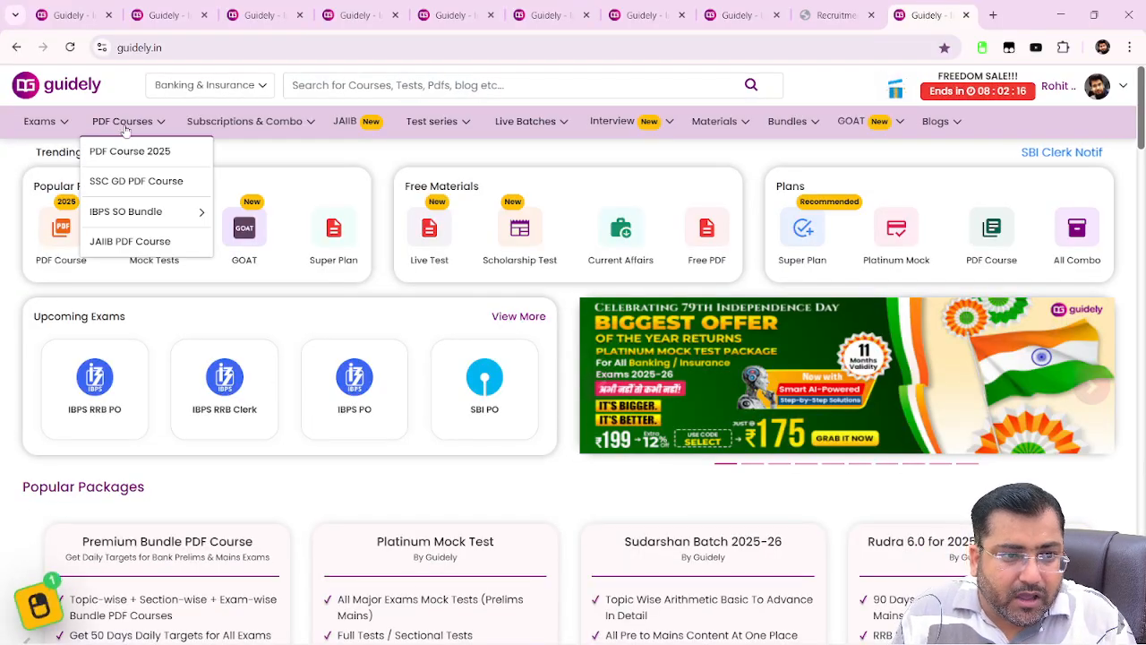
{"action": "left_click", "coordinate": [129, 154]}
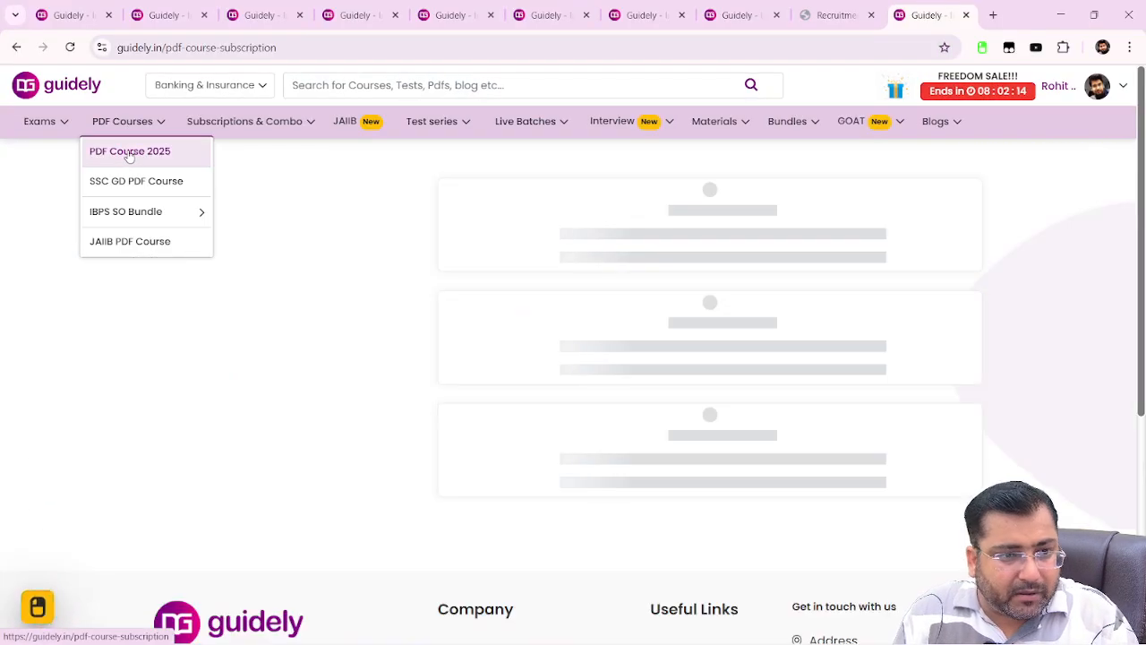
{"action": "scroll", "coordinate": [573, 384], "scroll_direction": "down", "scroll_amount": 10}
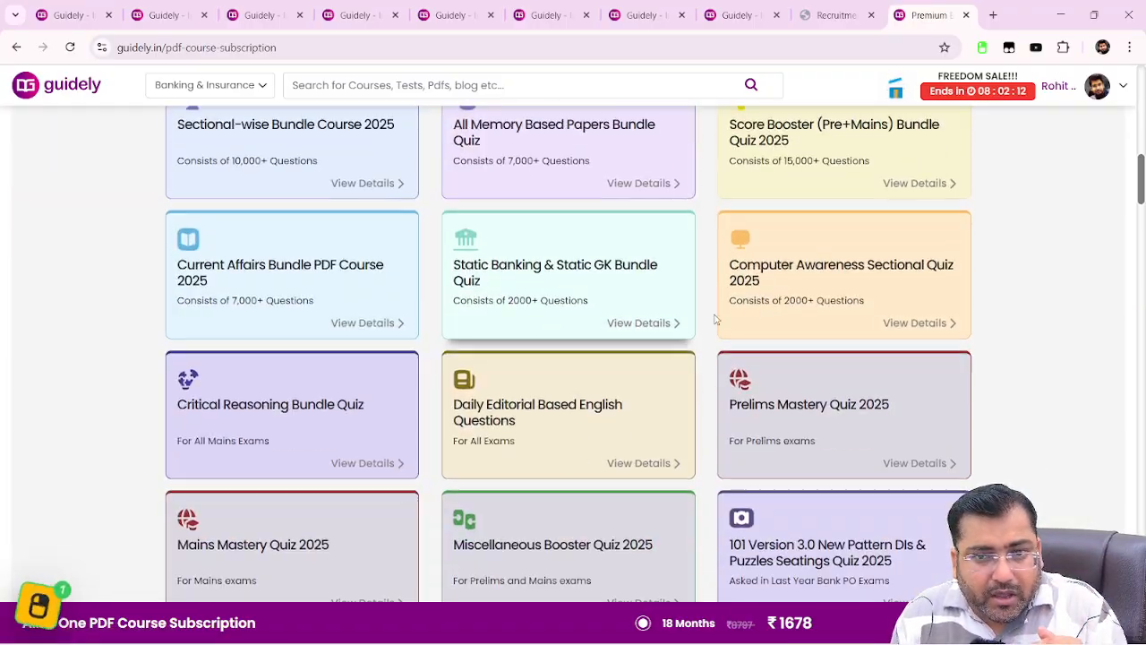
{"action": "scroll", "coordinate": [715, 319], "scroll_direction": "up", "scroll_amount": 4}
{"action": "left_click", "coordinate": [816, 351]}
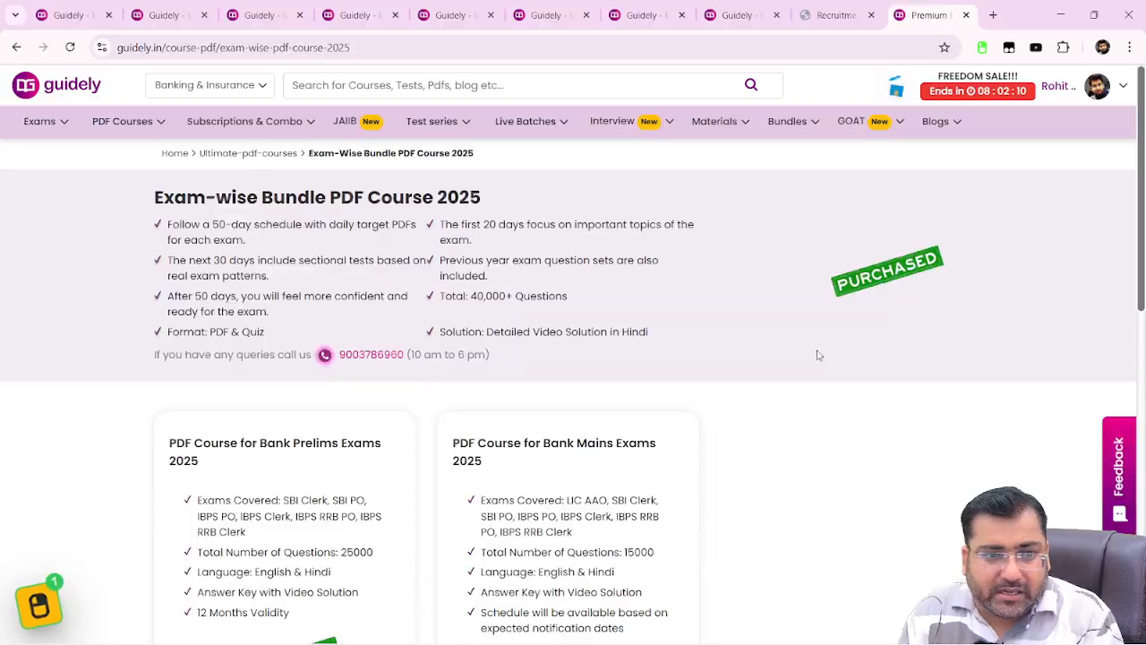
{"action": "scroll", "coordinate": [295, 486], "scroll_direction": "down", "scroll_amount": 3}
{"action": "left_click", "coordinate": [298, 493]}
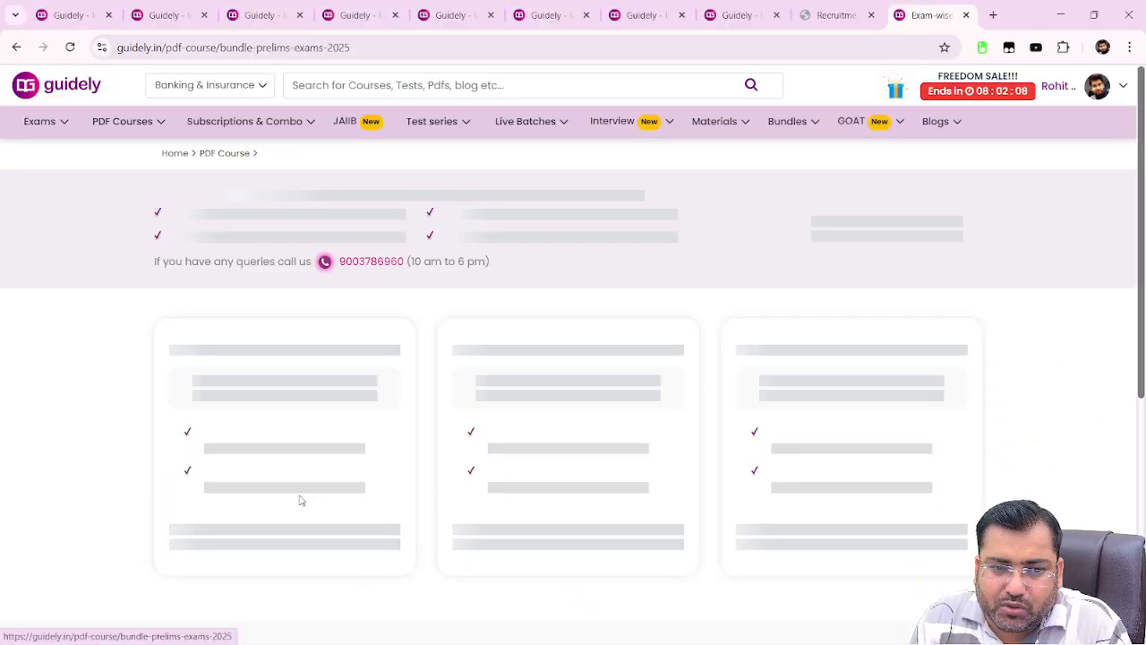
{"action": "scroll", "coordinate": [302, 496], "scroll_direction": "down", "scroll_amount": 10}
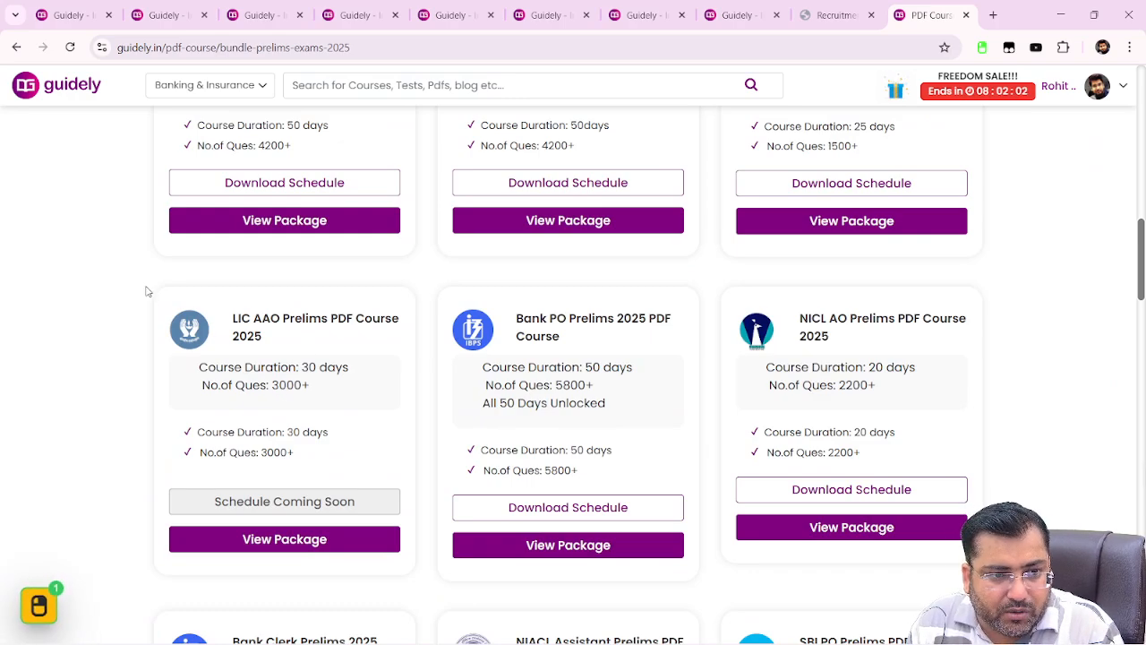
Take a screen snip of the LIC AAO course card
{"action": "key", "text": "super+shift+s"}
{"action": "left_click_drag", "start_coordinate": [136, 278], "coordinate": [321, 519]}
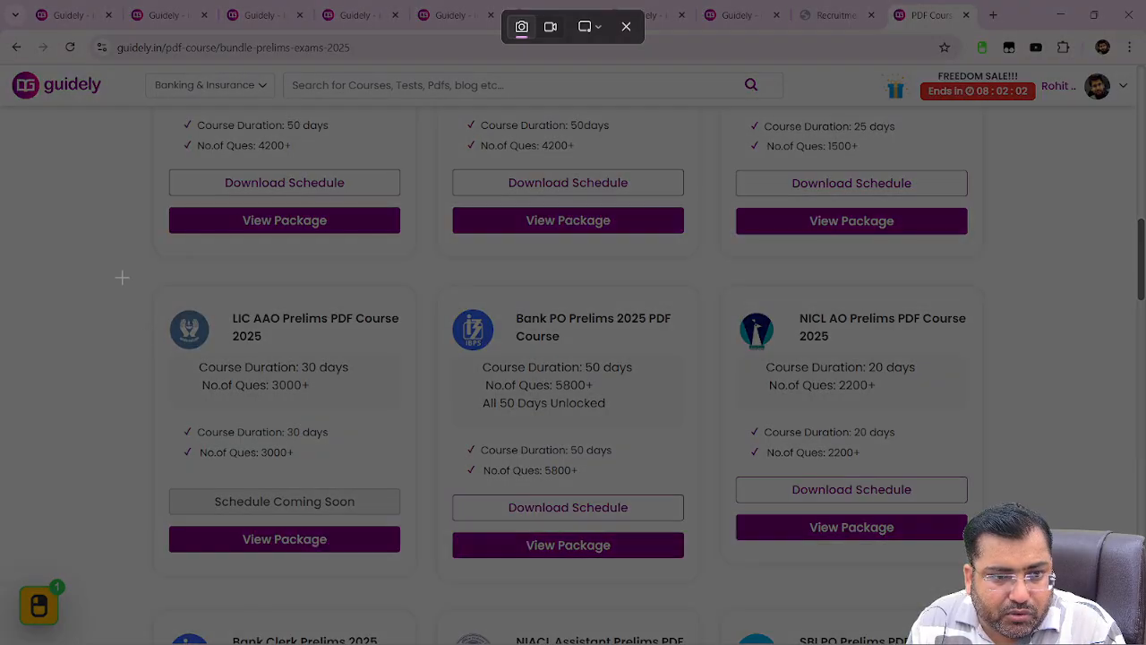
{"action": "left_click_drag", "start_coordinate": [120, 276], "coordinate": [435, 582]}
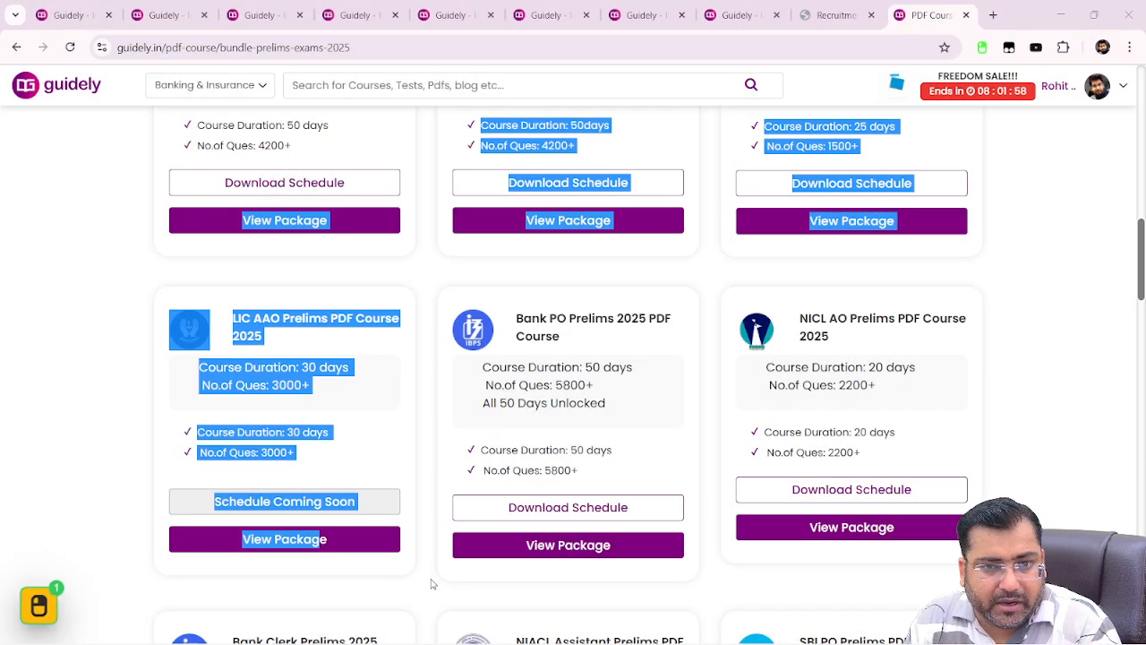
{"action": "left_click", "coordinate": [421, 548]}
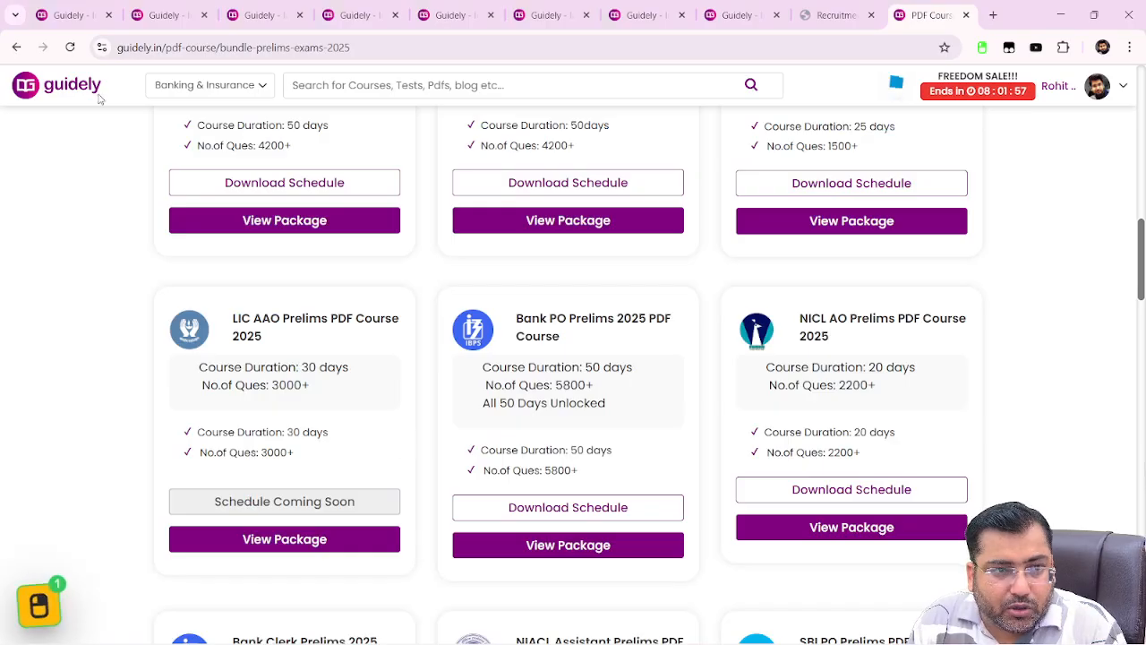
Return to the Exam-wise PDF Course 2025 page and browse the Test series menu
{"action": "left_click", "coordinate": [16, 47]}
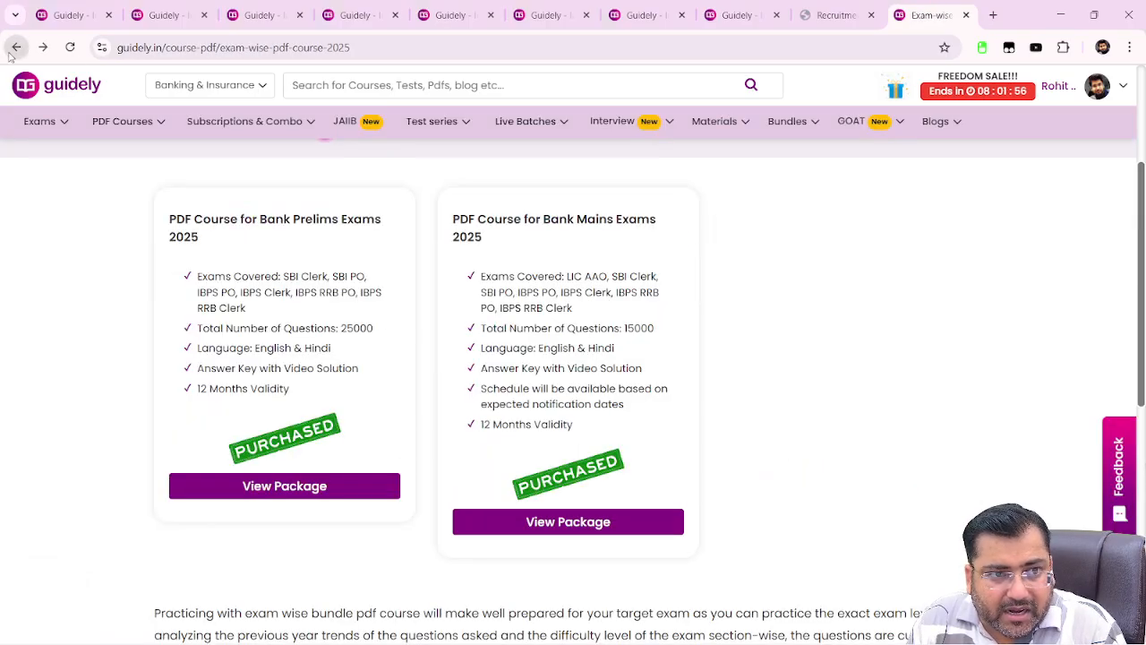
{"action": "left_click", "coordinate": [844, 9]}
{"action": "left_click", "coordinate": [927, 15]}
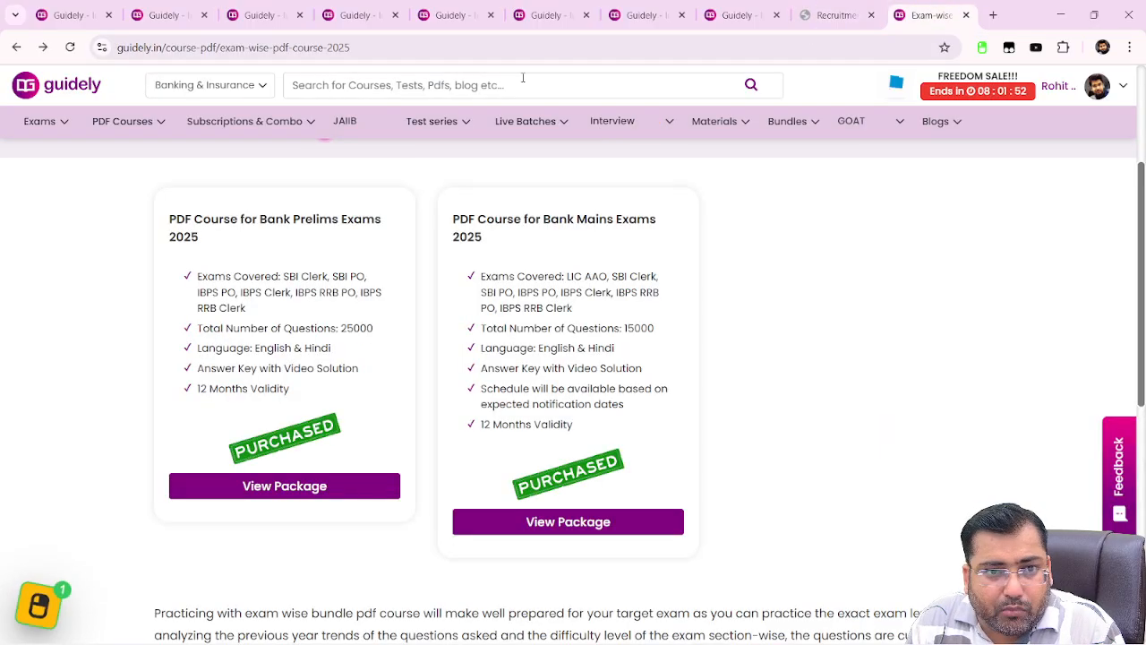
{"action": "mouse_move", "coordinate": [452, 133]}
{"action": "mouse_move", "coordinate": [497, 183]}
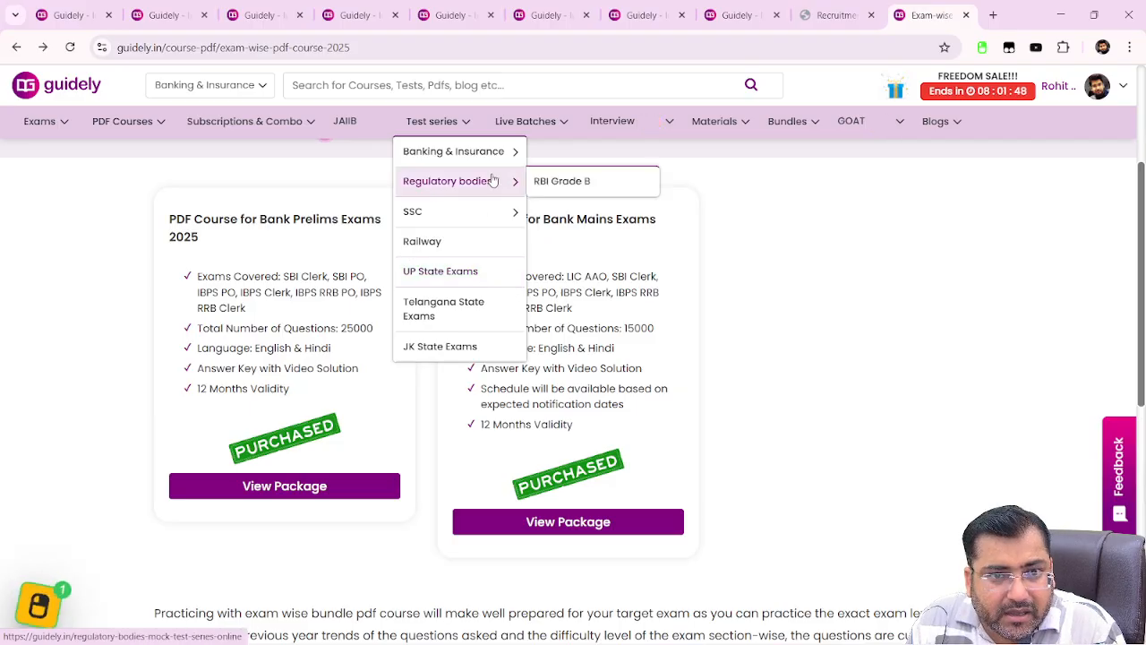
{"action": "mouse_move", "coordinate": [495, 155]}
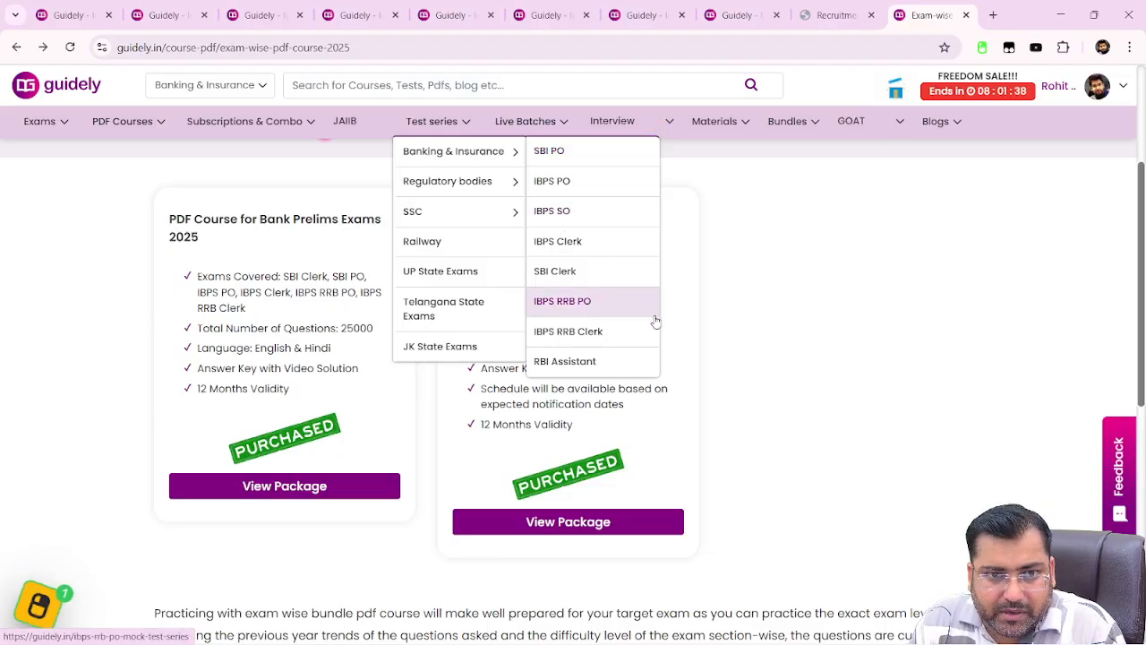
Start a new LIC registration and enter the candidate's first name in both first-name fields
{"action": "left_click", "coordinate": [836, 15]}
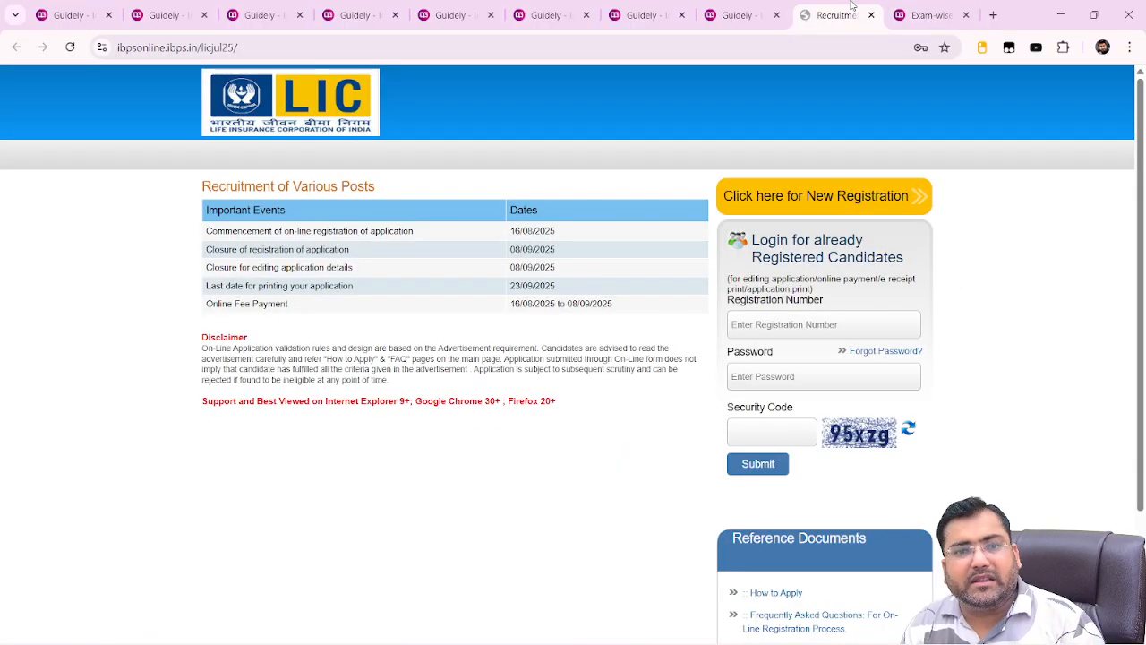
{"action": "left_click", "coordinate": [792, 203]}
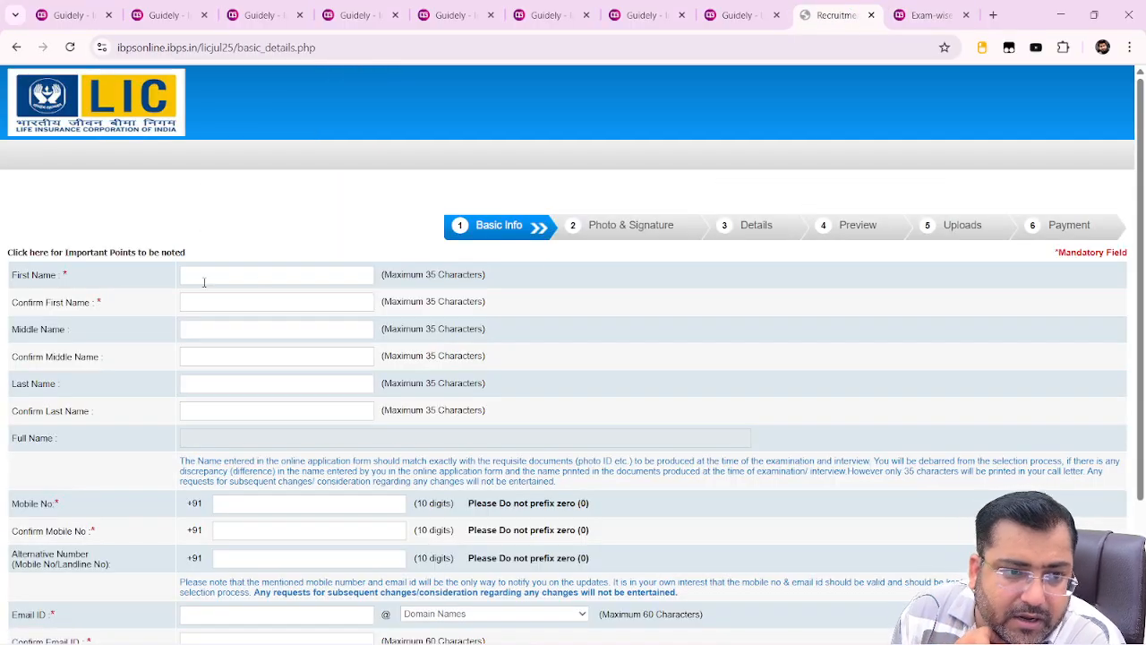
{"action": "left_click", "coordinate": [206, 277]}
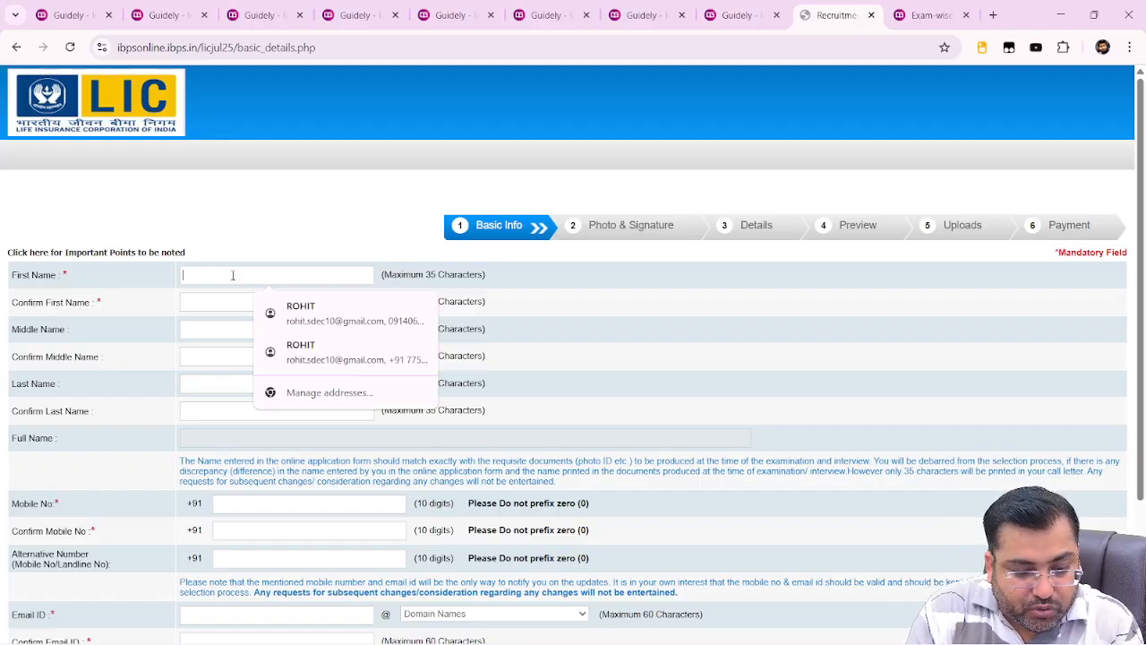
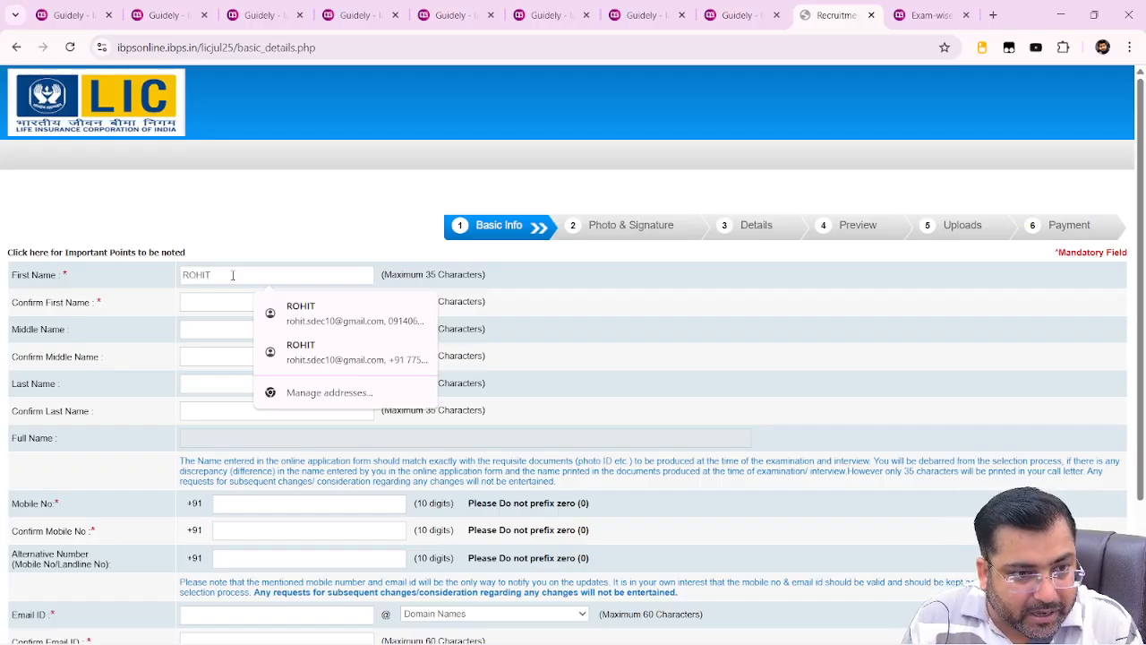
{"action": "left_click", "coordinate": [208, 302]}
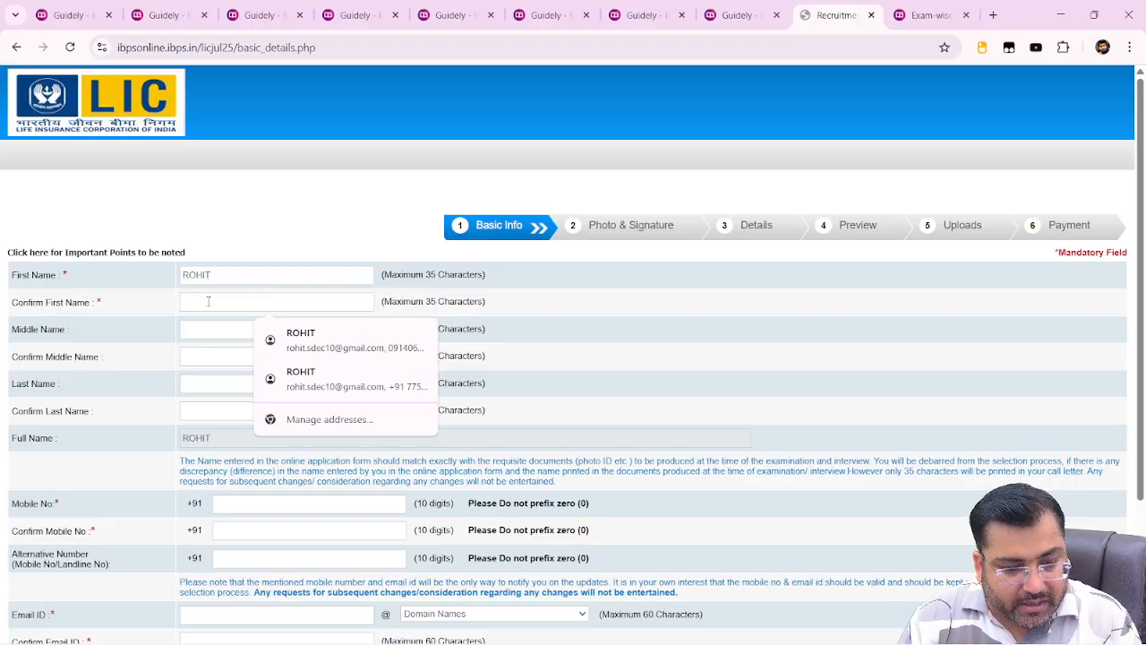
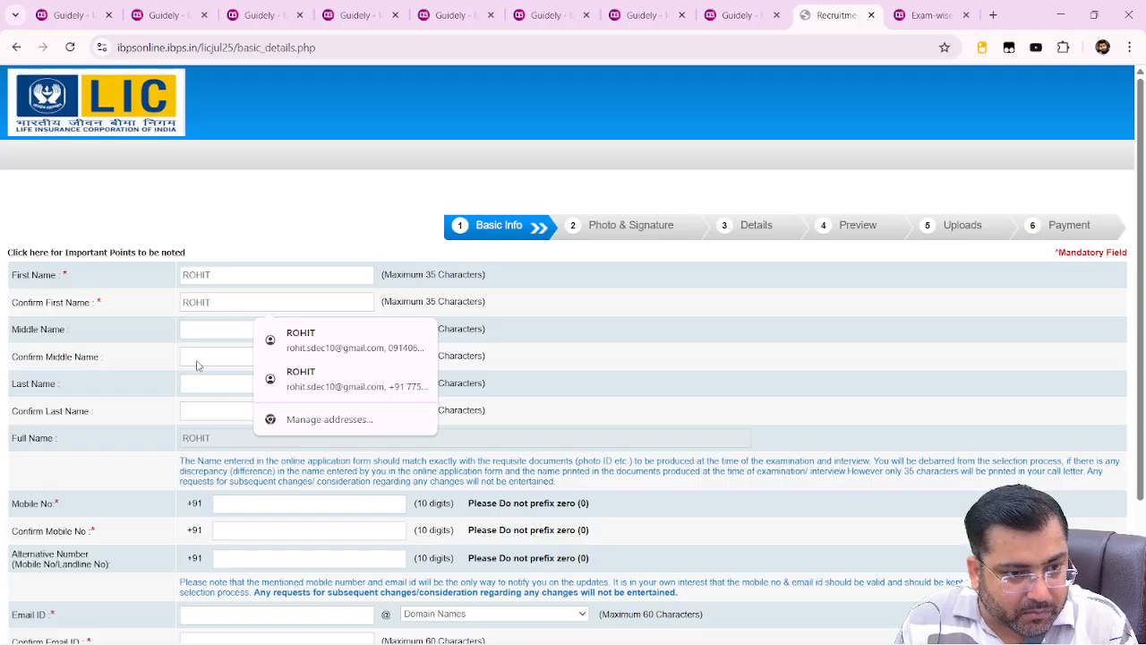
Enter the candidate's last name and confirm it in Confirm Last Name
{"action": "left_click", "coordinate": [209, 384]}
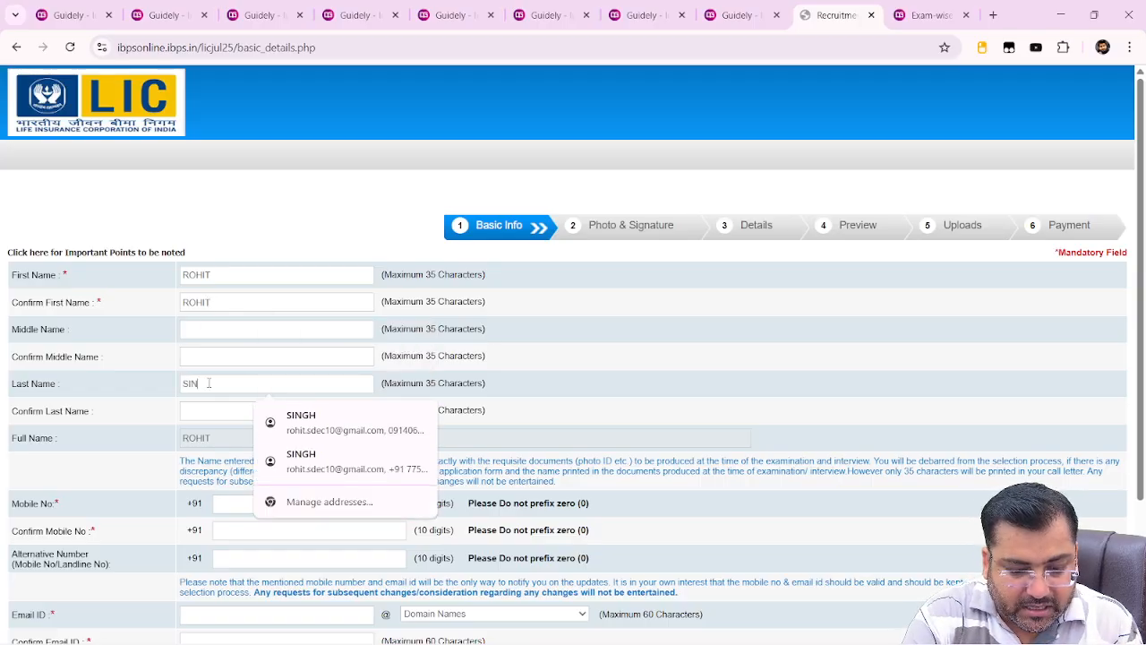
{"action": "left_click", "coordinate": [209, 410]}
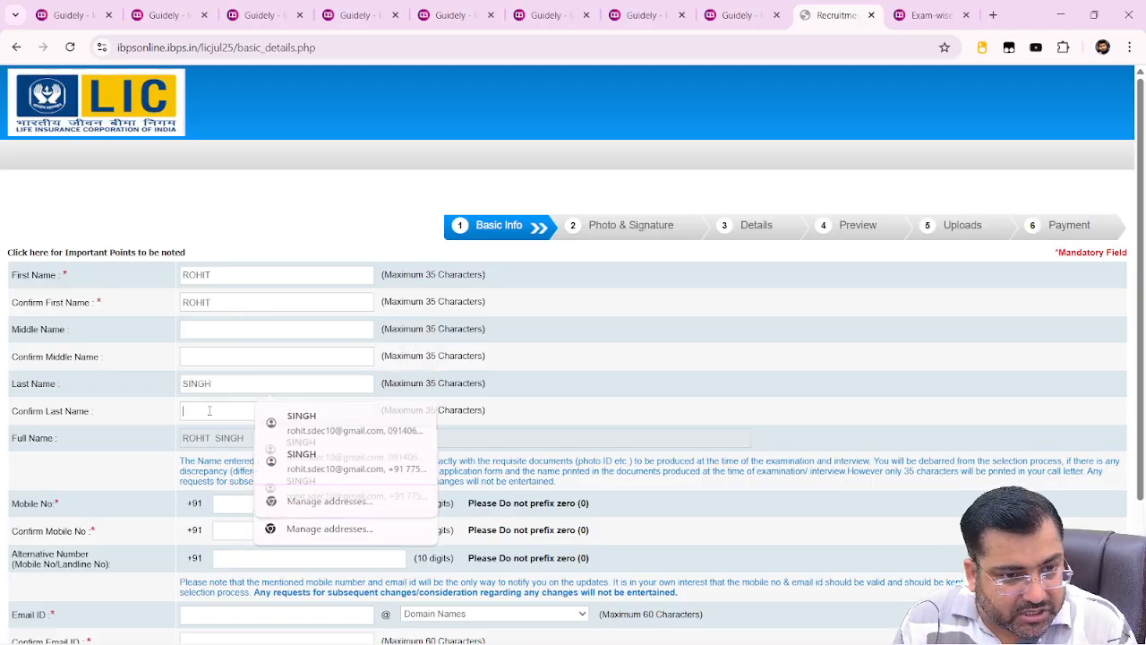
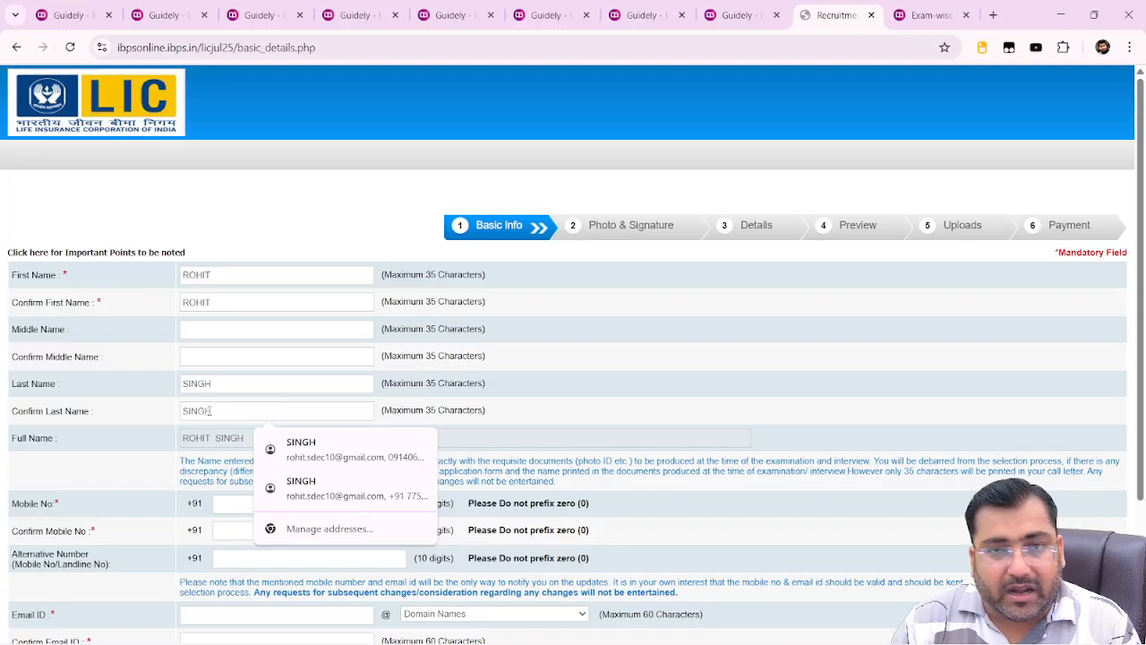
{"action": "left_click", "coordinate": [120, 474]}
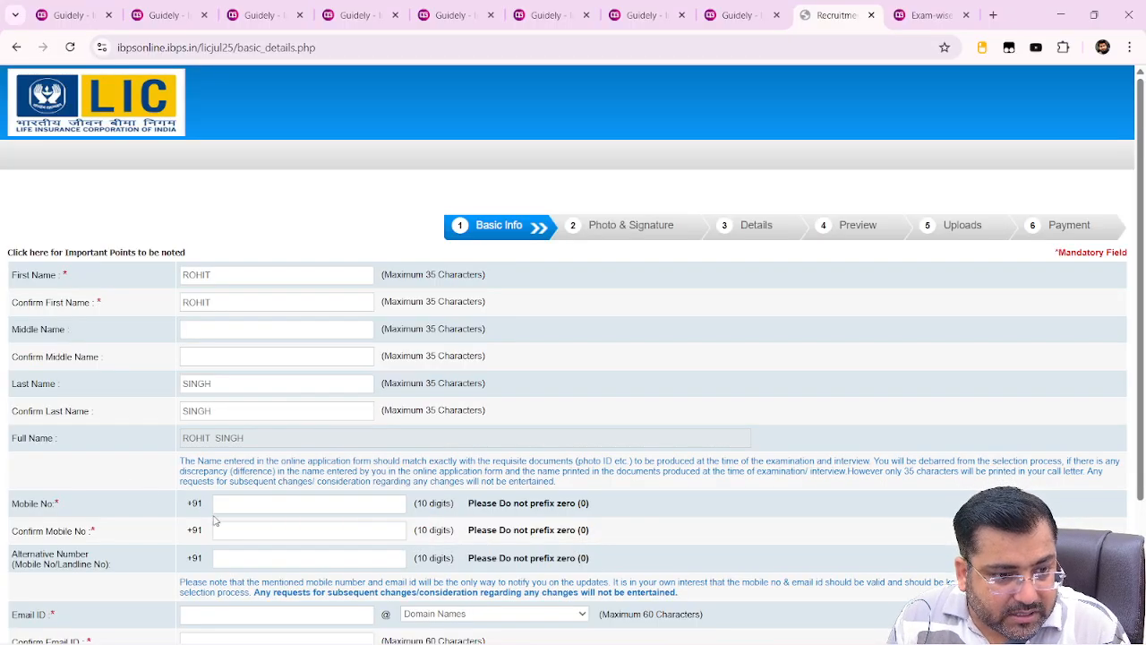
{"action": "scroll", "coordinate": [215, 521], "scroll_direction": "down", "scroll_amount": 1}
Enter the candidate's mobile number and confirm it
{"action": "left_click", "coordinate": [259, 436]}
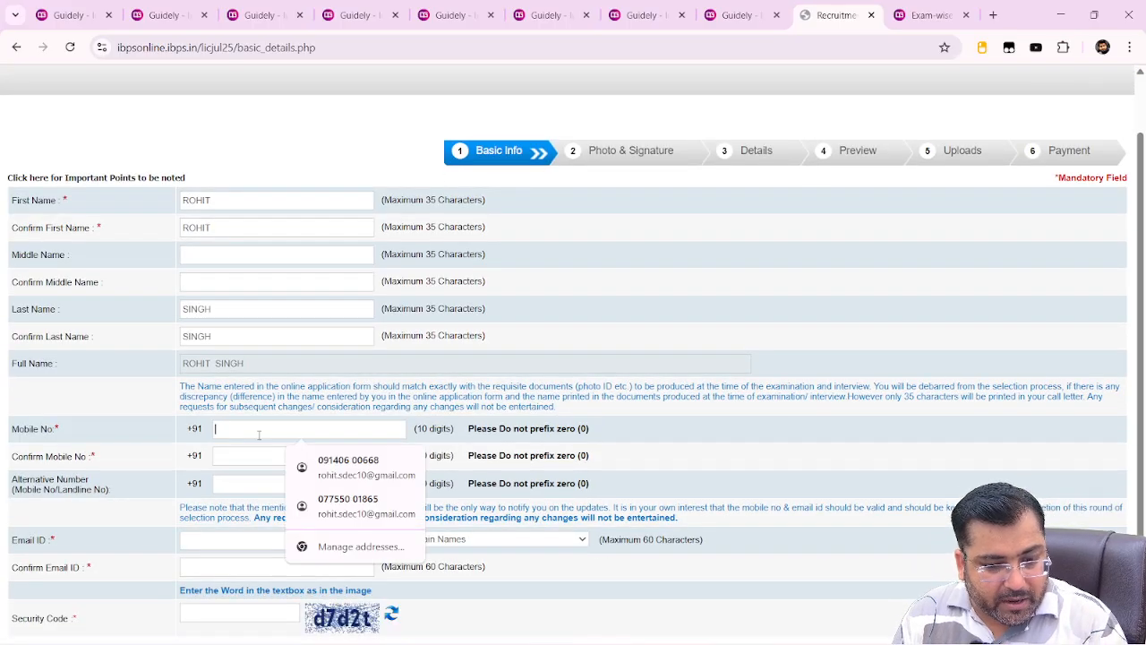
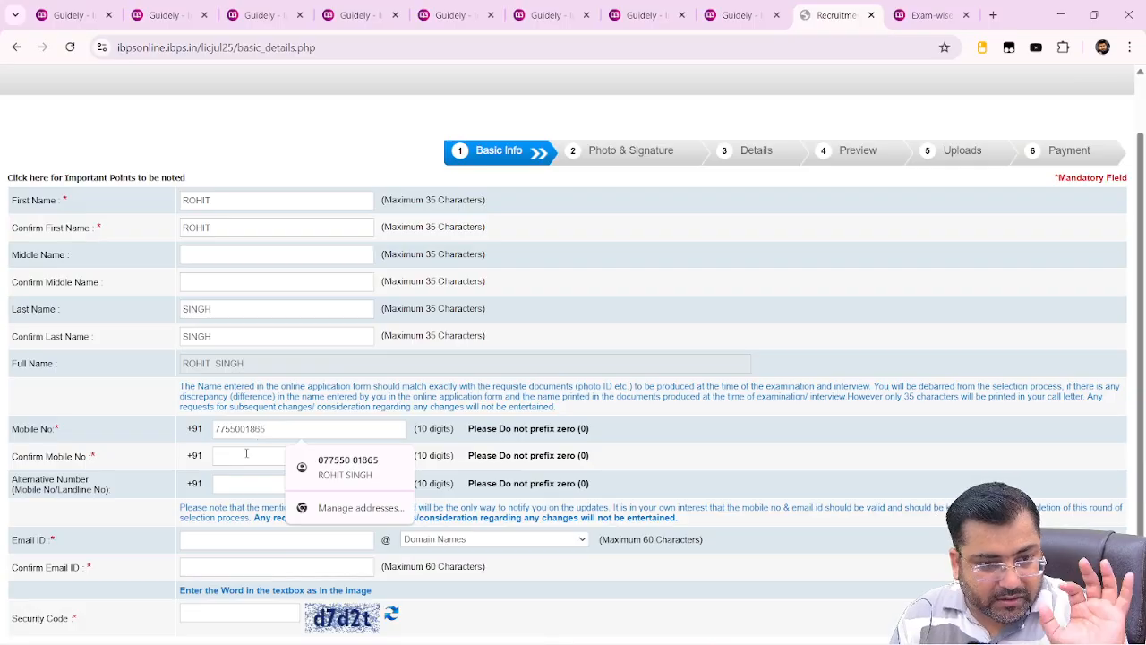
{"action": "left_click", "coordinate": [245, 456]}
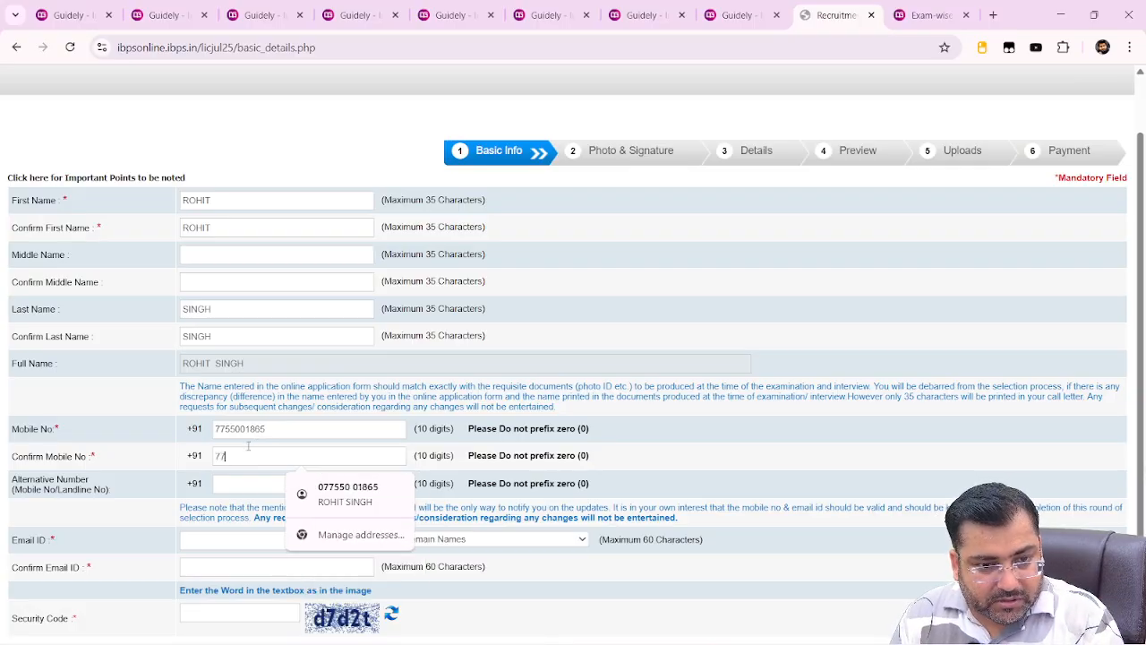
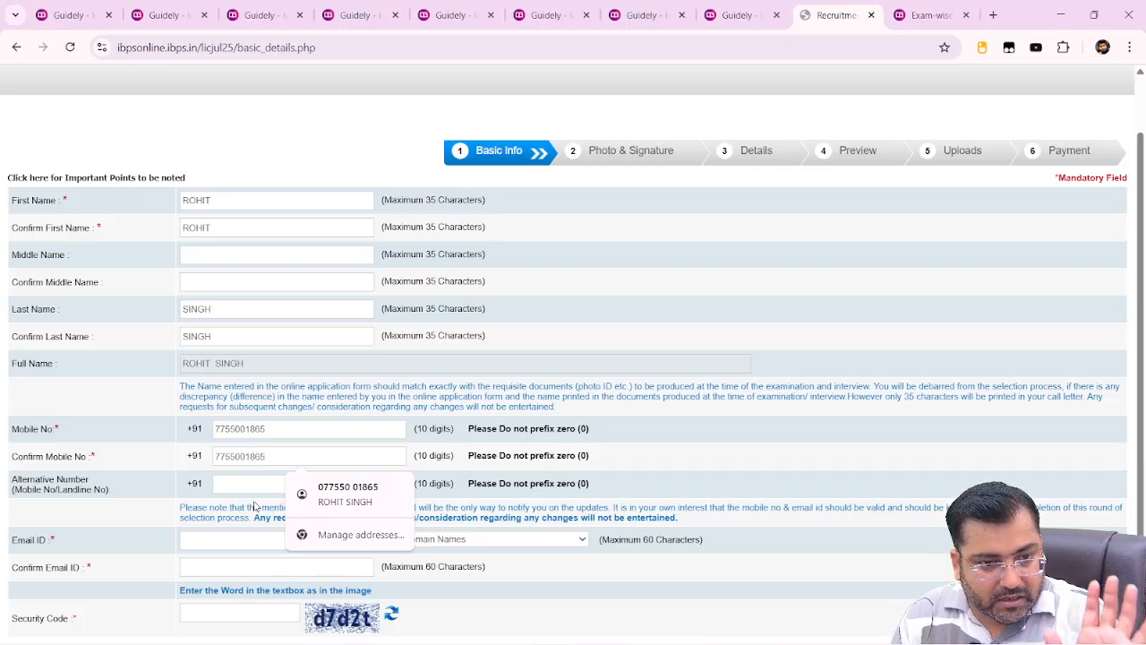
{"action": "left_click", "coordinate": [173, 533]}
Fill the e-mail ID with the gmail.com domain and autofill Confirm Email ID
{"action": "left_click", "coordinate": [221, 541]}
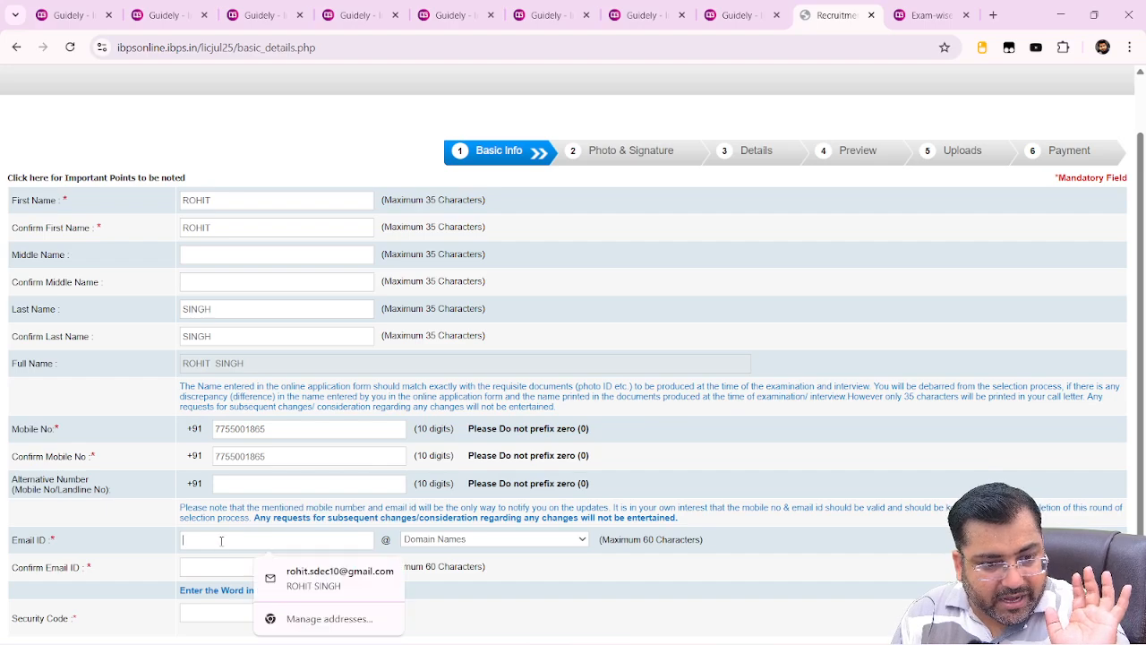
{"action": "left_click", "coordinate": [332, 580]}
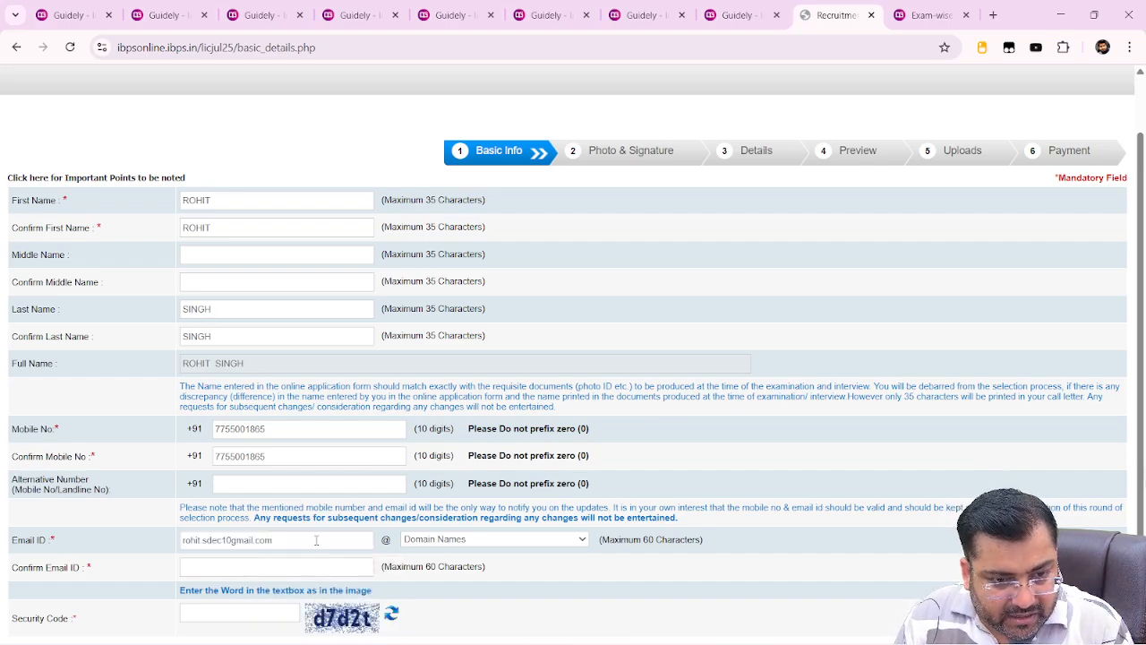
{"action": "left_click_drag", "start_coordinate": [316, 540], "coordinate": [230, 541]}
{"action": "key", "text": "BackSpace"}
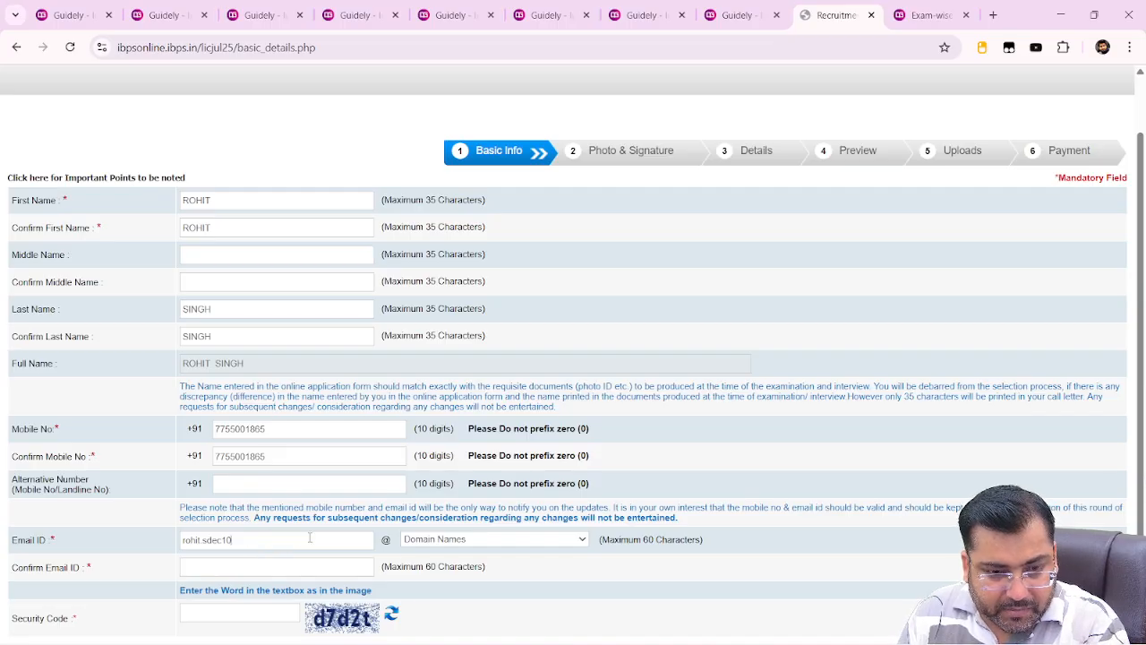
{"action": "left_click", "coordinate": [480, 540]}
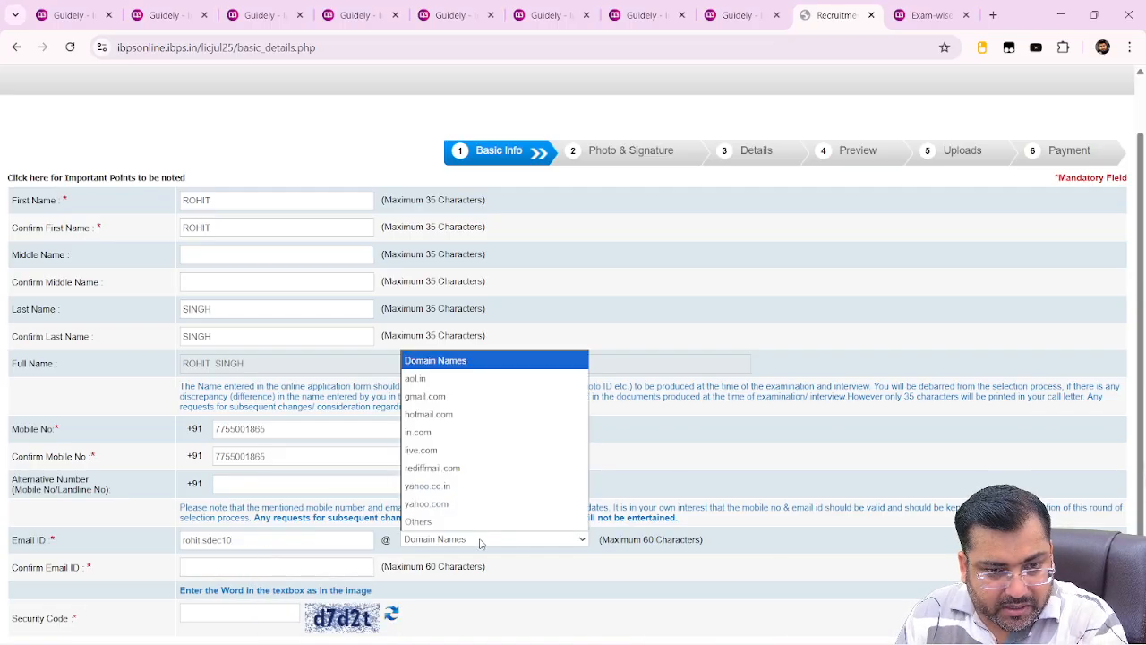
{"action": "left_click", "coordinate": [459, 401]}
{"action": "left_click", "coordinate": [257, 572]}
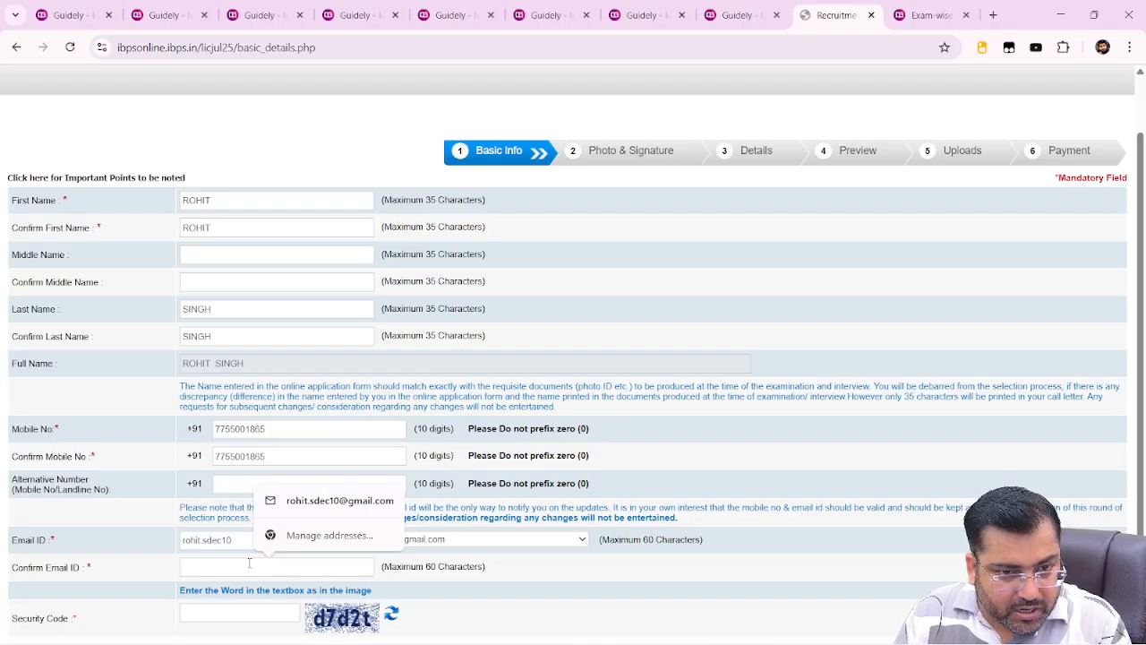
{"action": "left_click", "coordinate": [315, 503]}
{"action": "scroll", "coordinate": [315, 504], "scroll_direction": "down", "scroll_amount": 2}
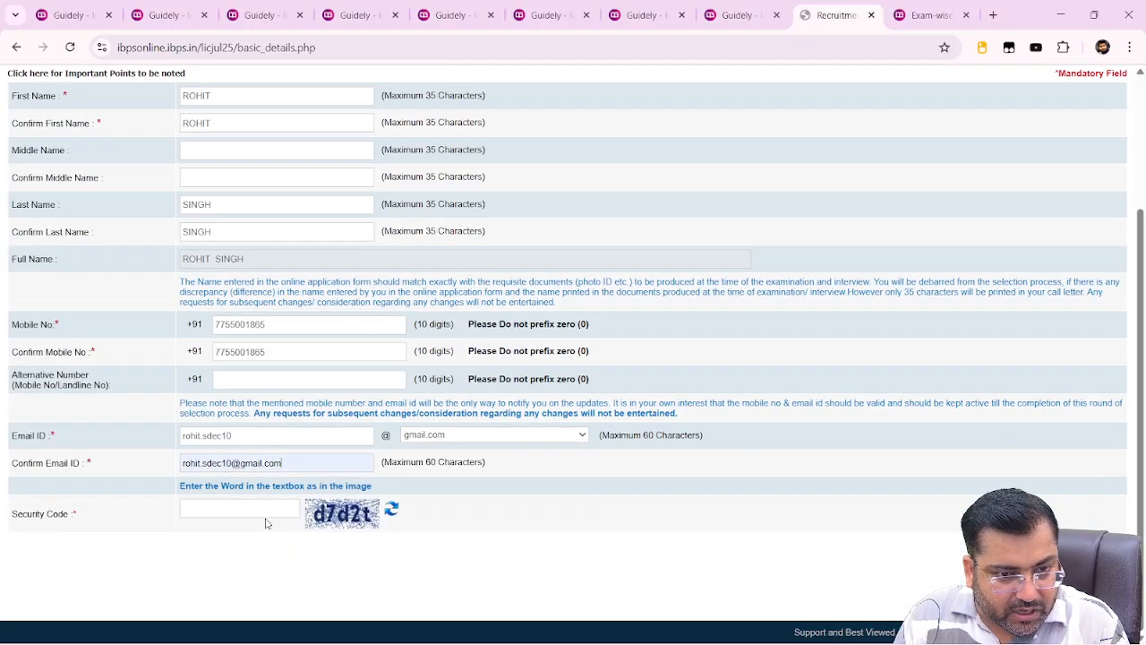
Enter the captcha characters shown in the image into the Security Code field
{"action": "left_click", "coordinate": [266, 509]}
{"action": "type", "text": "d"}
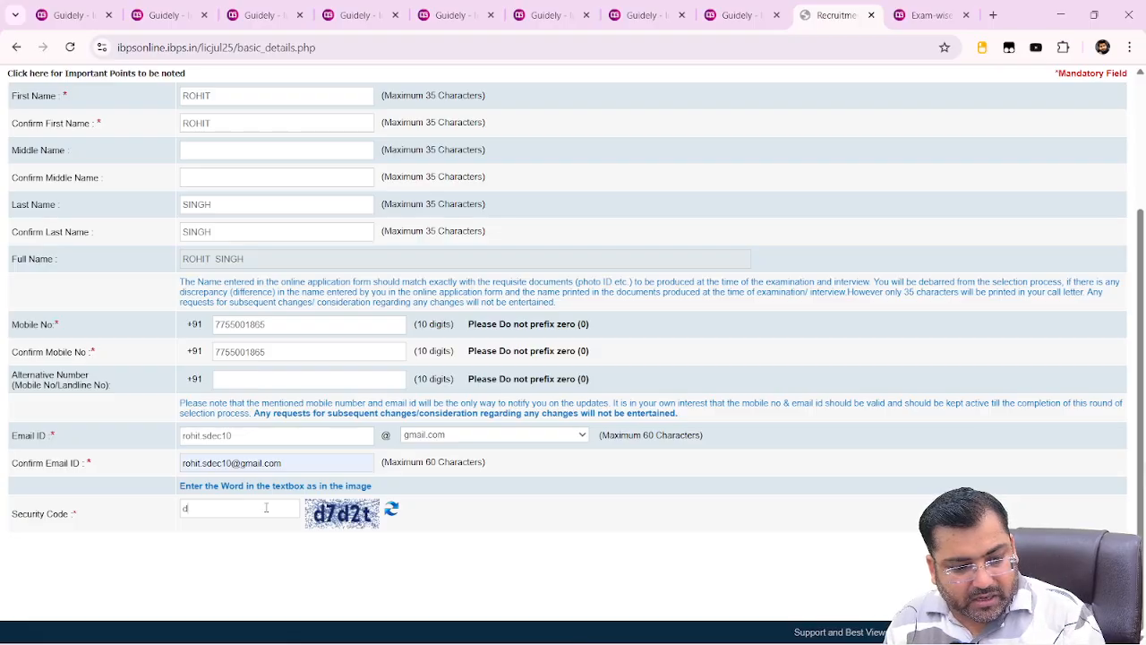
{"action": "type", "text": "7"}
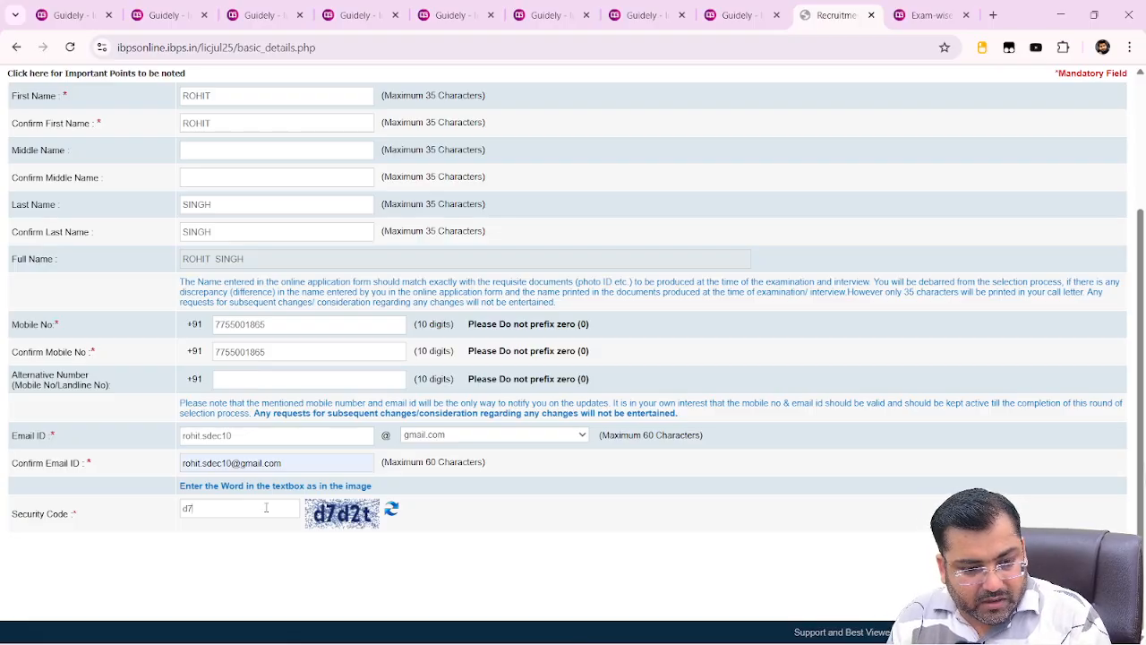
{"action": "type", "text": "d2"}
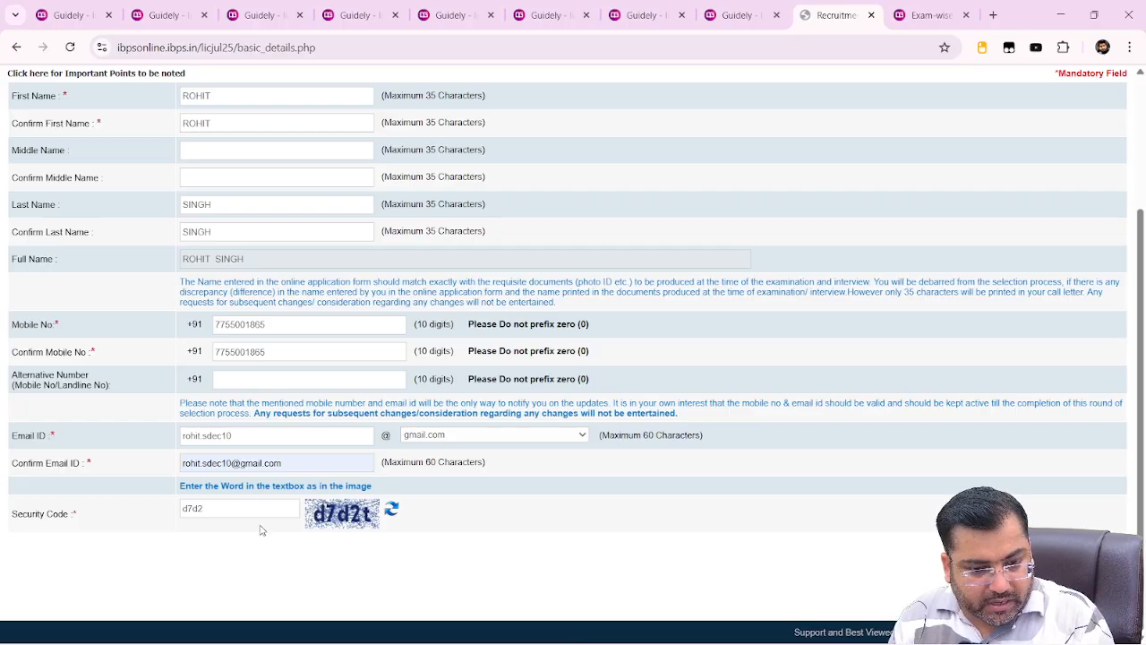
{"action": "type", "text": "t"}
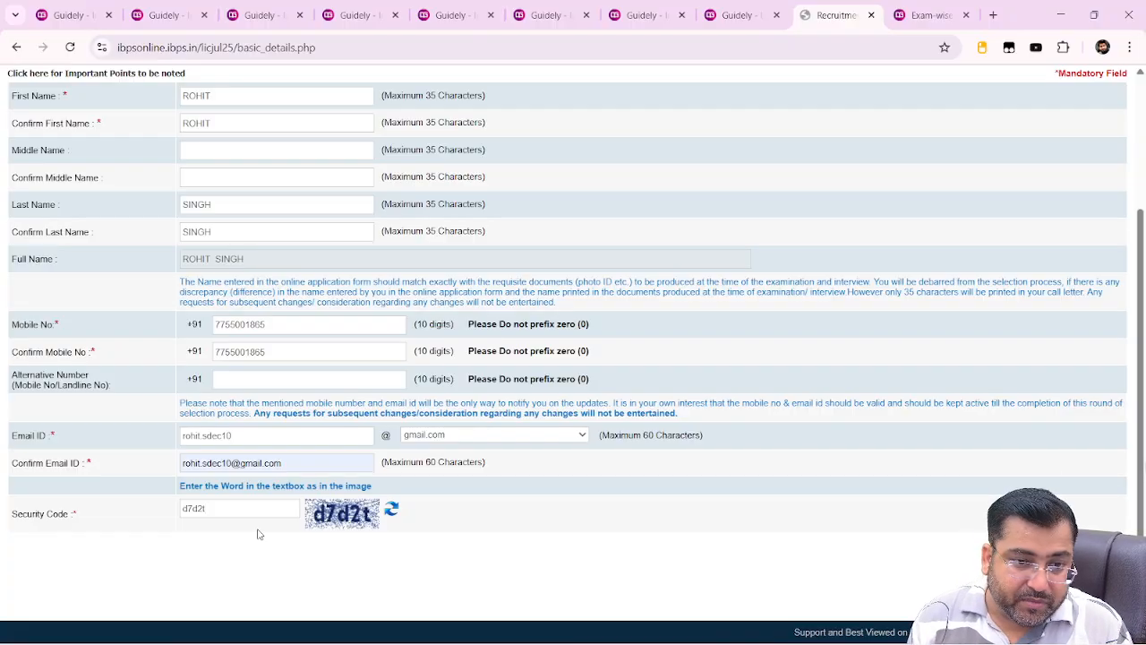
Replace both e-mail fields with a masked placeholder address and submit the basic info form
{"action": "double_click", "coordinate": [265, 437]}
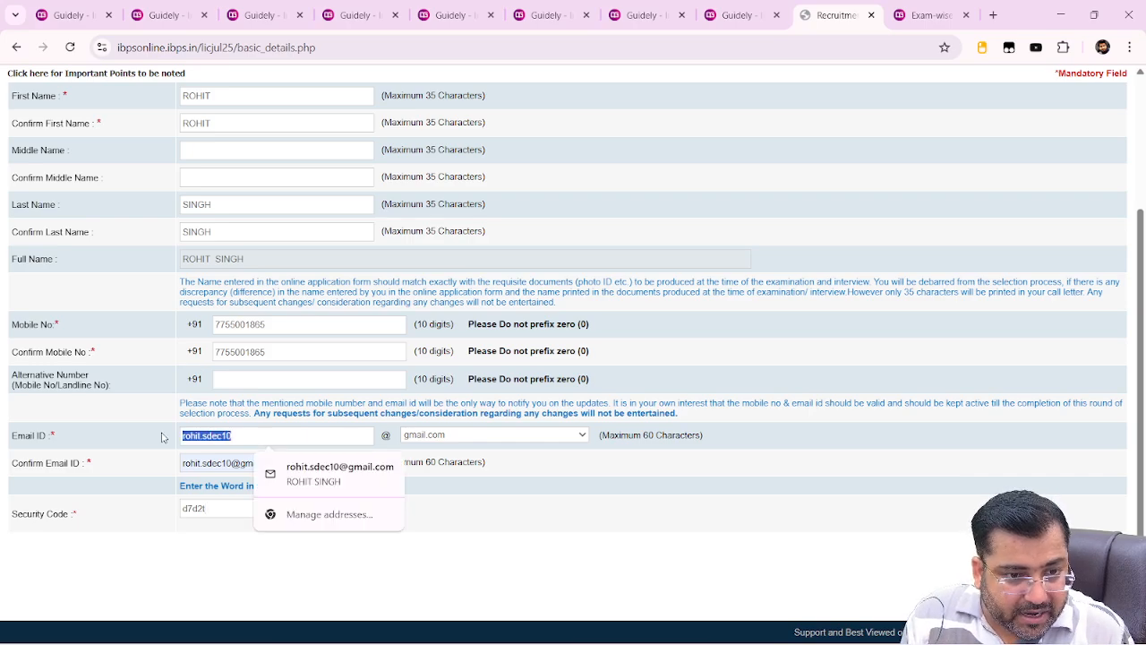
{"action": "type", "text": "rsing"}
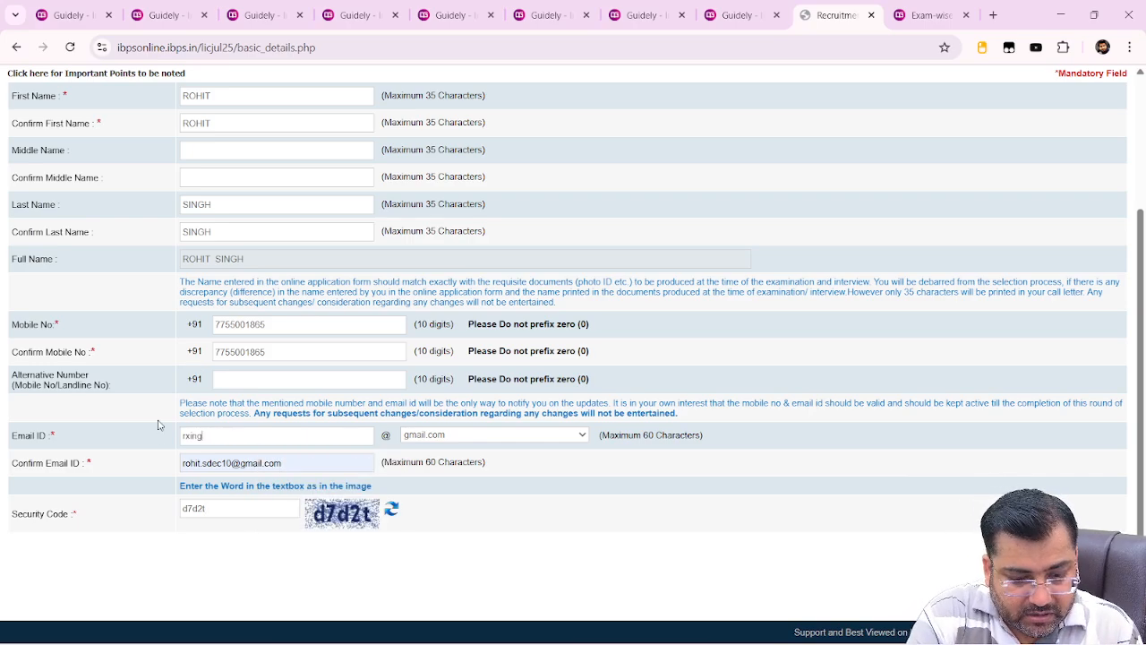
{"action": "type", "text": "hxxx"}
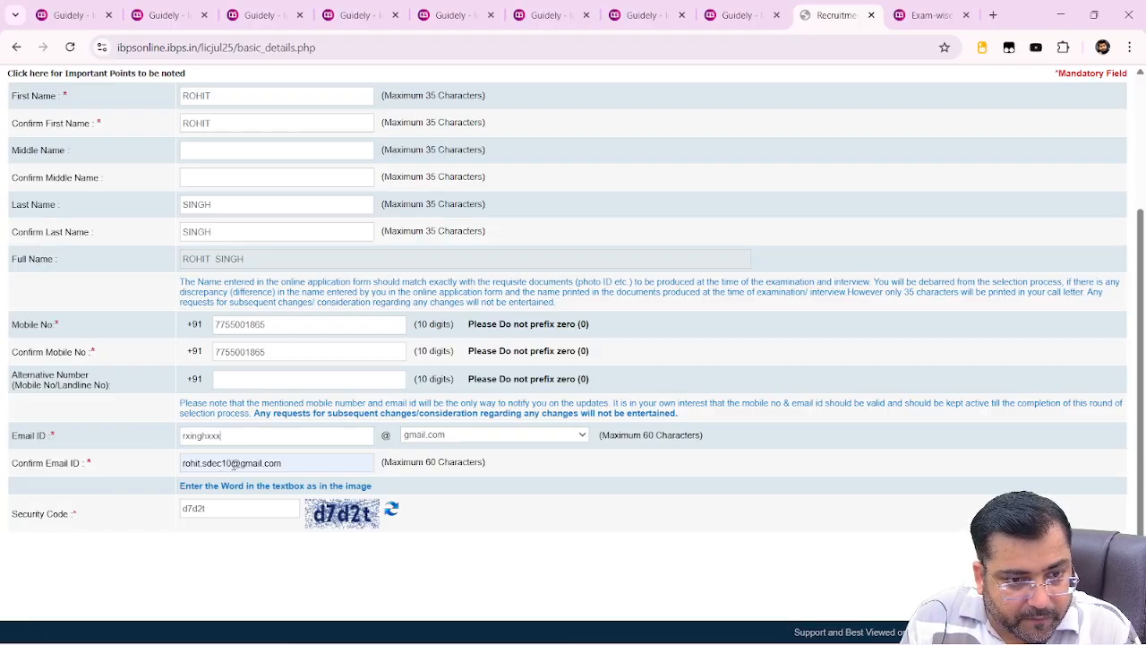
{"action": "double_click", "coordinate": [220, 463]}
{"action": "type", "text": "rxingh"}
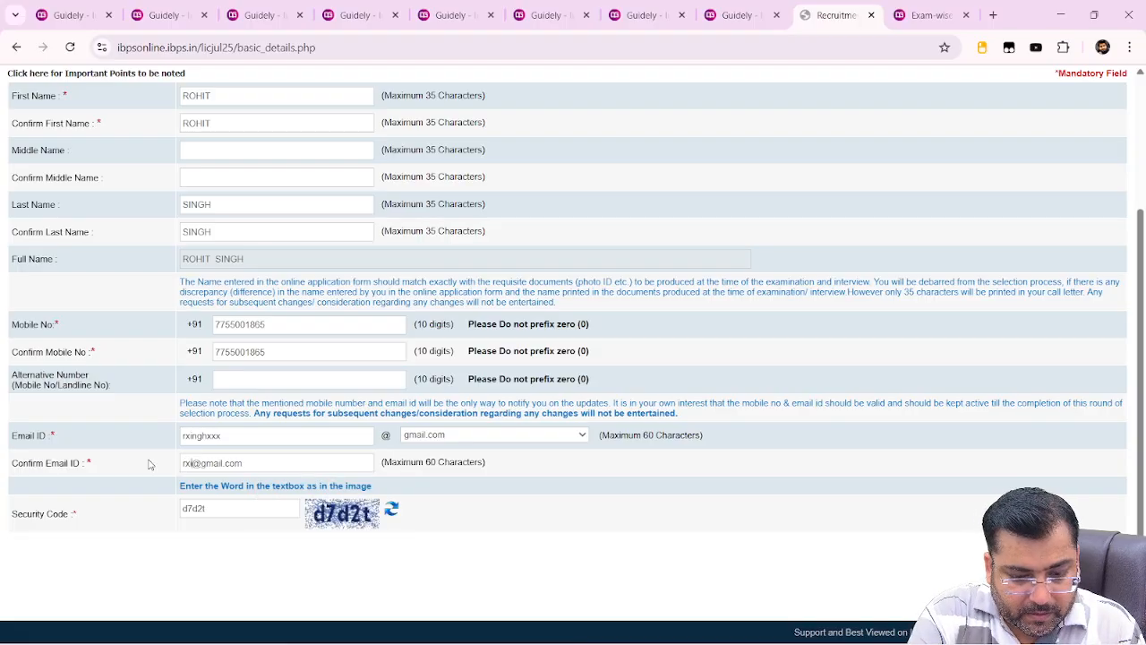
{"action": "type", "text": "xxx"}
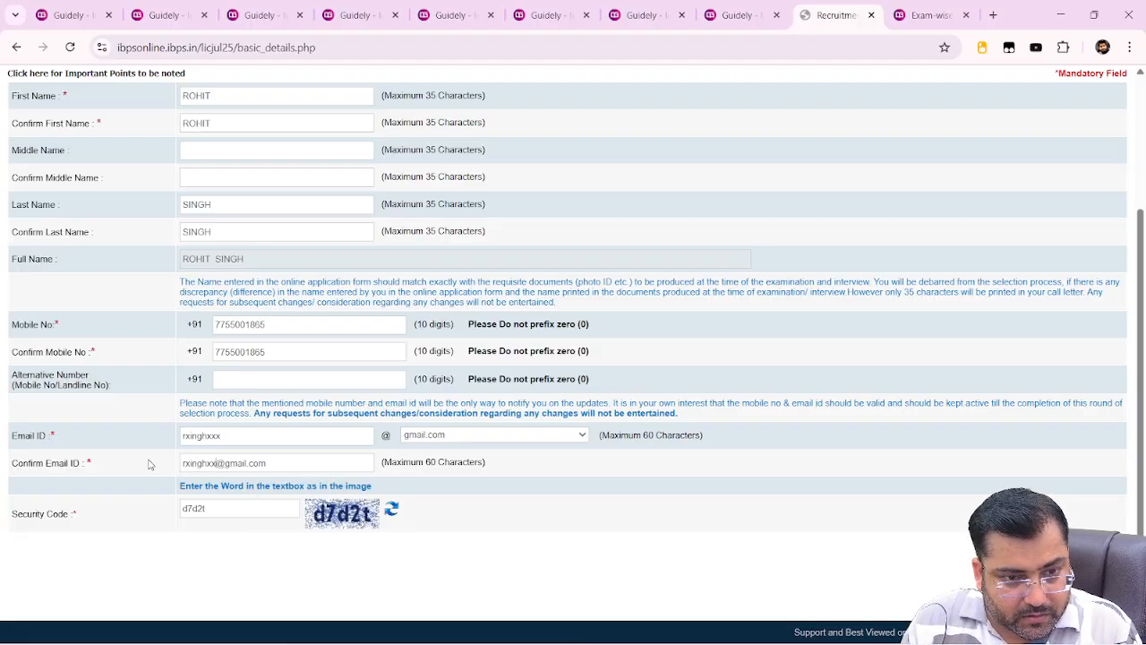
{"action": "key", "text": "Return"}
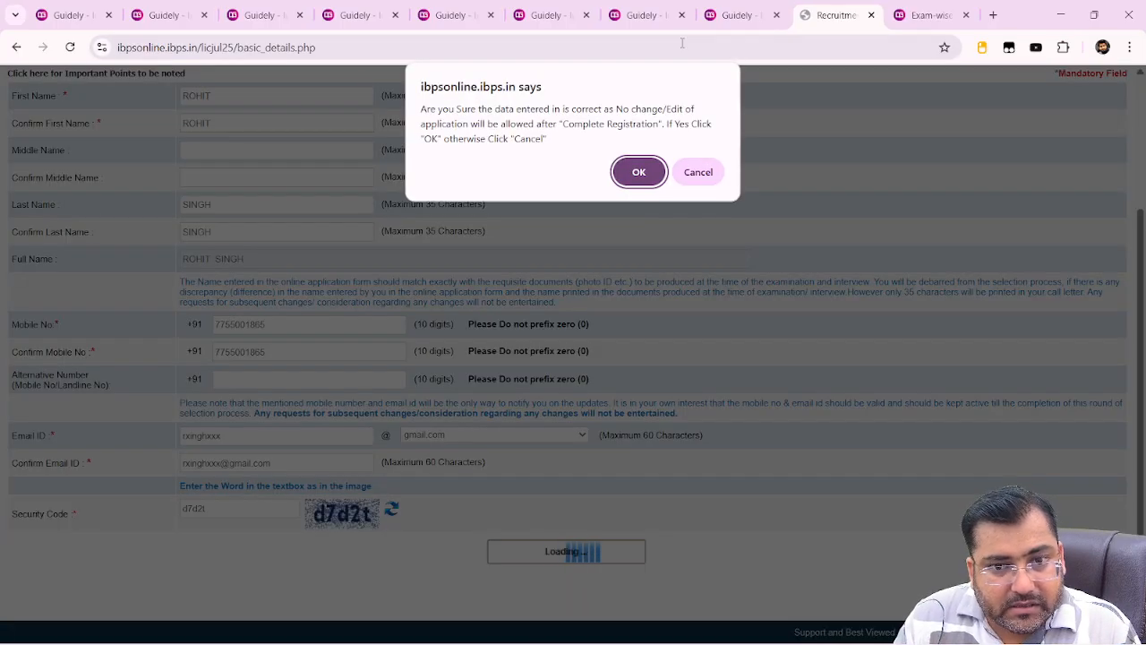
Confirm the basic info is correct, then attempt a webcam photo capture, which reports no webcam
{"action": "left_click", "coordinate": [628, 172]}
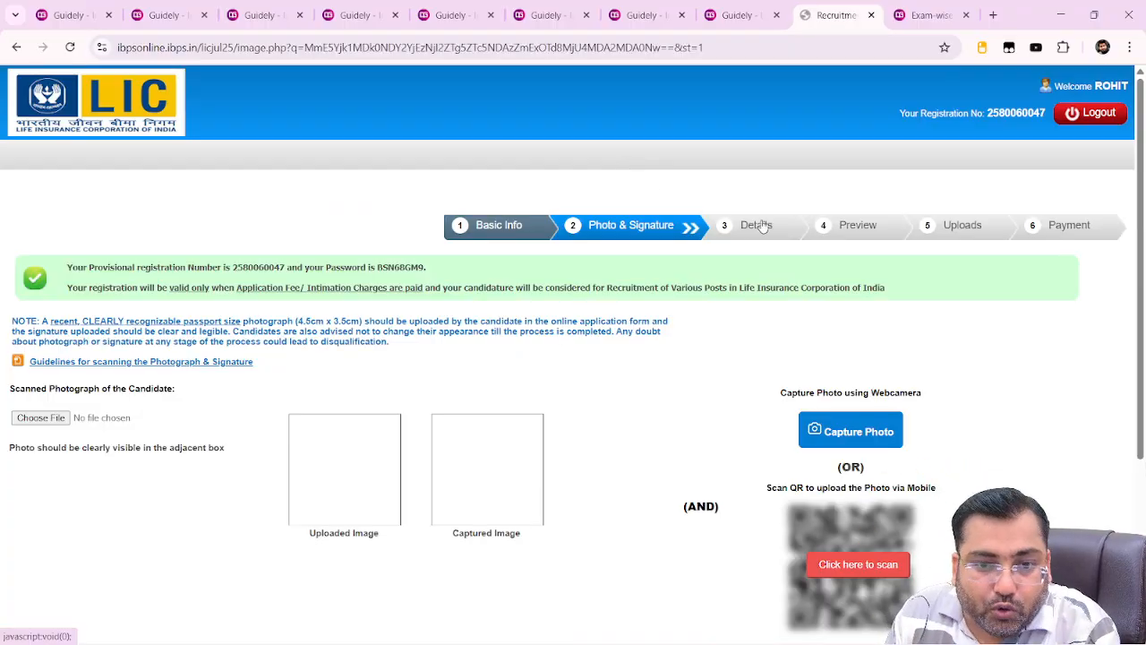
{"action": "scroll", "coordinate": [743, 220], "scroll_direction": "down", "scroll_amount": 2}
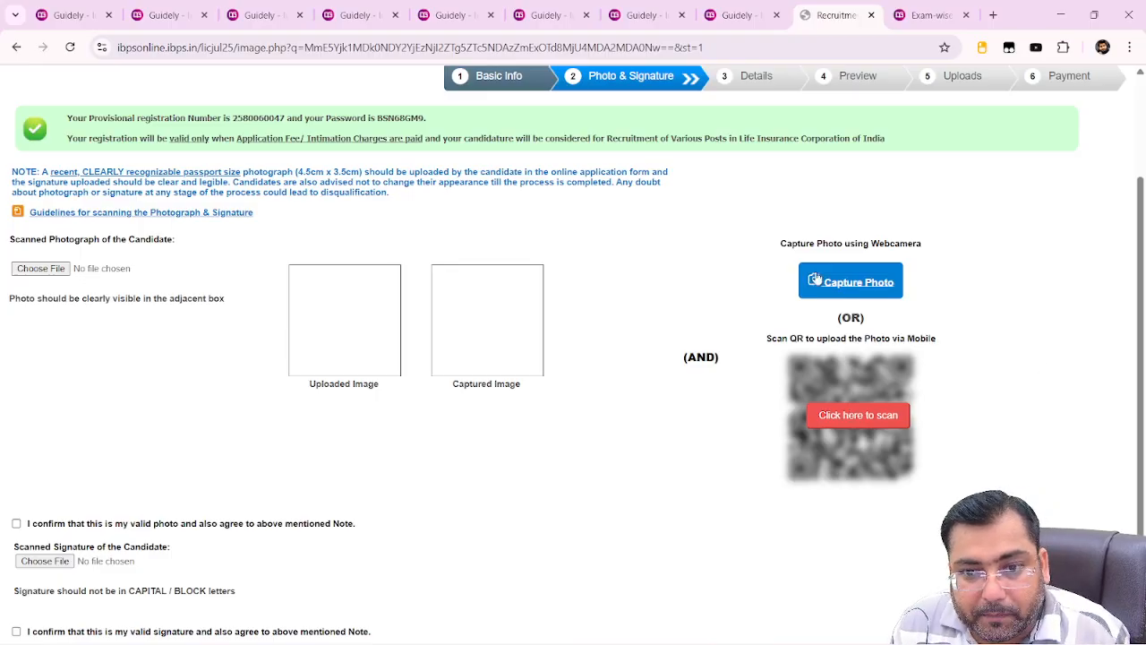
{"action": "left_click", "coordinate": [847, 292]}
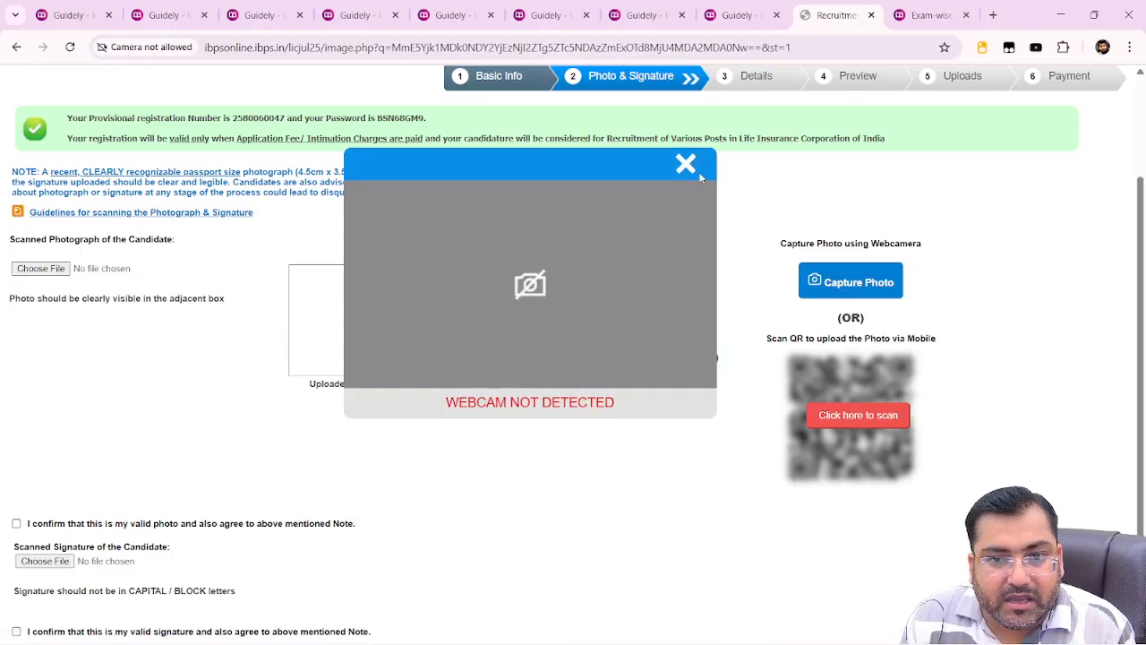
{"action": "left_click", "coordinate": [686, 168]}
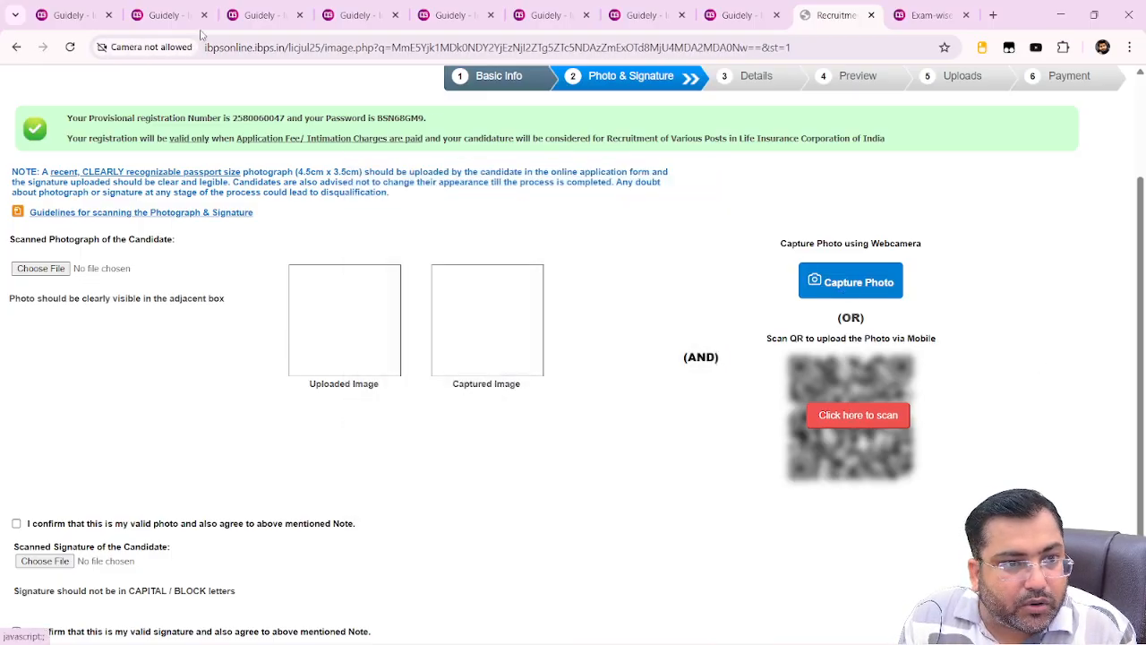
Allow the site camera access, reload, and open the webcam photo capture window
{"action": "left_click", "coordinate": [101, 49]}
{"action": "left_click", "coordinate": [284, 155]}
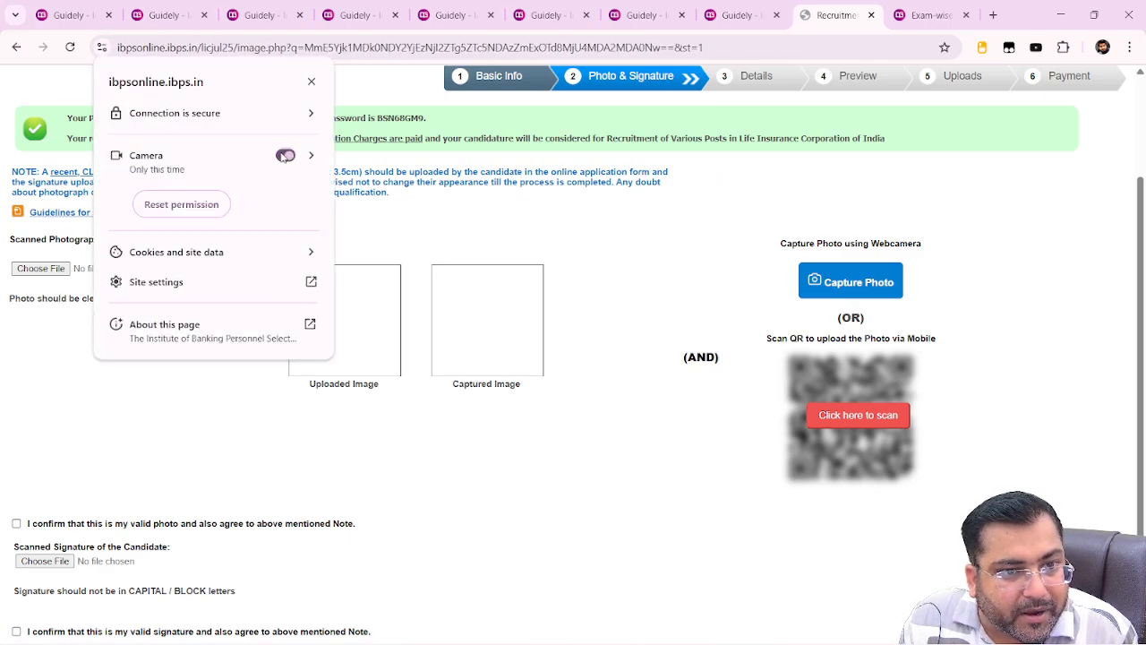
{"action": "left_click", "coordinate": [876, 279]}
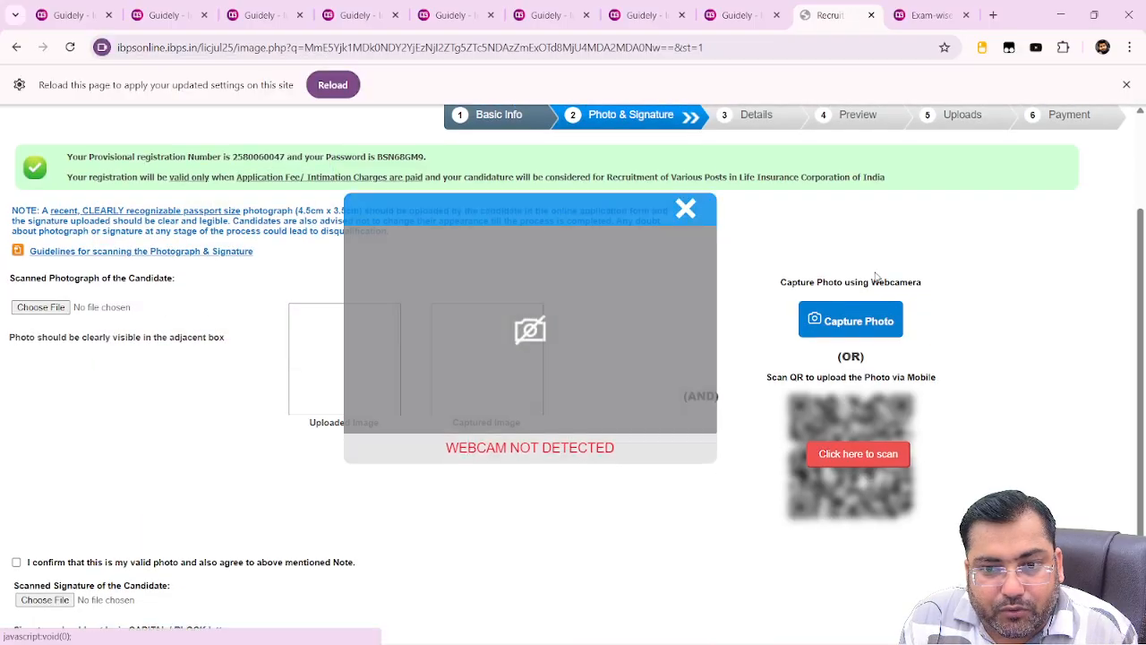
{"action": "left_click", "coordinate": [685, 186]}
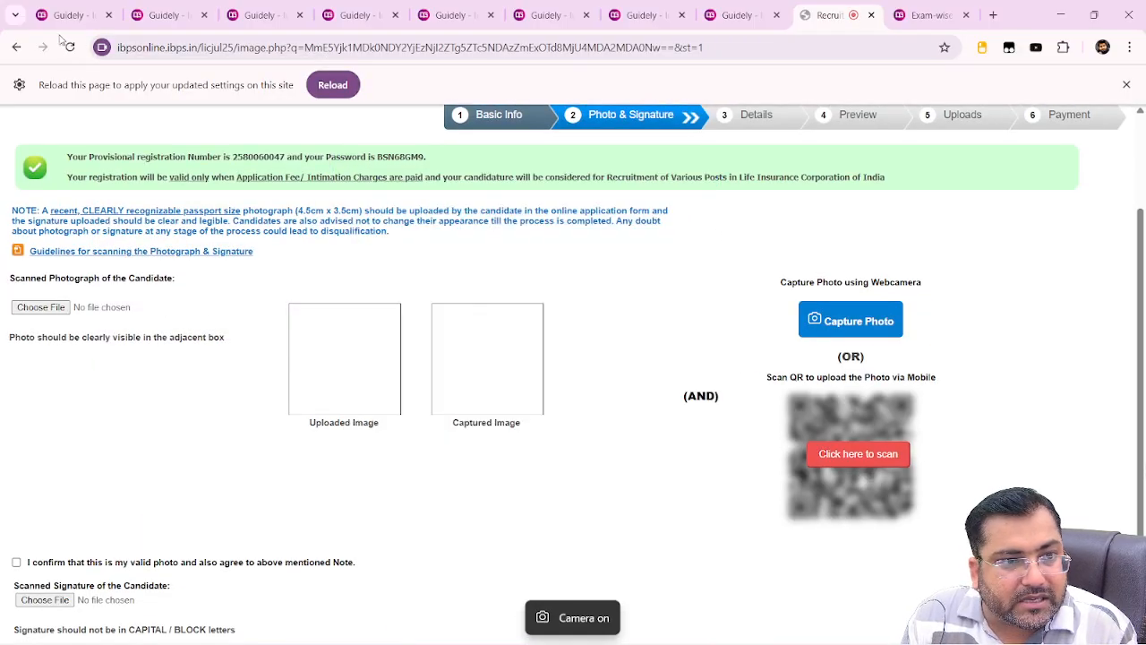
{"action": "left_click", "coordinate": [70, 47]}
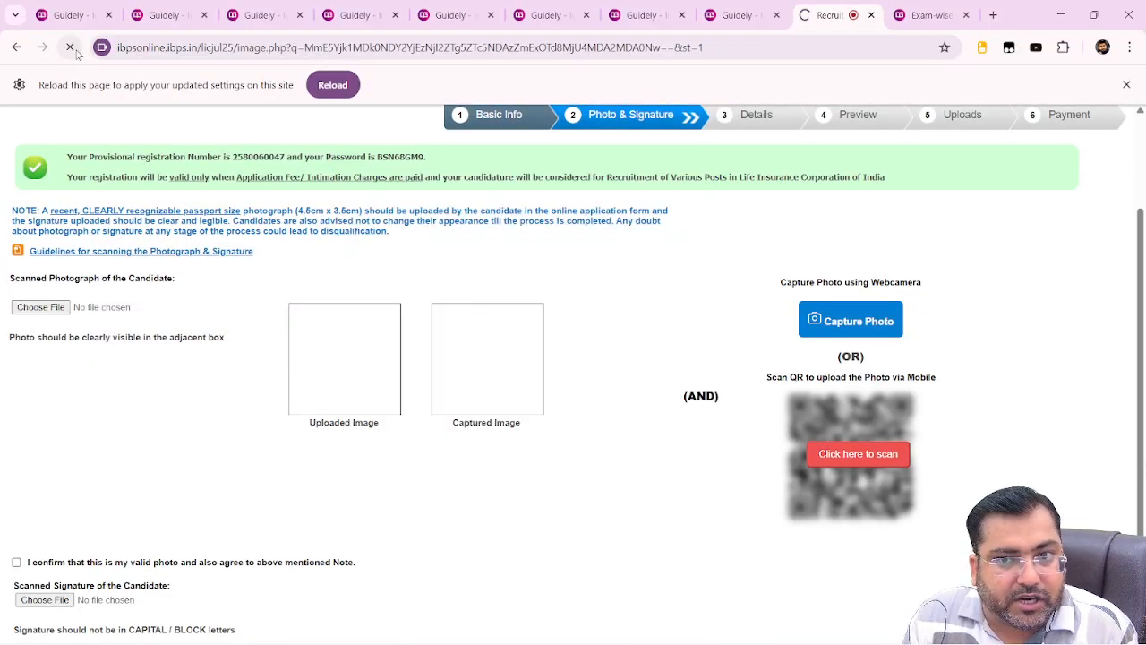
{"action": "left_click", "coordinate": [841, 295]}
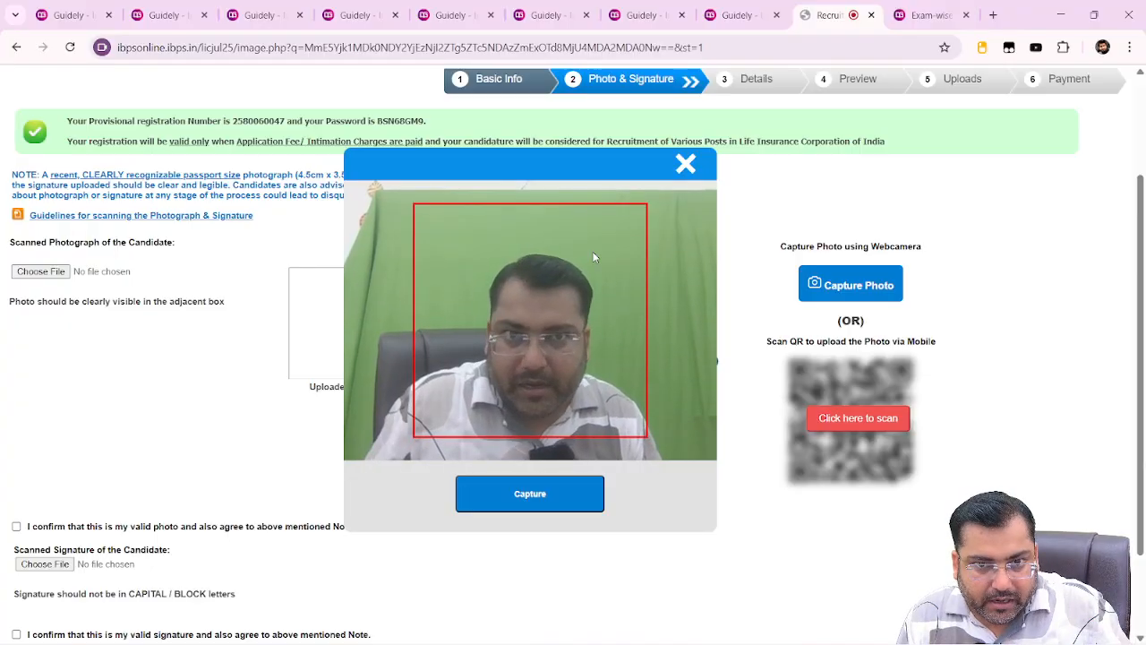
Close the webcam window, reveal the mobile-upload QR code, and switch to OBS Studio
{"action": "left_click", "coordinate": [685, 168]}
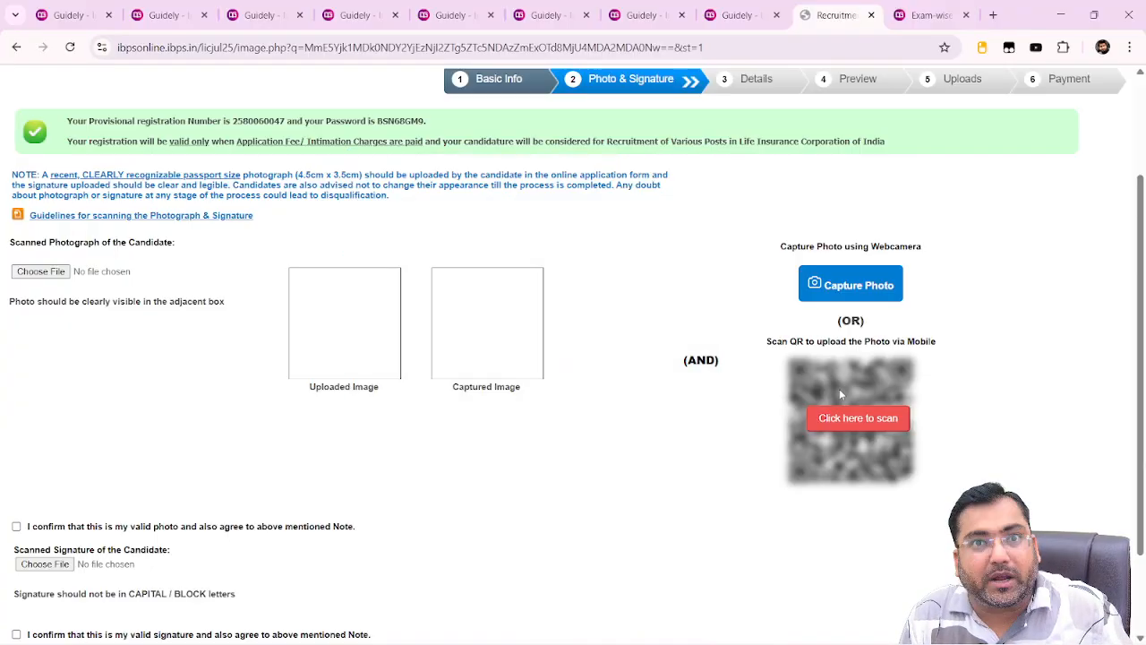
{"action": "left_click", "coordinate": [846, 421]}
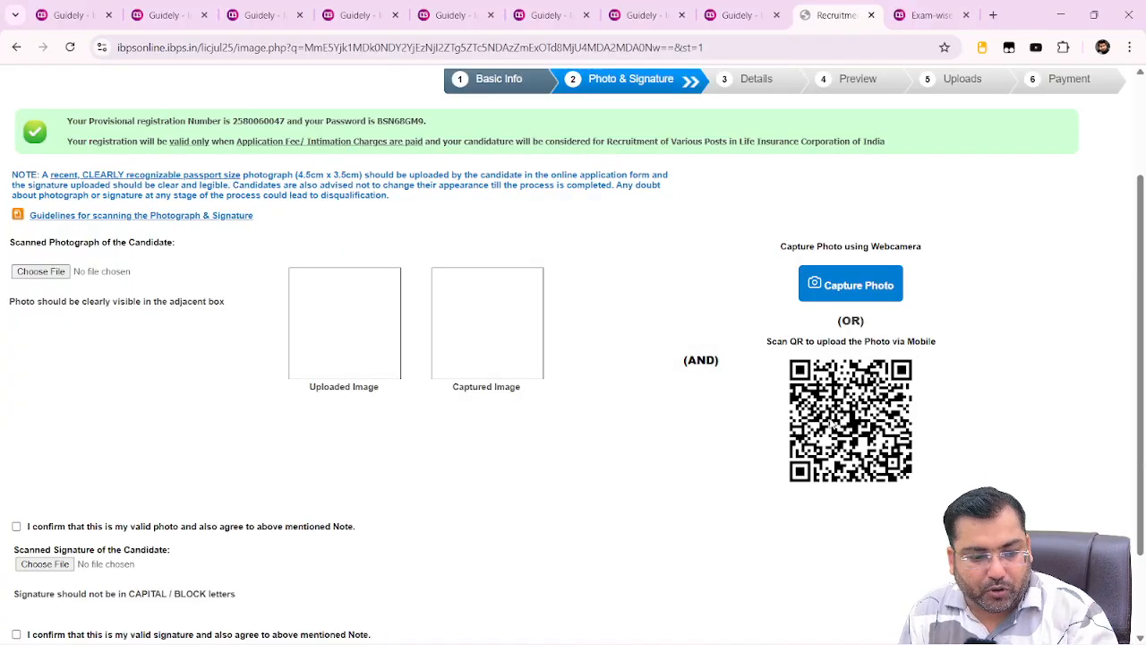
{"action": "key", "text": "alt+Tab"}
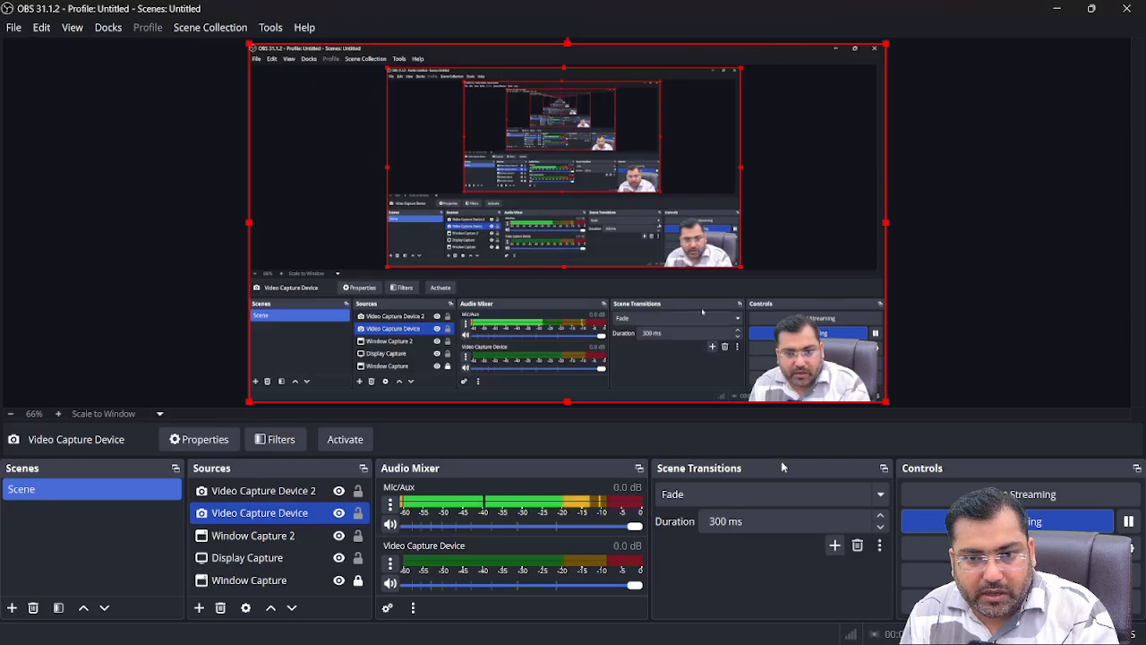
Select the Video Capture Device 2 source in OBS, glance at the registration page, and return to OBS
{"action": "left_click", "coordinate": [308, 490]}
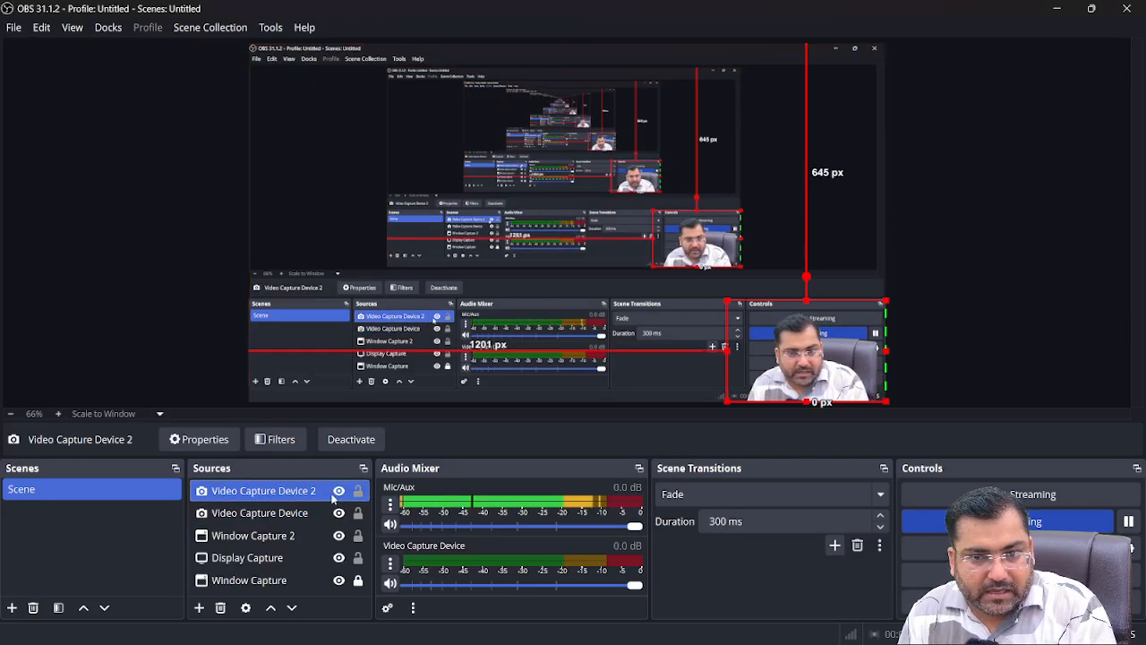
{"action": "key", "text": "alt+Tab"}
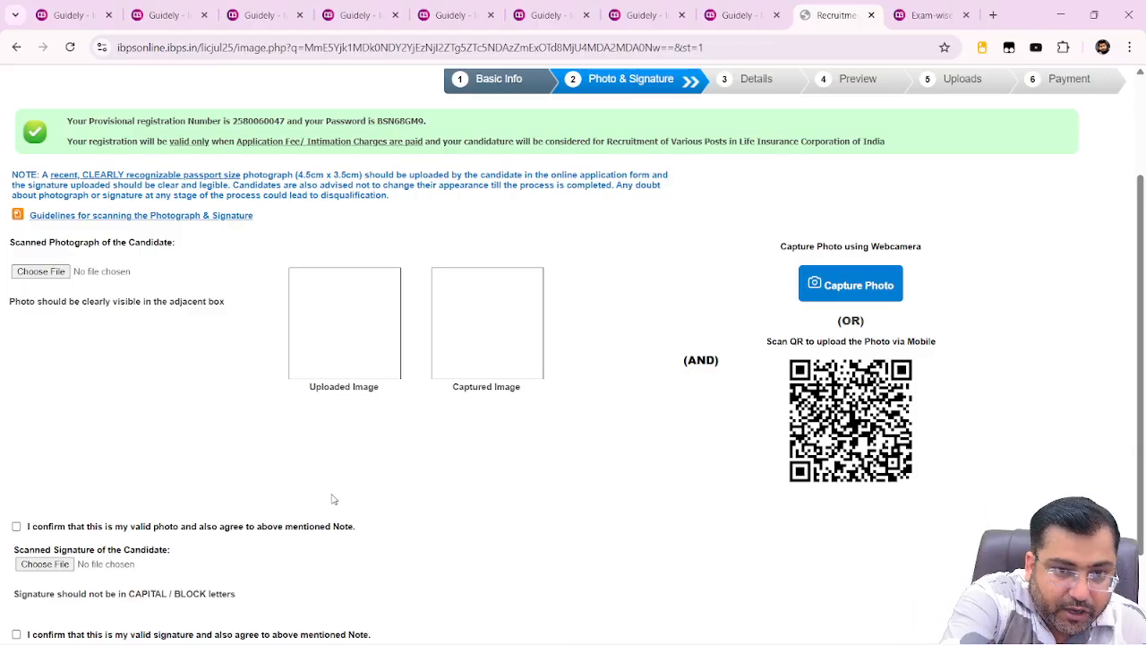
{"action": "key", "text": "alt+Tab"}
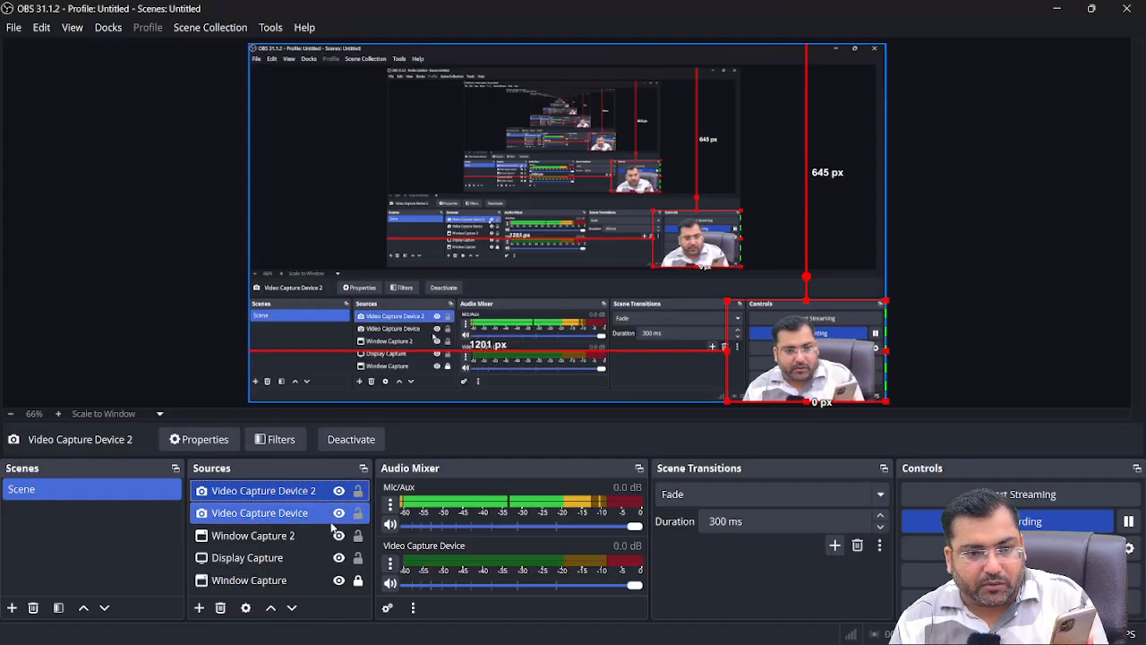
Close Video Capture Device 2's settings with OK, then activate Video Capture Device in its Properties
{"action": "double_click", "coordinate": [310, 491]}
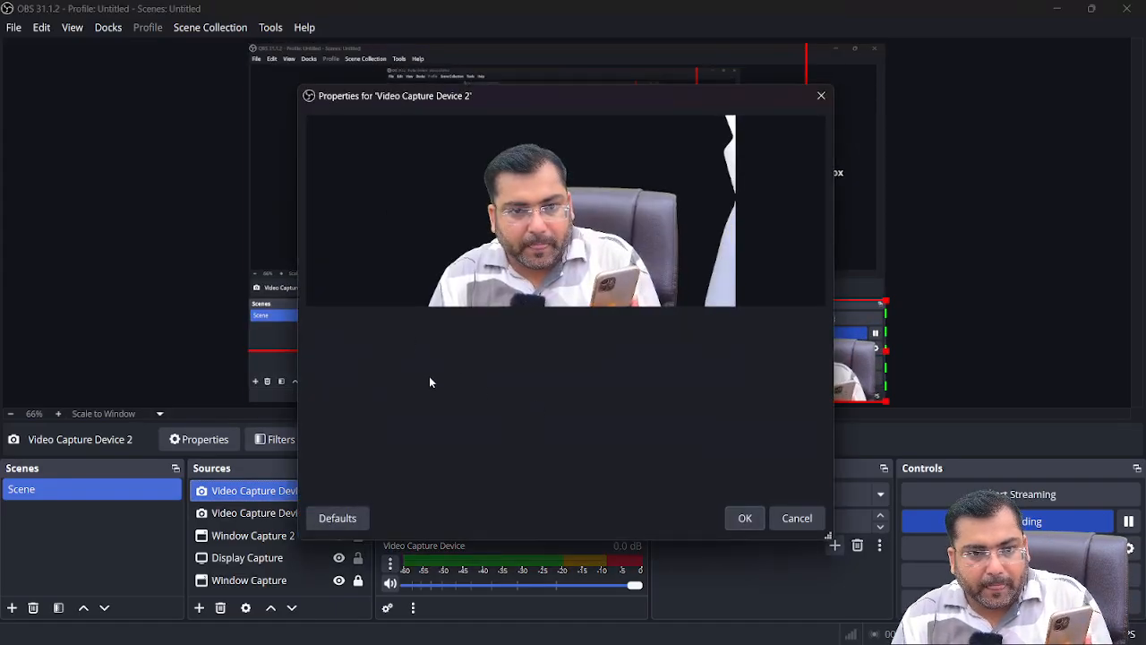
{"action": "left_click", "coordinate": [744, 518]}
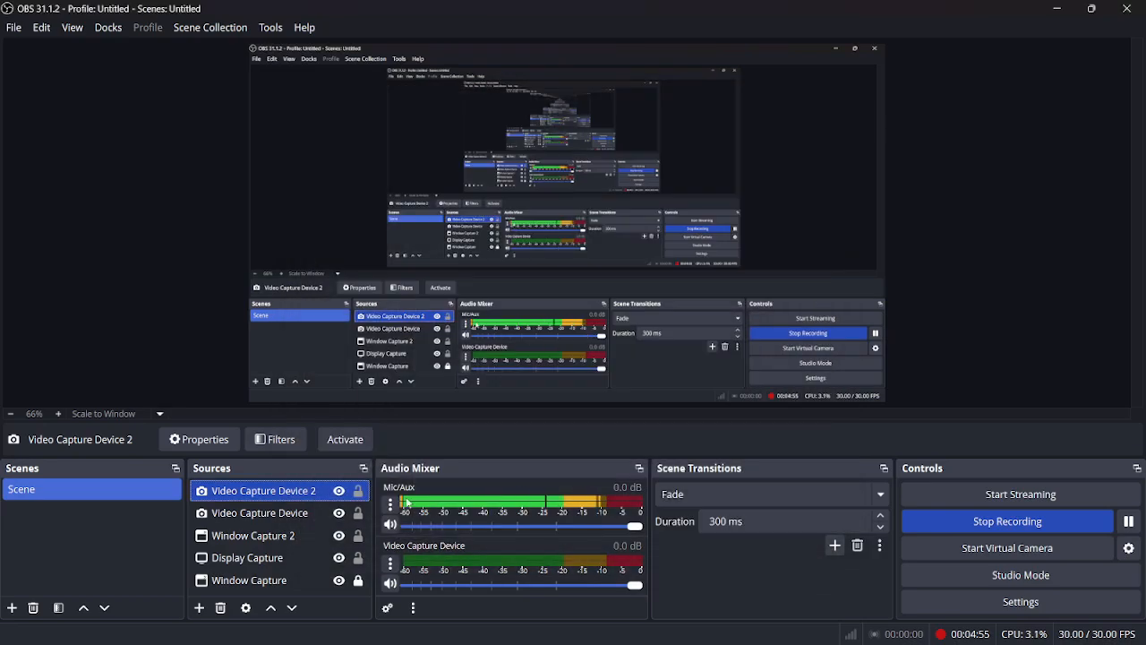
{"action": "double_click", "coordinate": [268, 513]}
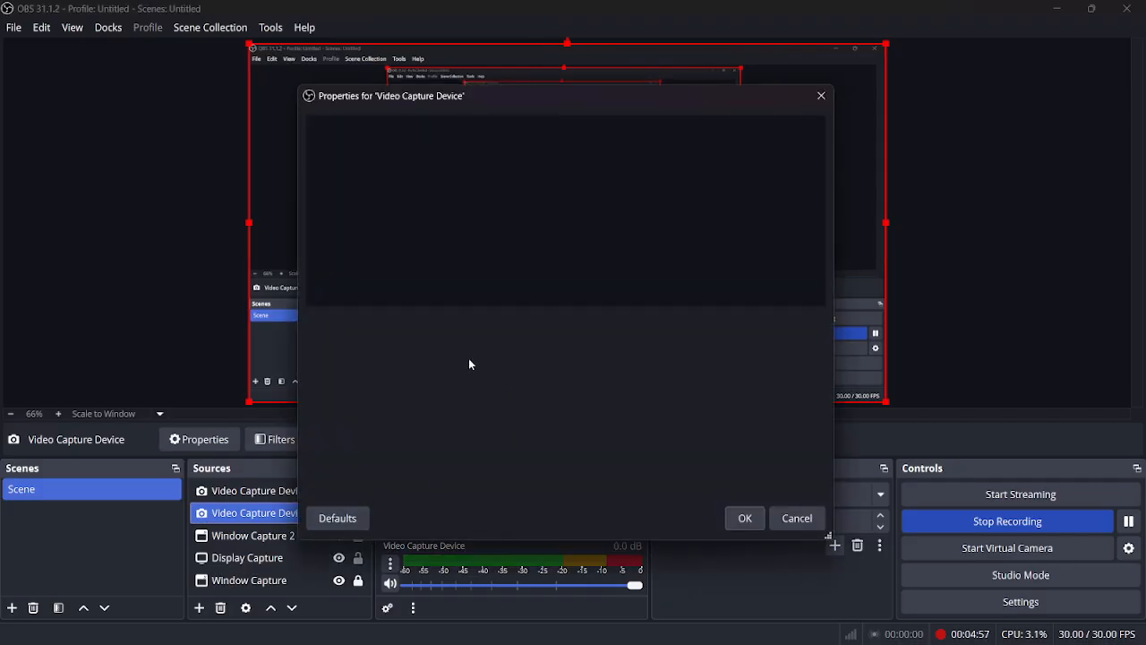
{"action": "left_click", "coordinate": [445, 361]}
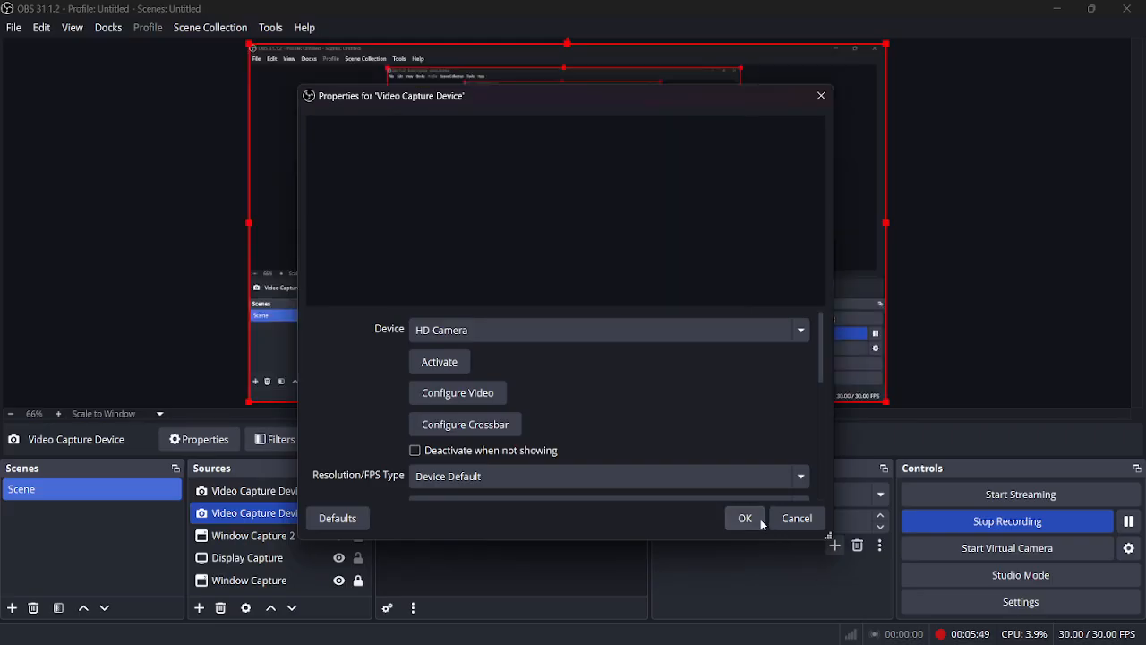
Close the open camera settings and activate Video Capture Device 2 on the HD Camera
{"action": "left_click", "coordinate": [760, 518]}
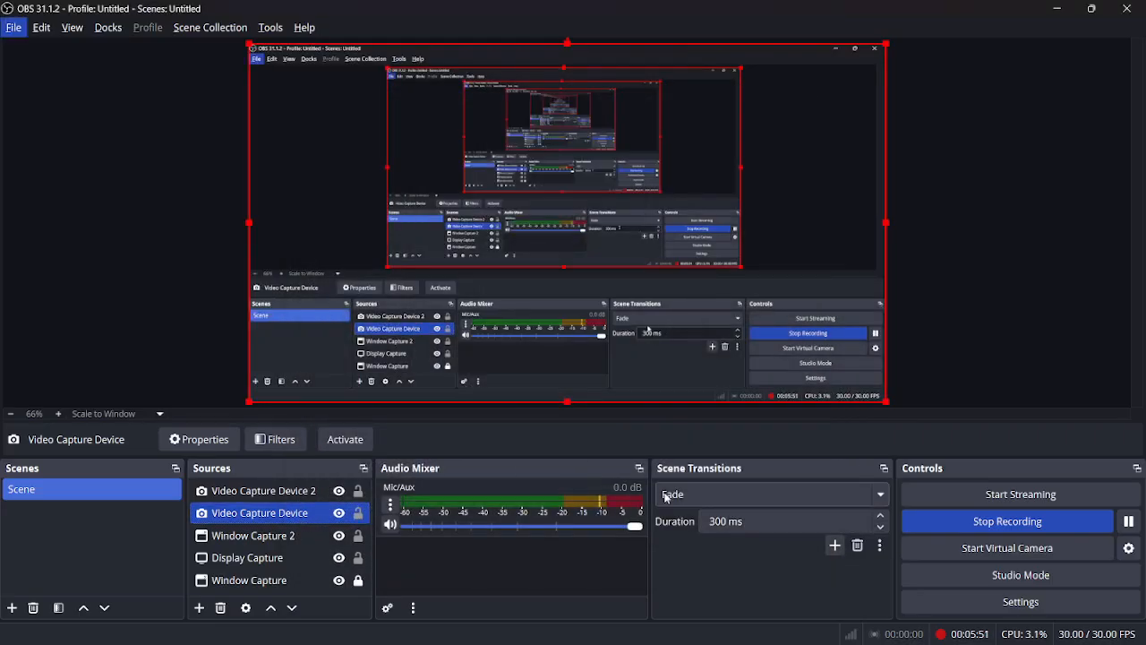
{"action": "double_click", "coordinate": [293, 491]}
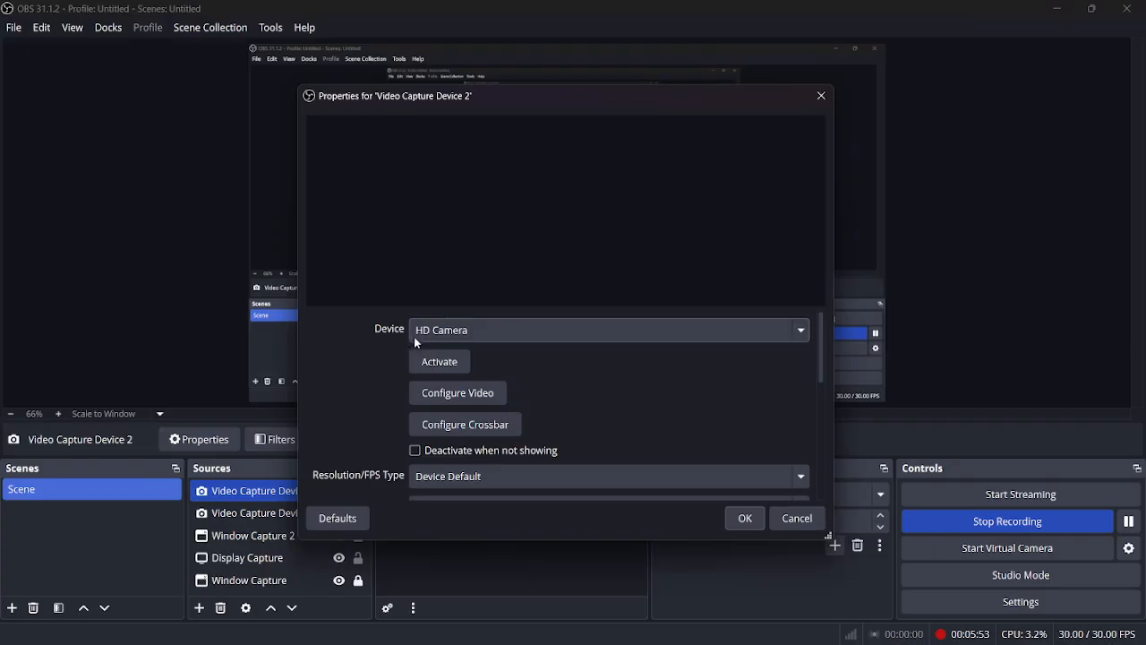
{"action": "left_click", "coordinate": [440, 361]}
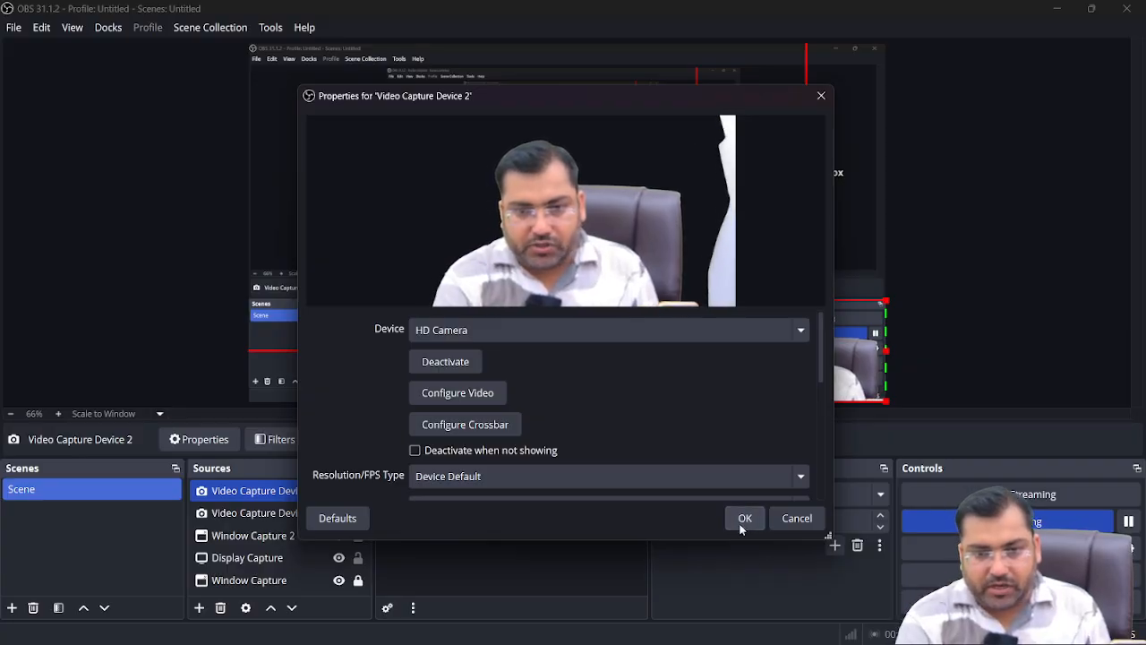
{"action": "left_click", "coordinate": [742, 524]}
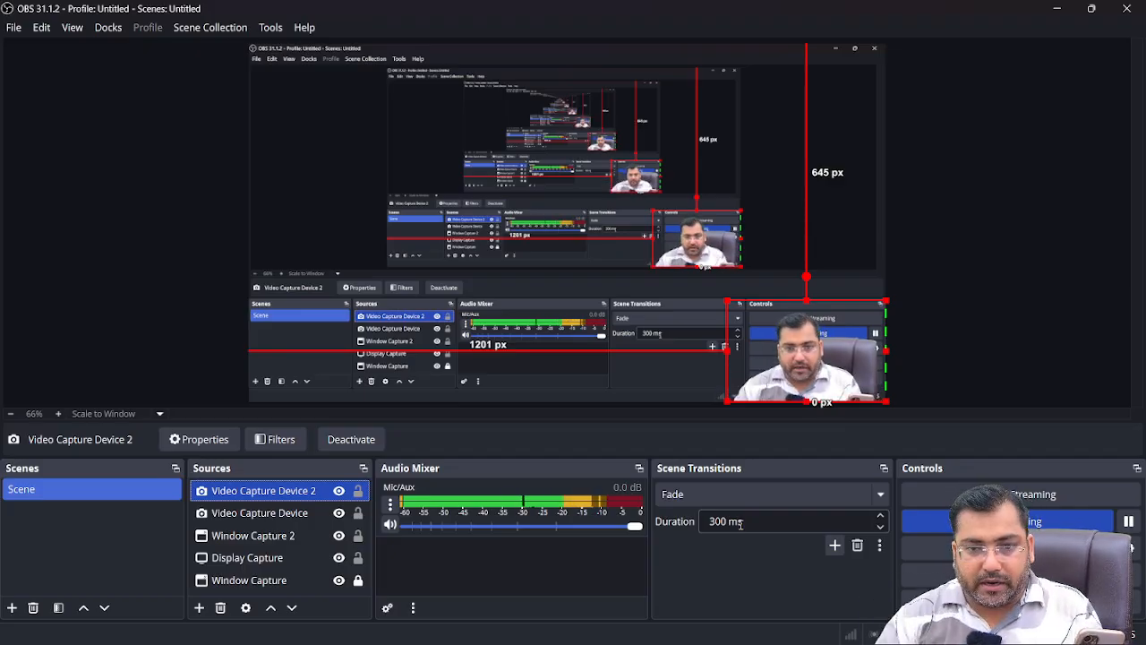
Return to the IBPS Photo & Signature page in Chrome and begin choosing the photograph file
{"action": "key", "text": "alt+Tab"}
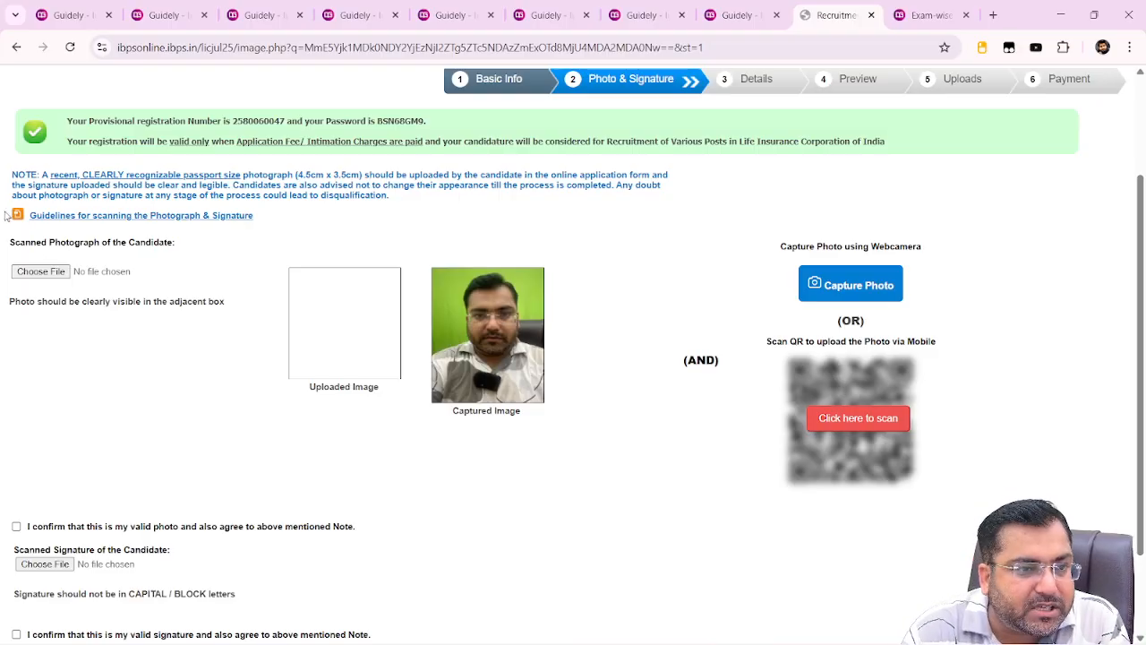
{"action": "left_click", "coordinate": [60, 271]}
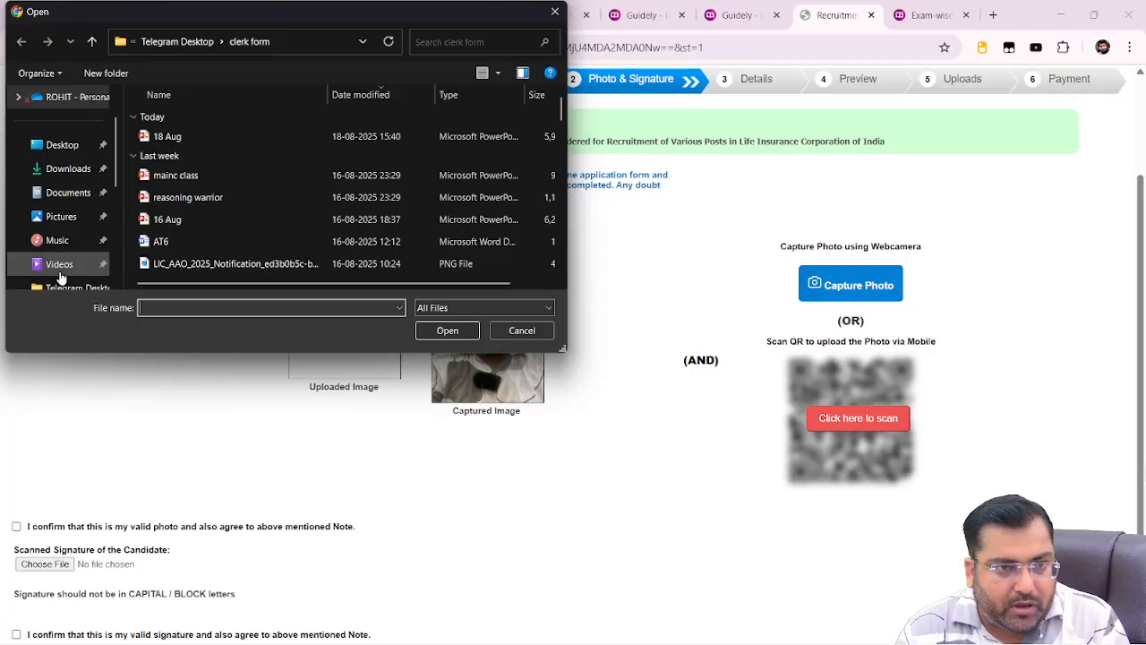
Upload the candidate's photo JPG from Downloads > Telegram Desktop > clerk form
{"action": "left_click", "coordinate": [56, 262]}
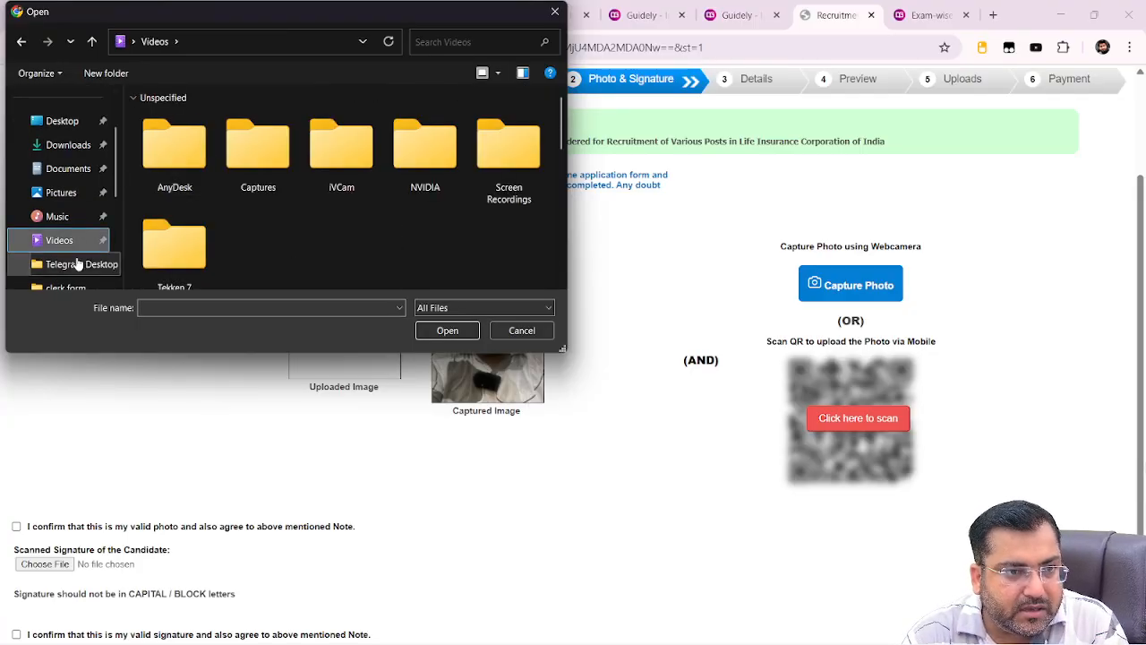
{"action": "left_click", "coordinate": [78, 263]}
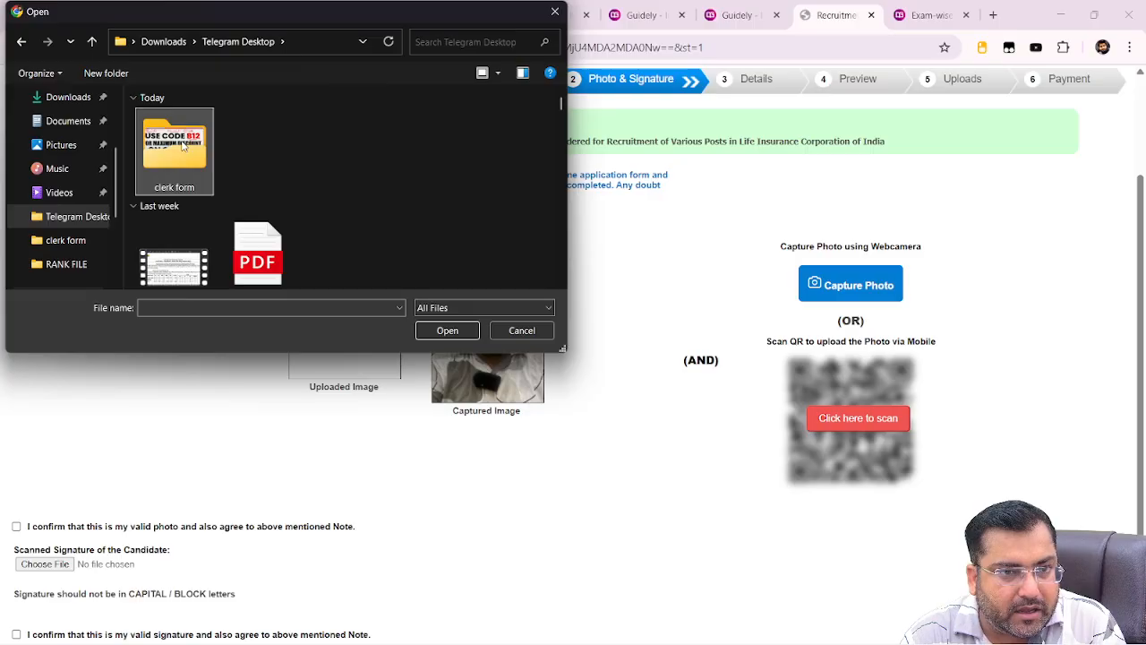
{"action": "double_click", "coordinate": [182, 143]}
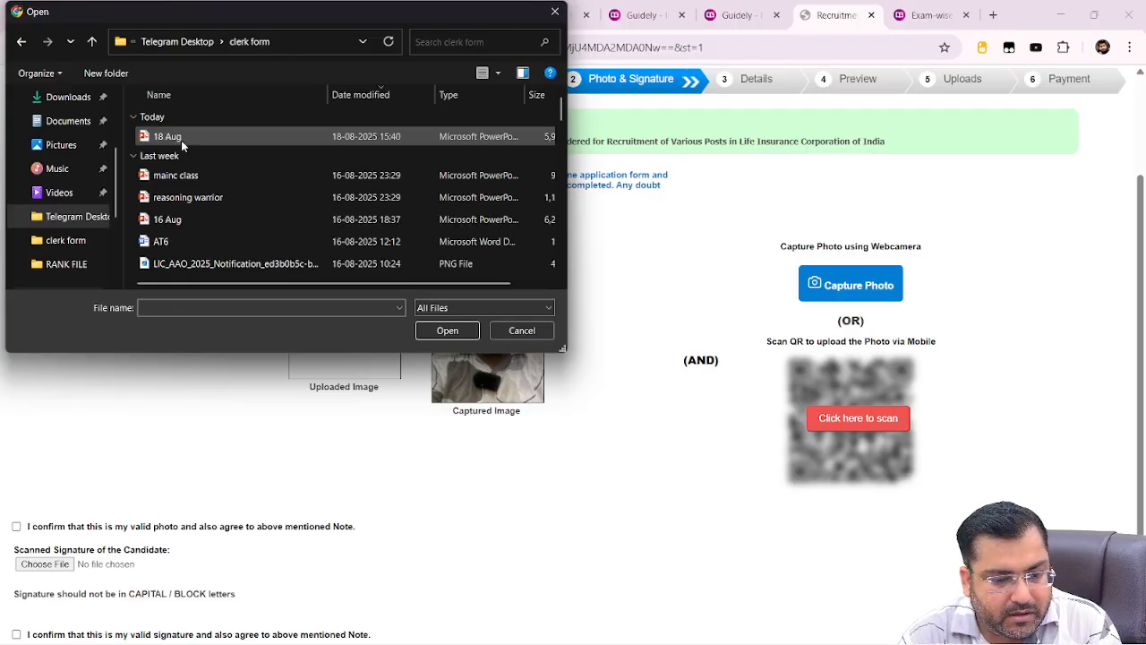
{"action": "left_click", "coordinate": [181, 139]}
{"action": "left_click", "coordinate": [183, 198]}
{"action": "scroll", "coordinate": [180, 198], "scroll_direction": "down", "scroll_amount": 5}
{"action": "left_click", "coordinate": [175, 200]}
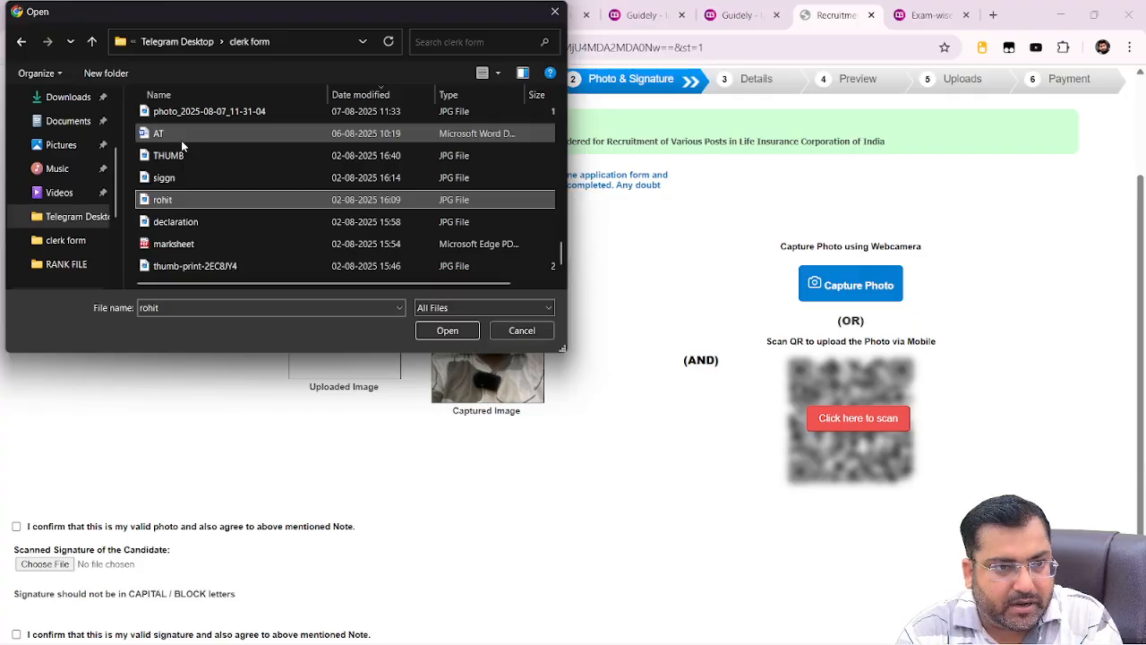
{"action": "double_click", "coordinate": [174, 204]}
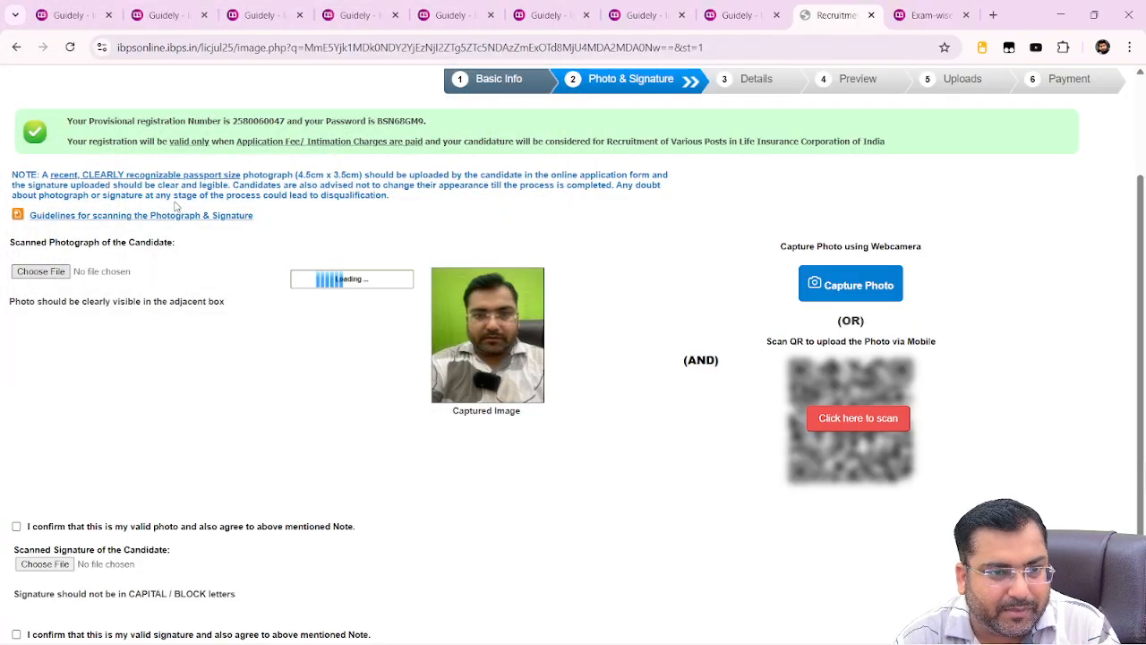
Upload the siggn.jpg signature image from the clerk form folder
{"action": "left_click", "coordinate": [45, 564]}
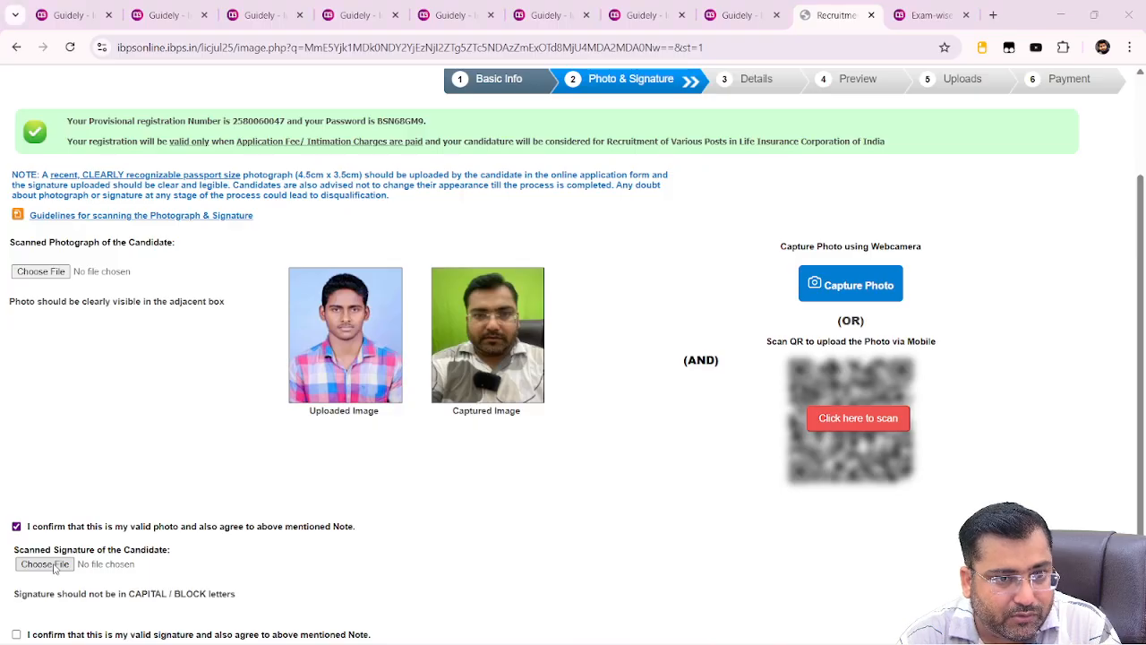
{"action": "left_click", "coordinate": [201, 225]}
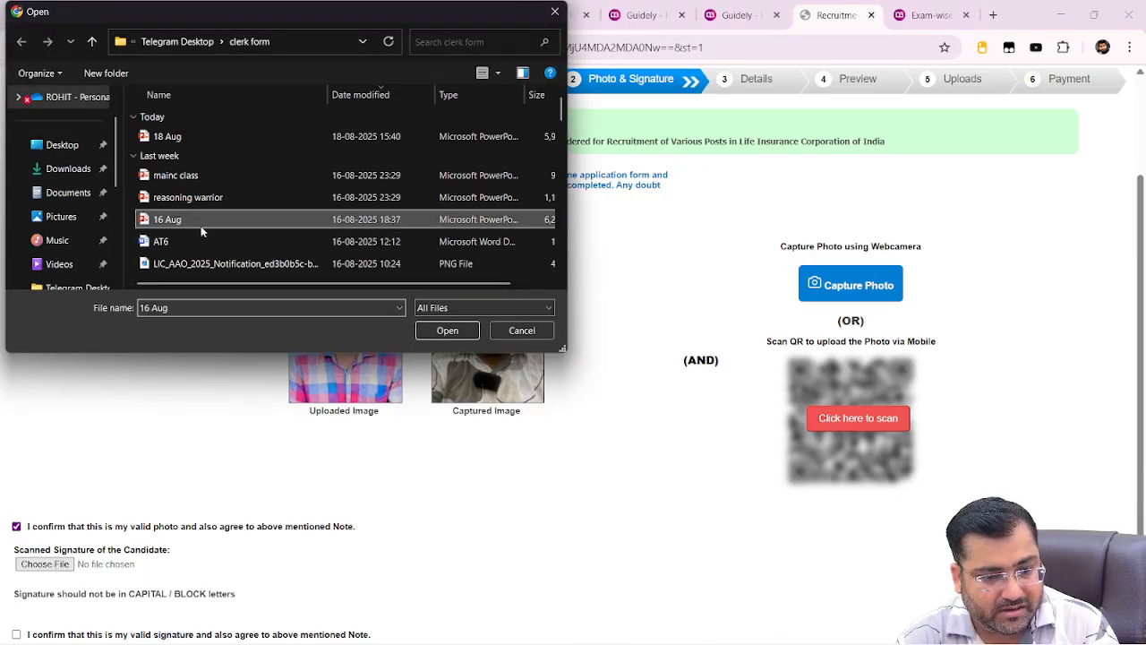
{"action": "type", "text": "siggn"}
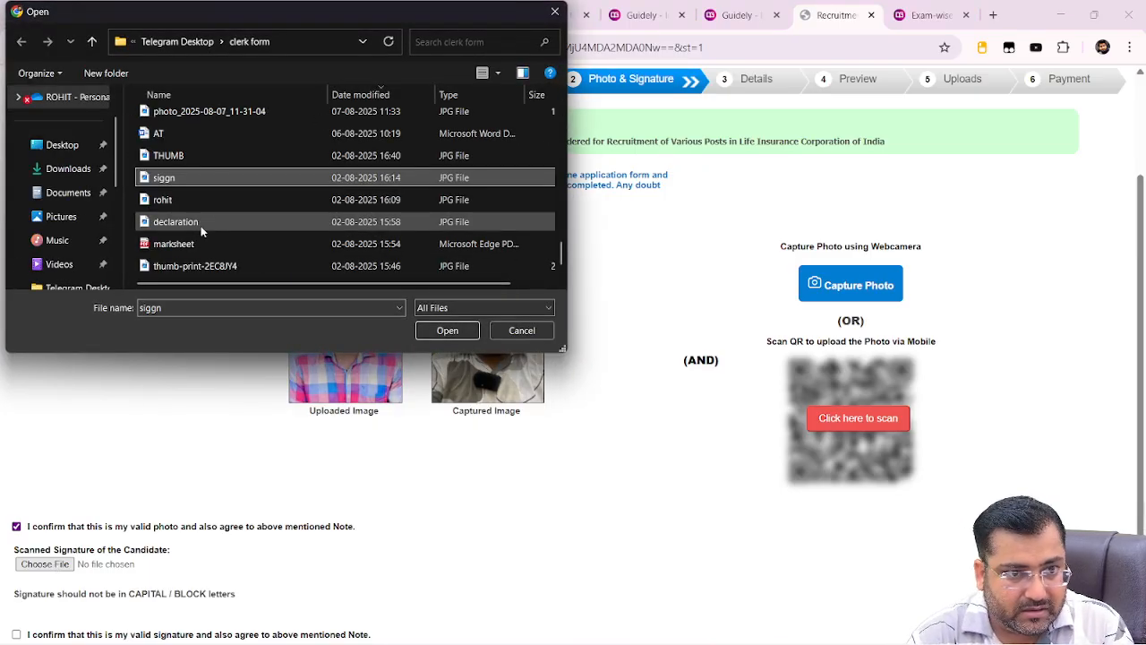
{"action": "double_click", "coordinate": [211, 175]}
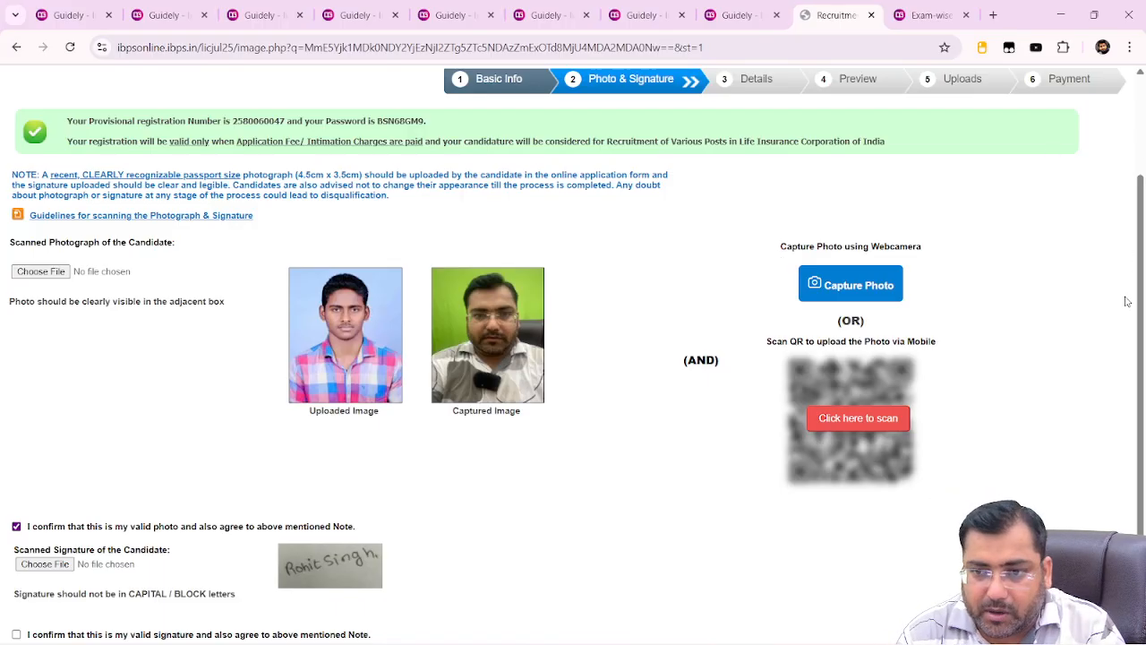
Tick the signature confirmation checkbox and Save & Next to the Details step
{"action": "scroll", "coordinate": [1142, 318], "scroll_direction": "down", "scroll_amount": 3}
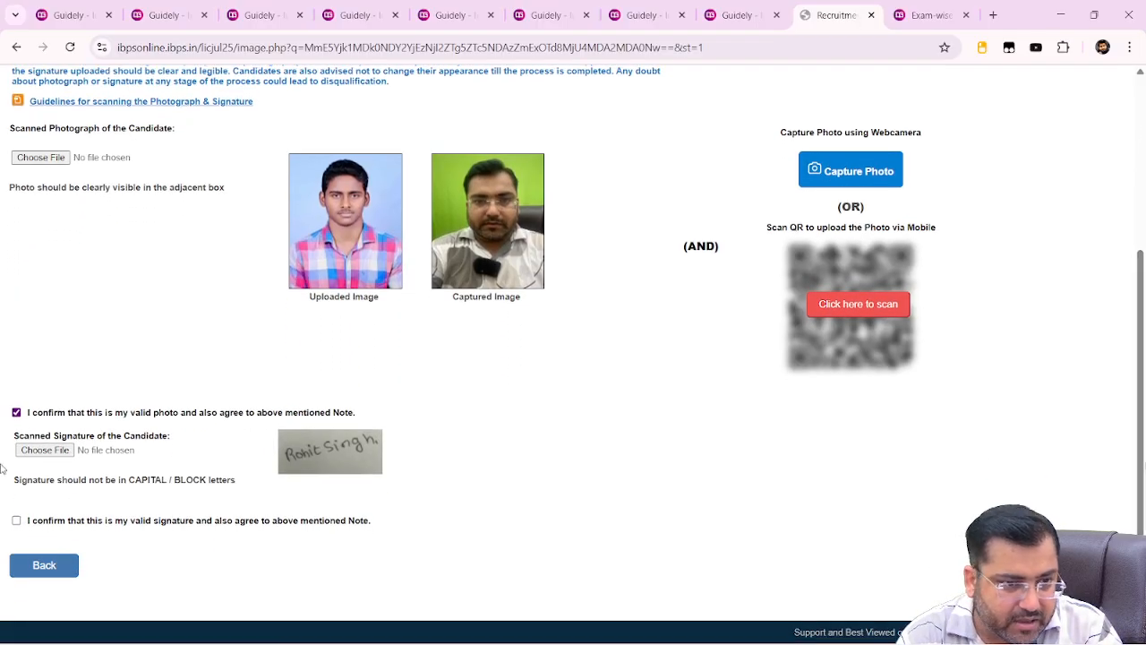
{"action": "left_click", "coordinate": [16, 521]}
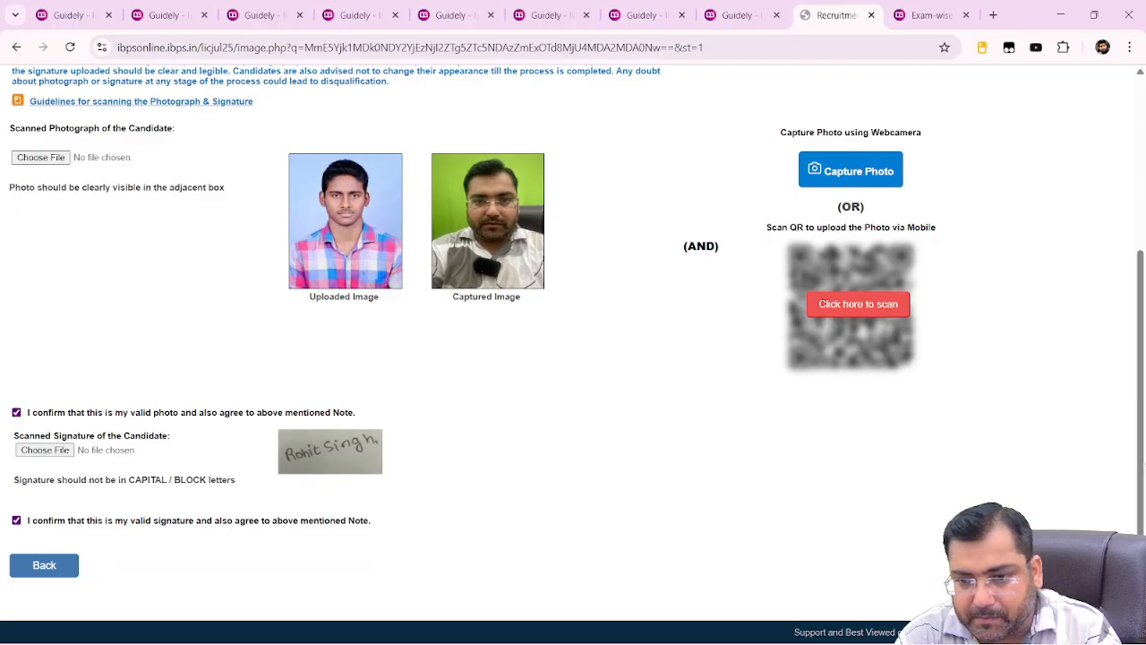
{"action": "left_click", "coordinate": [1092, 565]}
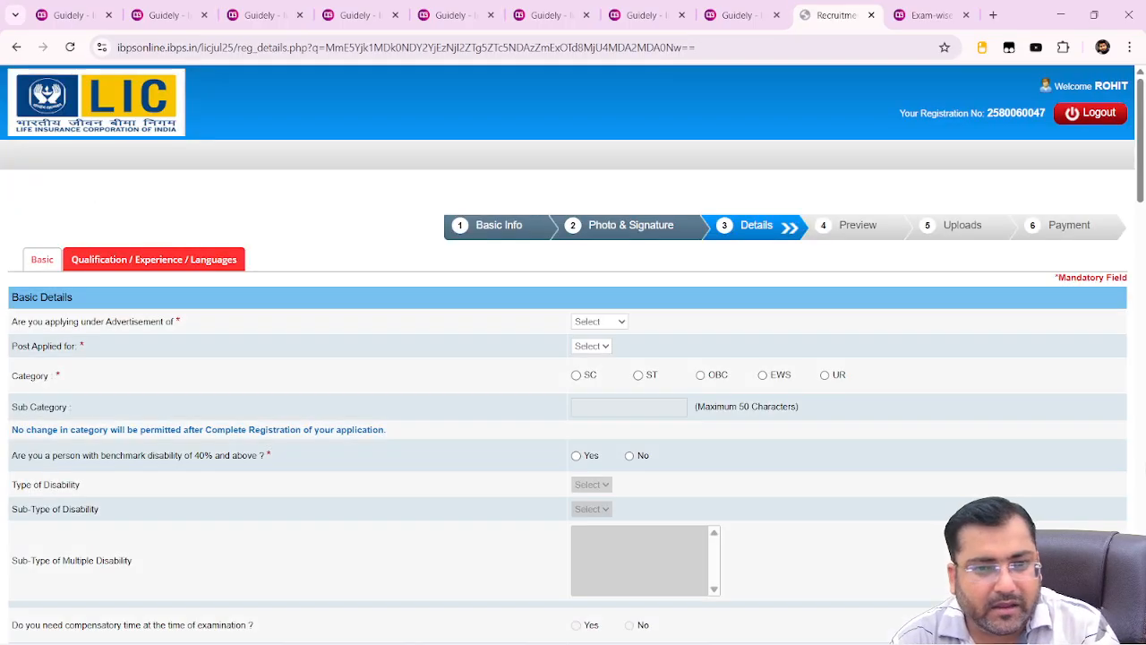
Choose the Generalist advertisement and the UR category, dismissing the category notice
{"action": "key", "text": "alt+Tab"}
{"action": "key", "text": "alt+Tab"}
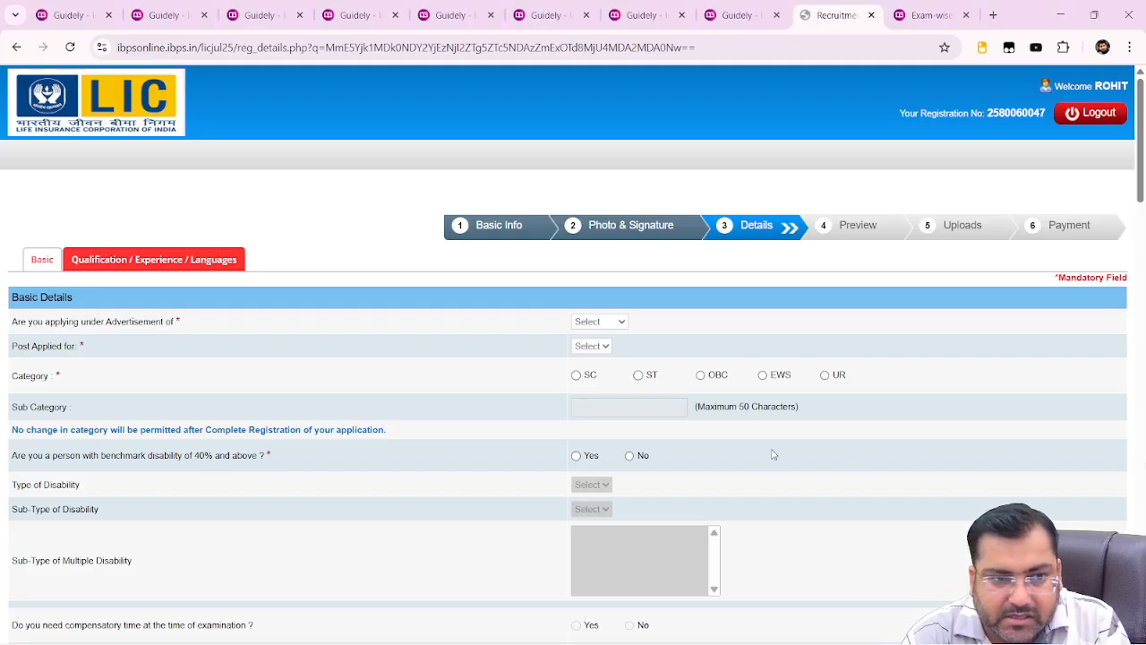
{"action": "left_click", "coordinate": [593, 322]}
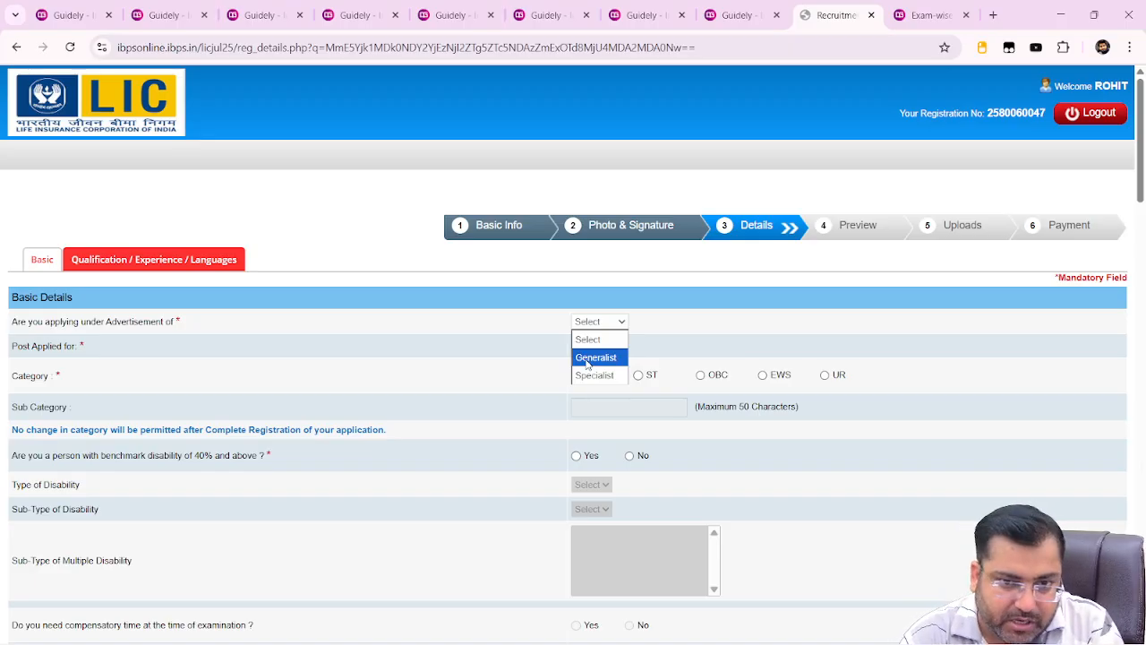
{"action": "left_click", "coordinate": [591, 358]}
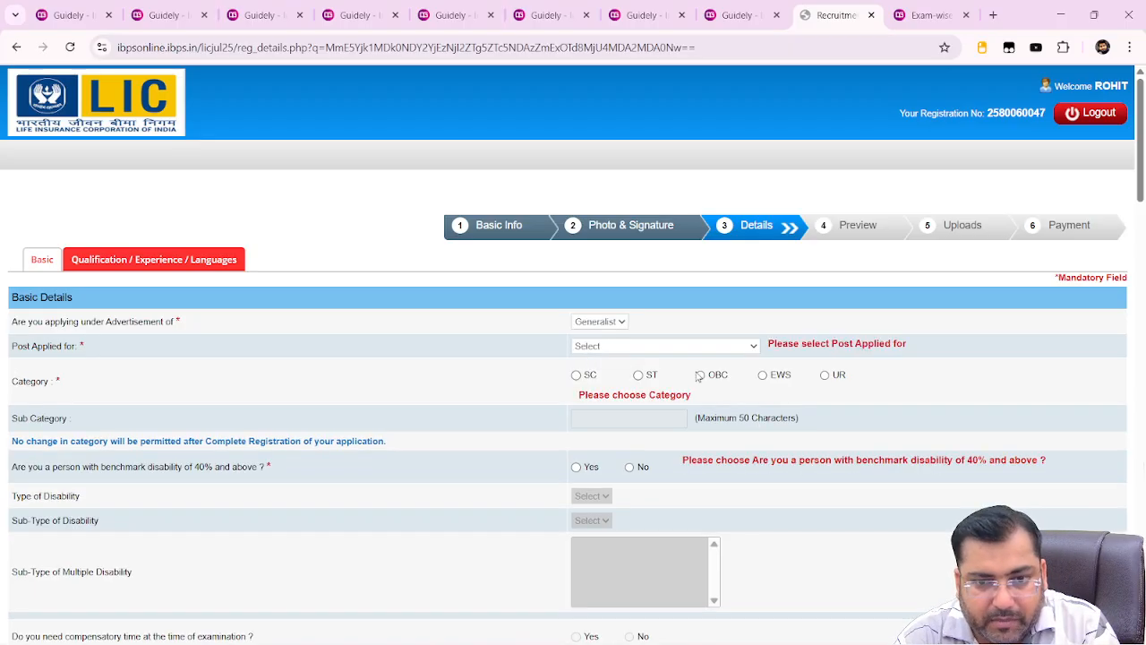
{"action": "left_click", "coordinate": [824, 374]}
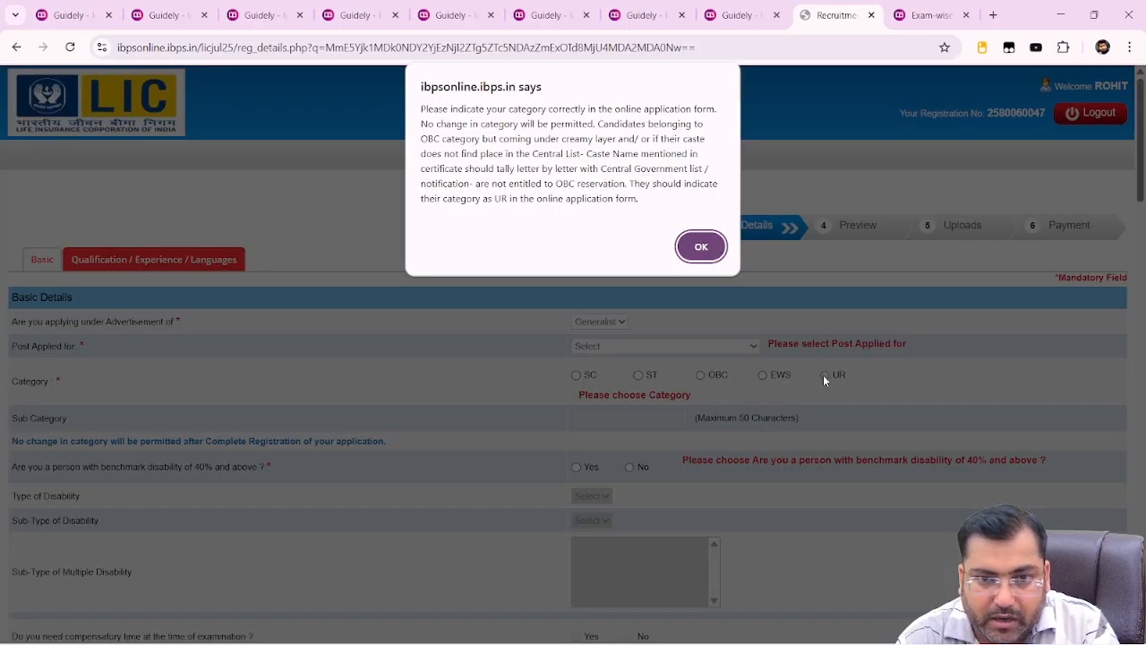
{"action": "left_click", "coordinate": [701, 247]}
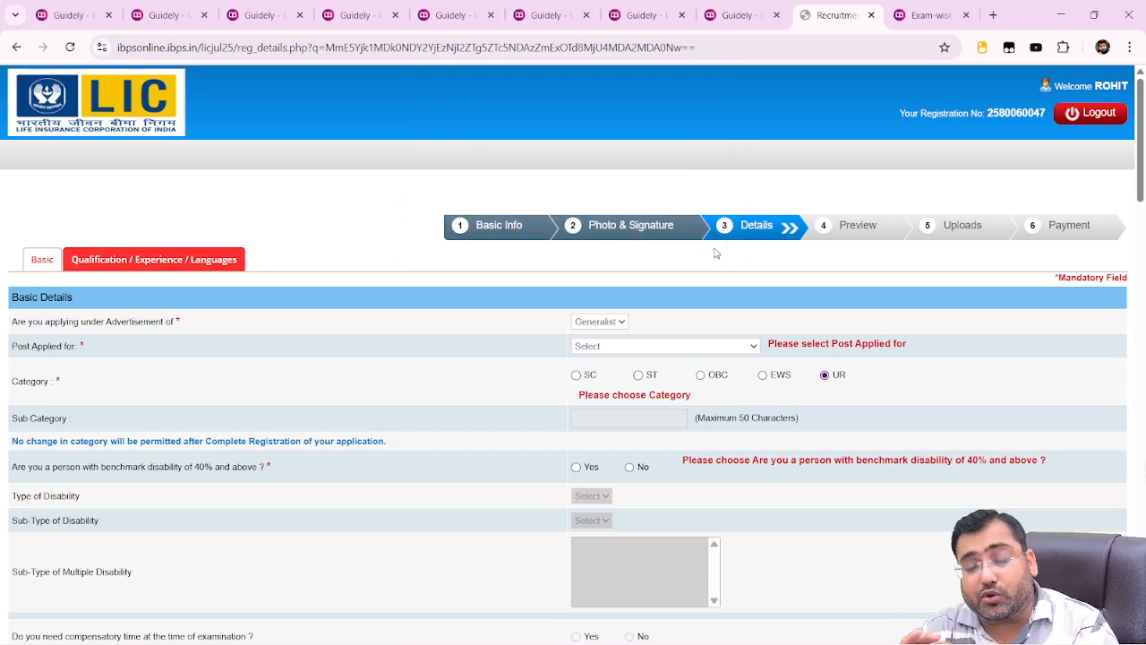
Set Post Applied for to Assistant Administrative Officer (Generalist) and reselect the UR category
{"action": "left_click", "coordinate": [607, 349]}
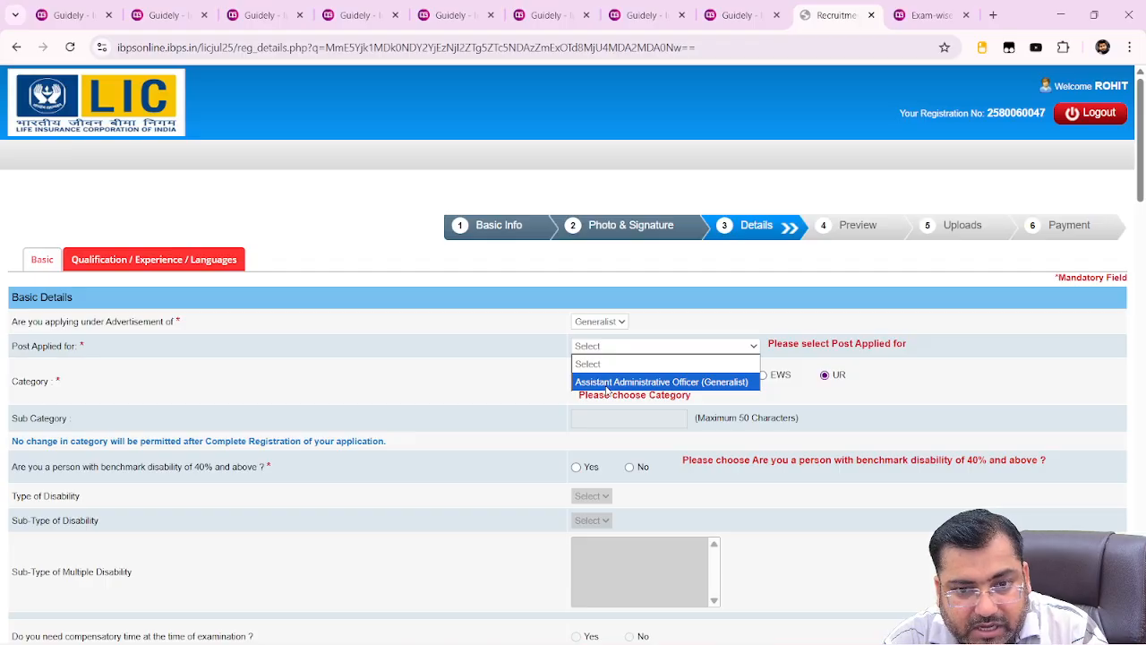
{"action": "left_click", "coordinate": [606, 385]}
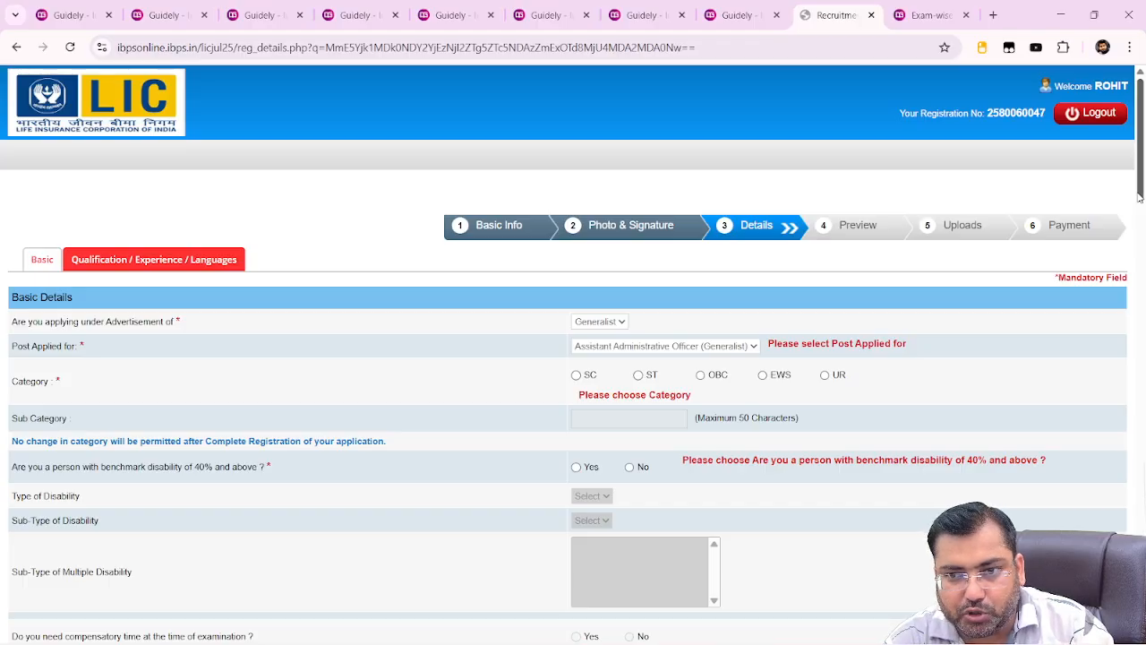
{"action": "left_click_drag", "start_coordinate": [1140, 198], "coordinate": [1142, 236]}
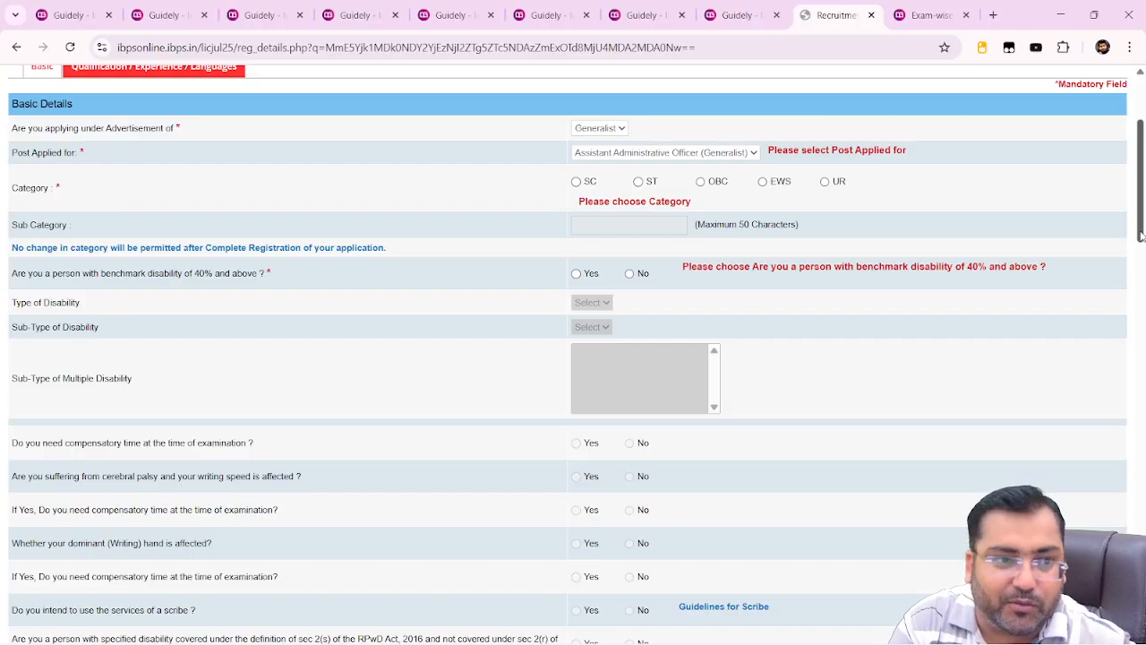
{"action": "left_click", "coordinate": [825, 181]}
Dismiss the category notice and mark No for benchmark disability and writing difficulty
{"action": "left_click", "coordinate": [701, 247]}
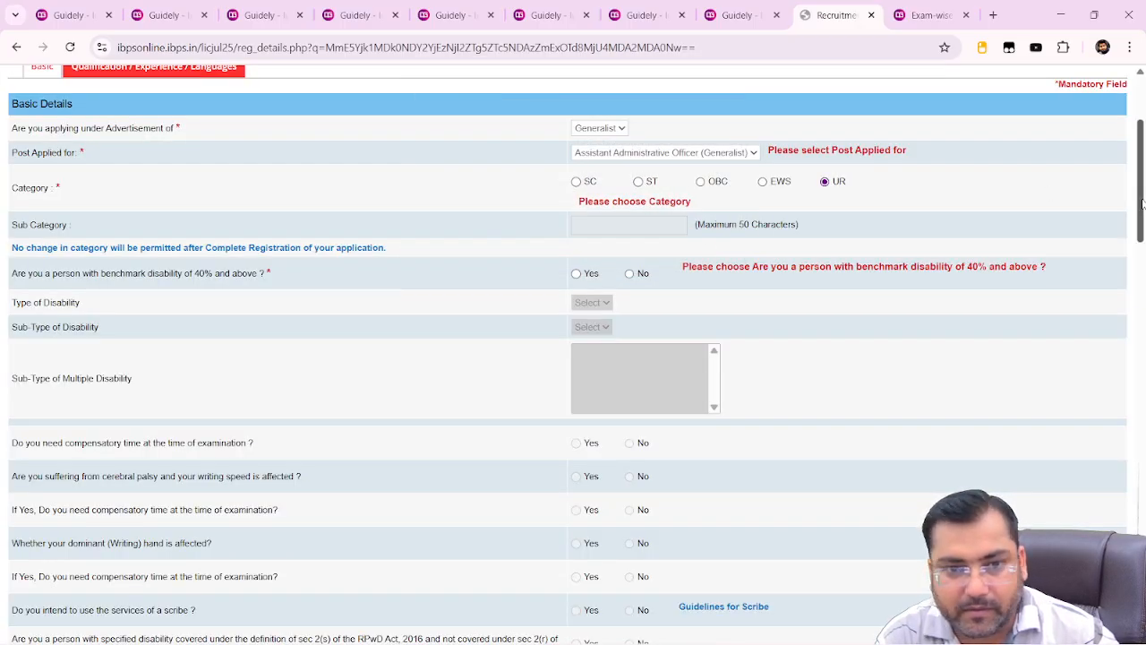
{"action": "left_click_drag", "start_coordinate": [1142, 206], "coordinate": [1142, 226]}
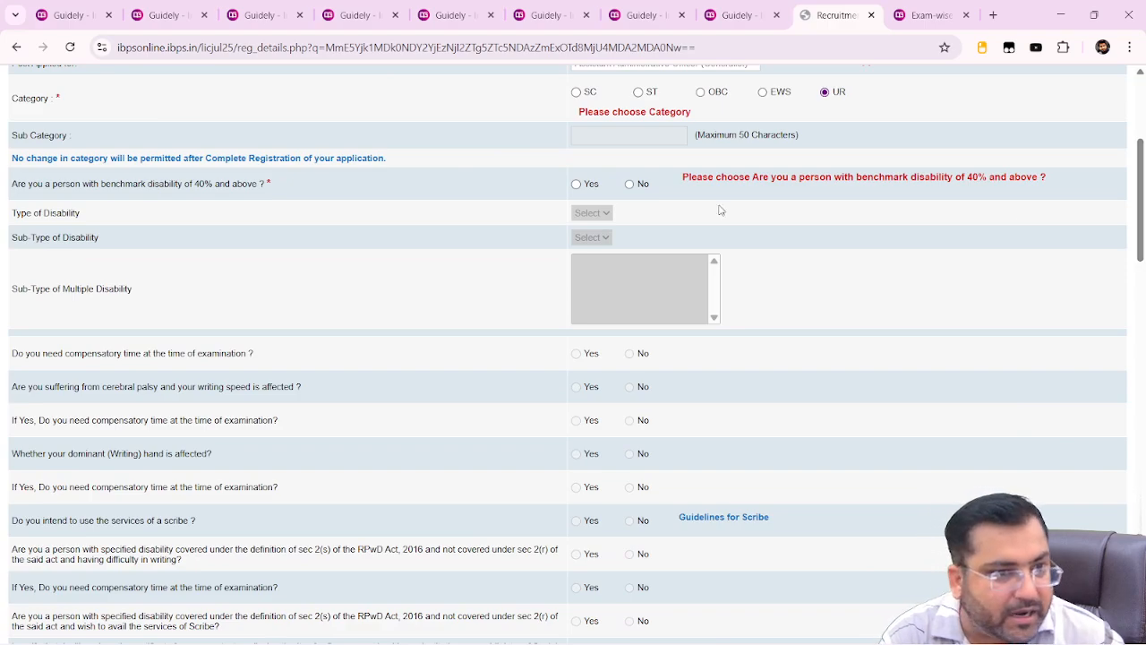
{"action": "left_click", "coordinate": [632, 187]}
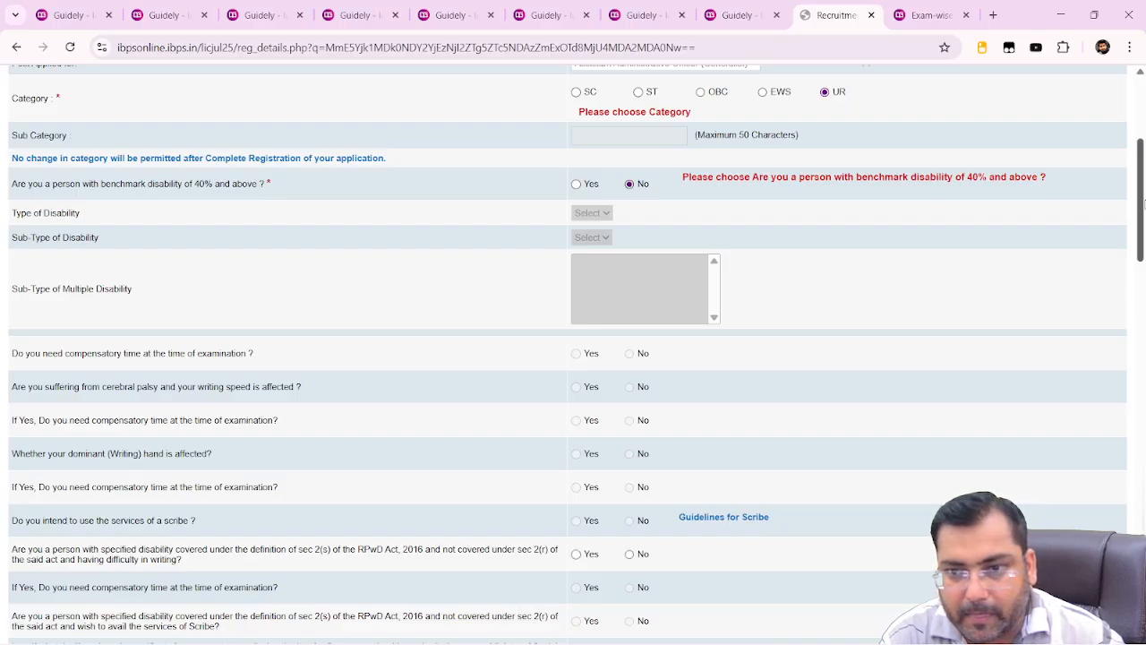
{"action": "left_click_drag", "start_coordinate": [1144, 204], "coordinate": [1143, 240]}
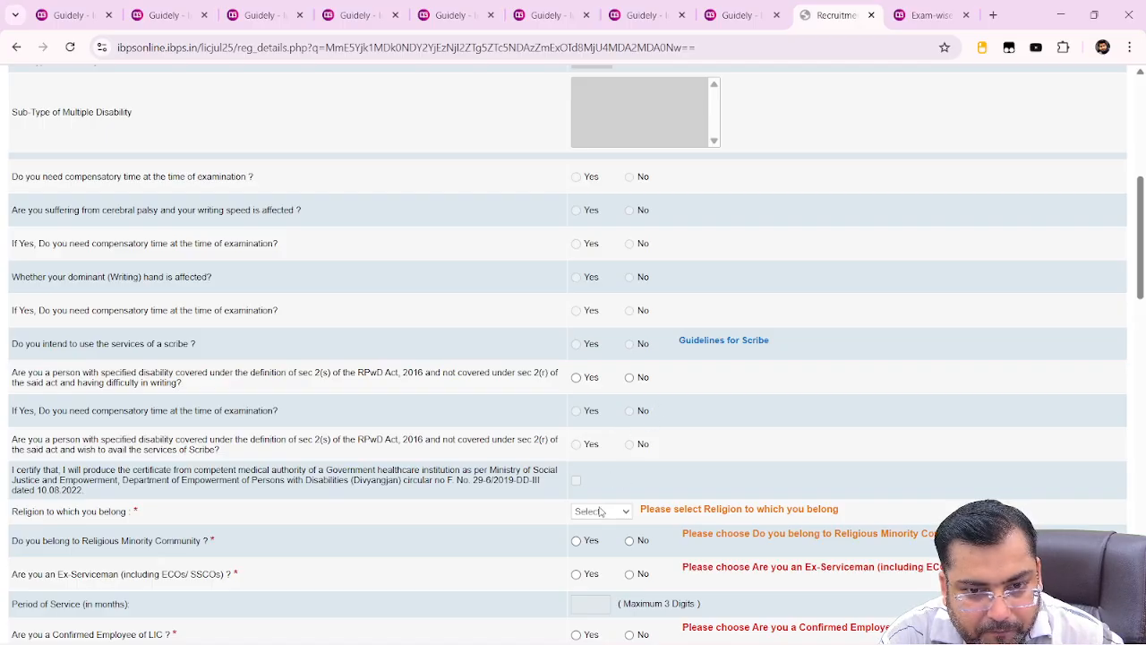
{"action": "left_click", "coordinate": [631, 378]}
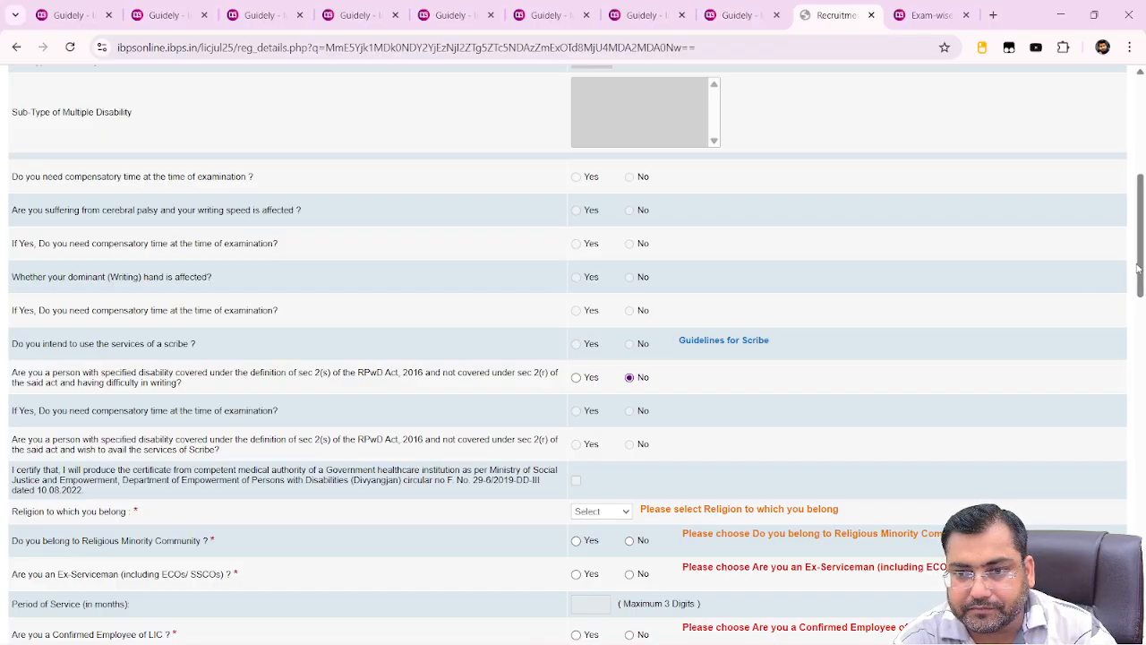
{"action": "left_click_drag", "start_coordinate": [1143, 266], "coordinate": [1142, 340]}
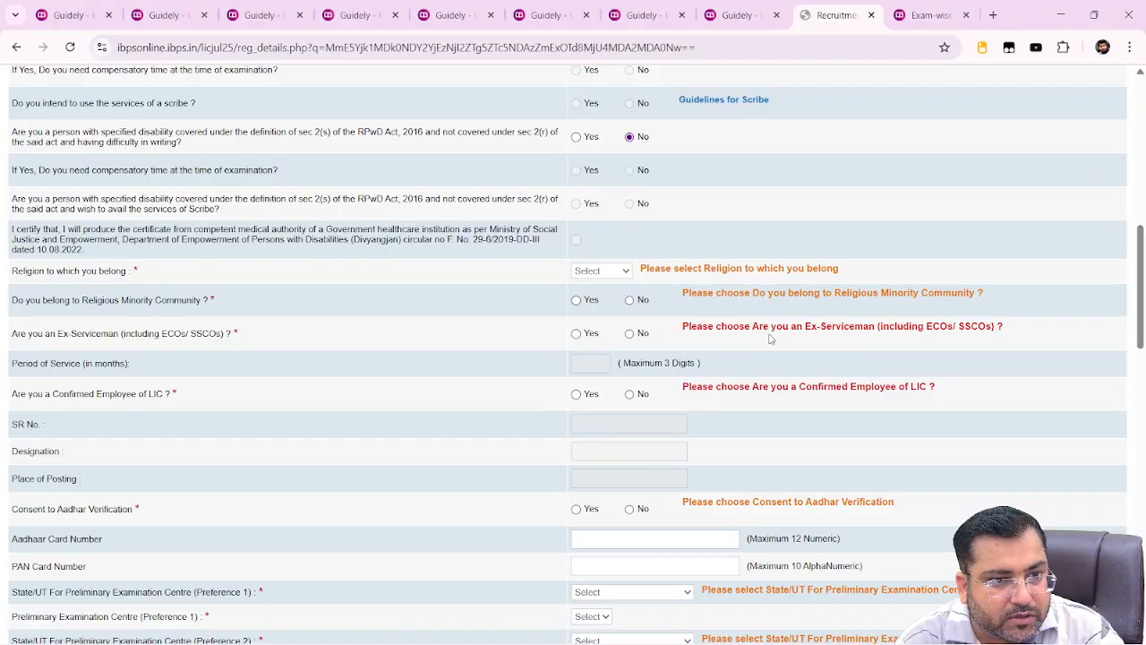
Set the Religion dropdown to Hindu
{"action": "left_click", "coordinate": [615, 273]}
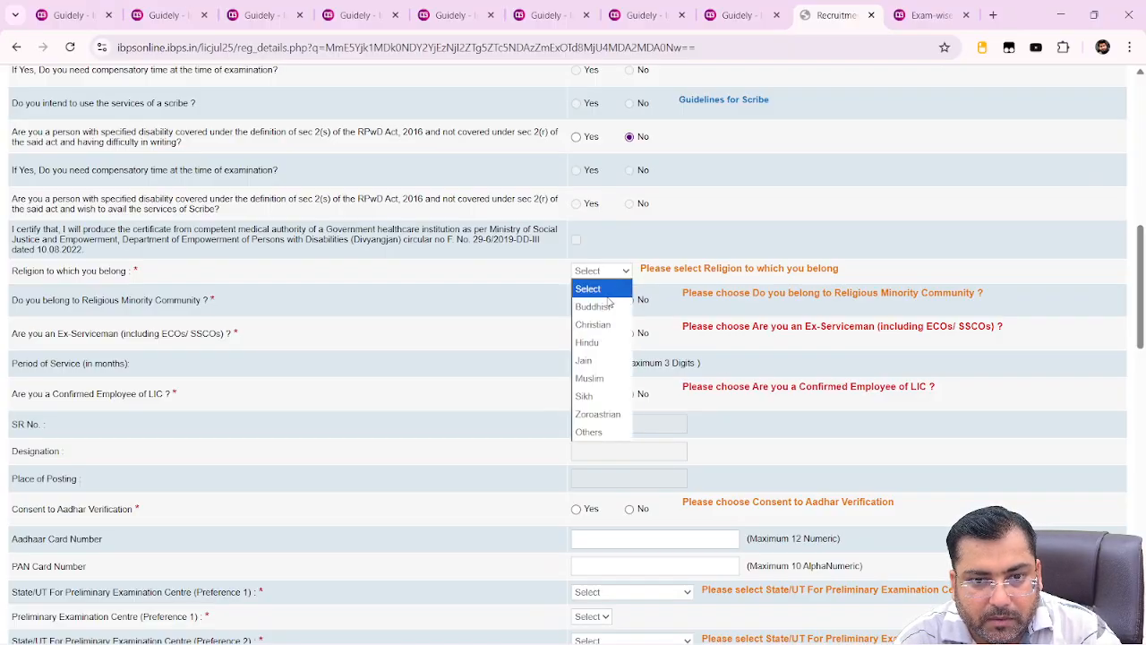
{"action": "left_click", "coordinate": [603, 350]}
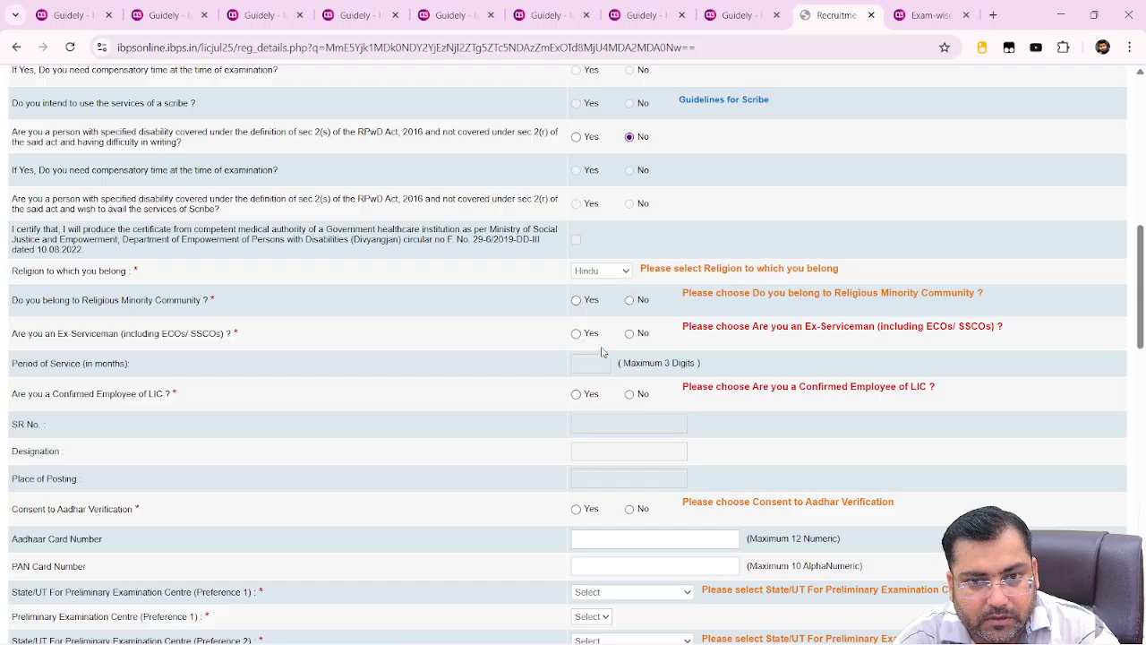
{"action": "left_click", "coordinate": [607, 277]}
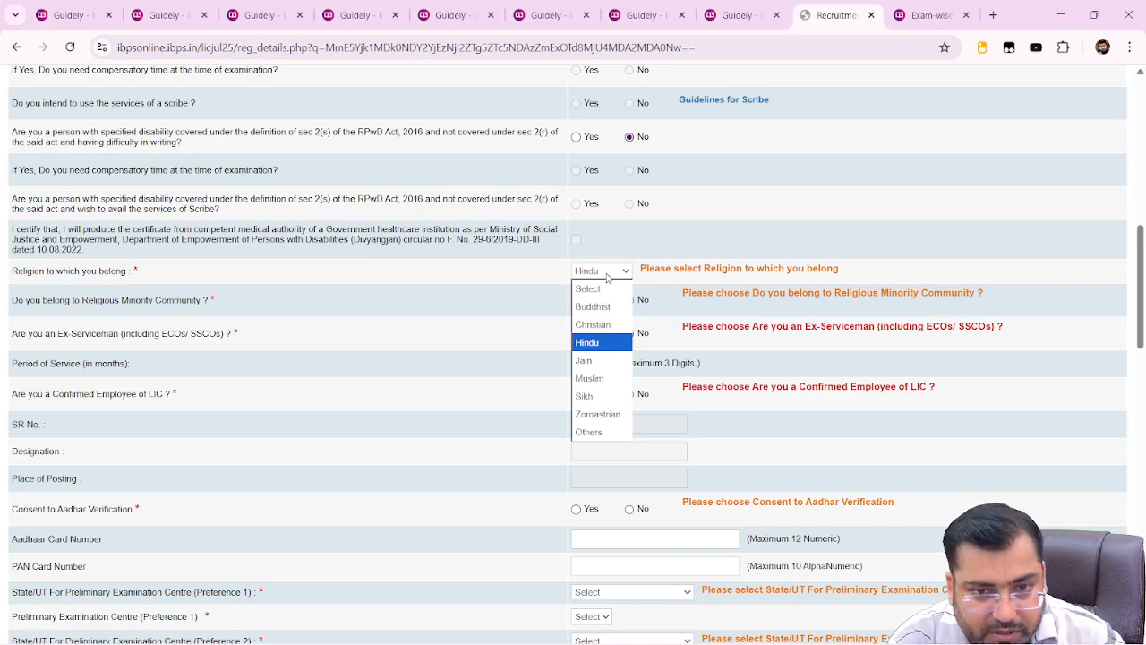
{"action": "left_click", "coordinate": [604, 341]}
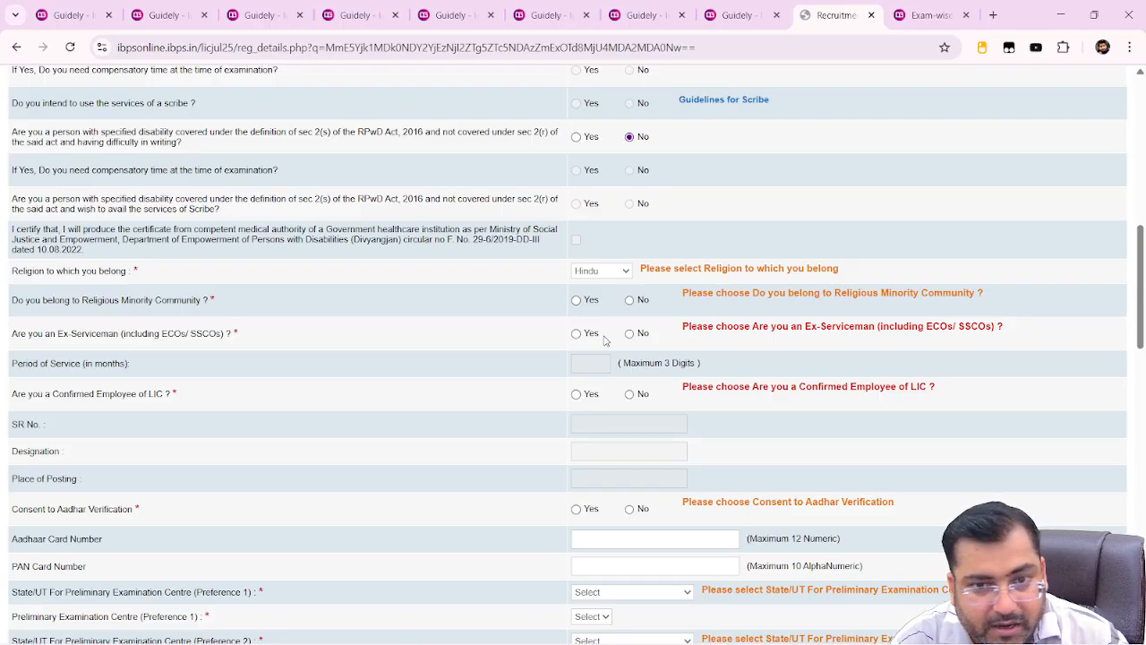
Answer No to religious minority, ex-serviceman and confirmed LIC employee
{"action": "left_click", "coordinate": [631, 301]}
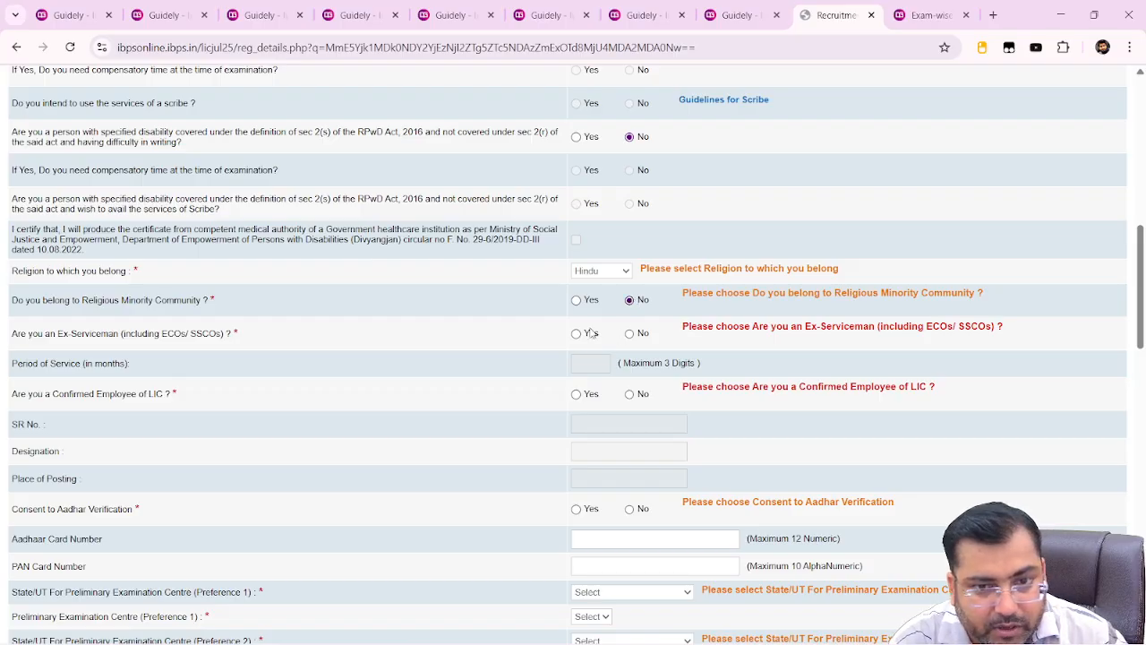
{"action": "left_click", "coordinate": [630, 334]}
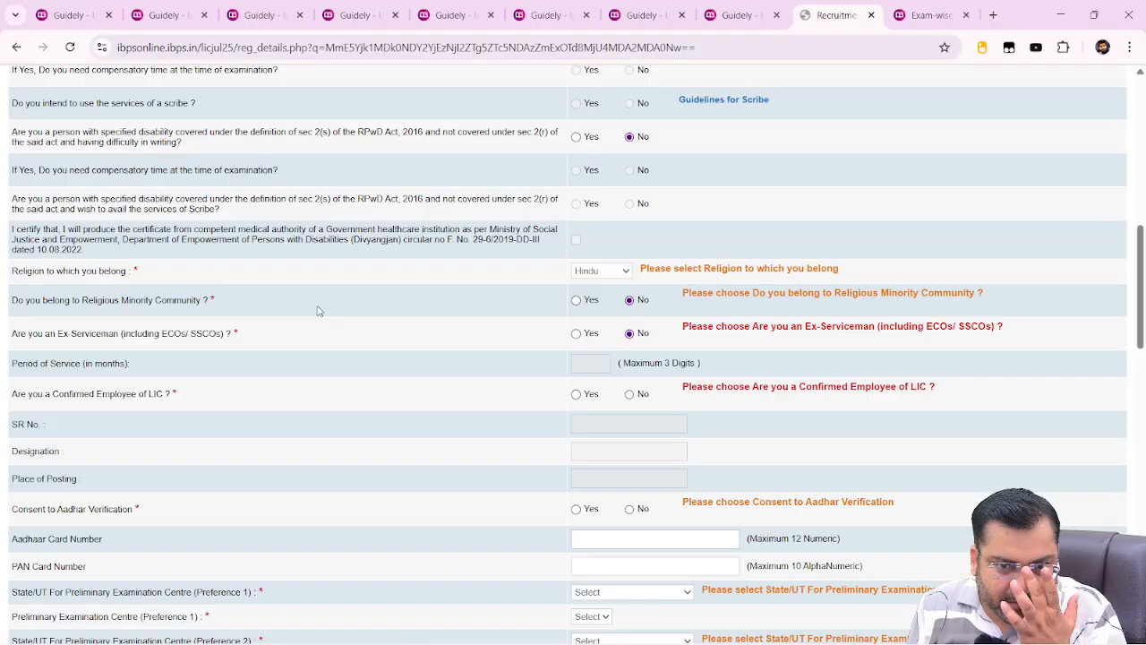
{"action": "left_click", "coordinate": [632, 400]}
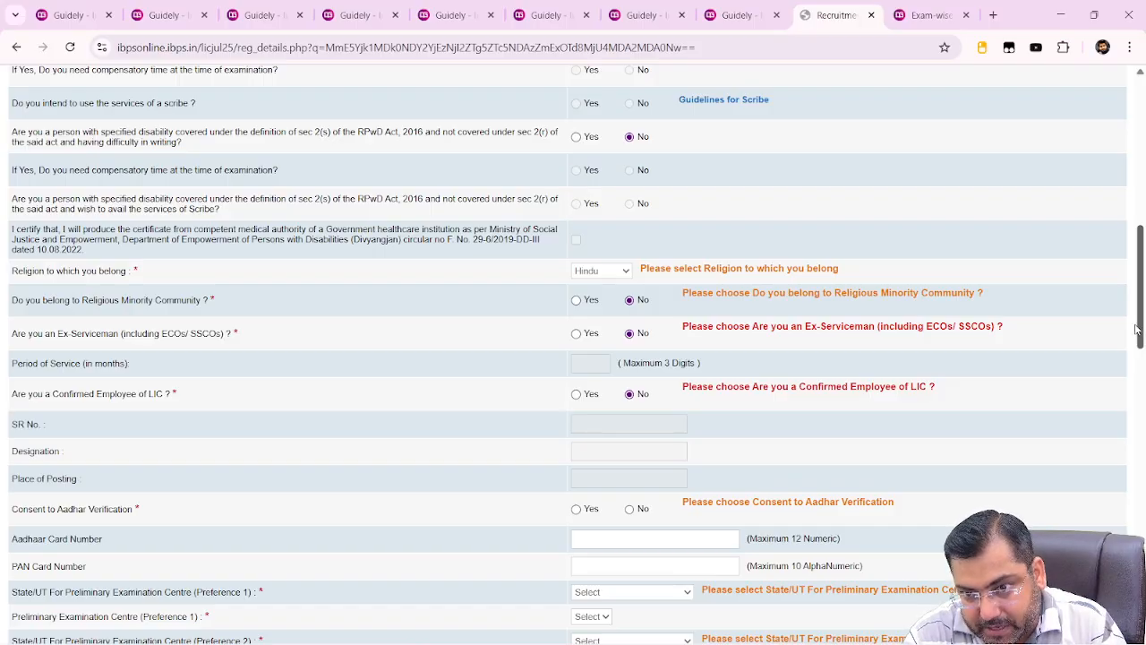
Set Consent to Aadhaar Verification to Yes
{"action": "scroll", "coordinate": [1138, 340], "scroll_direction": "down", "scroll_amount": 1}
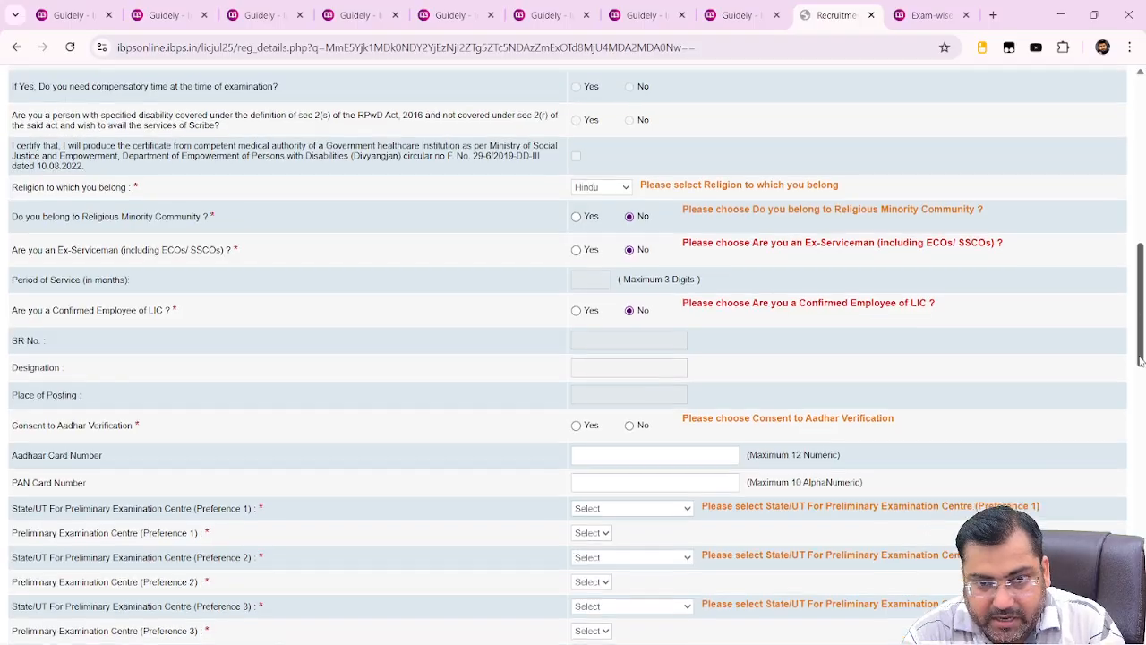
{"action": "scroll", "coordinate": [1140, 361], "scroll_direction": "down", "scroll_amount": 1}
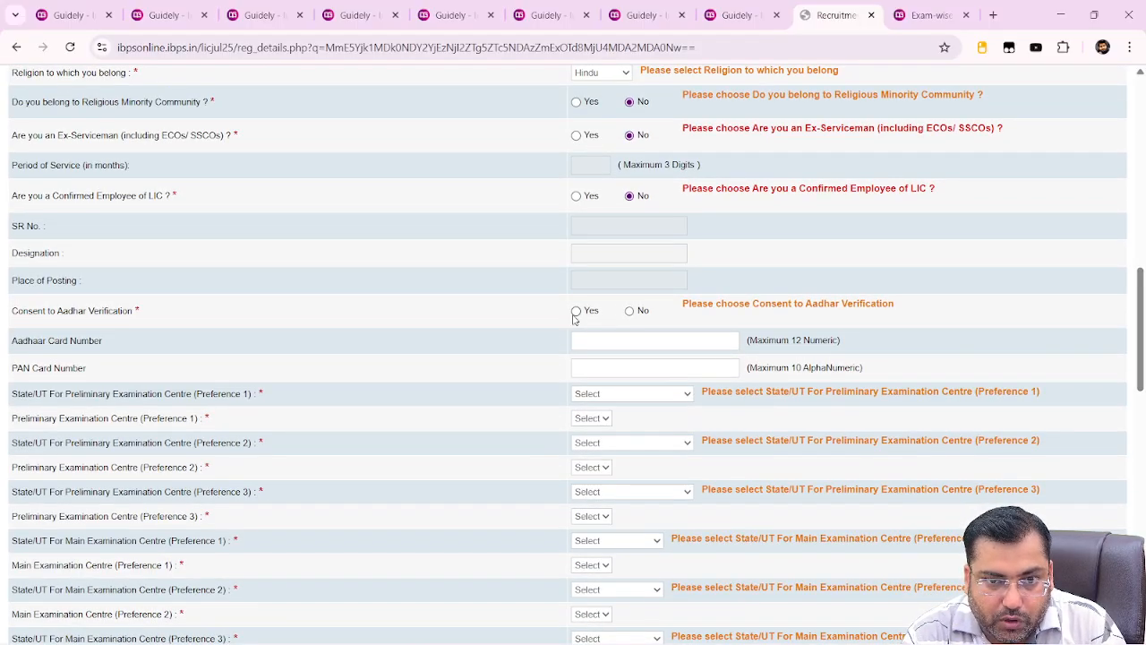
{"action": "left_click", "coordinate": [576, 312]}
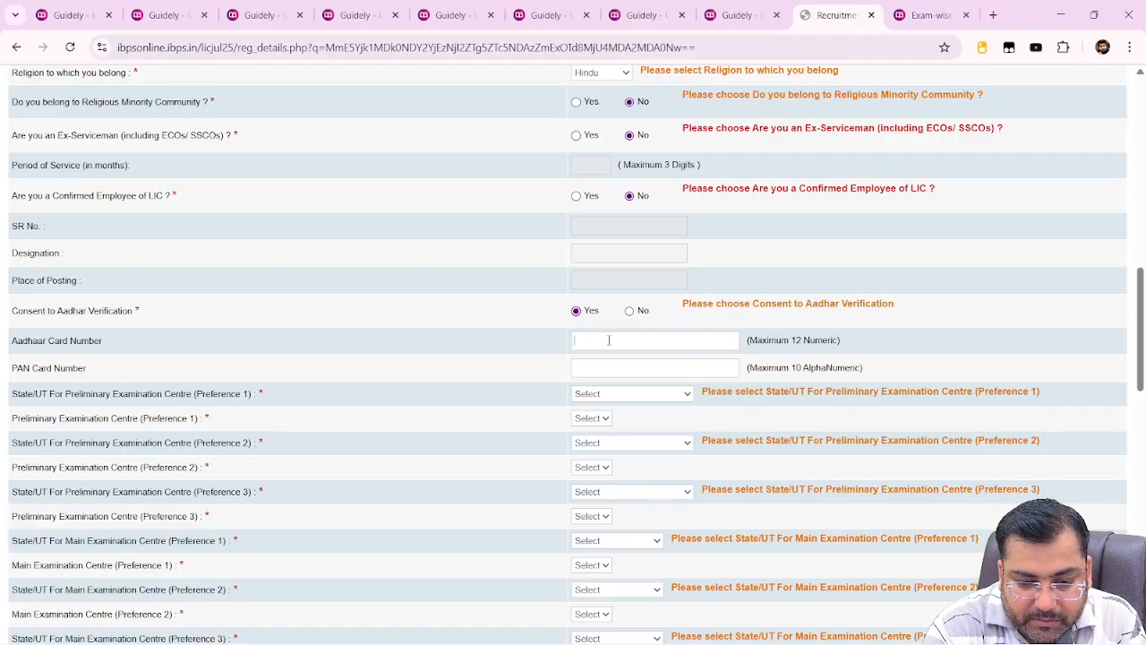
Enter the candidate's 12-digit Aadhaar card number, correcting one mistyped digit
{"action": "left_click", "coordinate": [609, 340]}
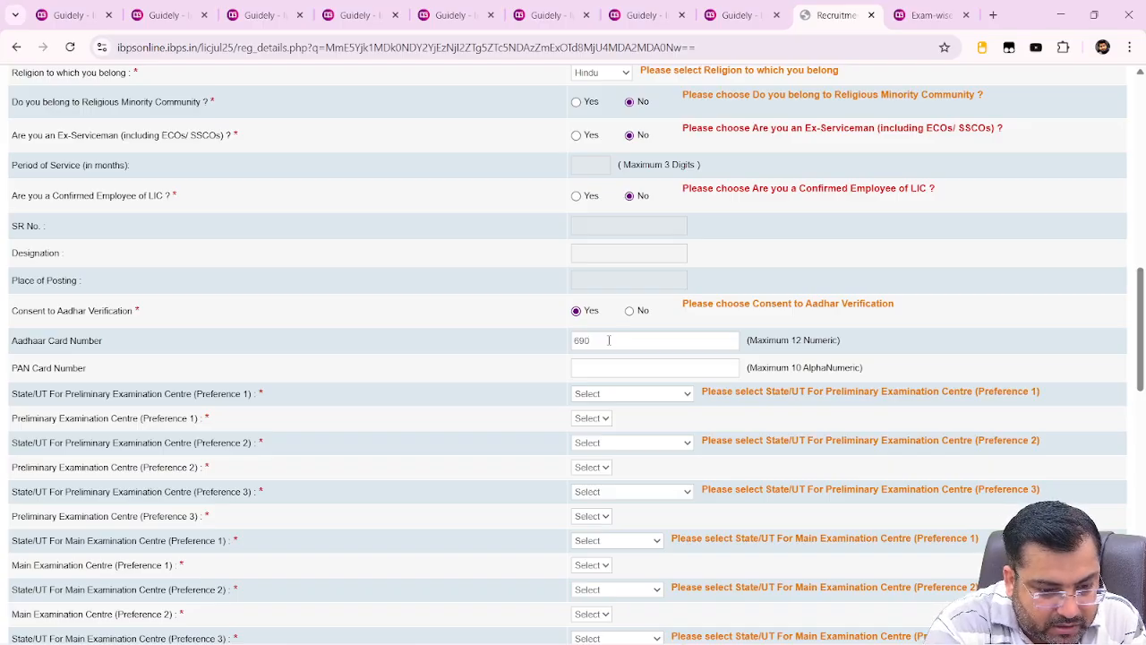
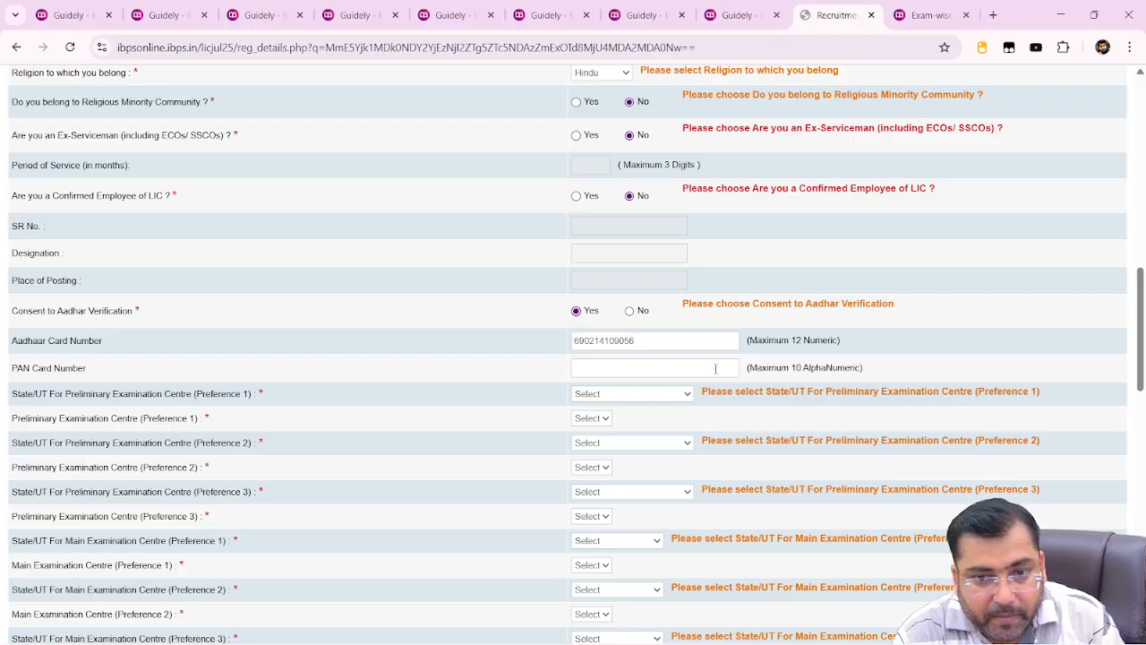
{"action": "left_click", "coordinate": [713, 367]}
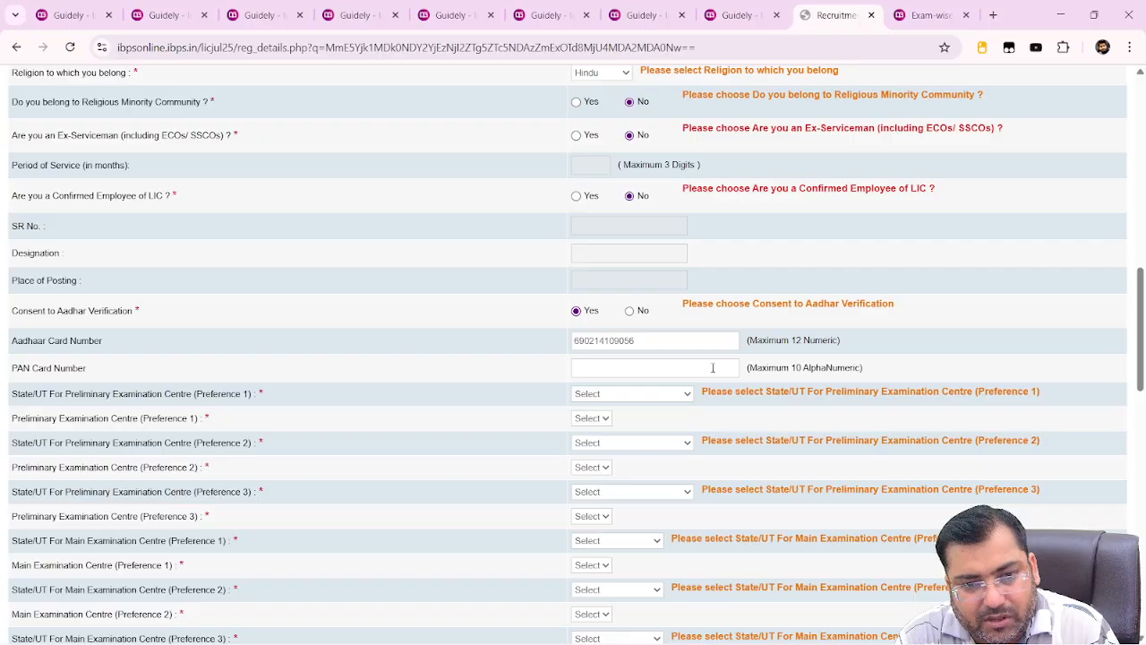
Set preliminary centre preferences 1 and 2 to Uttar Pradesh – Lucknow and Uttar Pradesh – Prayagraj
{"action": "left_click", "coordinate": [639, 396]}
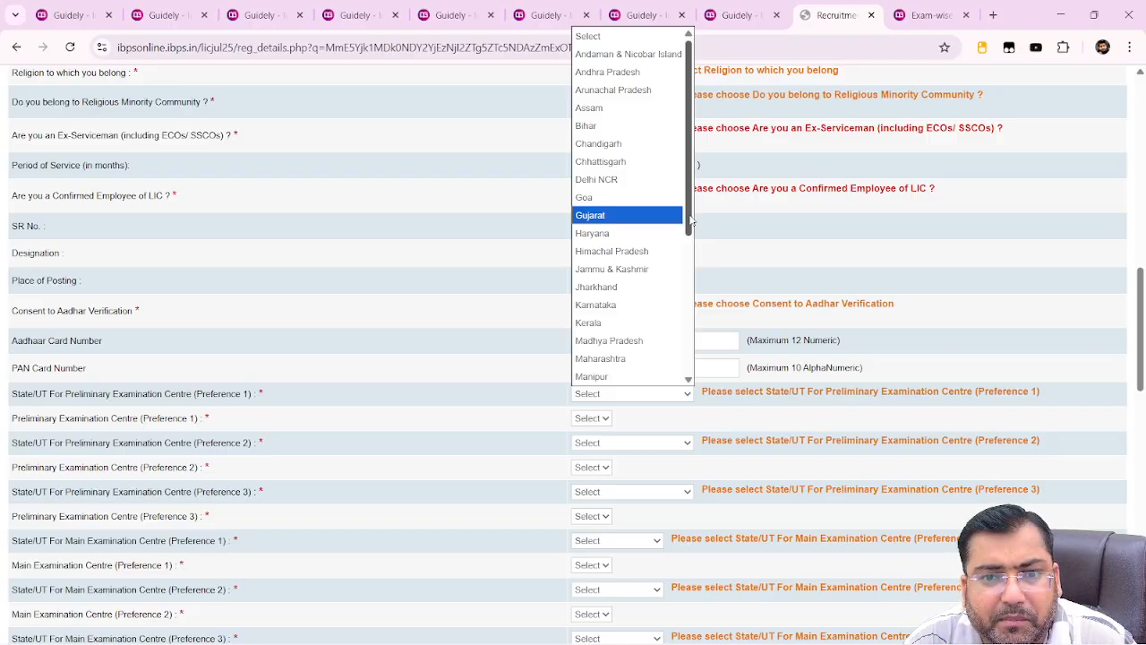
{"action": "left_click_drag", "start_coordinate": [690, 219], "coordinate": [678, 332]}
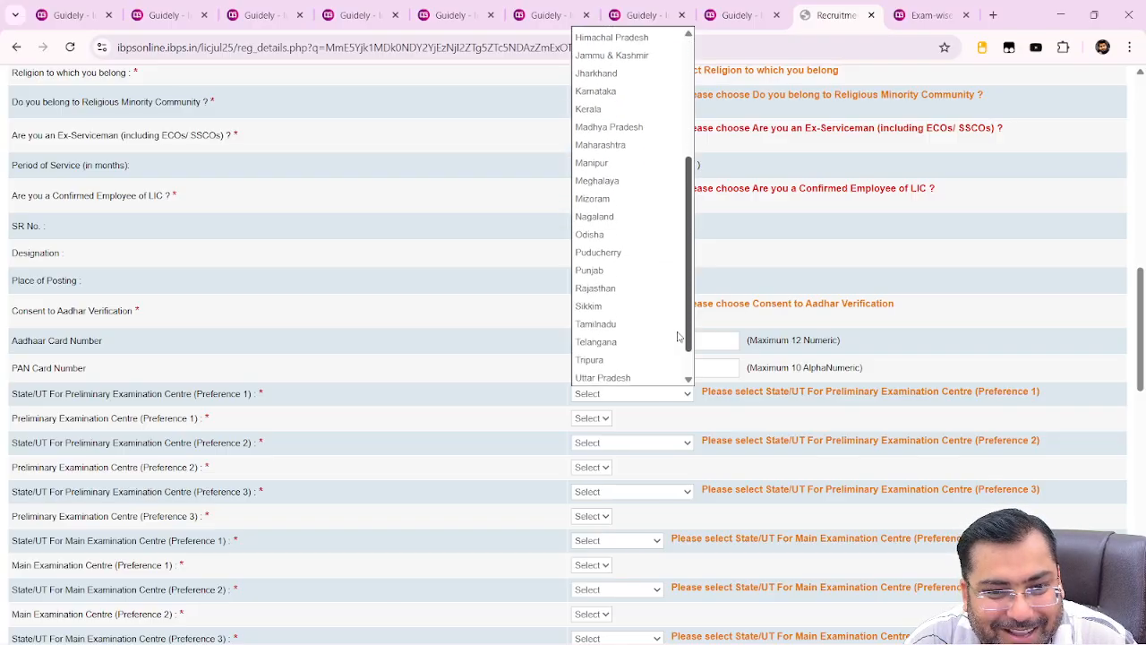
{"action": "left_click", "coordinate": [603, 370]}
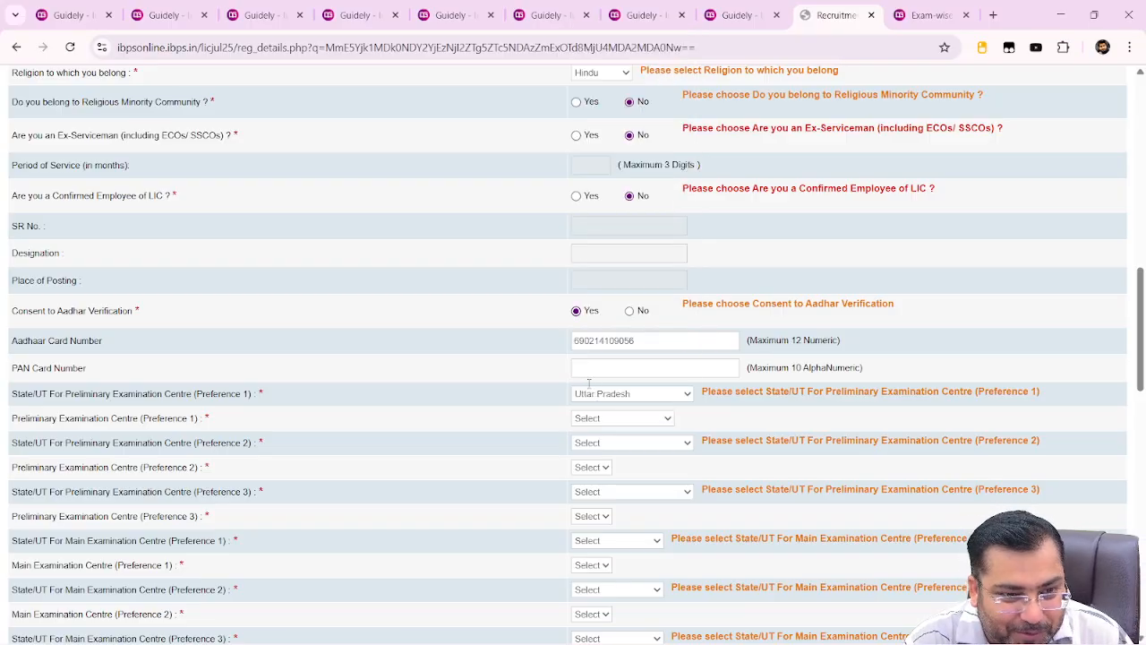
{"action": "left_click", "coordinate": [631, 419]}
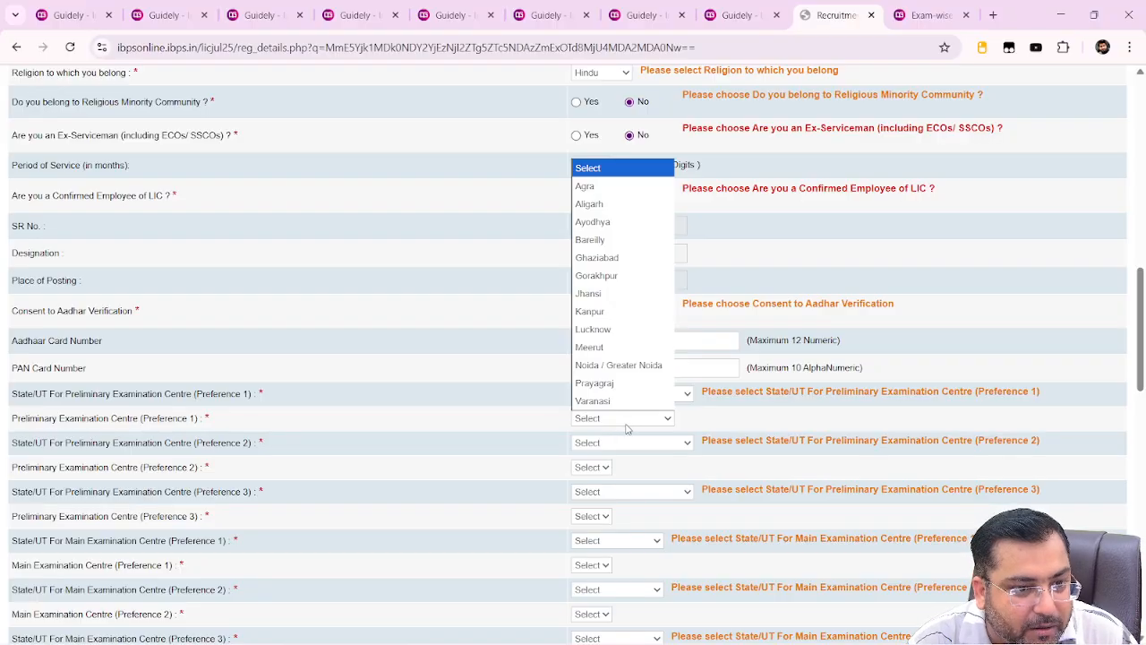
{"action": "left_click", "coordinate": [632, 329]}
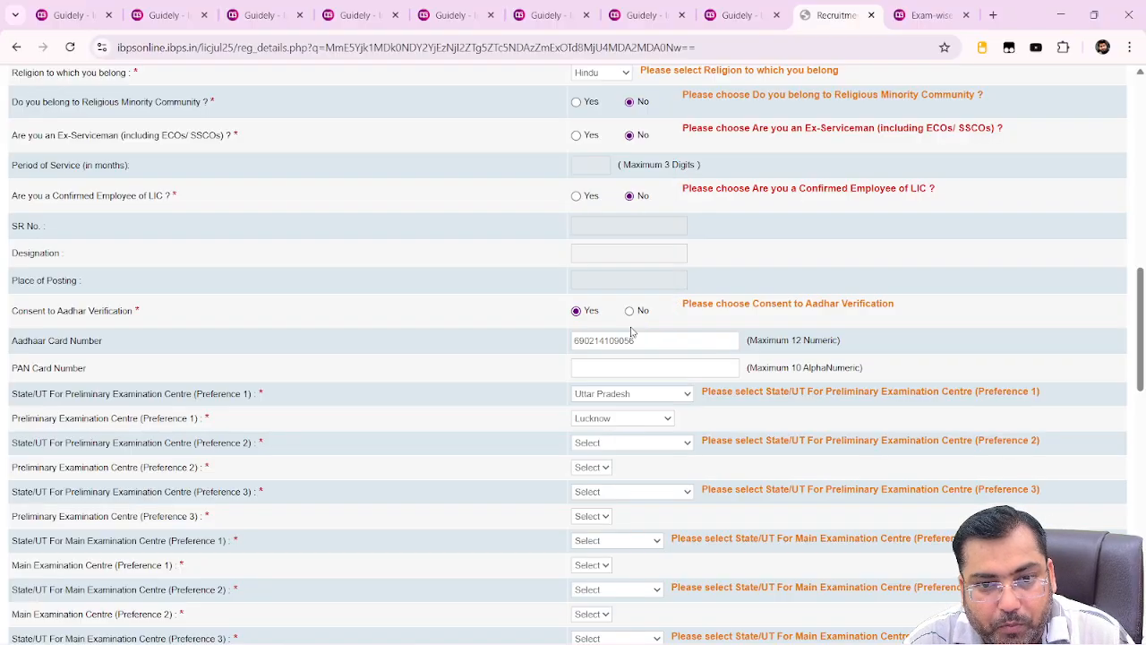
{"action": "left_click", "coordinate": [620, 452]}
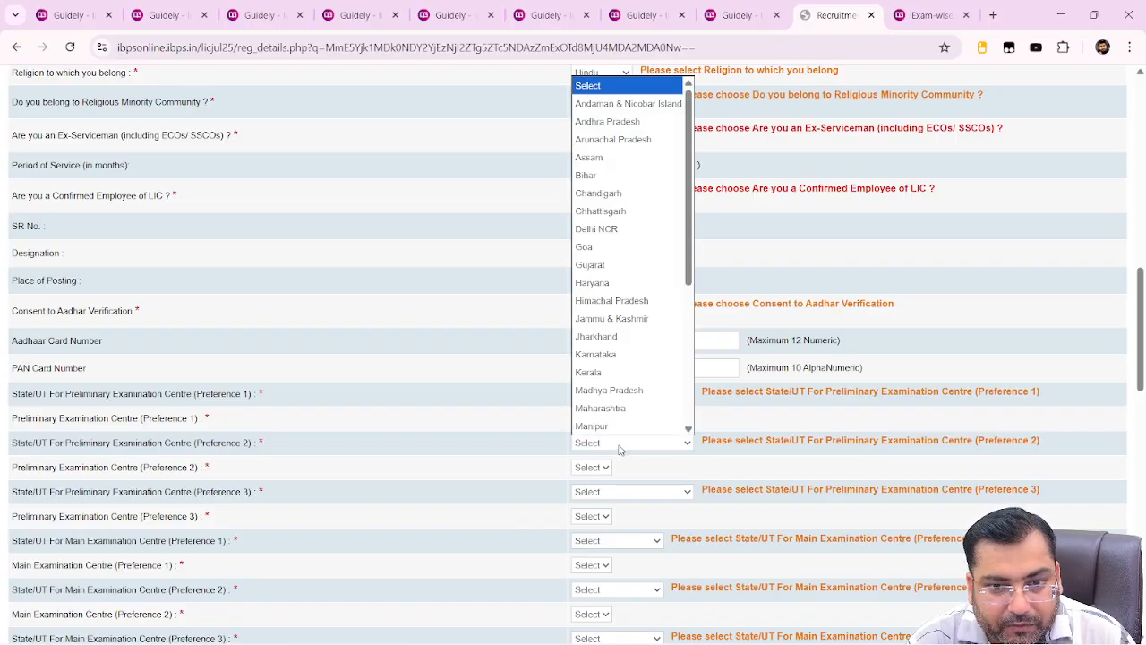
{"action": "left_click_drag", "start_coordinate": [696, 278], "coordinate": [696, 409]}
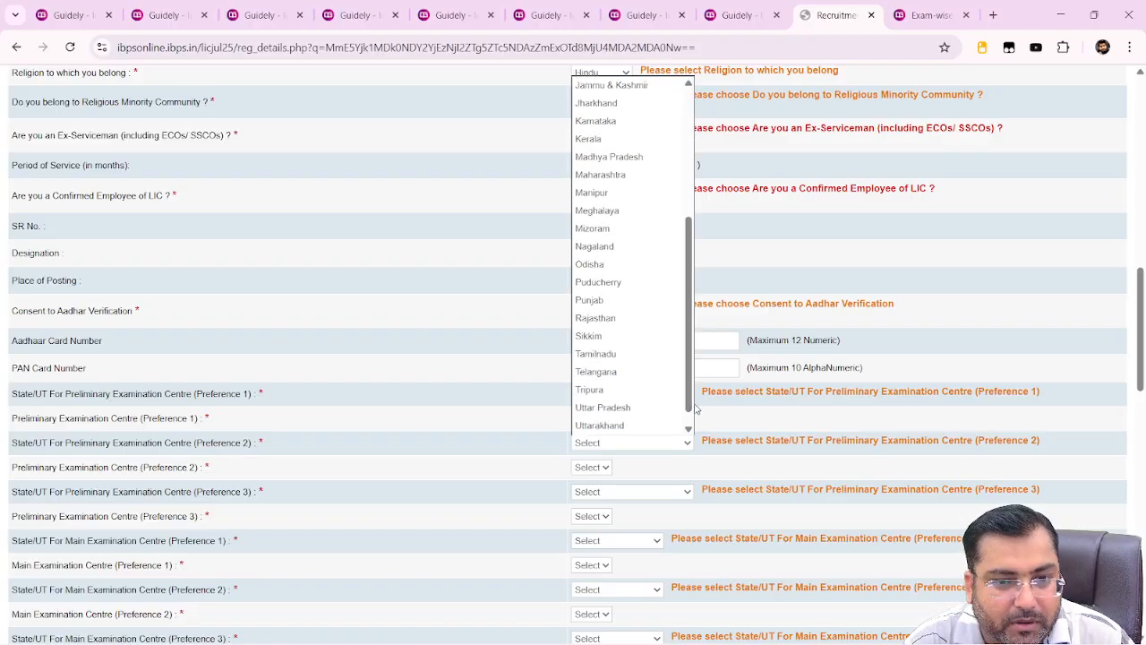
{"action": "left_click", "coordinate": [641, 408]}
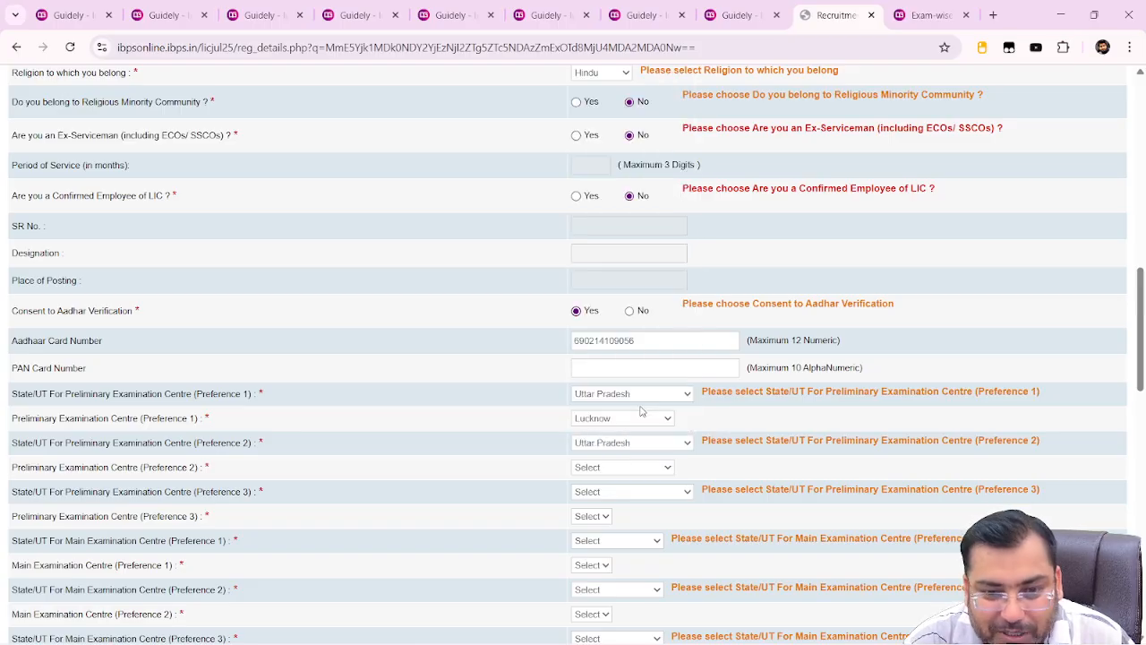
{"action": "left_click", "coordinate": [627, 471]}
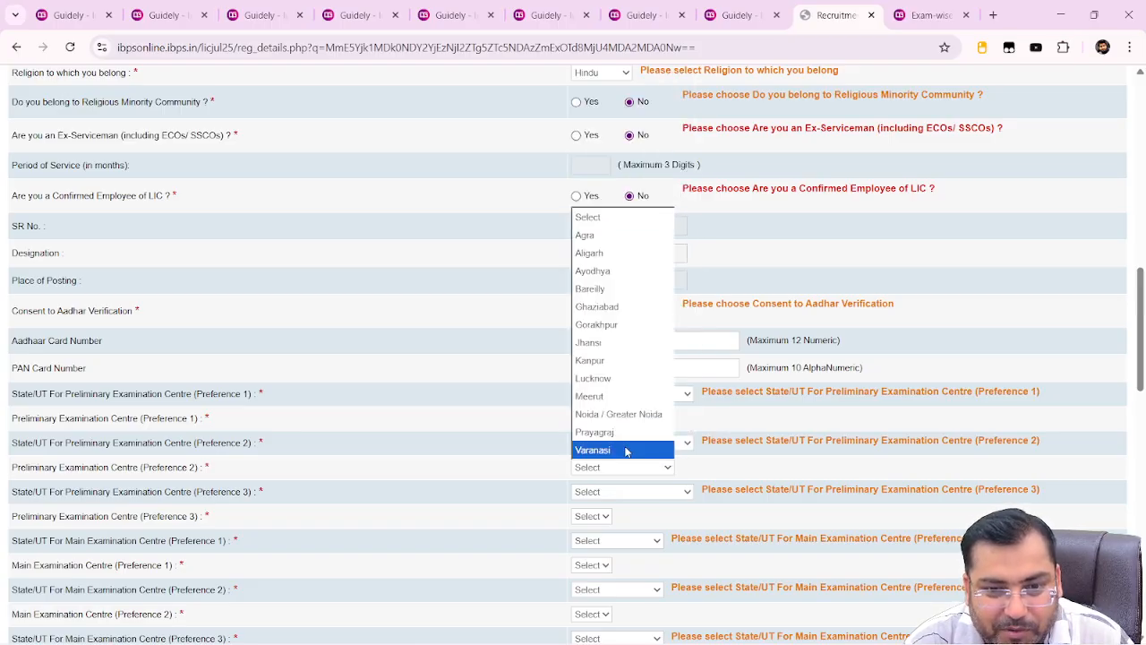
{"action": "left_click", "coordinate": [628, 434]}
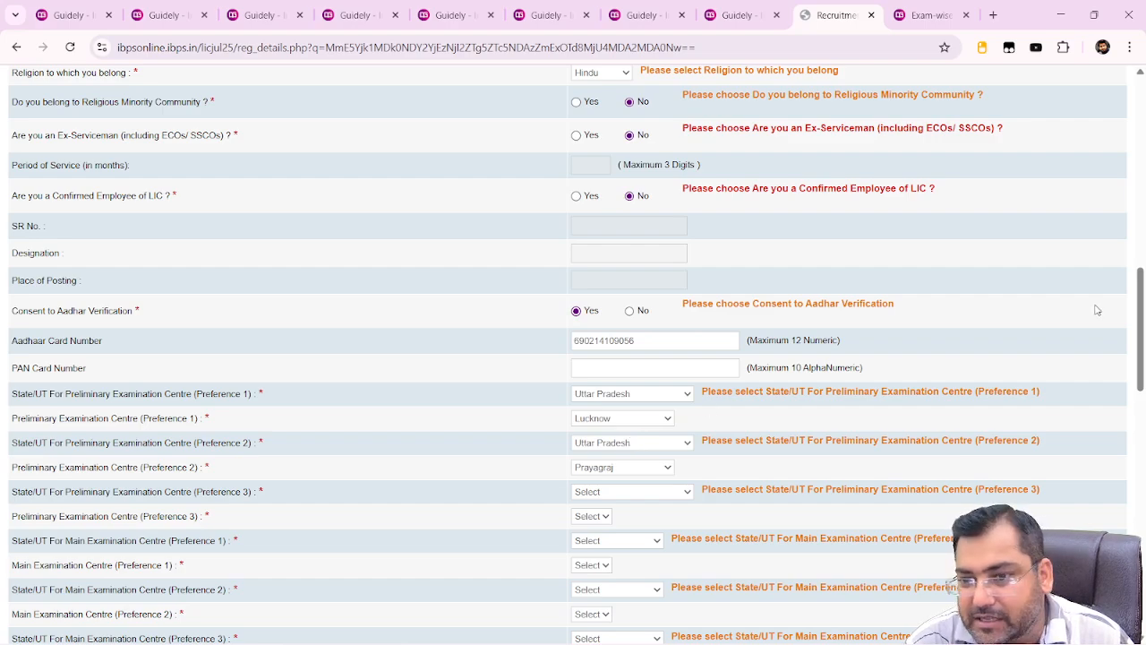
Set preliminary centre preference 3 to Manipur – Kakching
{"action": "left_click_drag", "start_coordinate": [1144, 334], "coordinate": [1144, 359]}
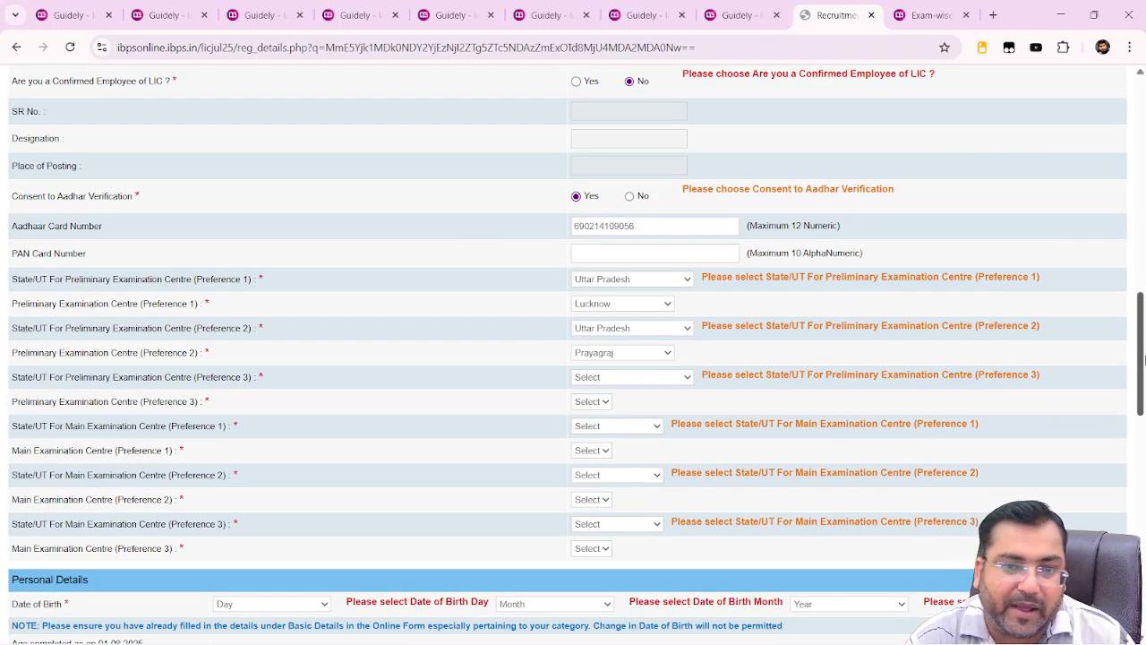
{"action": "left_click", "coordinate": [620, 378]}
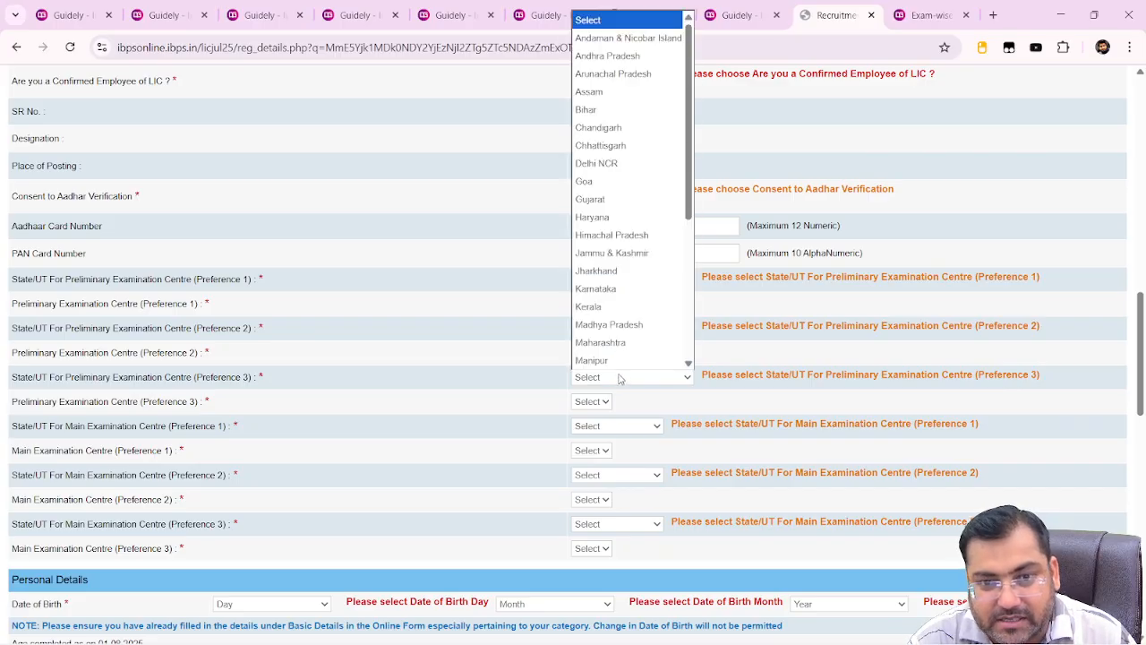
{"action": "left_click", "coordinate": [625, 343]}
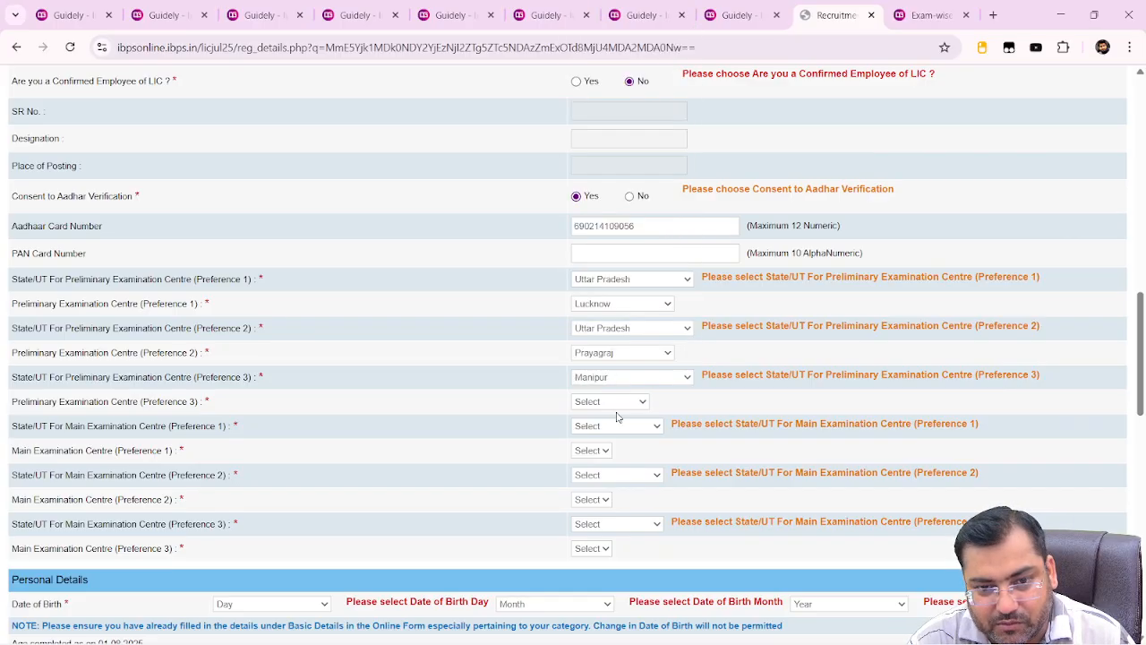
{"action": "left_click", "coordinate": [620, 403]}
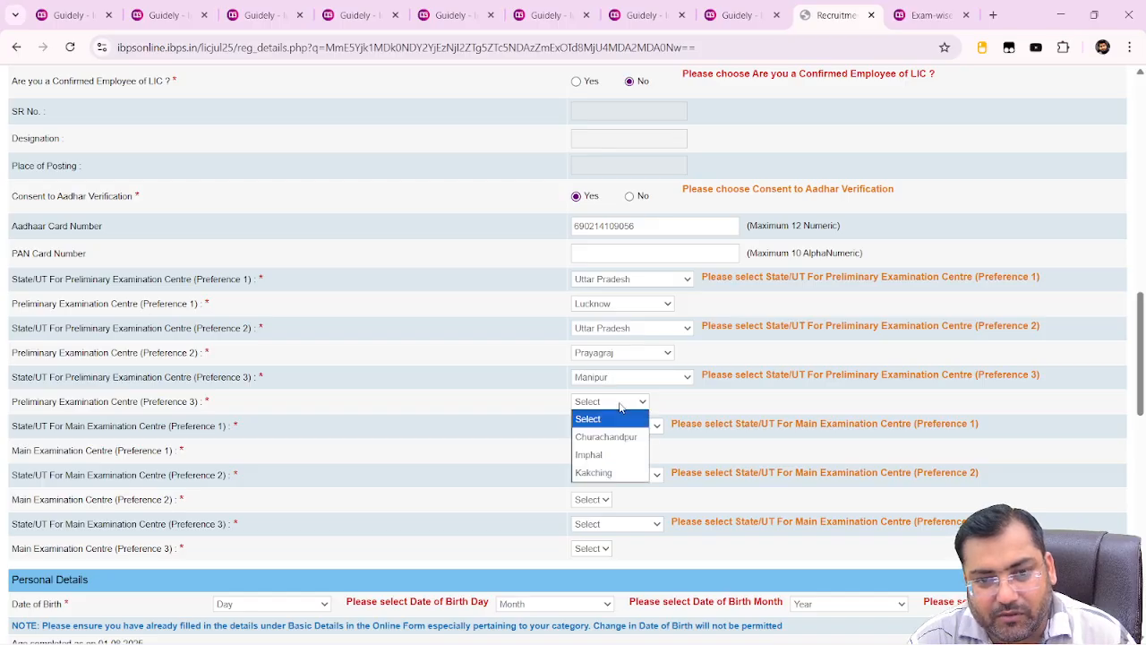
{"action": "left_click", "coordinate": [617, 471]}
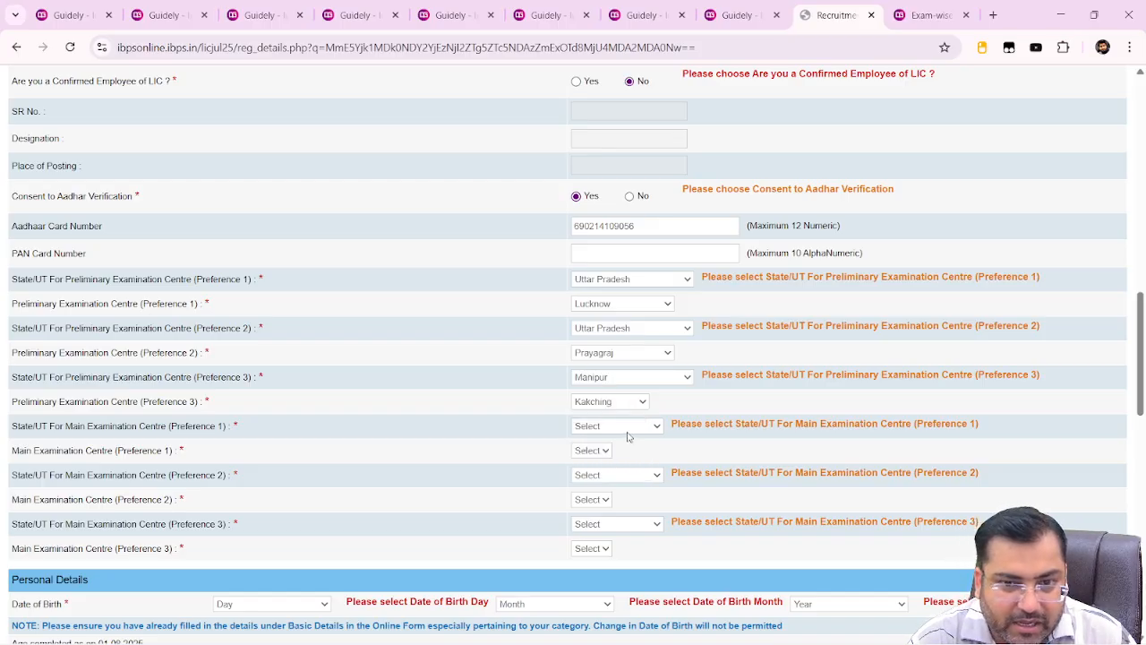
Set main exam preferences 1 and 2 to Maharashtra – Chhatrapati Sambhaji Nagar and Punjab – Mohali
{"action": "left_click", "coordinate": [629, 428]}
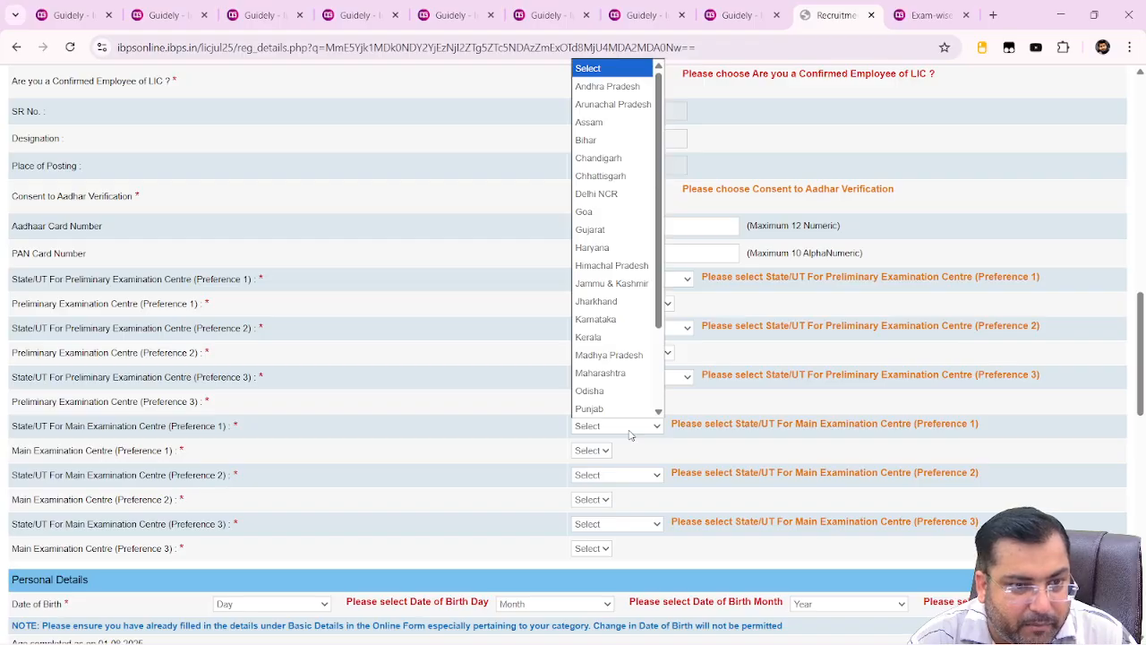
{"action": "left_click", "coordinate": [632, 374]}
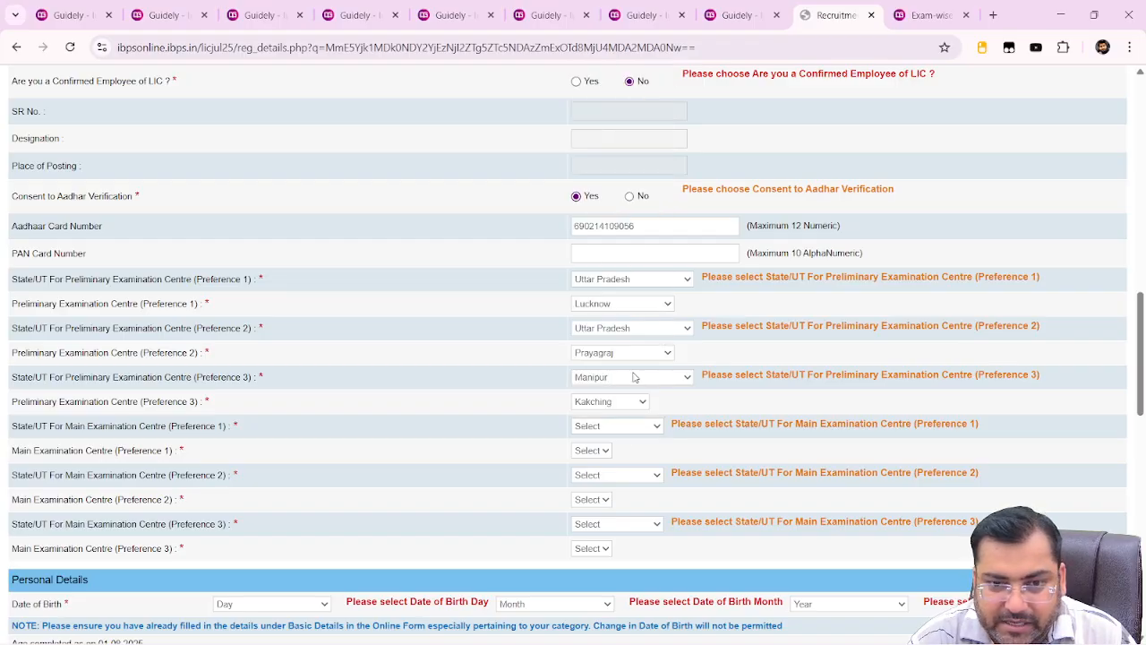
{"action": "left_click", "coordinate": [609, 452]}
{"action": "left_click", "coordinate": [609, 489]}
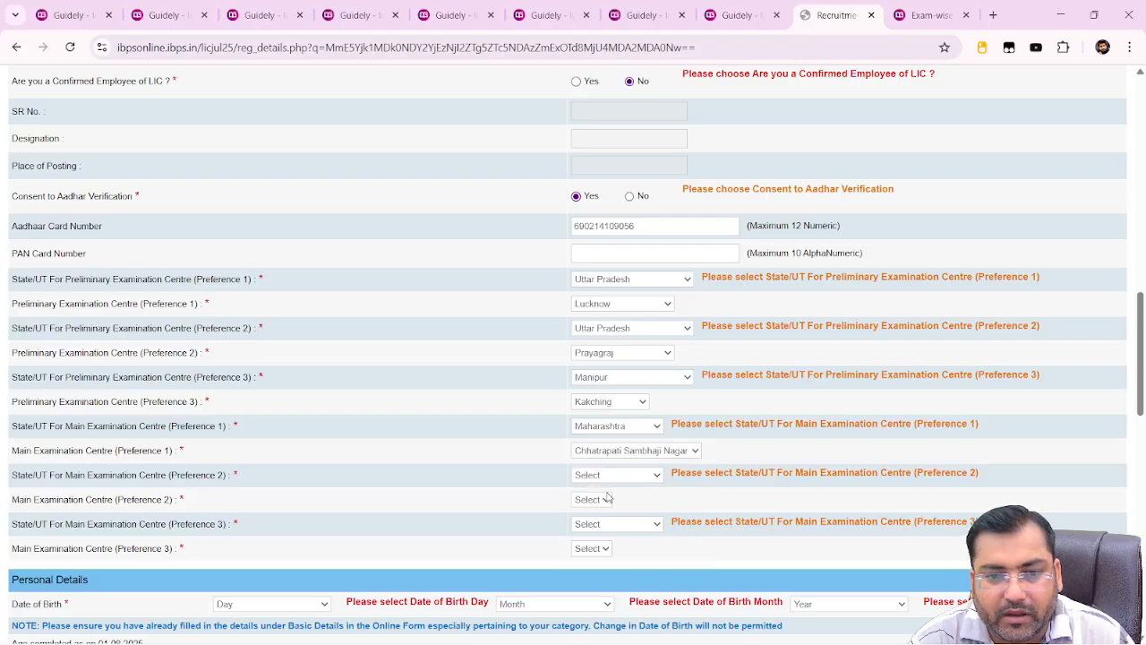
{"action": "left_click", "coordinate": [622, 477]}
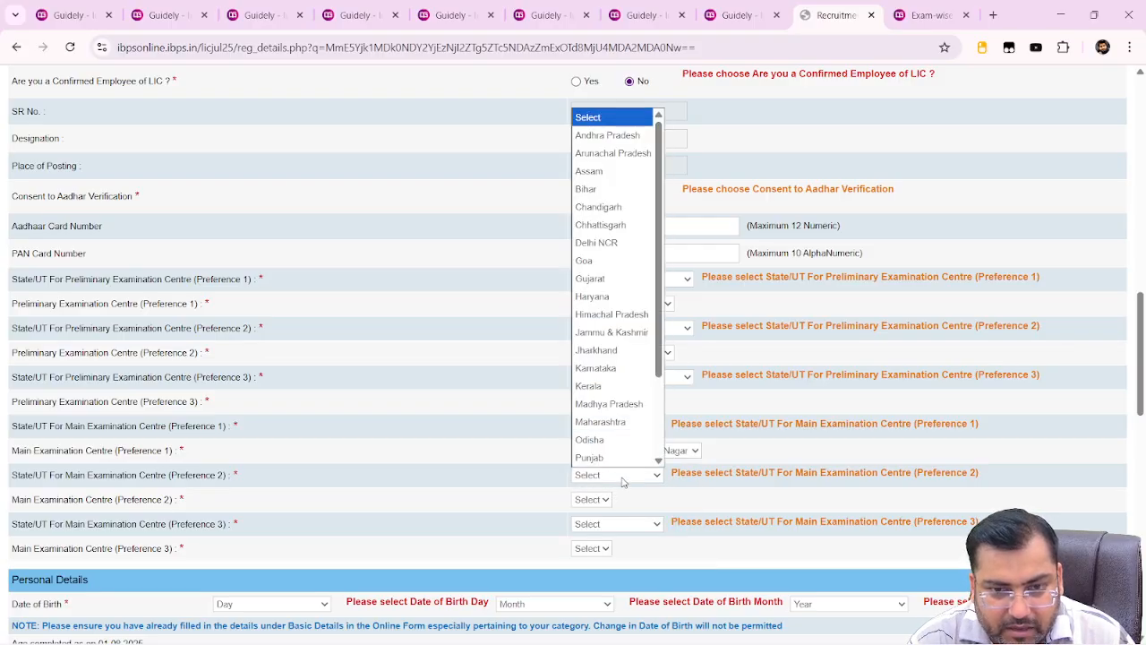
{"action": "left_click", "coordinate": [621, 457]}
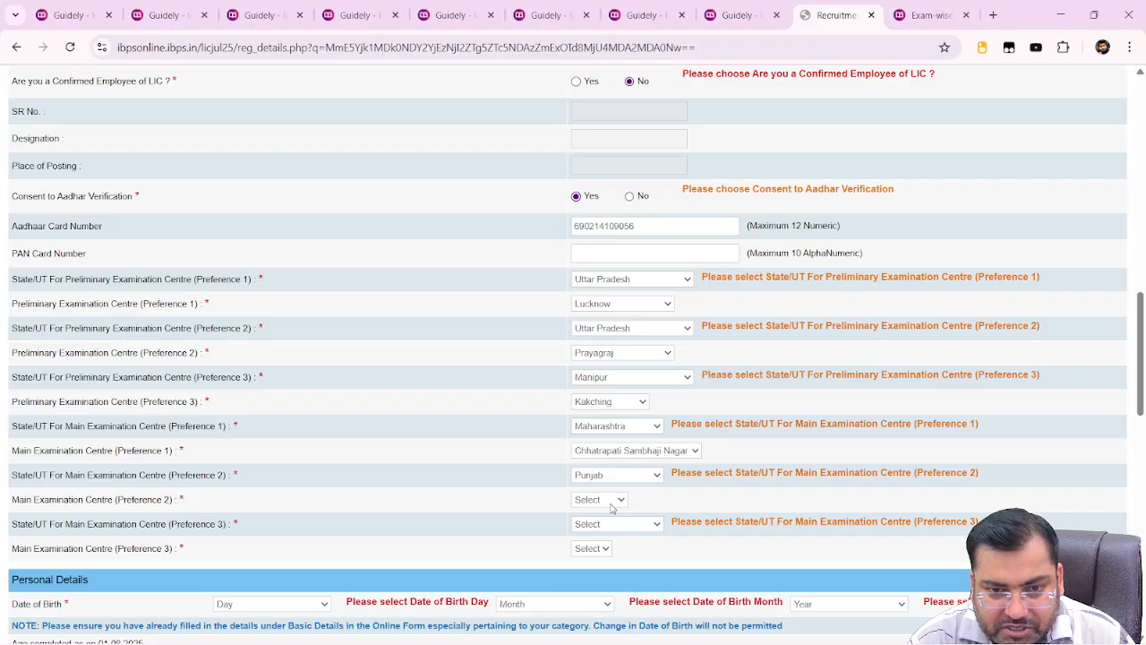
{"action": "left_click", "coordinate": [610, 504]}
{"action": "left_click", "coordinate": [603, 533]}
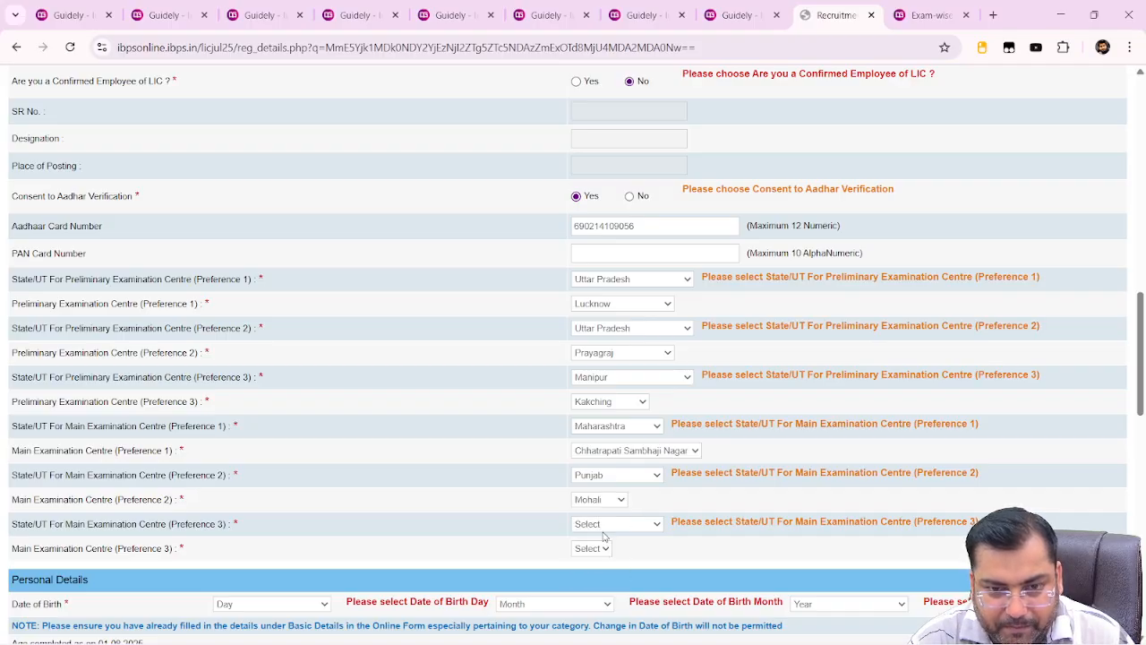
Set main exam preference 3 to Odisha – Bhubaneswar
{"action": "left_click", "coordinate": [603, 532]}
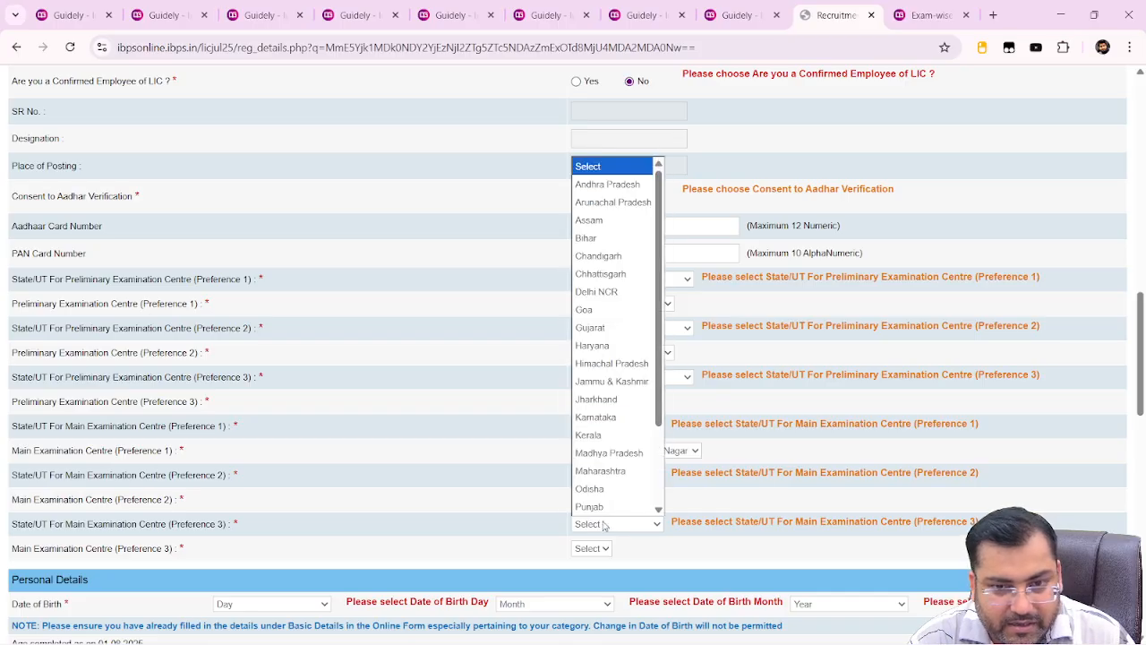
{"action": "left_click", "coordinate": [607, 506]}
{"action": "left_click", "coordinate": [602, 527]}
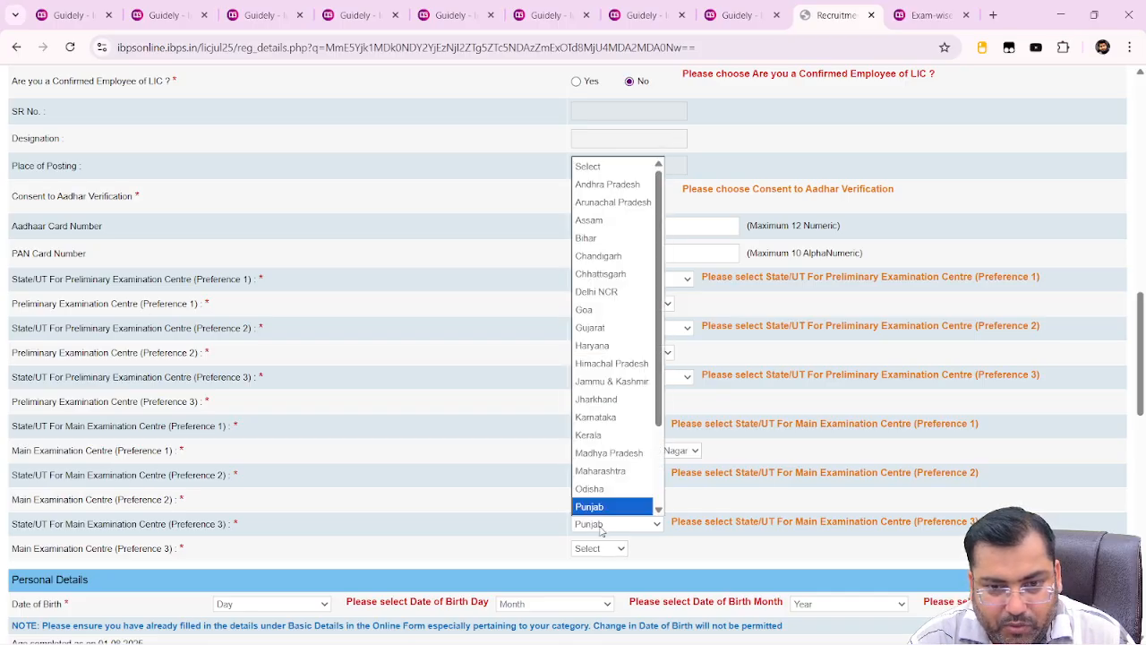
{"action": "left_click", "coordinate": [608, 489]}
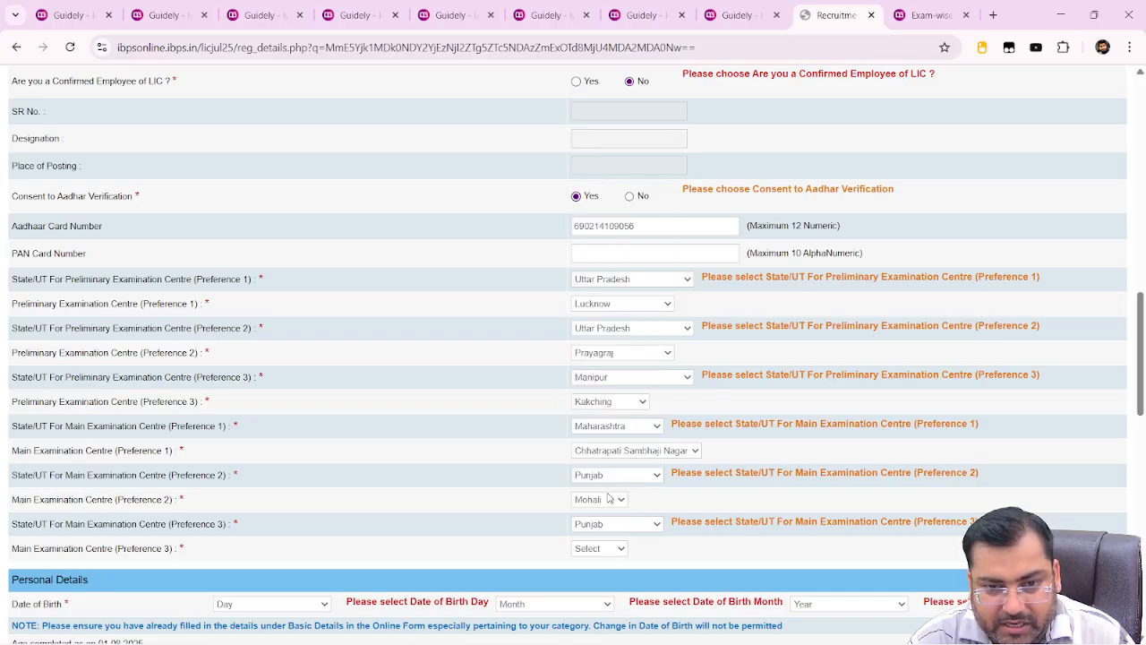
{"action": "left_click", "coordinate": [605, 556]}
{"action": "left_click", "coordinate": [606, 583]}
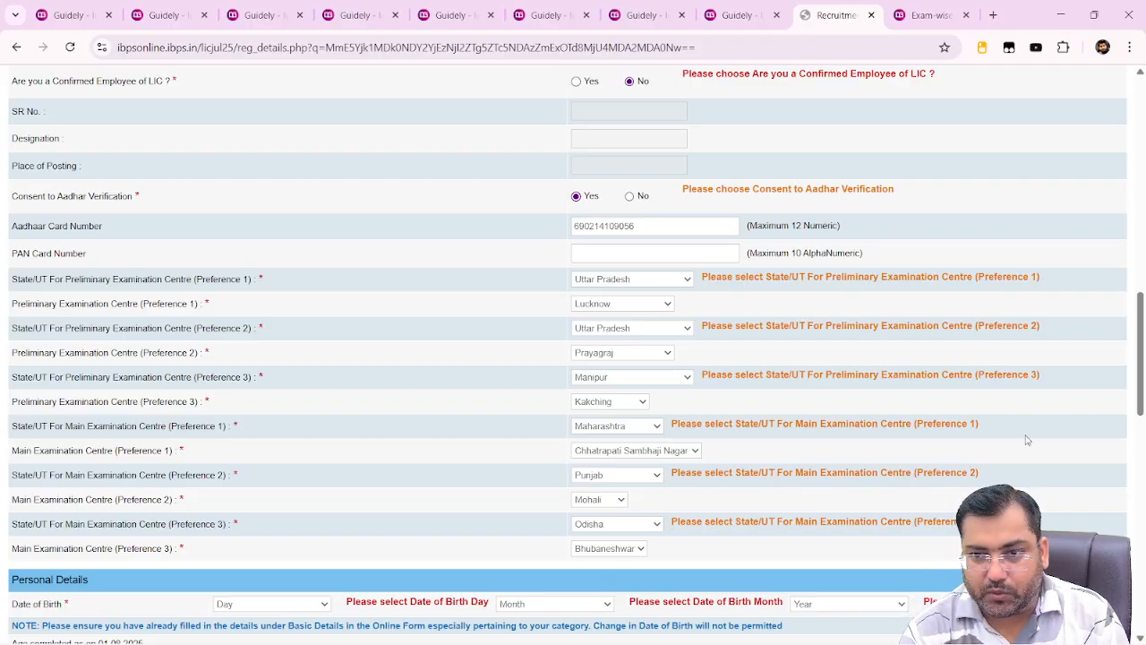
{"action": "left_click_drag", "start_coordinate": [1141, 403], "coordinate": [1142, 470]}
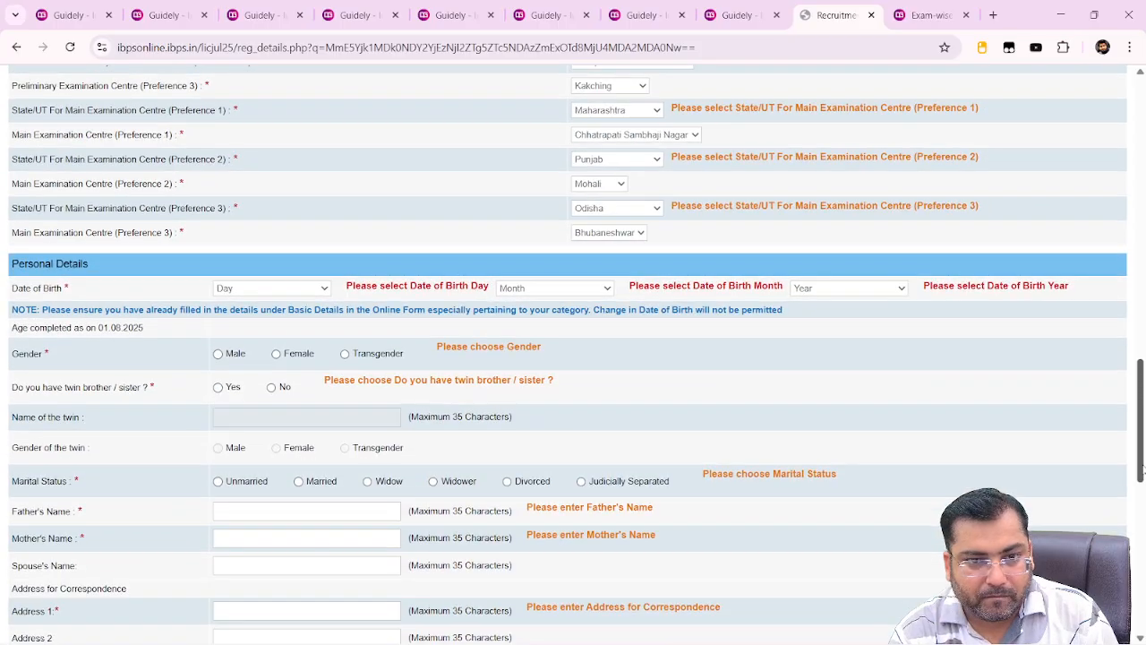
{"action": "left_click", "coordinate": [269, 291]}
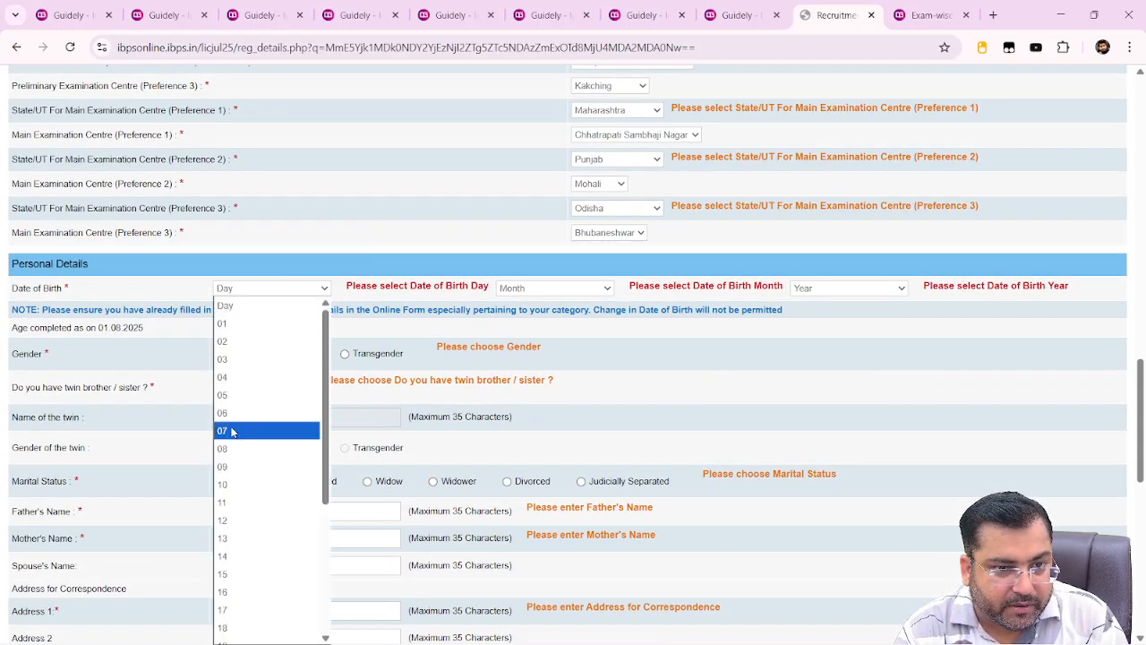
{"action": "left_click", "coordinate": [251, 398]}
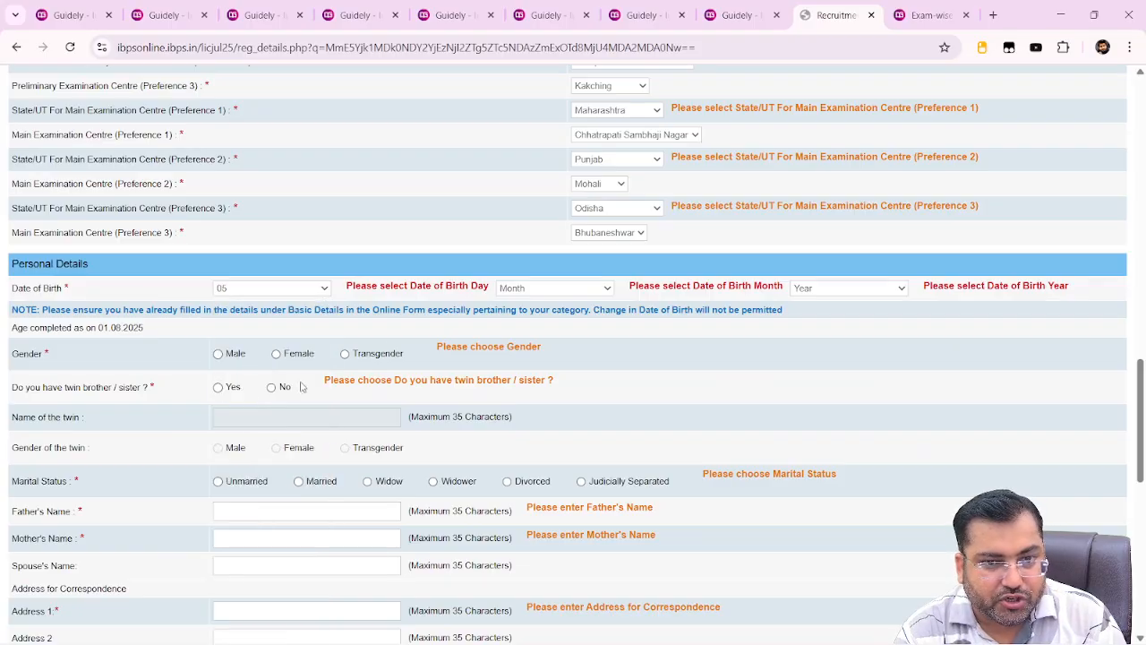
{"action": "left_click", "coordinate": [526, 289]}
{"action": "left_click", "coordinate": [524, 359]}
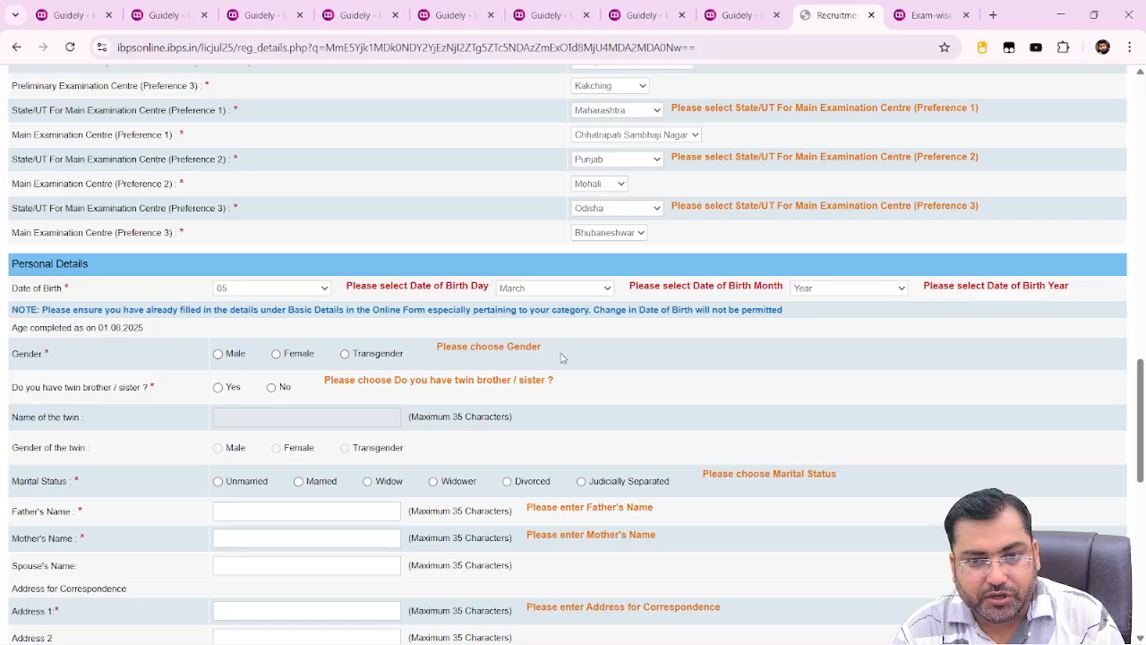
{"action": "left_click", "coordinate": [835, 288]}
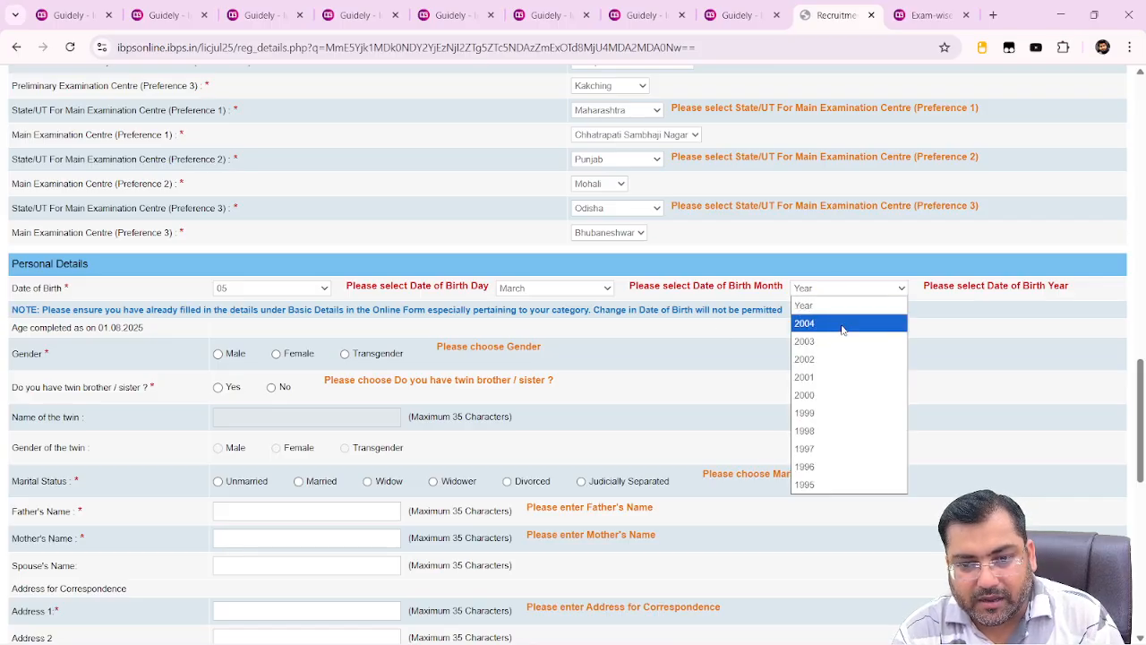
{"action": "left_click", "coordinate": [819, 450]}
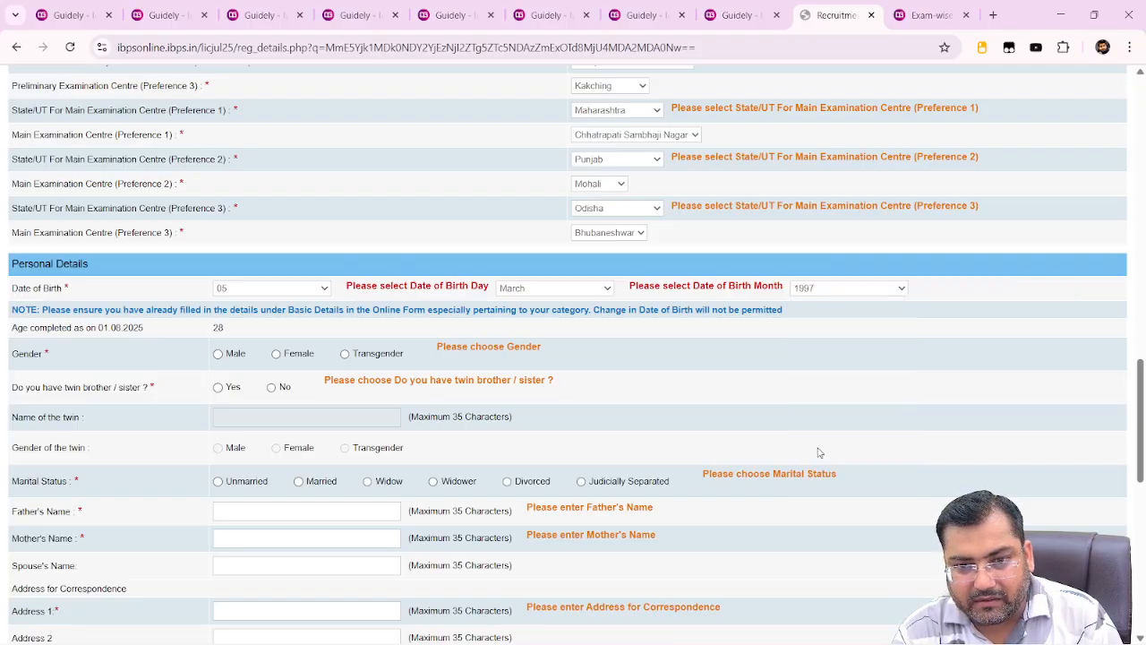
Mark gender Male, twin sibling No and marital status Unmarried
{"action": "left_click", "coordinate": [219, 354]}
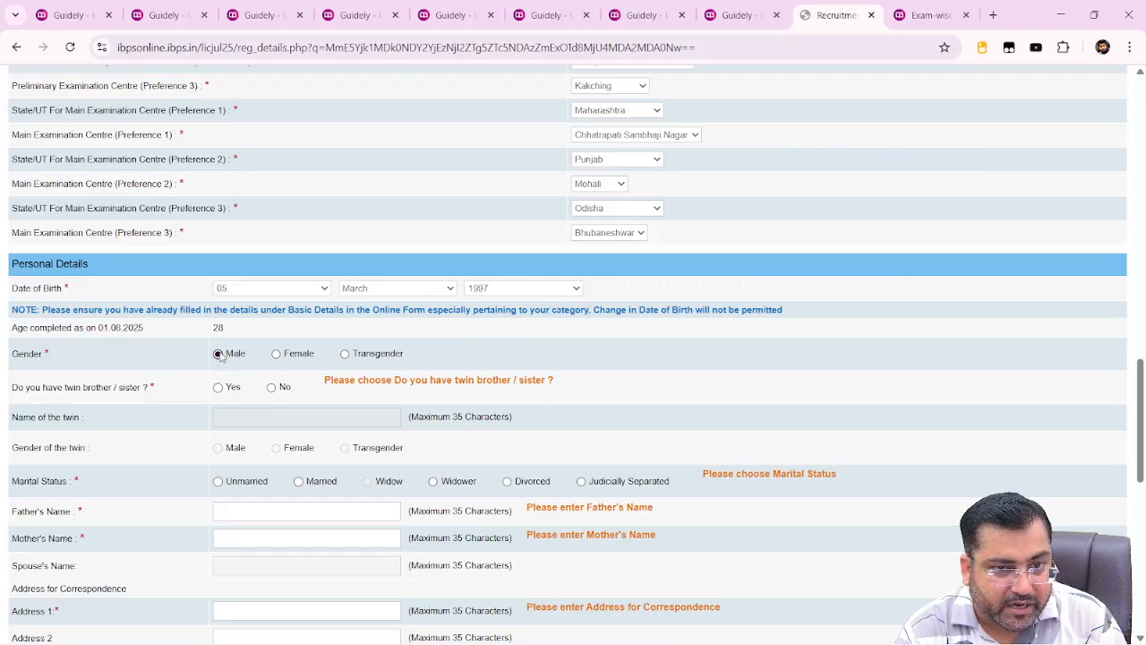
{"action": "left_click", "coordinate": [272, 389]}
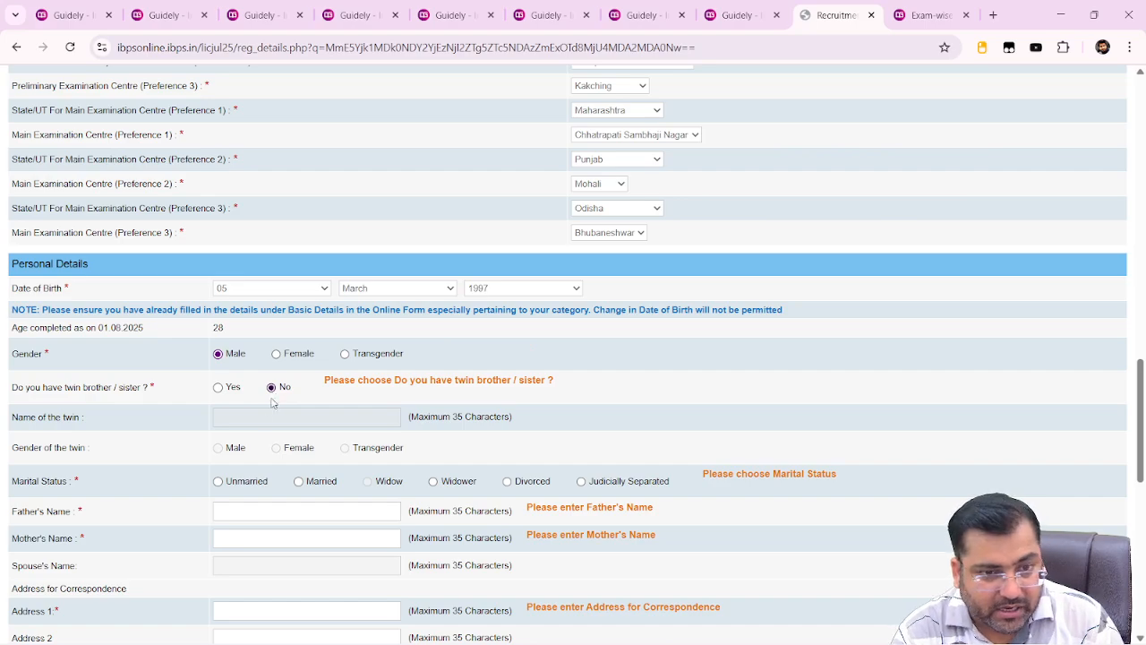
{"action": "left_click", "coordinate": [218, 481]}
{"action": "left_click", "coordinate": [232, 515]}
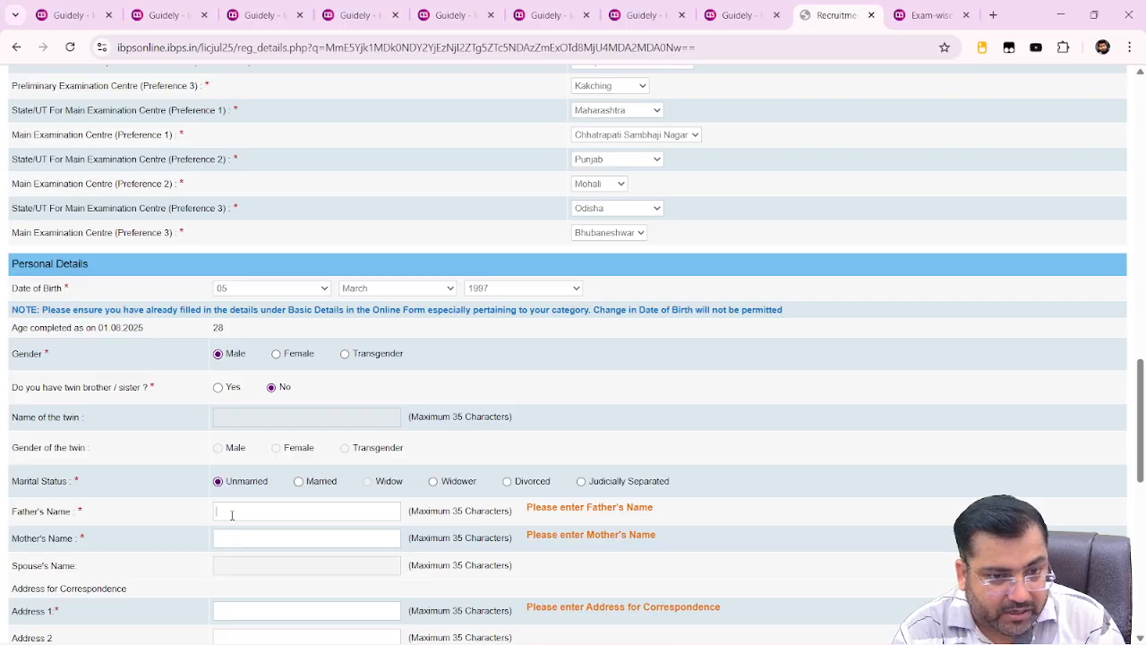
Fill in the father's name and the mother's name in their Personal Details fields
{"action": "type", "text": "g"}
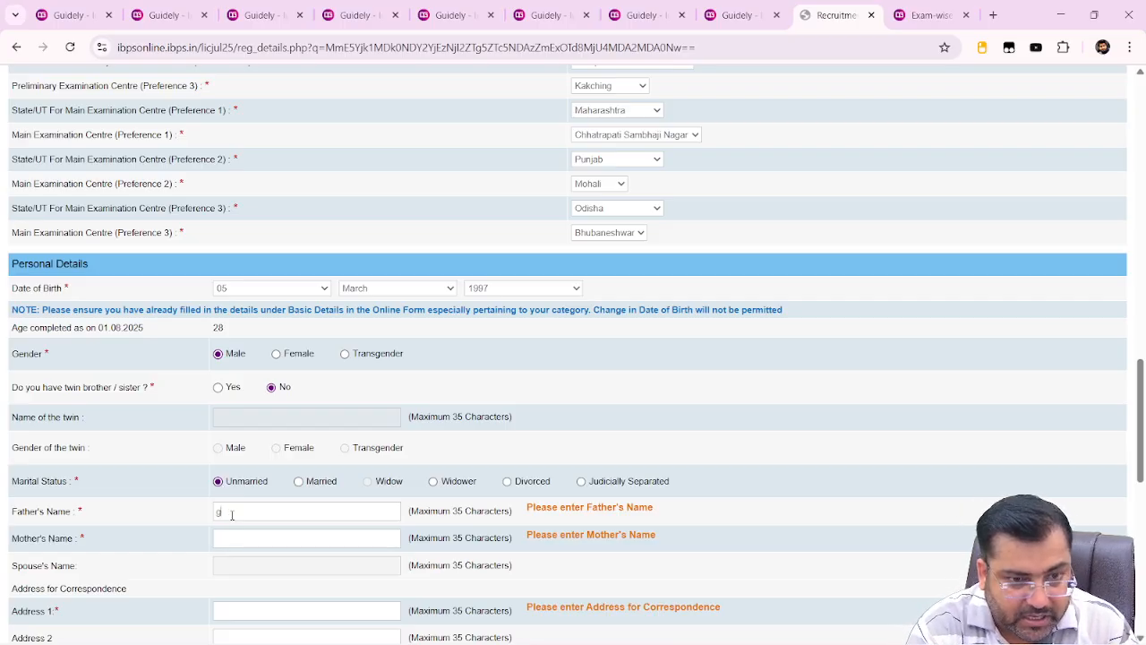
{"action": "key", "text": "BackSpace"}
{"action": "type", "text": "G G SINGH"}
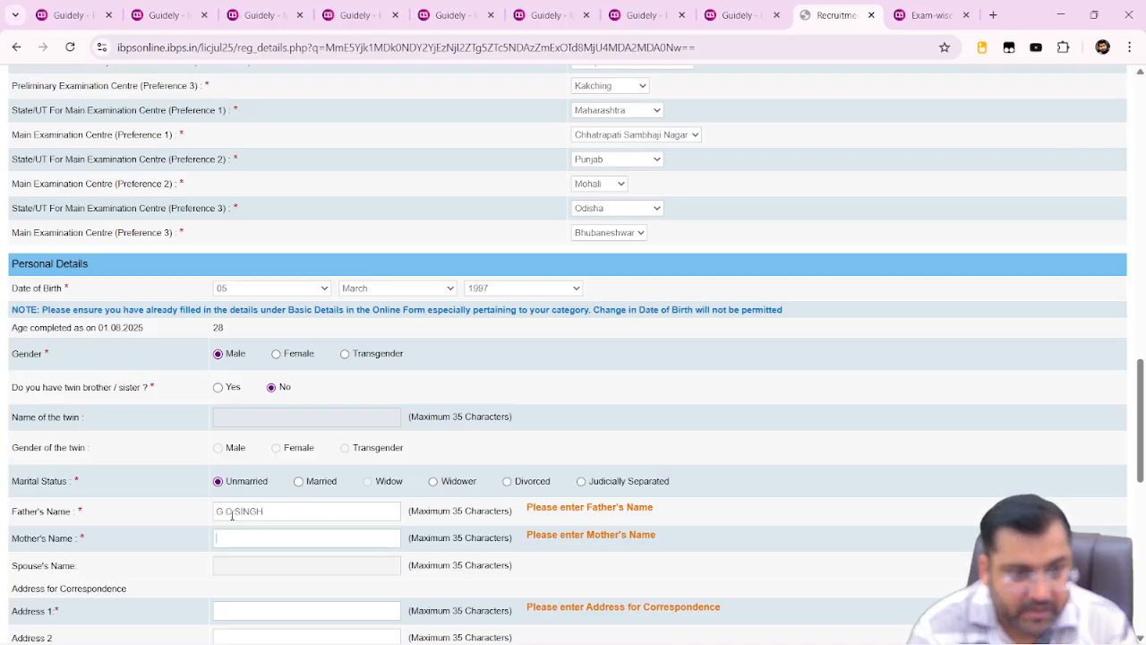
{"action": "key", "text": "Tab"}
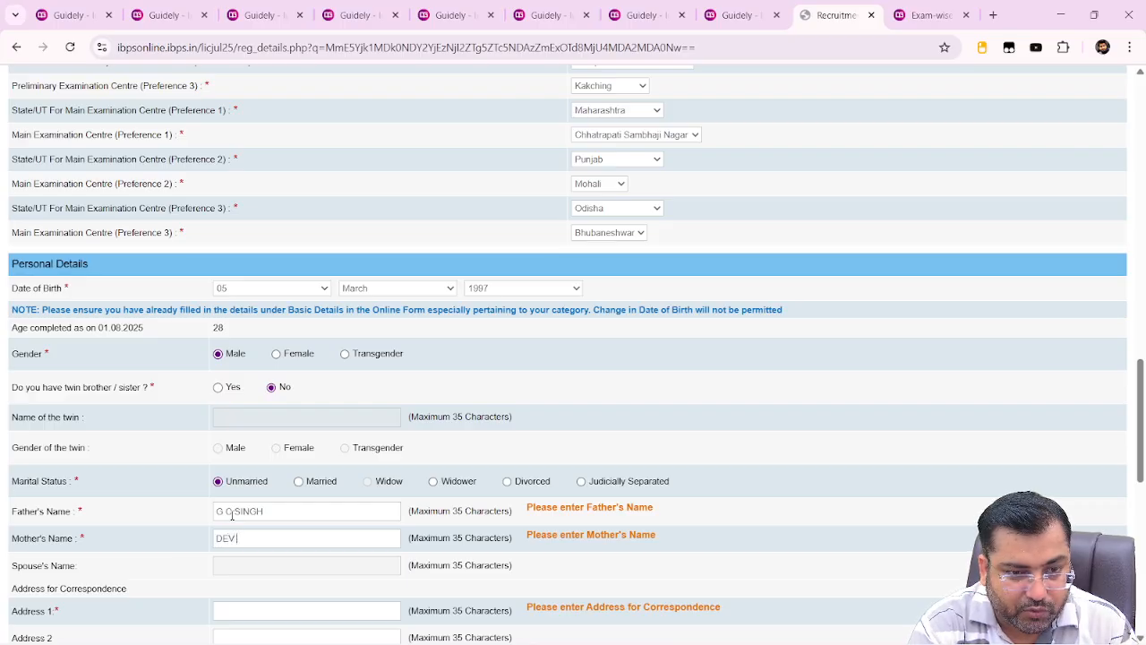
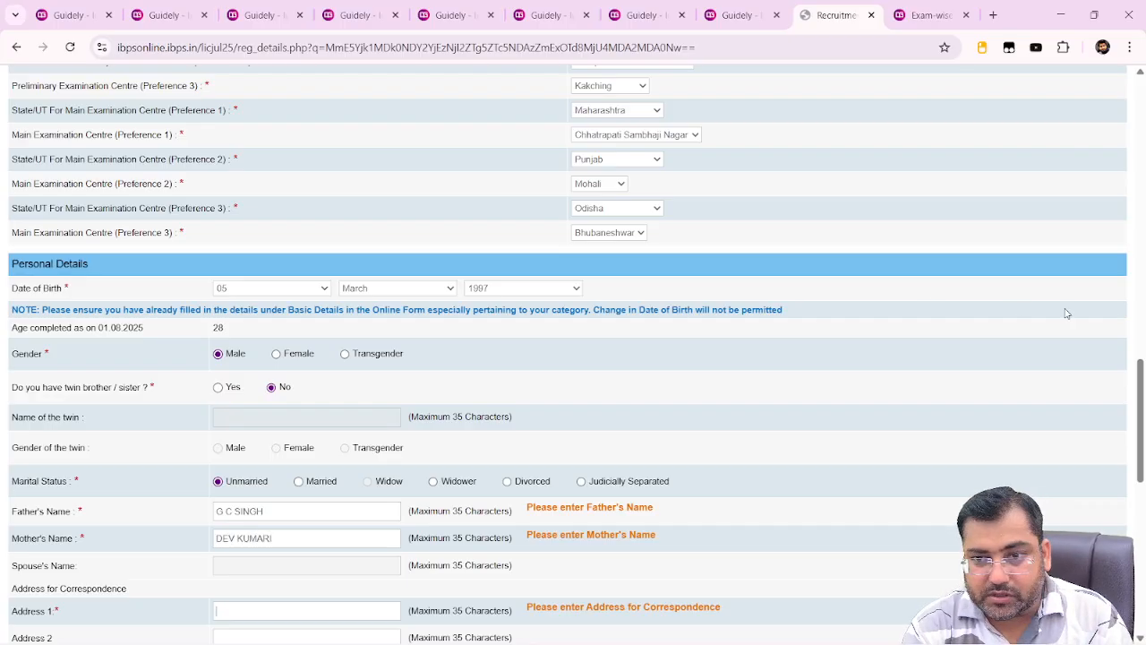
{"action": "left_click_drag", "start_coordinate": [1142, 374], "coordinate": [1142, 457]}
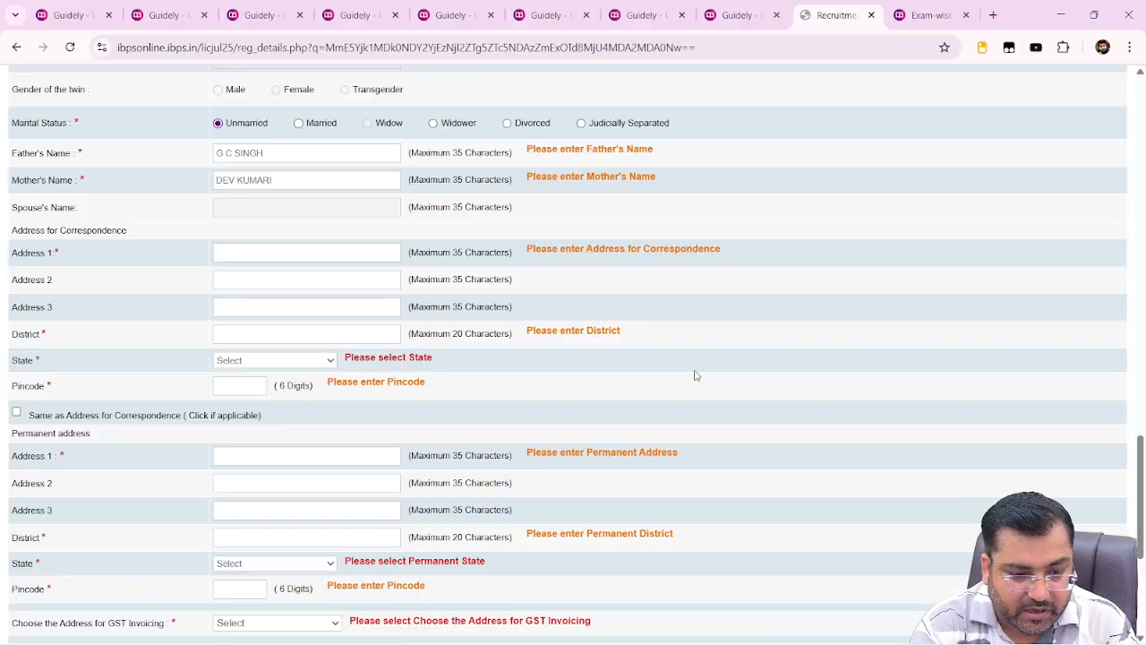
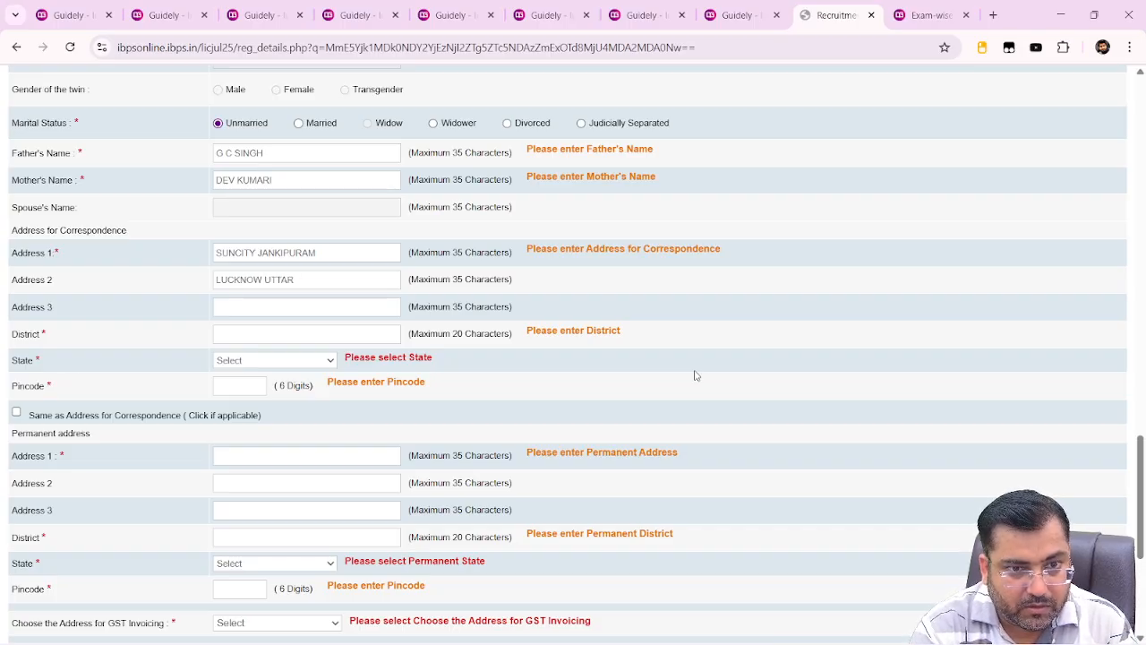
Enter the second and third lines of the correspondence address, ending with the state name
{"action": "key", "text": "Tab"}
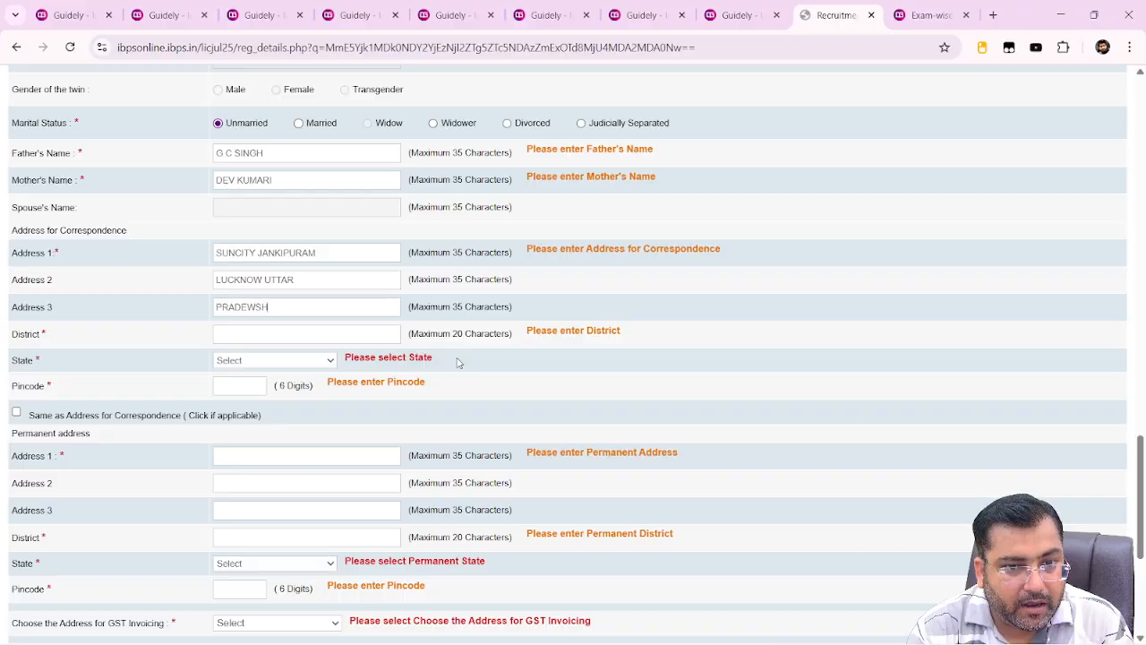
Autofill district, state and pincode from the saved entry and copy it as the permanent address
{"action": "left_click", "coordinate": [285, 335]}
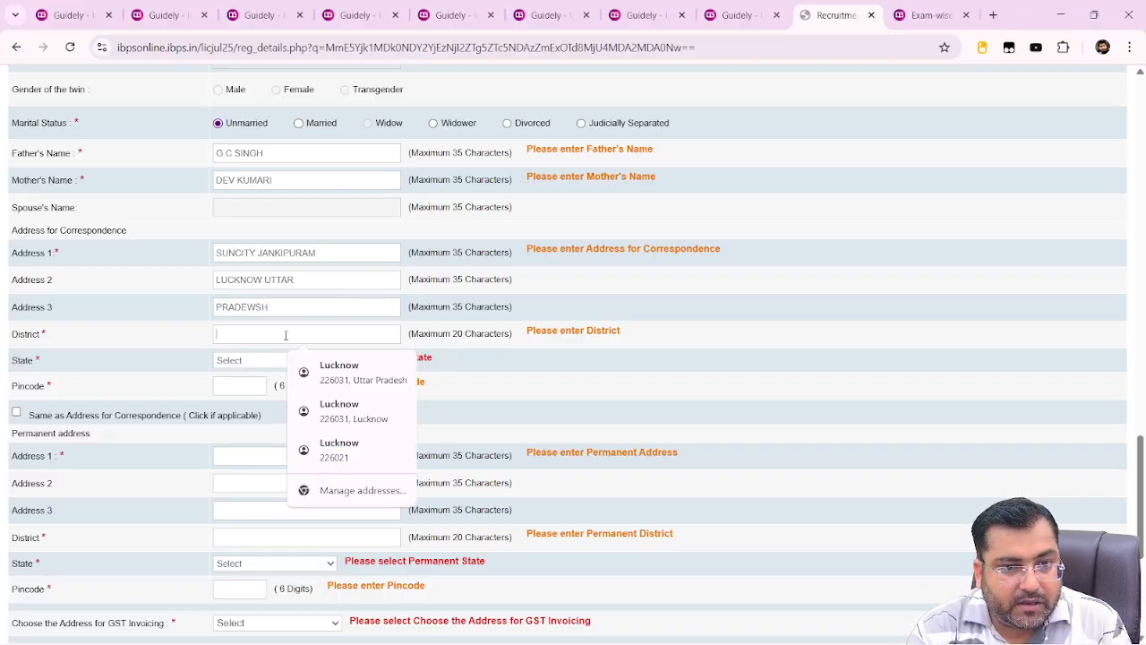
{"action": "left_click", "coordinate": [339, 371]}
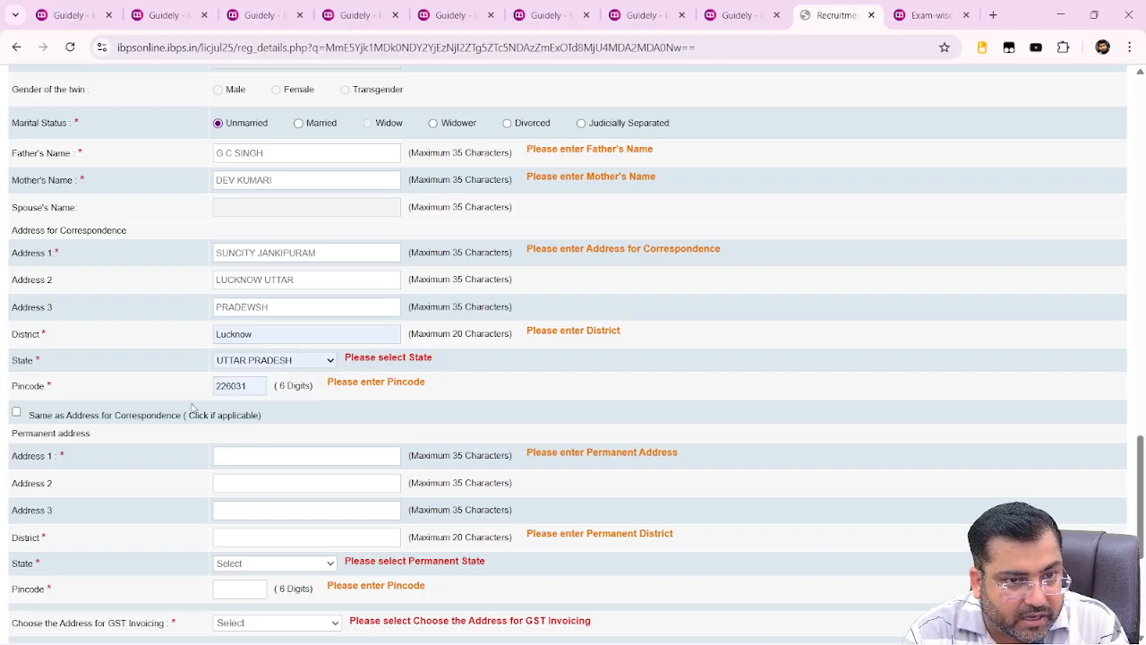
{"action": "left_click", "coordinate": [16, 414]}
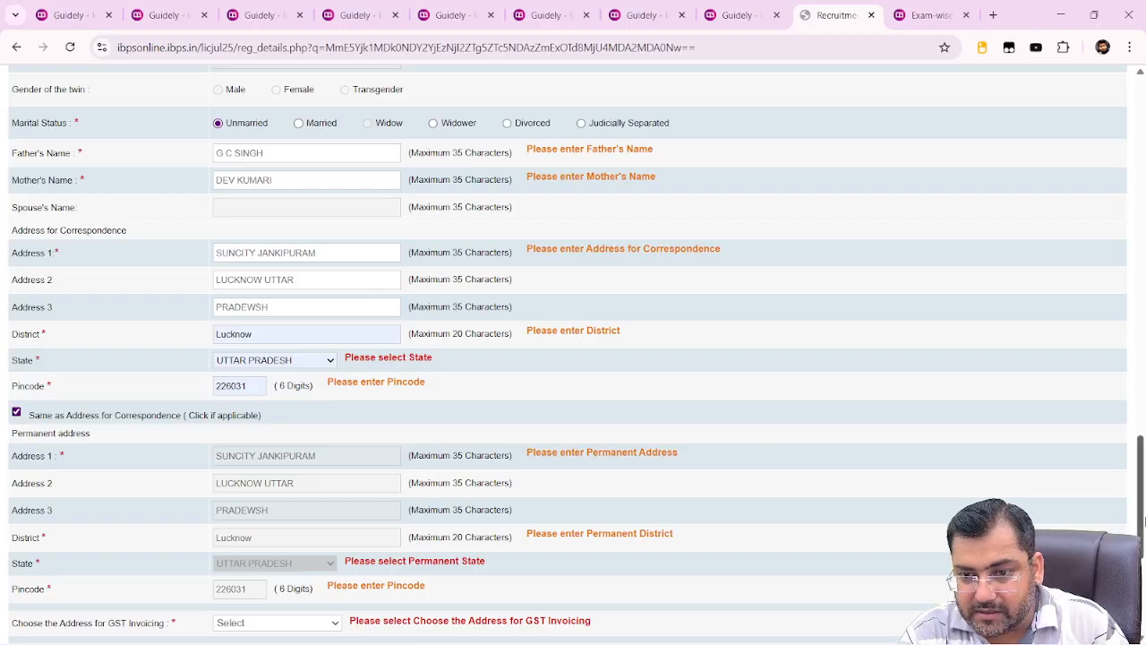
Choose Correspondence Address as the address for GST invoicing
{"action": "scroll", "coordinate": [1142, 520], "scroll_direction": "down", "scroll_amount": 3}
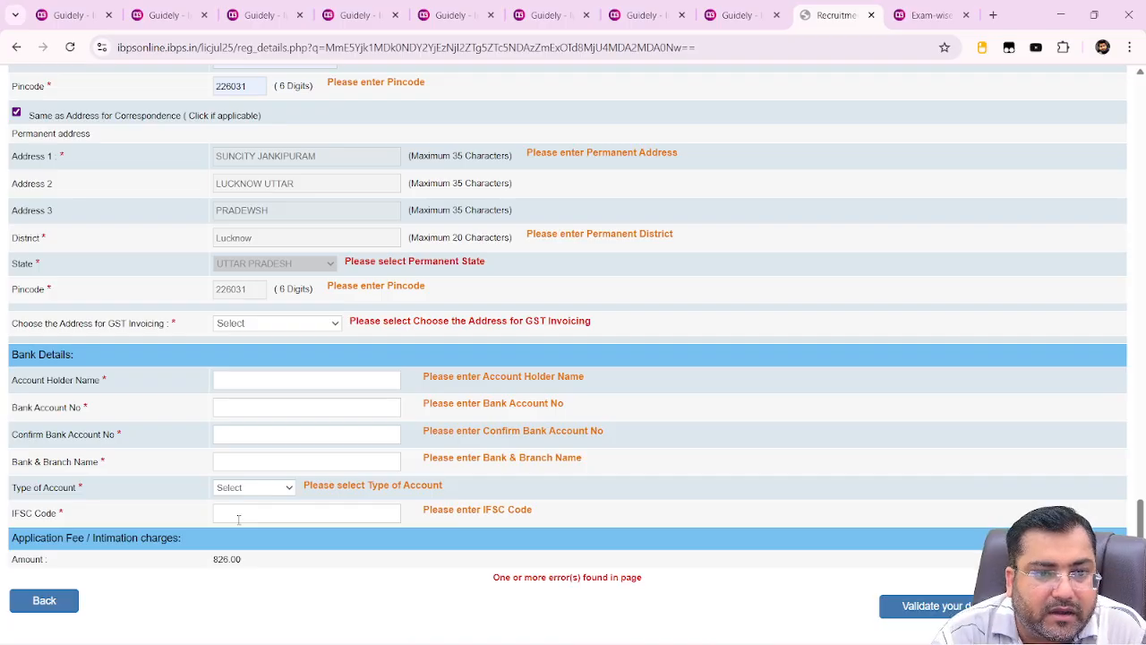
{"action": "left_click", "coordinate": [271, 327]}
{"action": "left_click", "coordinate": [272, 362]}
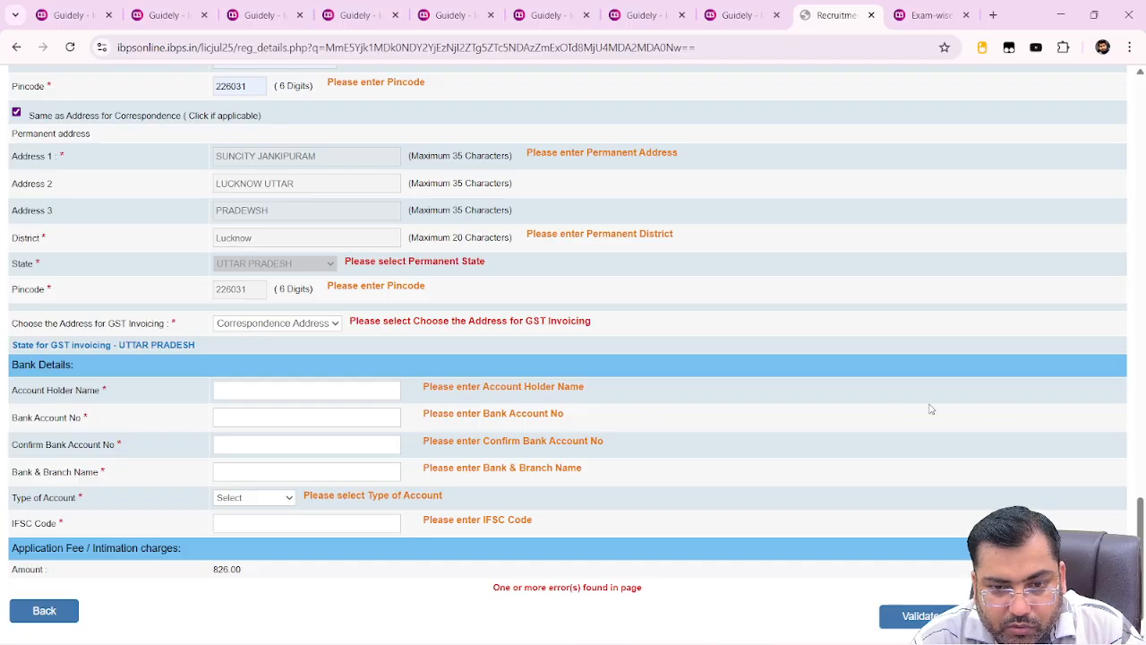
{"action": "left_click_drag", "start_coordinate": [1141, 522], "coordinate": [1143, 421]}
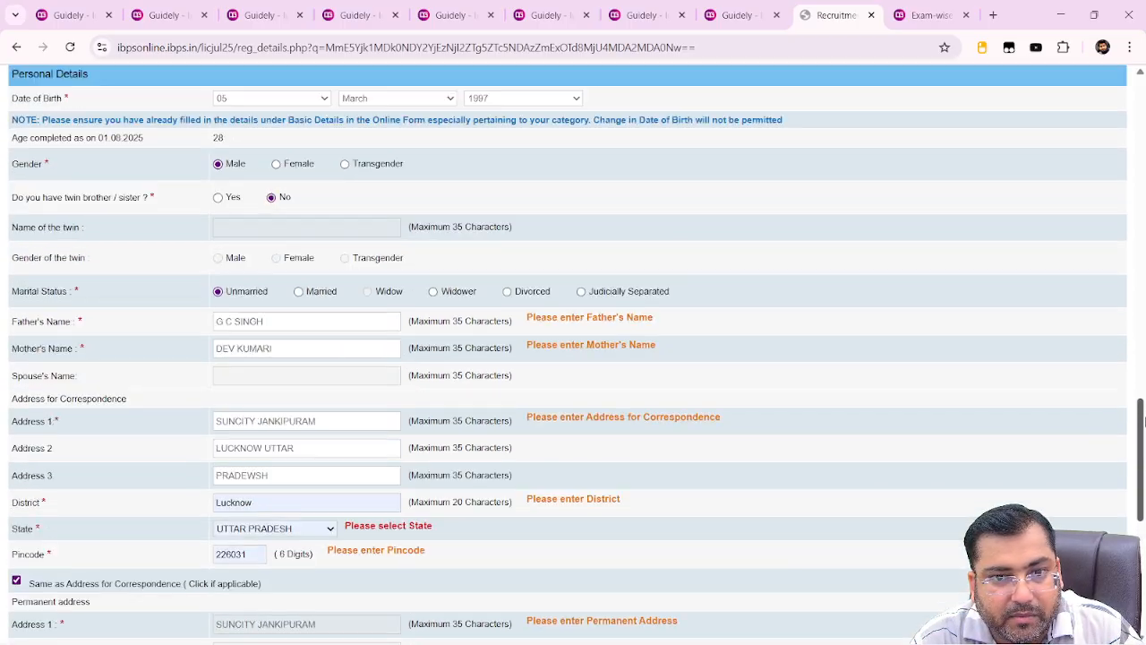
Retype the correspondence district as LUCKNOW, keeping UTTAR PRADESH as the state
{"action": "left_click", "coordinate": [305, 530]}
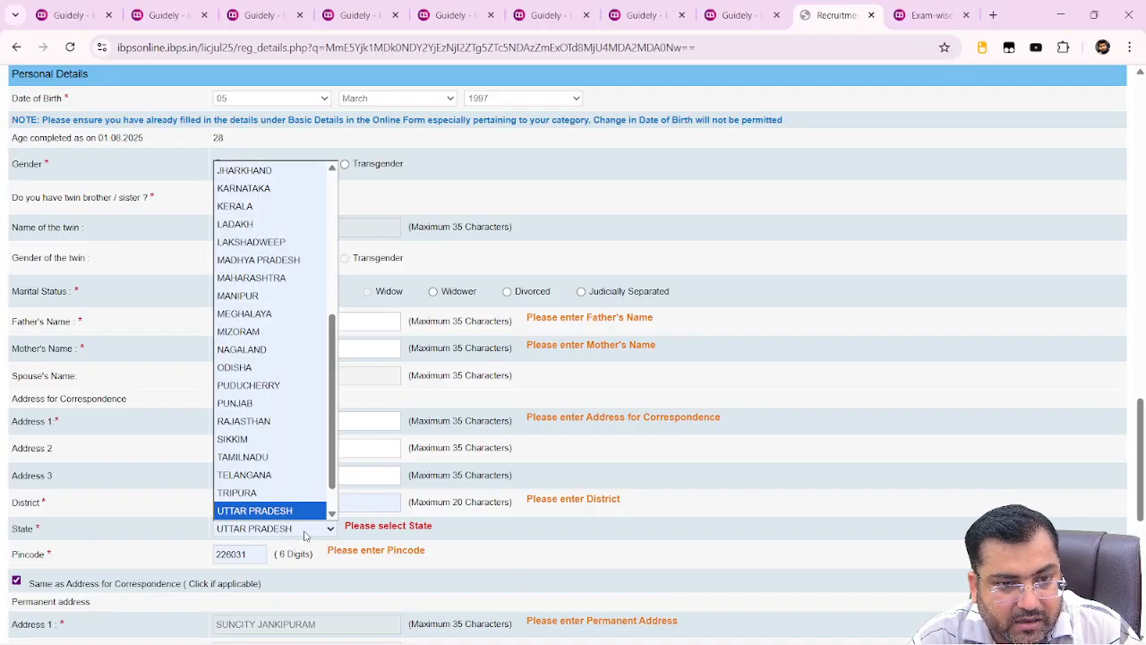
{"action": "left_click", "coordinate": [298, 476]}
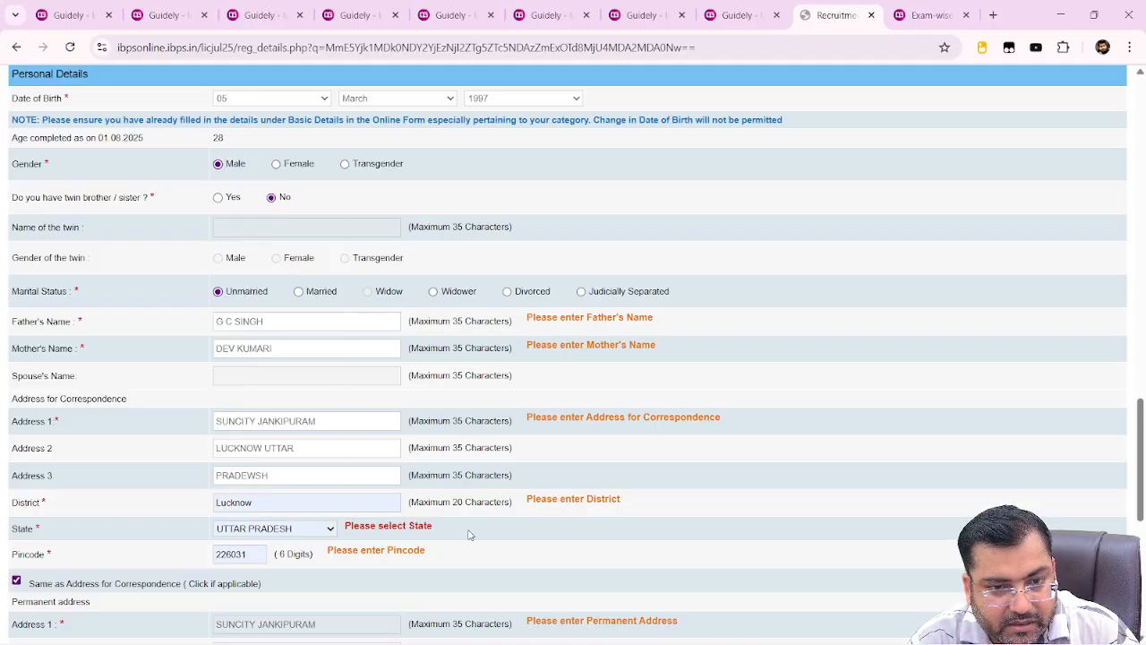
{"action": "left_click", "coordinate": [326, 495]}
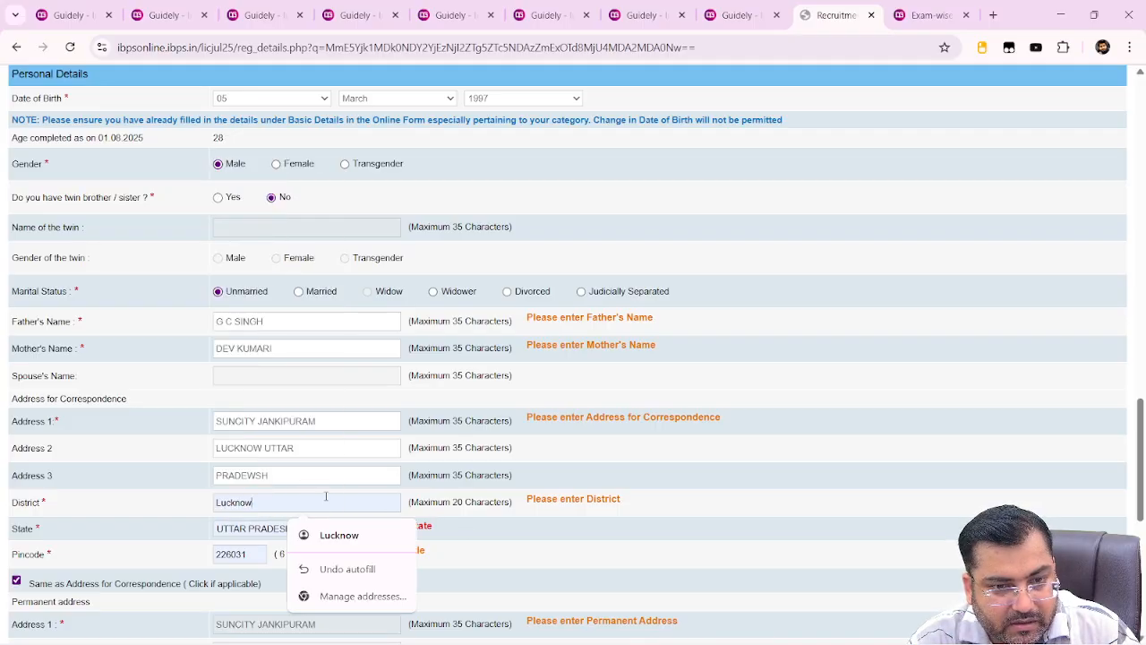
{"action": "key", "text": "BackSpace"}
{"action": "key", "text": "BackSpace"}
{"action": "key", "text": "BackSpace"}
{"action": "key", "text": "BackSpace"}
{"action": "key", "text": "BackSpace"}
{"action": "key", "text": "BackSpace"}
{"action": "key", "text": "BackSpace"}
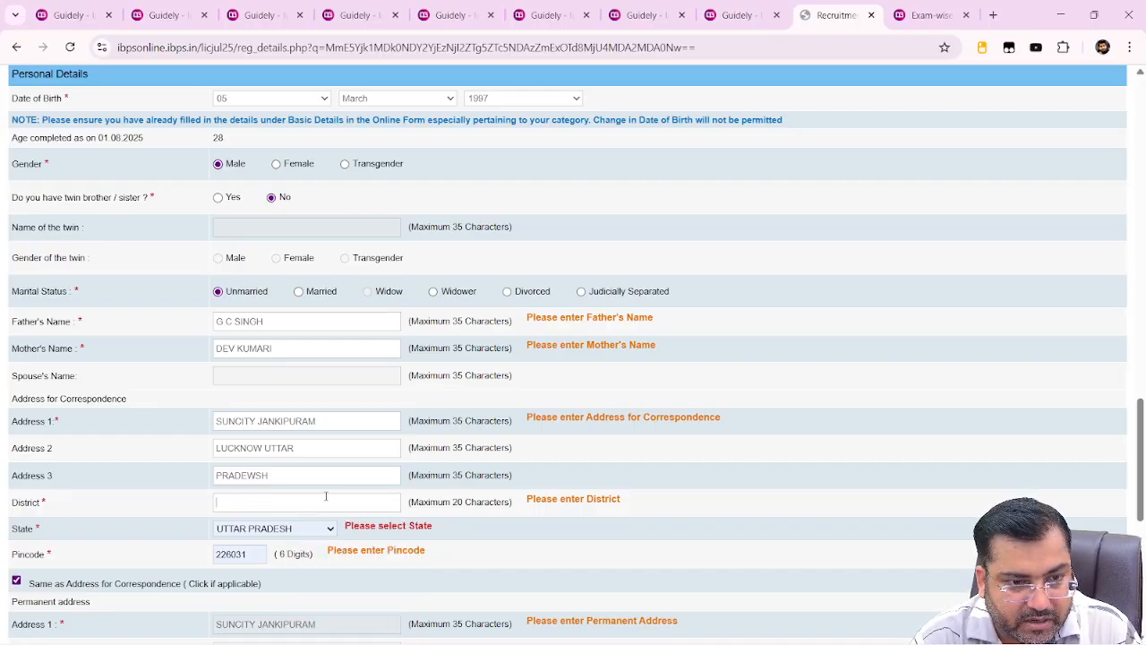
{"action": "type", "text": "LUCKNOW"}
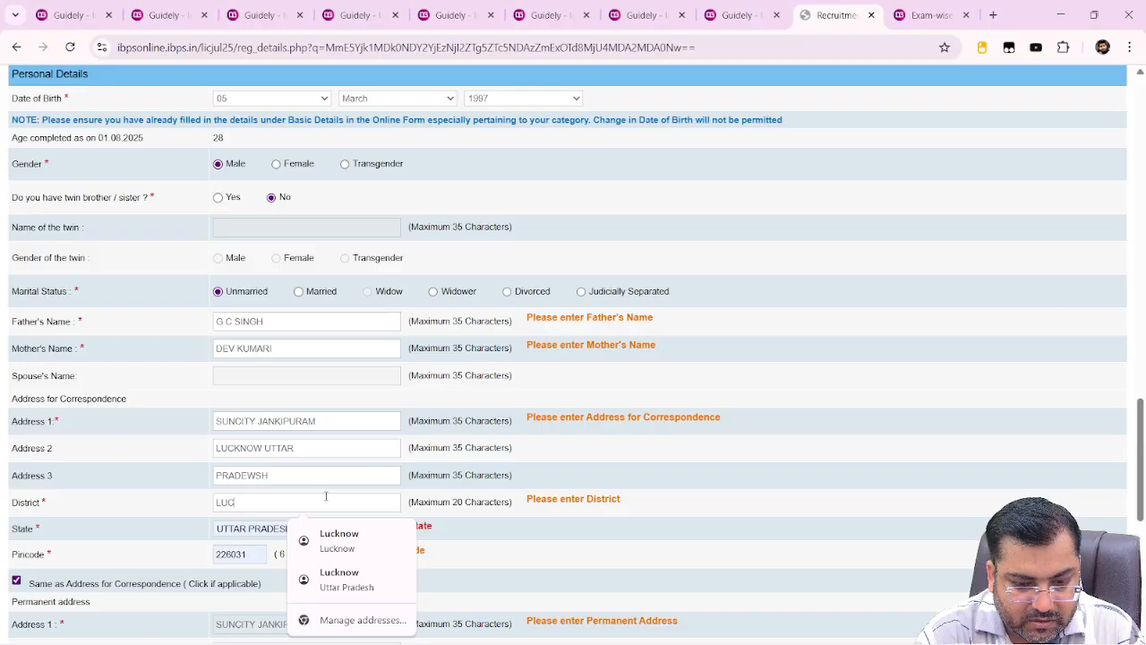
{"action": "left_click", "coordinate": [257, 524]}
{"action": "left_click", "coordinate": [258, 529]}
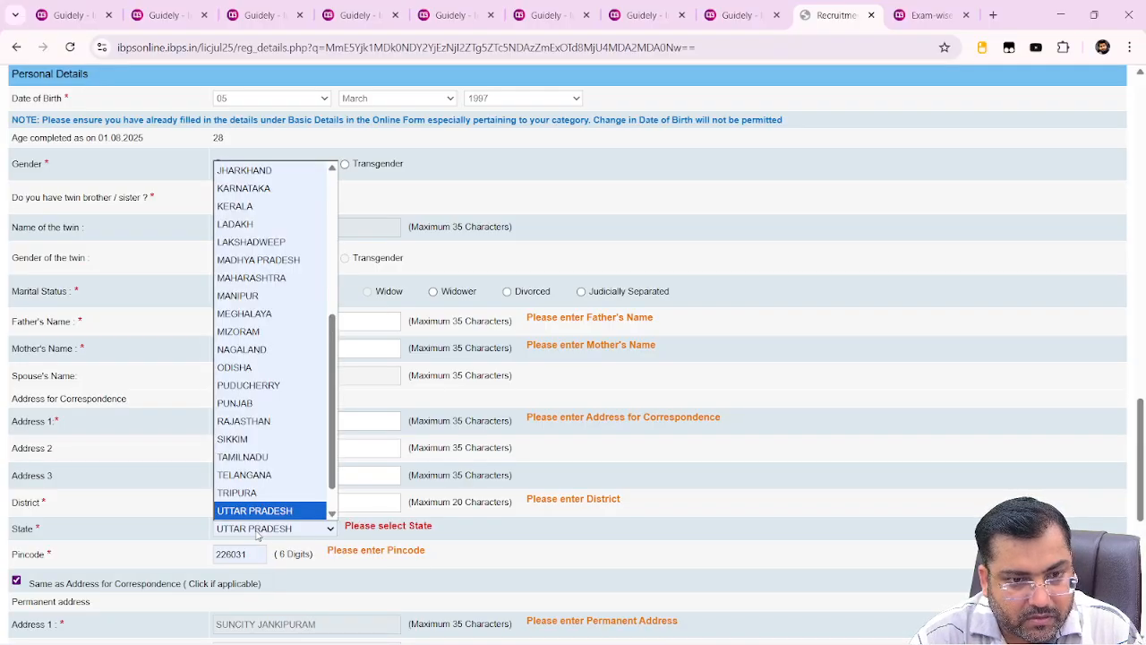
{"action": "scroll", "coordinate": [258, 479], "scroll_direction": "down", "scroll_amount": 1}
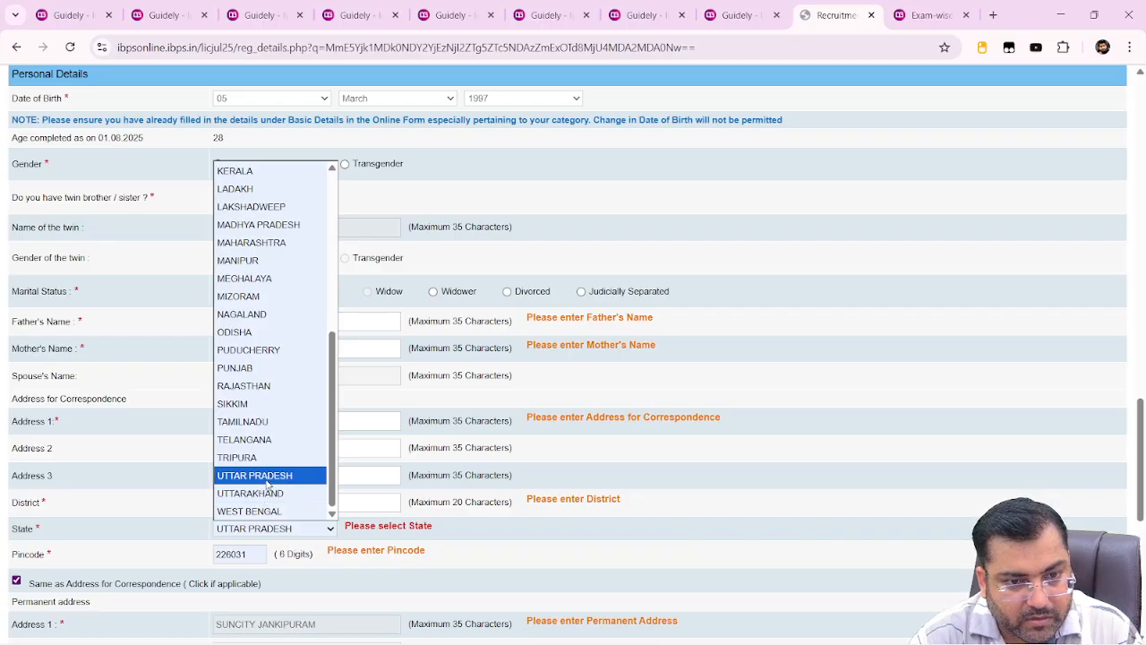
{"action": "left_click", "coordinate": [266, 478]}
Re-enter the correspondence pincode and reset the state to UTTAR PRADESH
{"action": "left_click", "coordinate": [256, 559]}
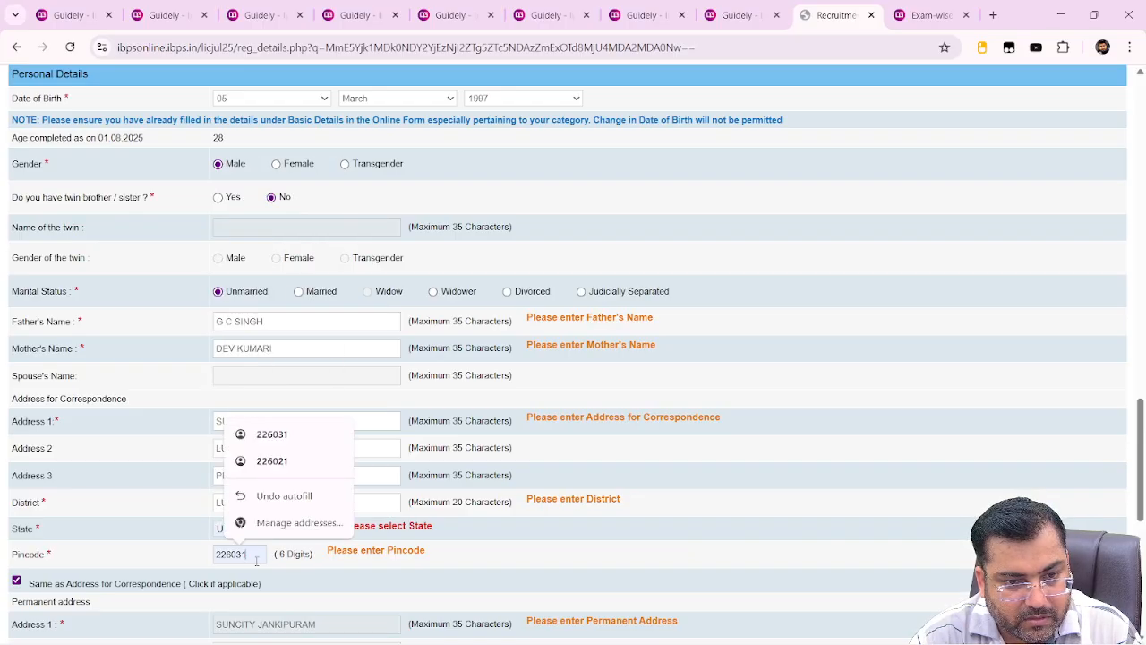
{"action": "key", "text": "BackSpace"}
{"action": "key", "text": "BackSpace"}
{"action": "key", "text": "BackSpace"}
{"action": "key", "text": "BackSpace"}
{"action": "key", "text": "BackSpace"}
{"action": "key", "text": "BackSpace"}
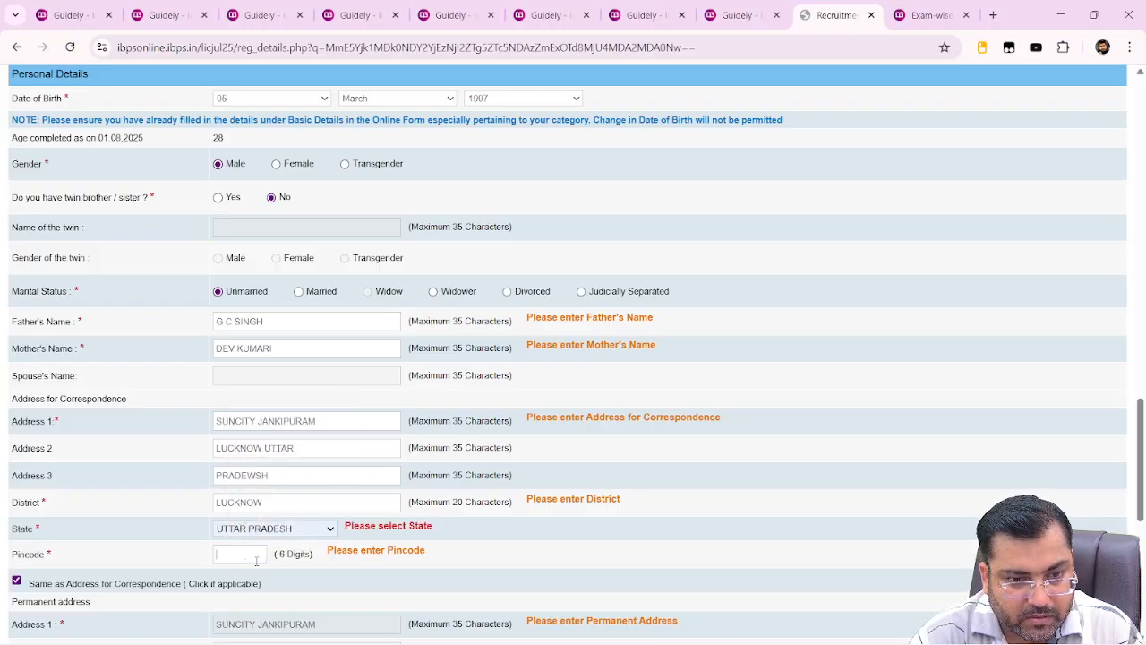
{"action": "type", "text": "2260"}
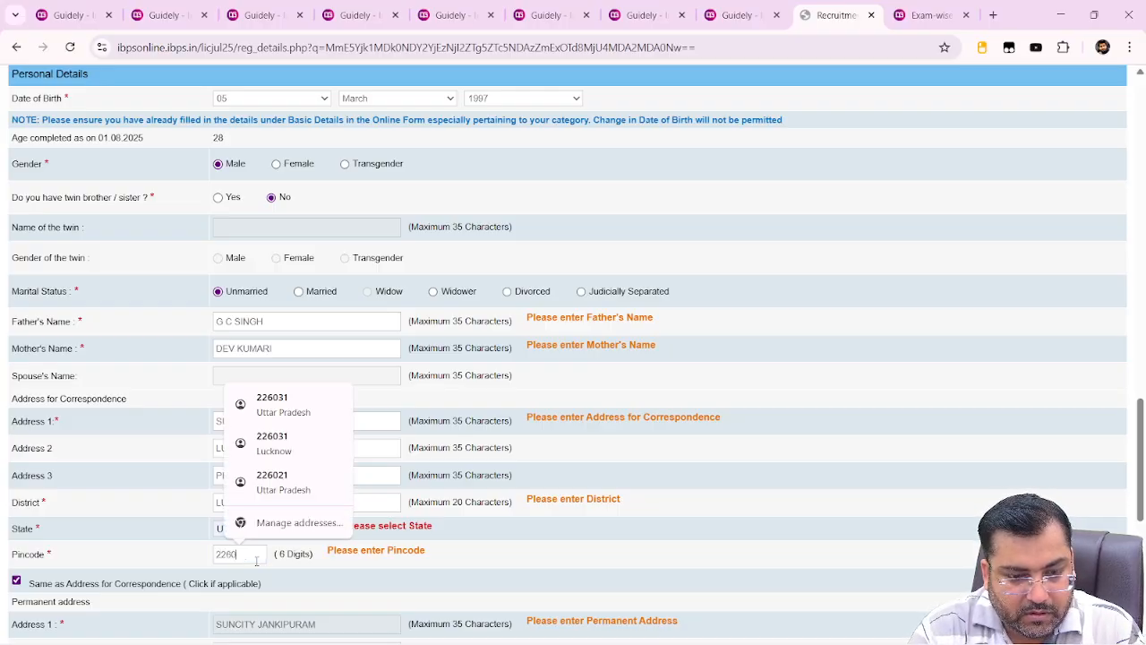
{"action": "type", "text": "31"}
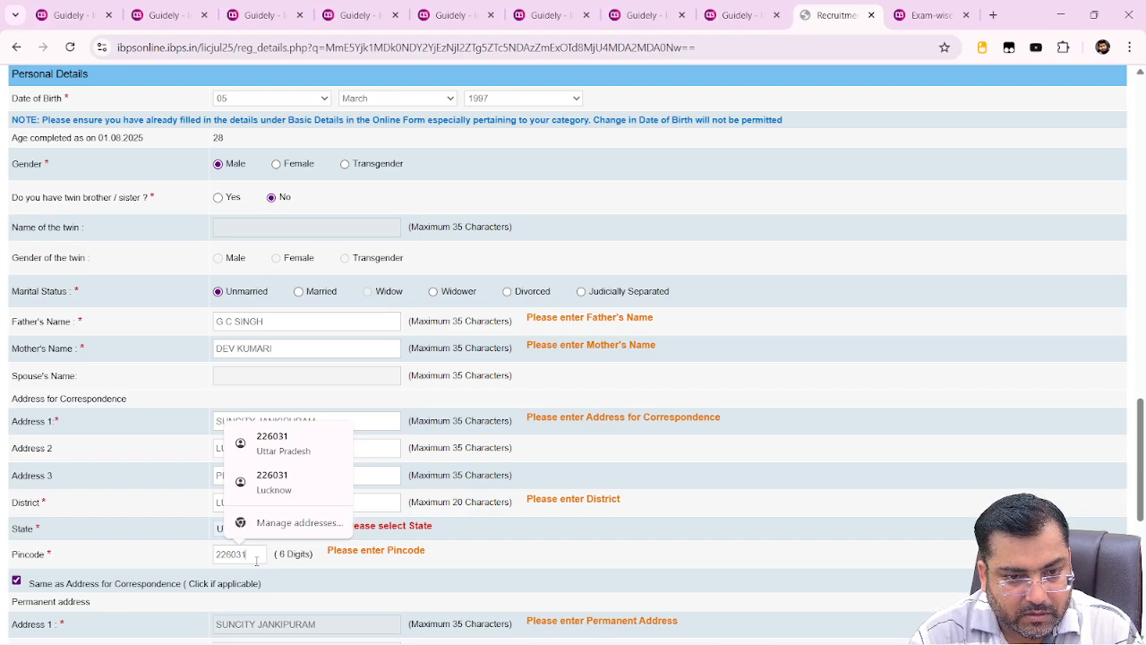
{"action": "left_click", "coordinate": [308, 583]}
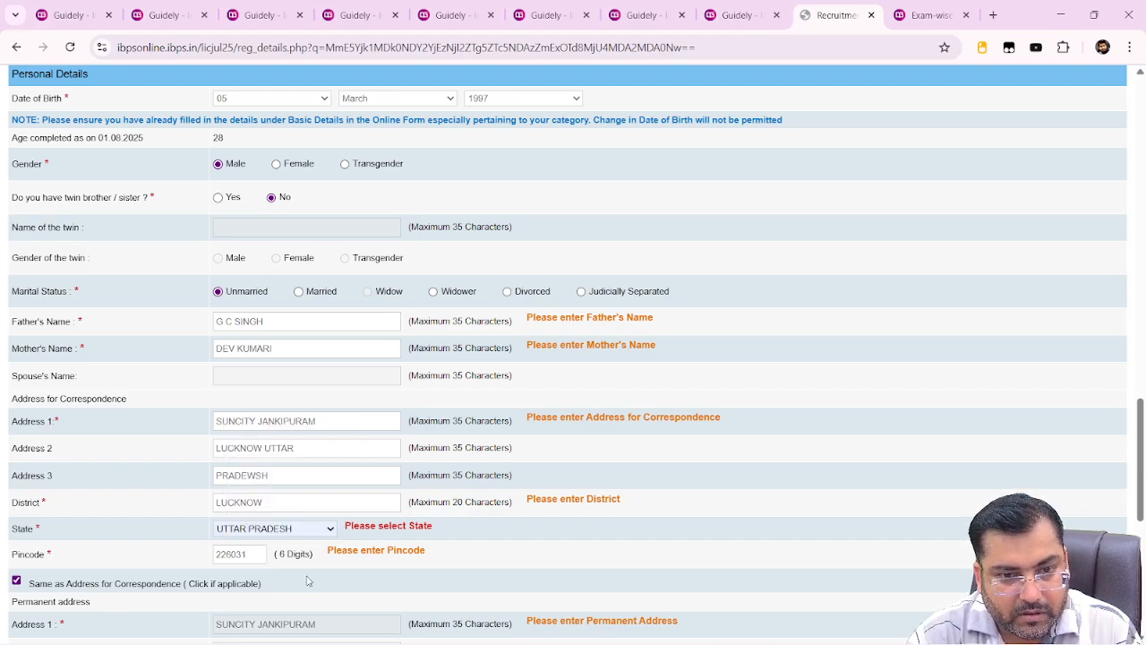
{"action": "left_click", "coordinate": [299, 530]}
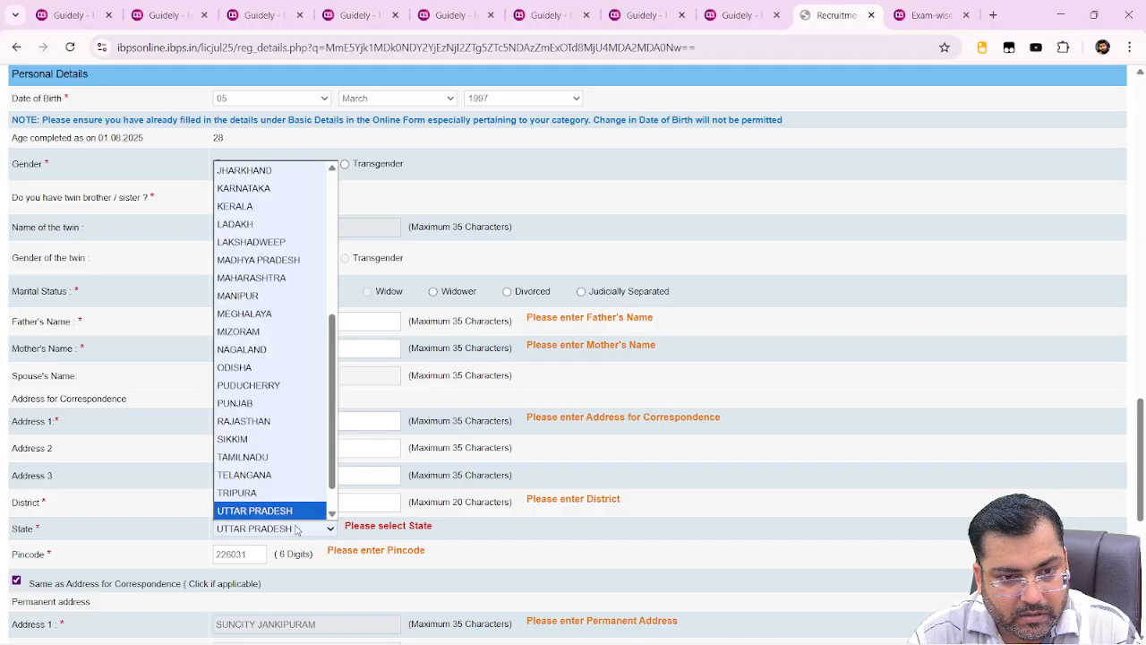
{"action": "left_click", "coordinate": [271, 333]}
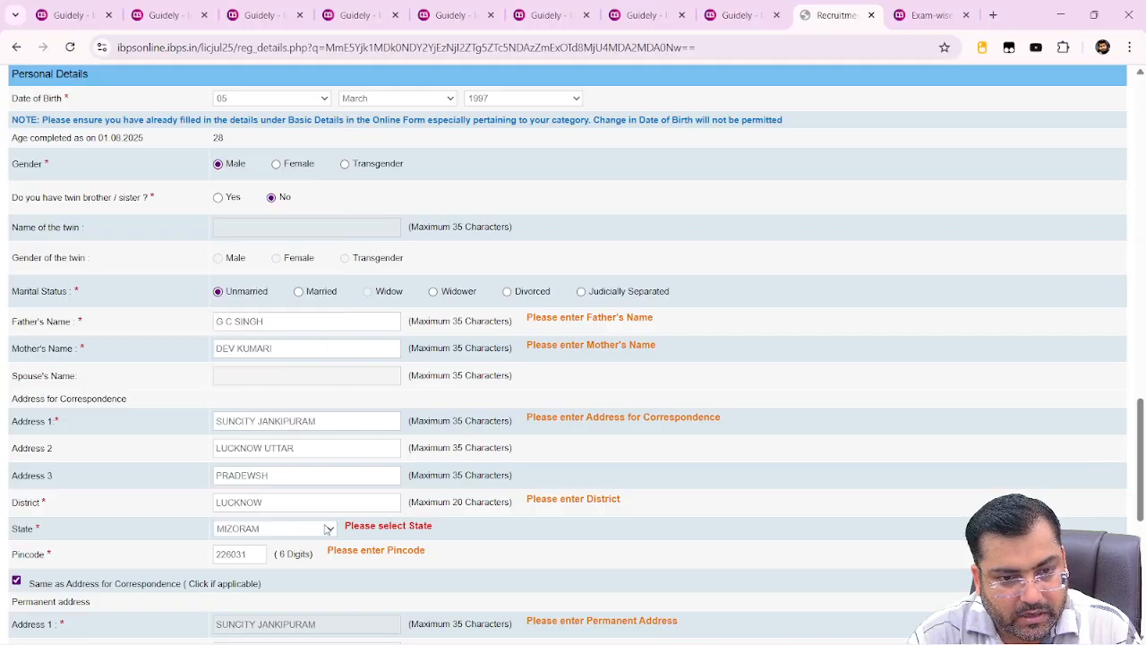
{"action": "left_click", "coordinate": [329, 529]}
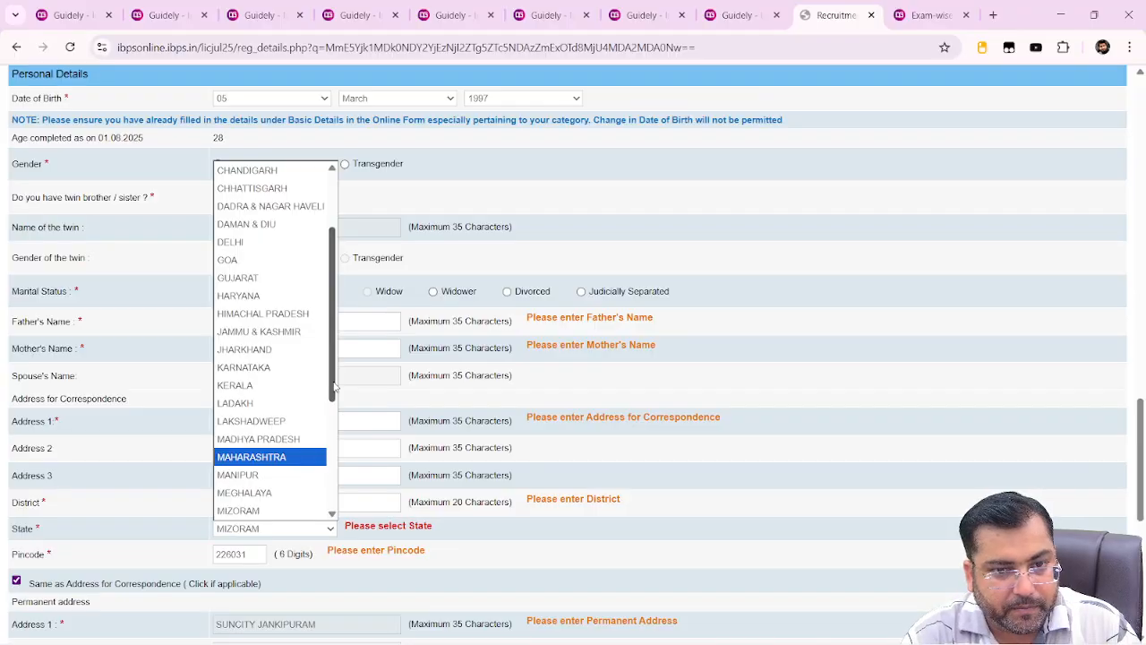
{"action": "left_click_drag", "start_coordinate": [334, 387], "coordinate": [335, 481]}
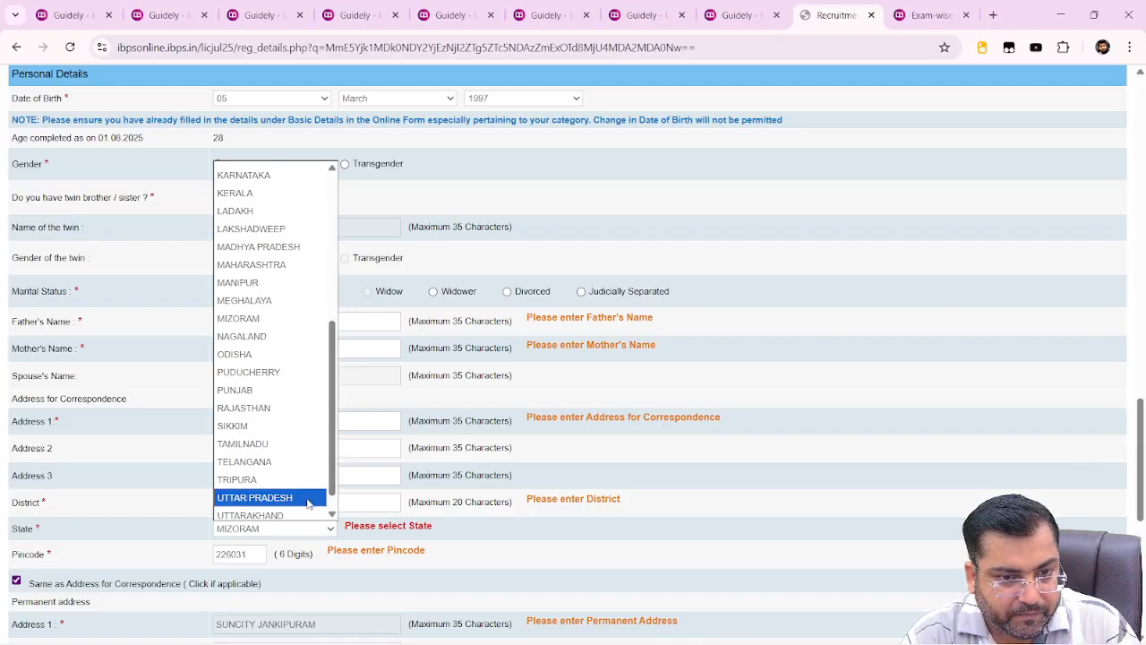
{"action": "left_click", "coordinate": [307, 498]}
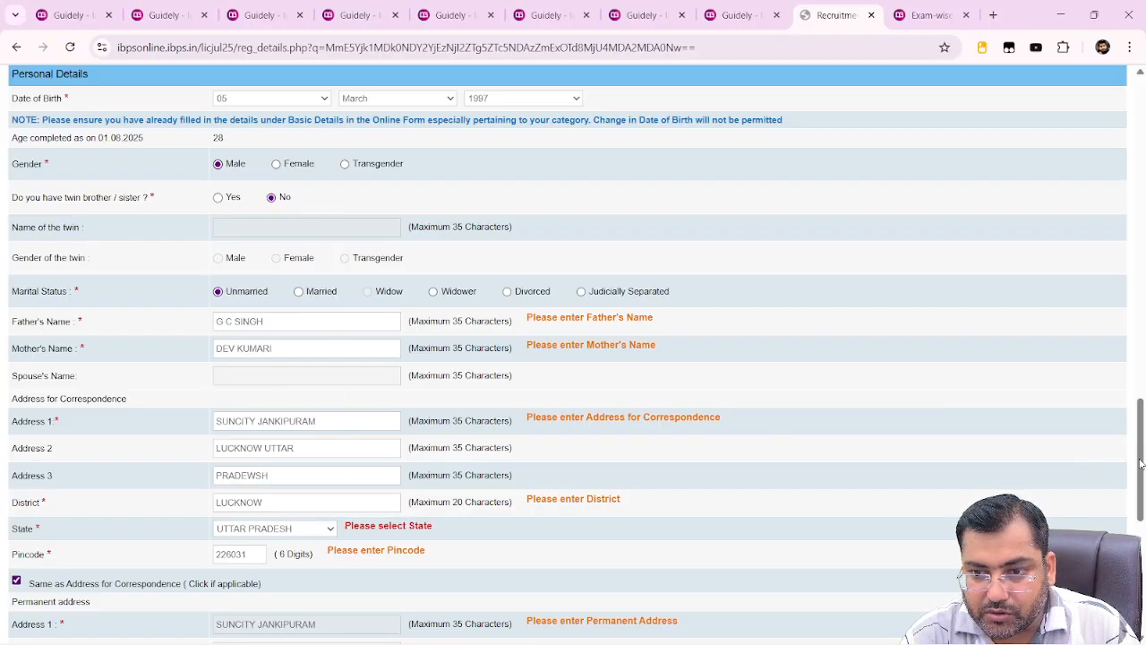
{"action": "left_click_drag", "start_coordinate": [1144, 461], "coordinate": [1141, 562]}
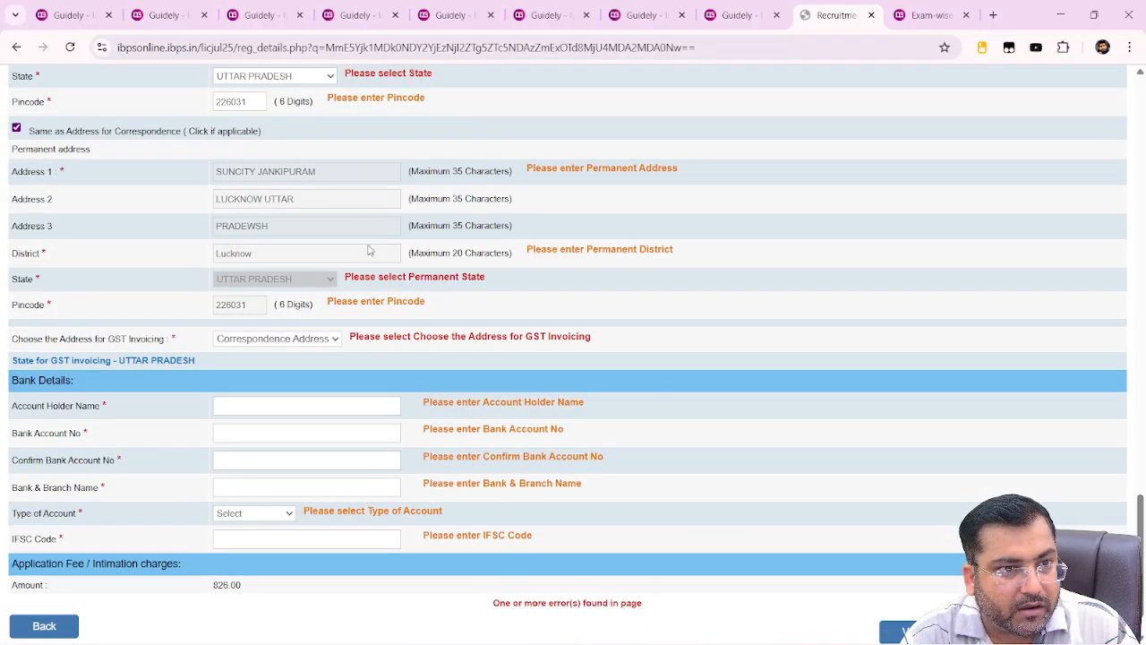
Re-tick the same-as-correspondence option and fill the account holder's name from the saved entry
{"action": "left_click", "coordinate": [17, 129]}
{"action": "left_click", "coordinate": [17, 129]}
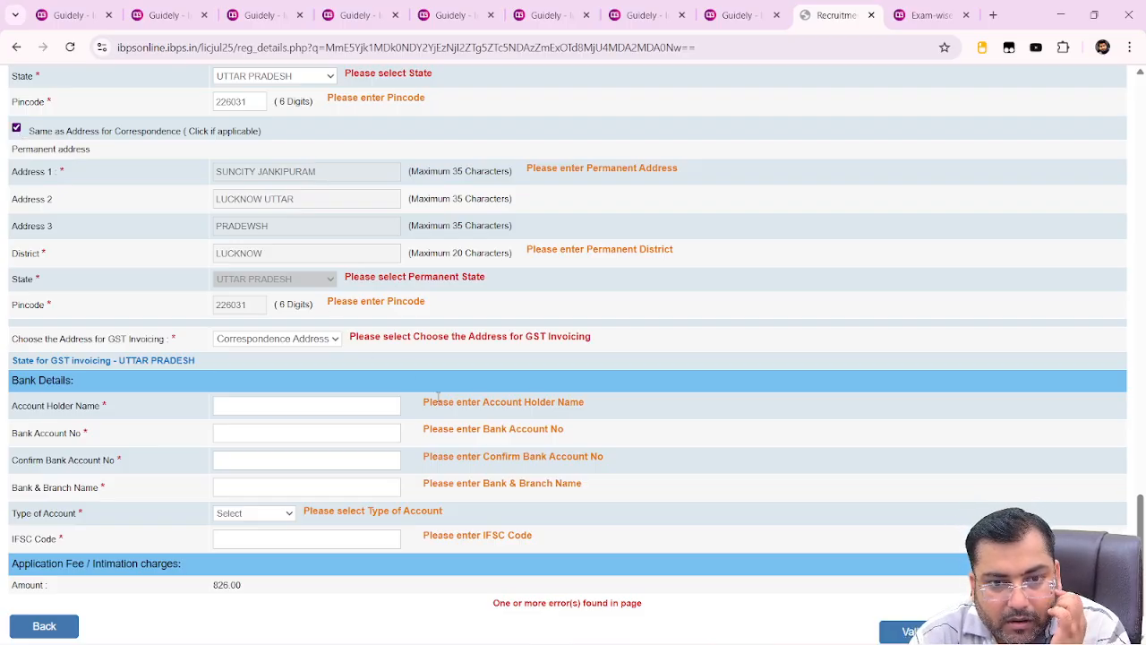
{"action": "left_click", "coordinate": [335, 407]}
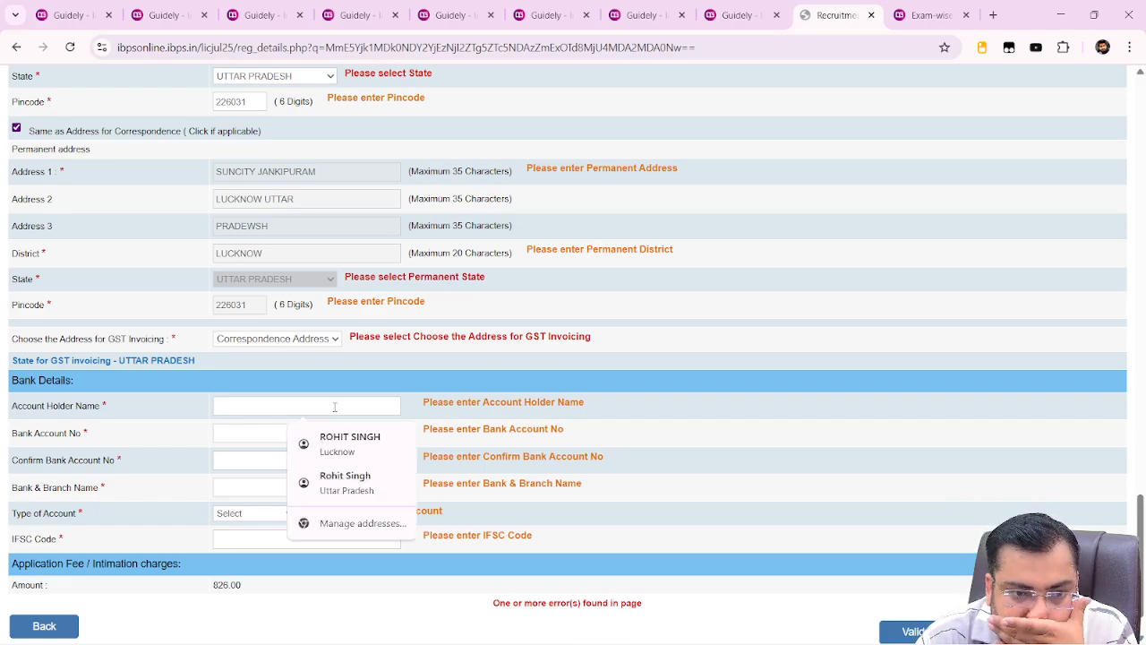
{"action": "left_click", "coordinate": [340, 448]}
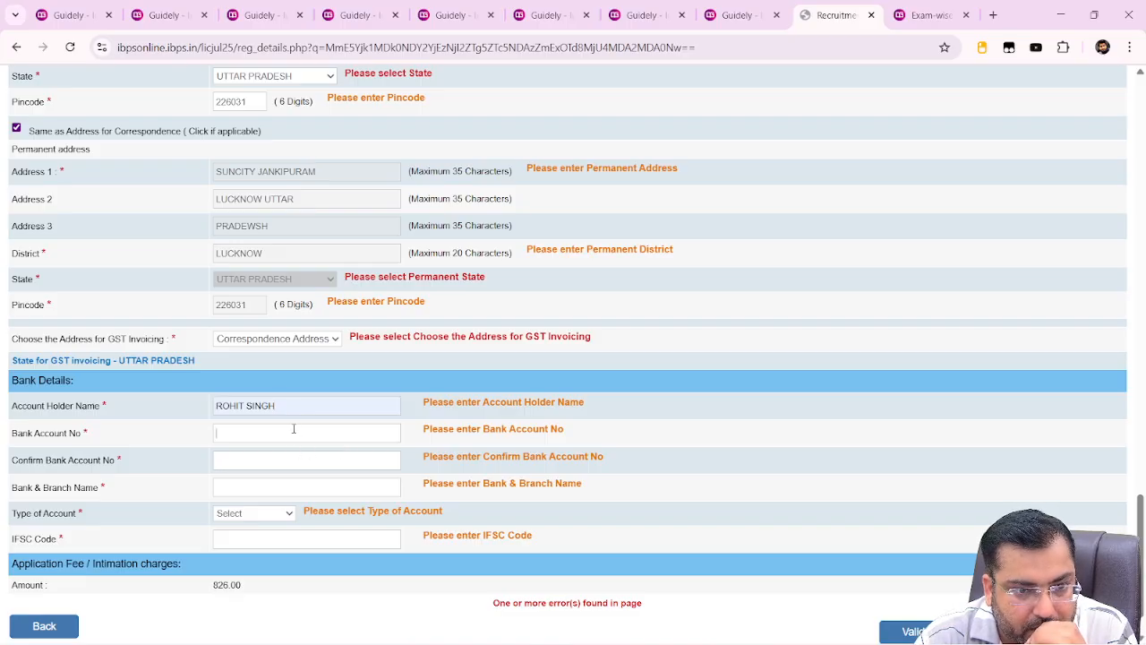
Enter the bank account number and repeat it in Confirm Bank Account No
{"action": "type", "text": "1313131313"}
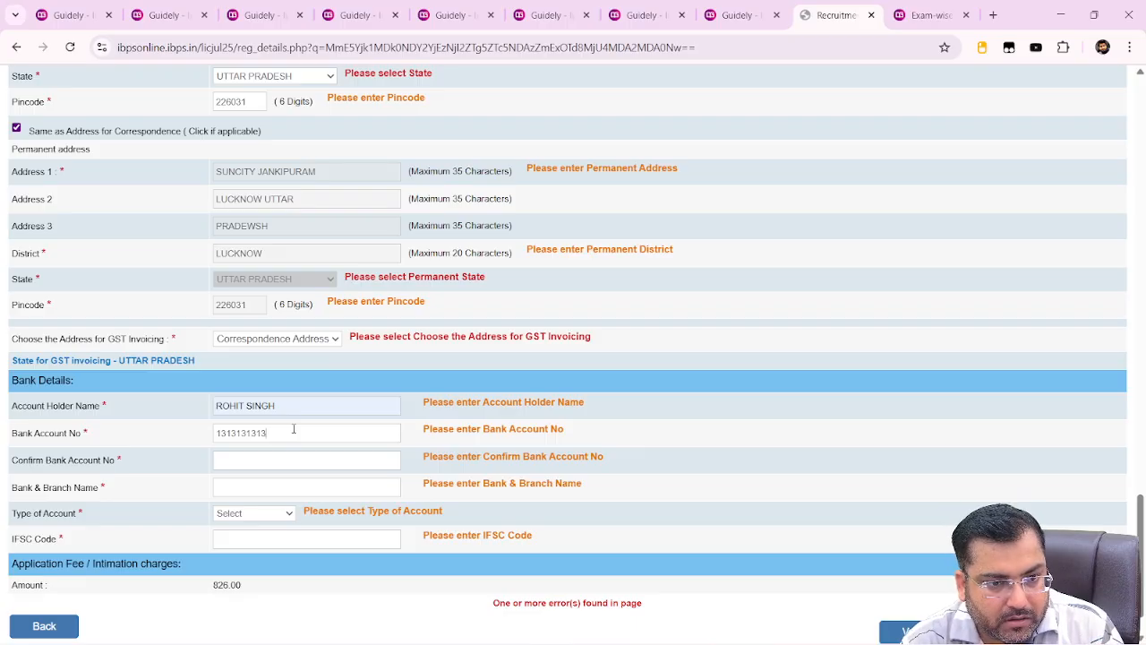
{"action": "type", "text": "131"}
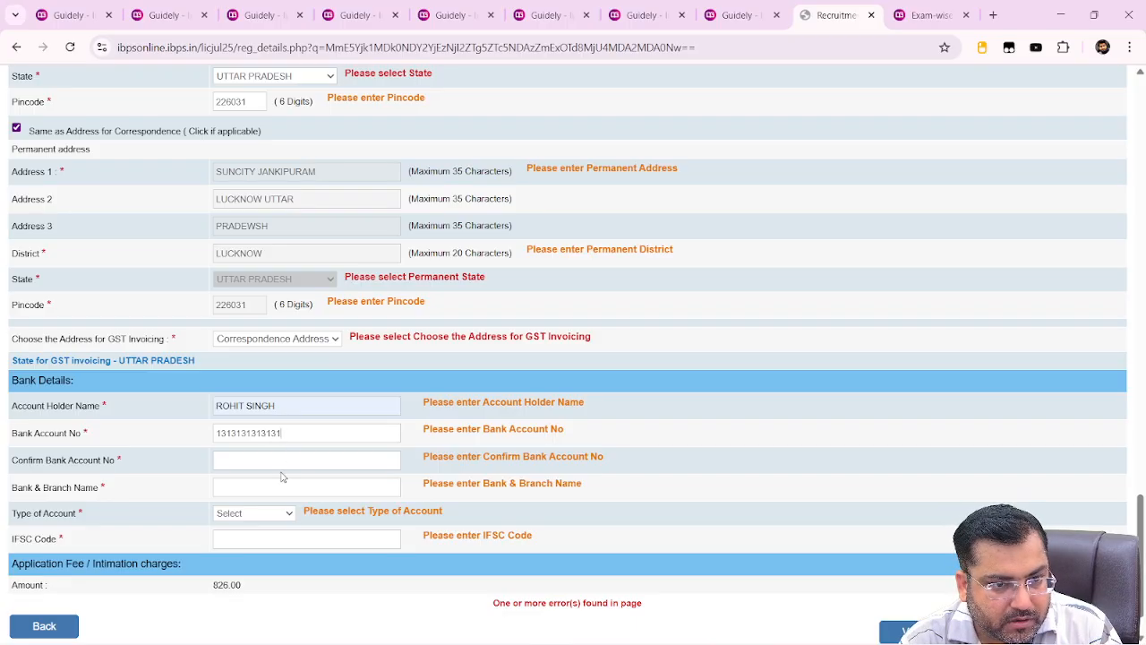
{"action": "key", "text": "BackSpace"}
{"action": "key", "text": "BackSpace"}
{"action": "key", "text": "BackSpace"}
{"action": "key", "text": "BackSpace"}
{"action": "key", "text": "BackSpace"}
{"action": "key", "text": "BackSpace"}
{"action": "key", "text": "BackSpace"}
{"action": "key", "text": "BackSpace"}
{"action": "key", "text": "BackSpace"}
{"action": "key", "text": "BackSpace"}
{"action": "key", "text": "BackSpace"}
{"action": "key", "text": "BackSpace"}
{"action": "key", "text": "BackSpace"}
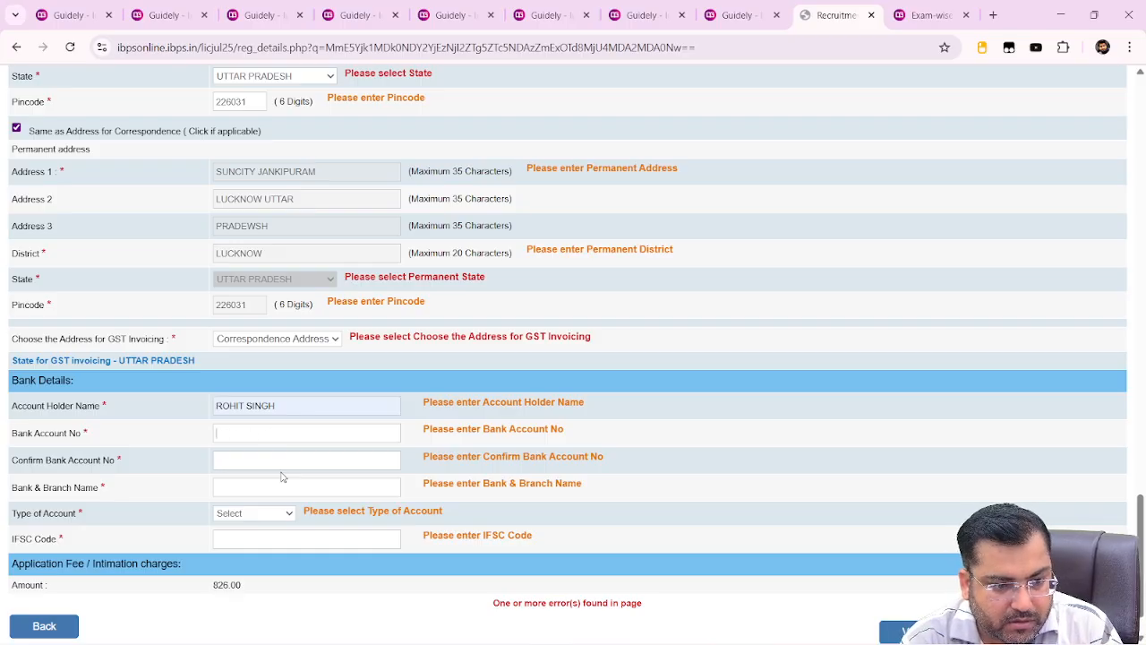
{"action": "type", "text": "123456789"}
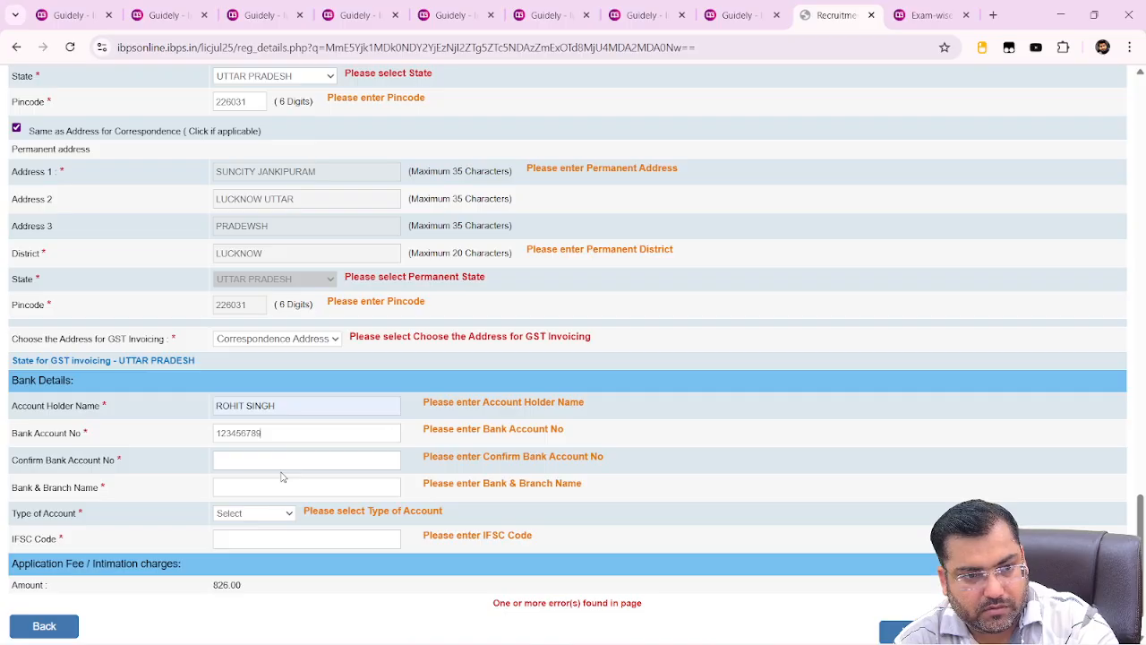
{"action": "left_click", "coordinate": [283, 464]}
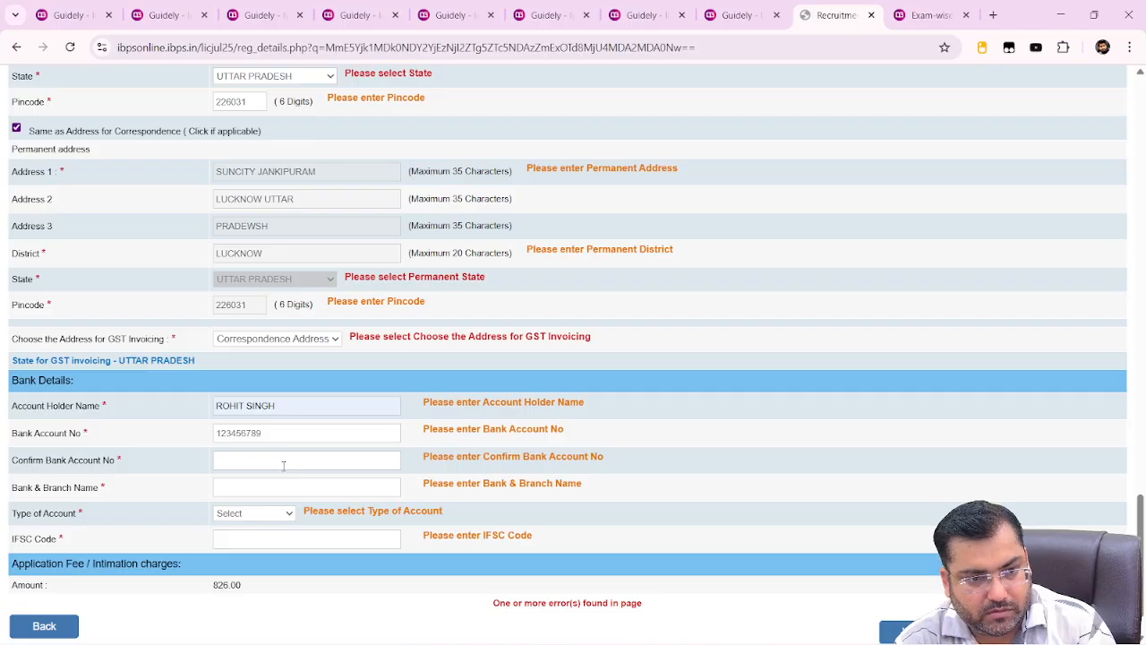
{"action": "type", "text": "123456789"}
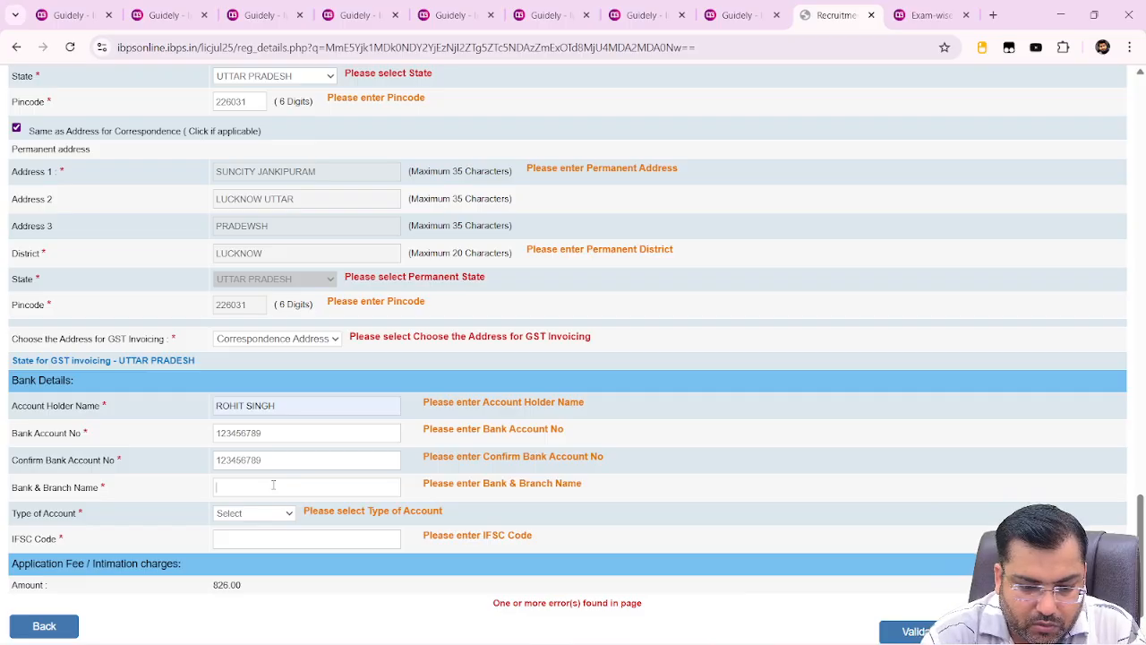
Set the bank to BANK OF INDIA and the account type to Savings Account, then begin the IFSC code
{"action": "type", "text": "BANK O"}
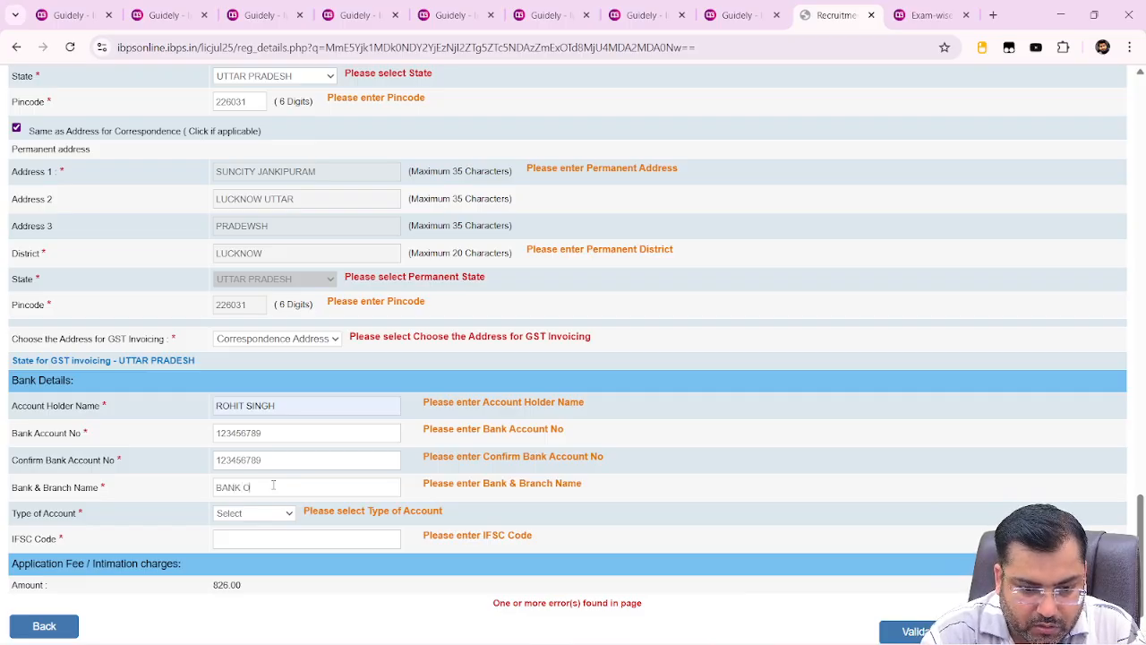
{"action": "type", "text": "F INDIA"}
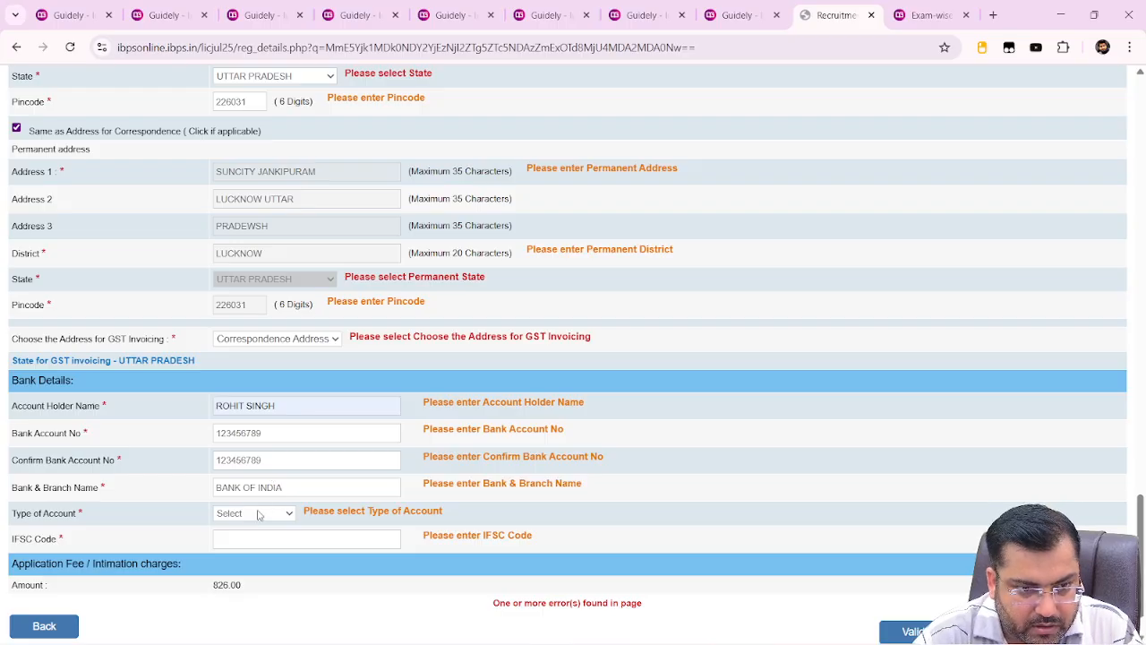
{"action": "left_click", "coordinate": [254, 514]}
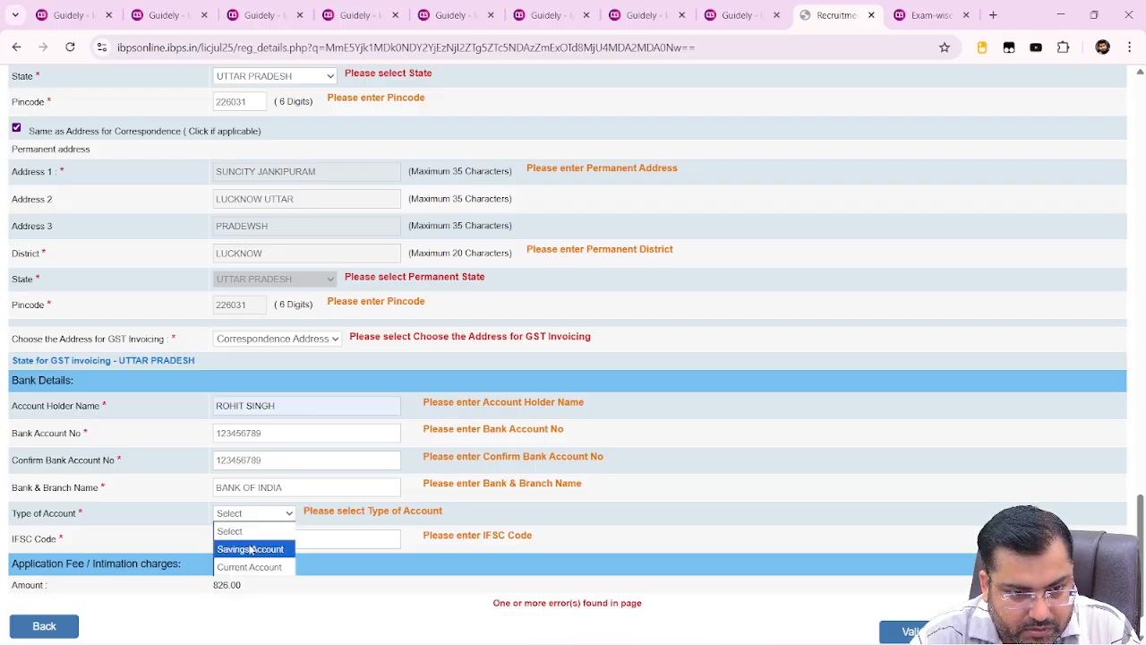
{"action": "left_click", "coordinate": [251, 549]}
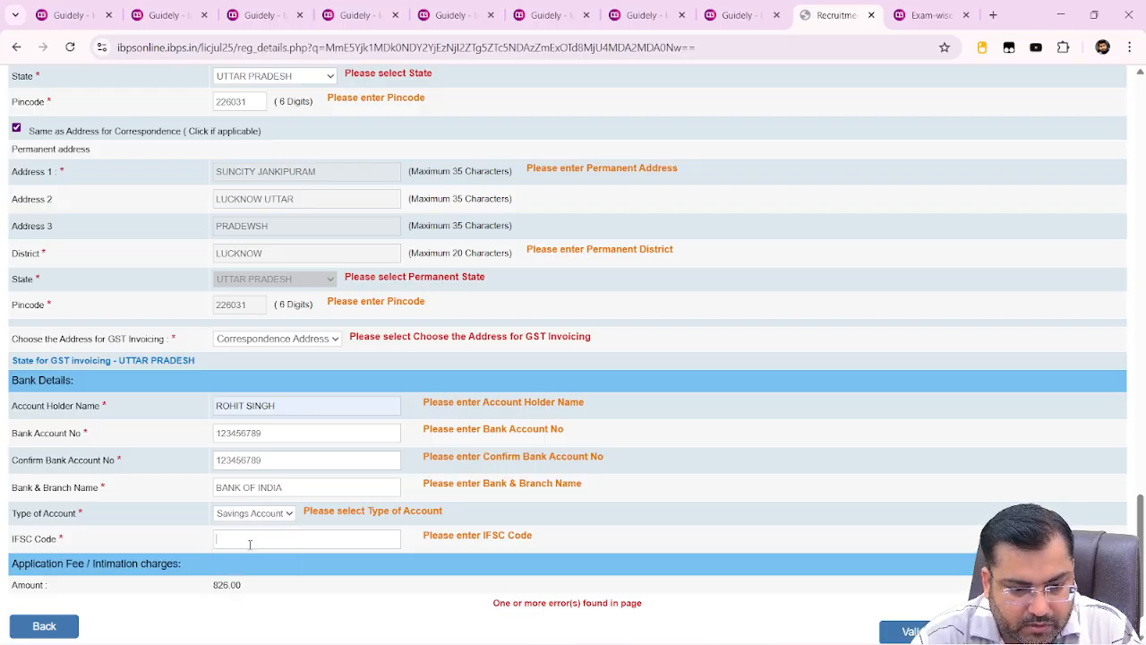
{"action": "type", "text": "BOI"}
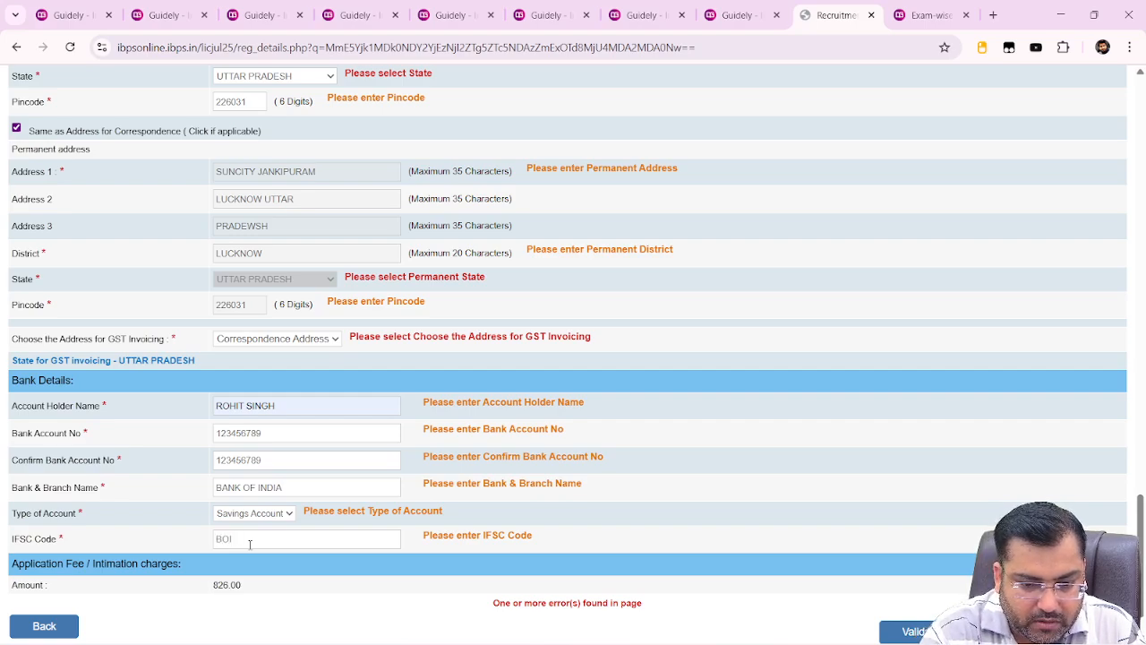
{"action": "type", "text": "87"}
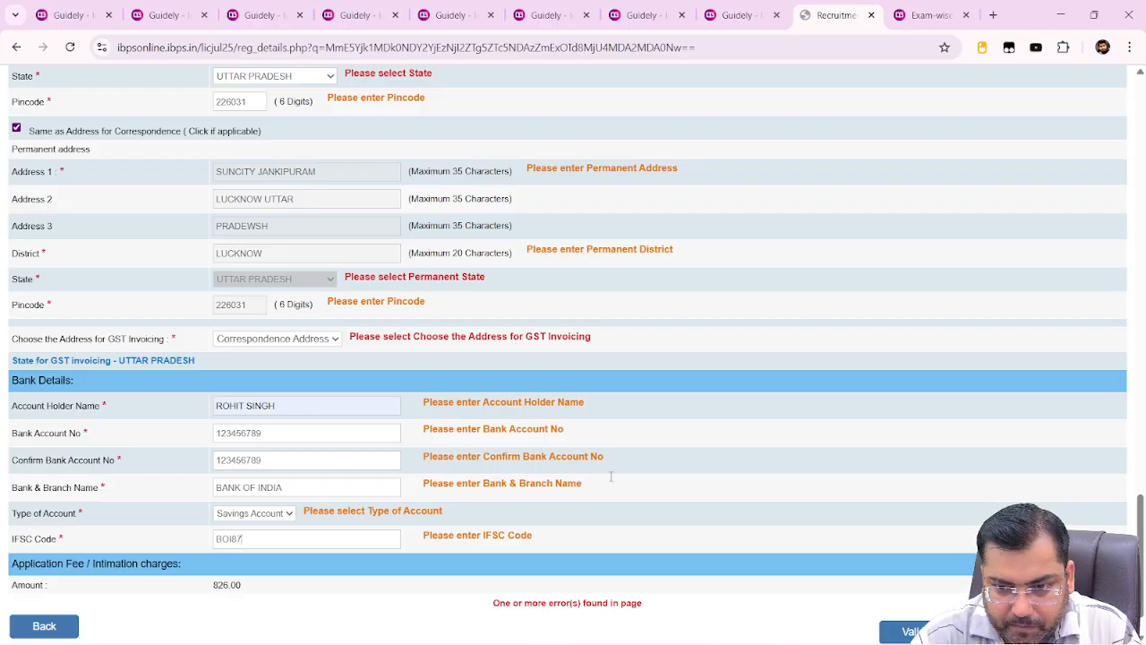
Extend the IFSC code to 11 characters, validating until the length error clears
{"action": "left_click", "coordinate": [907, 632]}
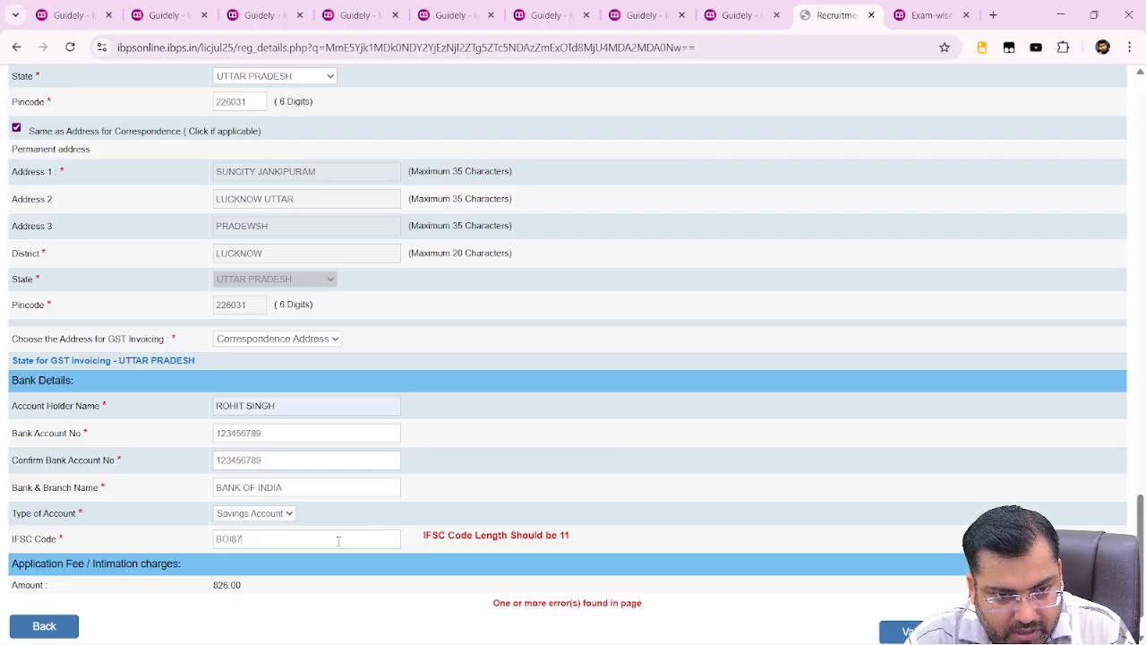
{"action": "type", "text": "567"}
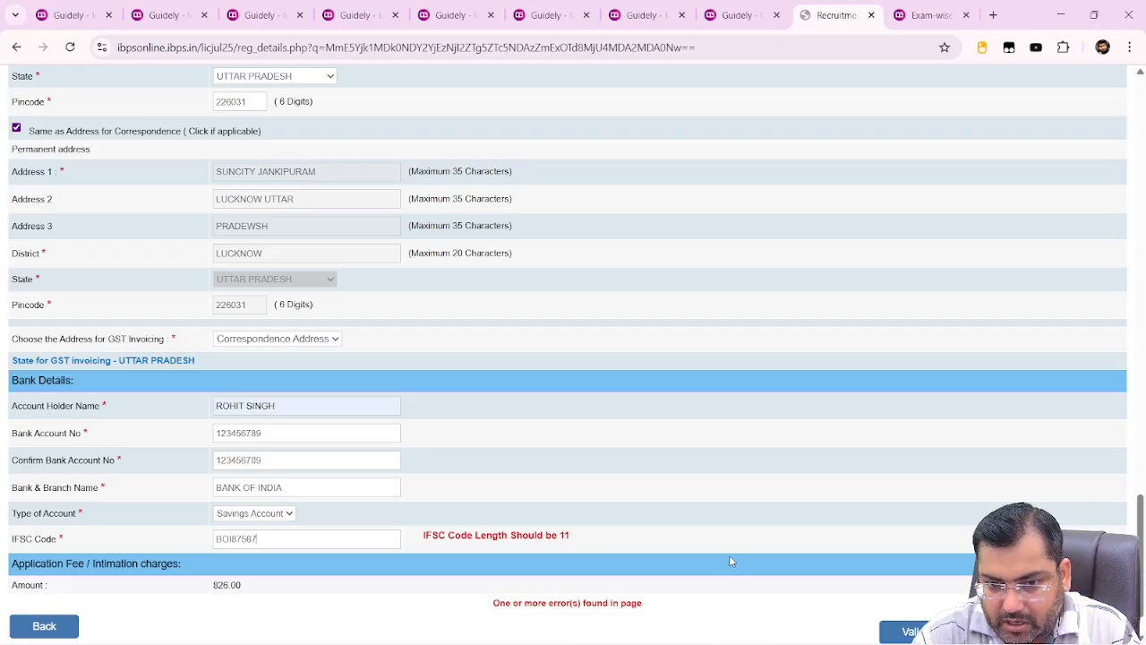
{"action": "left_click", "coordinate": [951, 631]}
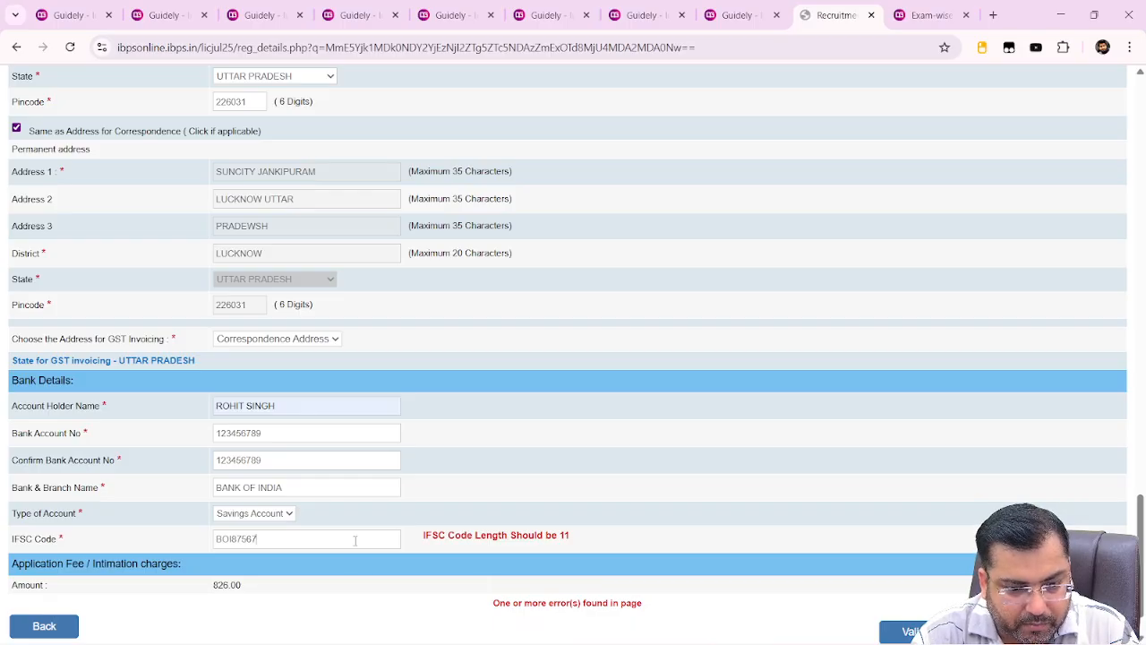
{"action": "type", "text": "DB"}
{"action": "type", "text": "D8D"}
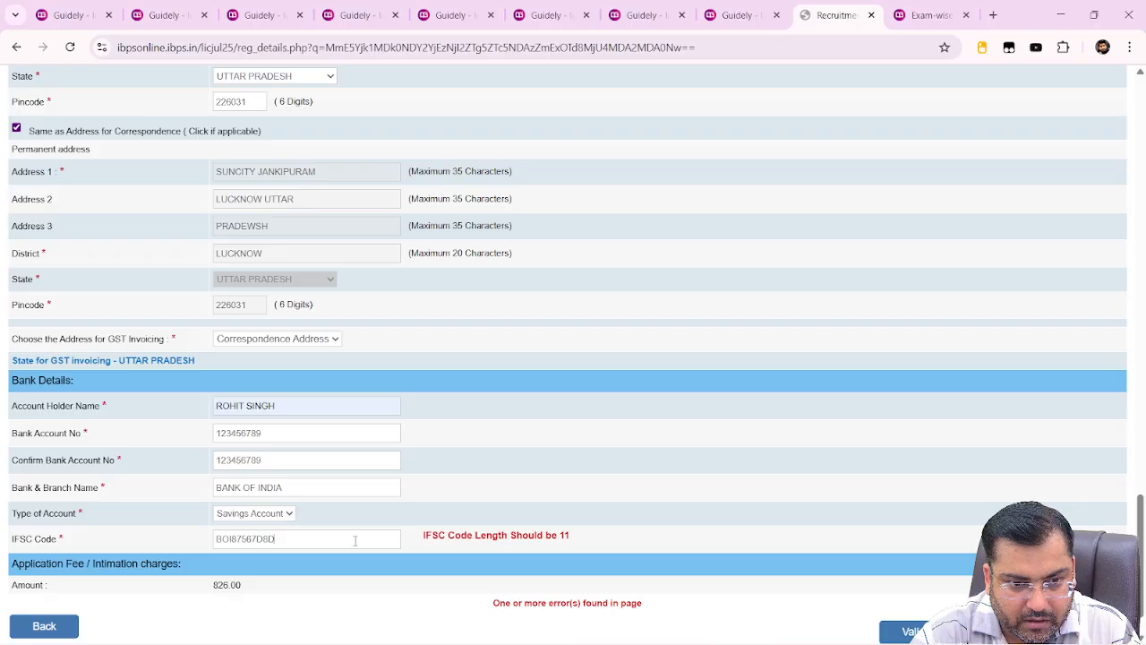
{"action": "left_click", "coordinate": [941, 632]}
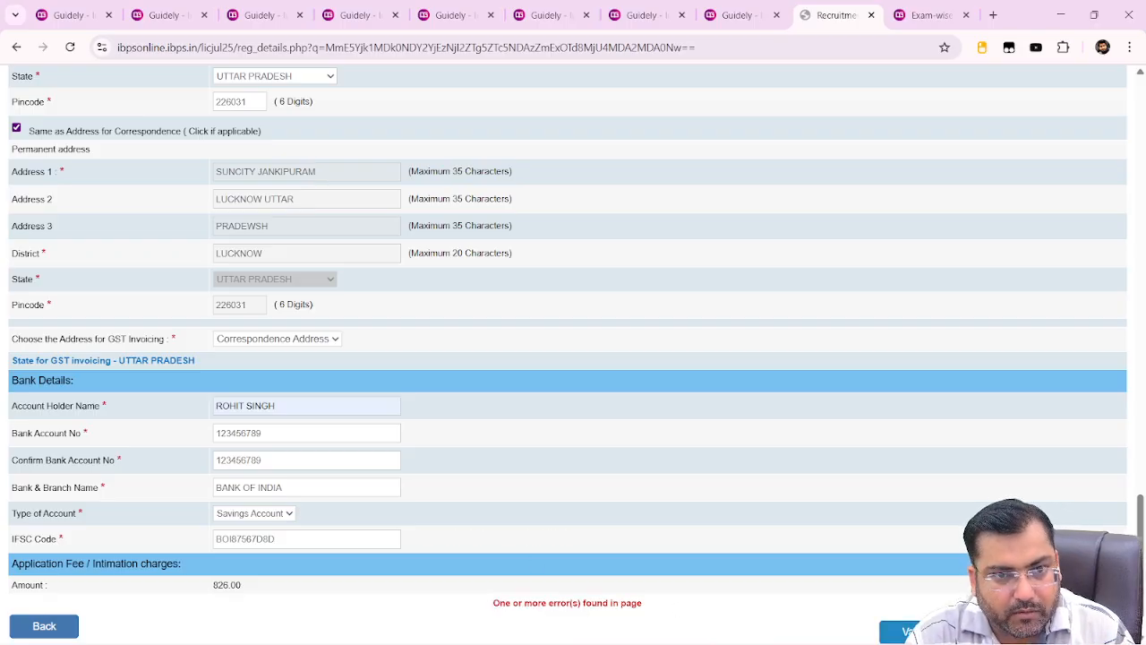
Retype the father's name without spaces and revisit the Address 1 and Address 2 entries
{"action": "left_click_drag", "start_coordinate": [1139, 554], "coordinate": [1131, 462]}
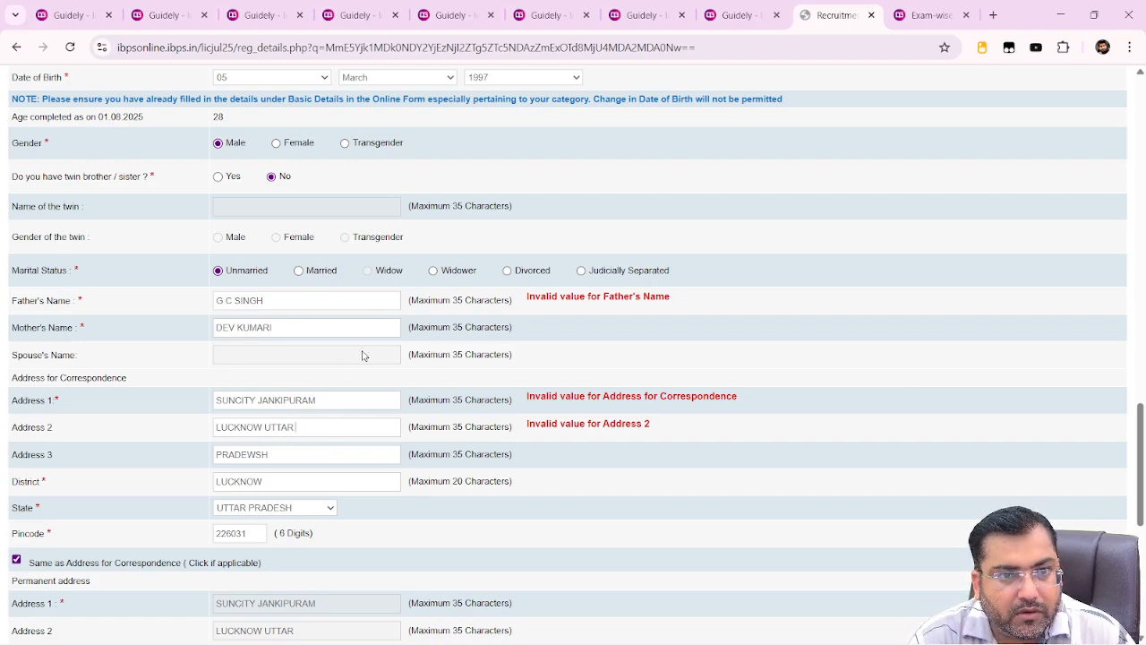
{"action": "left_click_drag", "start_coordinate": [353, 302], "coordinate": [3, 330]}
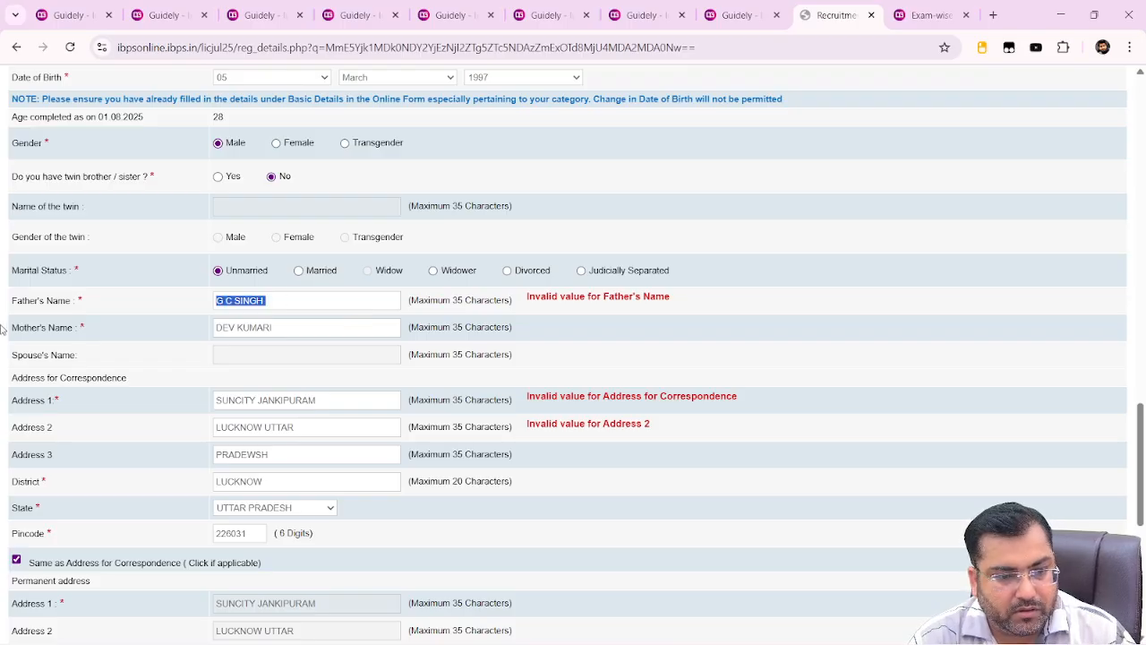
{"action": "type", "text": "GCSINGH"}
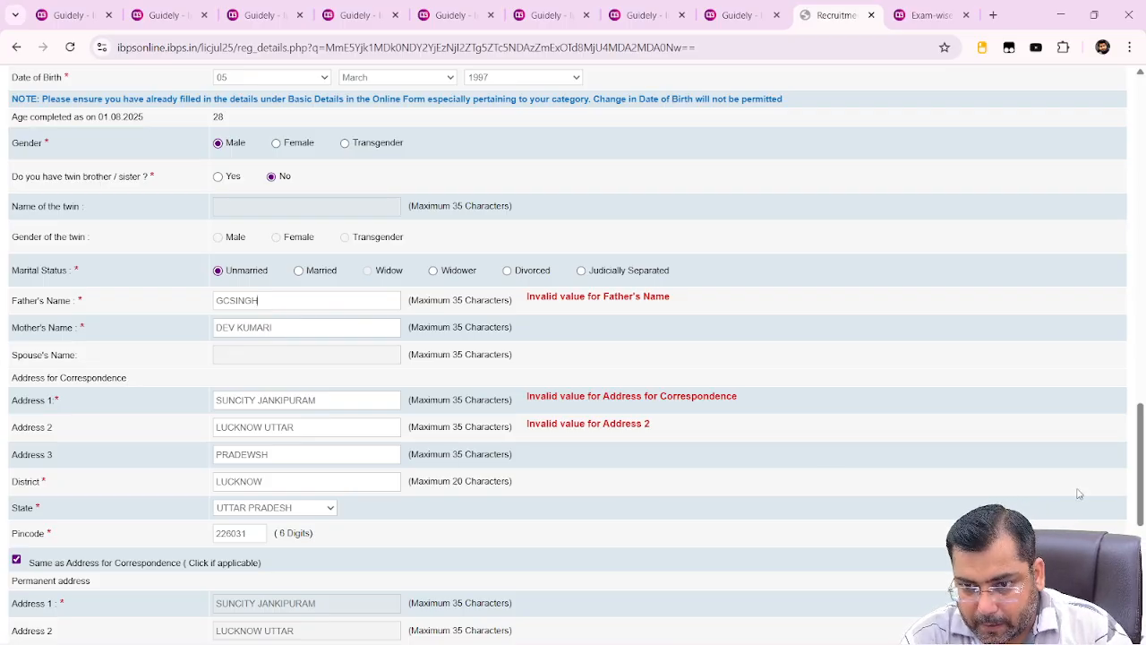
{"action": "left_click_drag", "start_coordinate": [1141, 502], "coordinate": [1144, 611]}
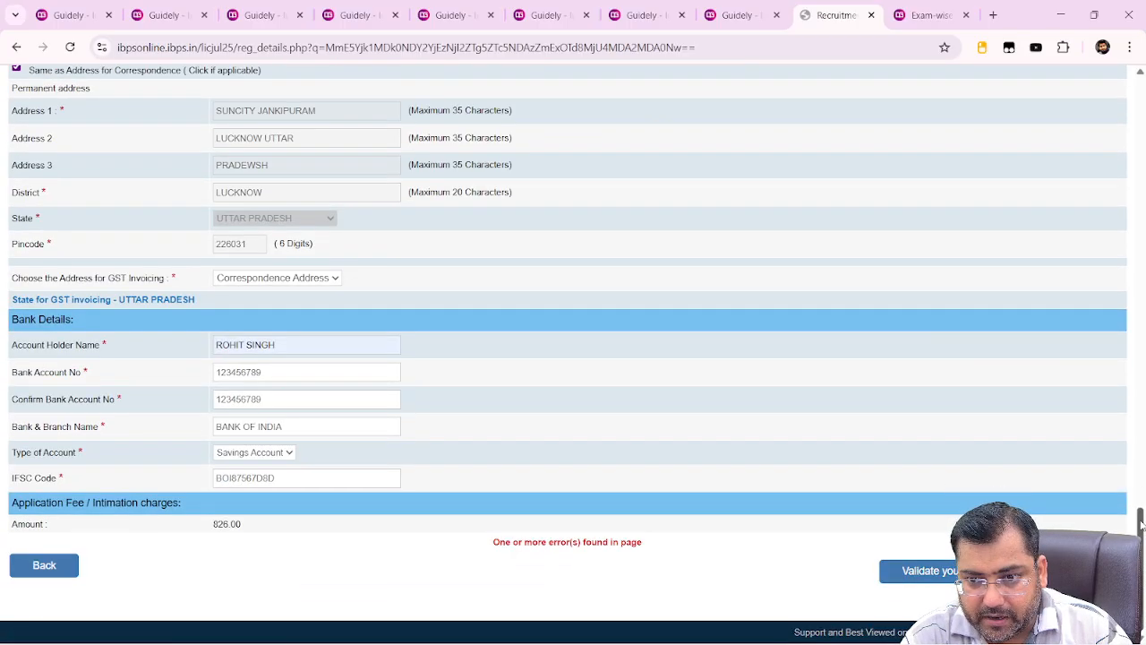
{"action": "left_click_drag", "start_coordinate": [1143, 528], "coordinate": [1143, 445]}
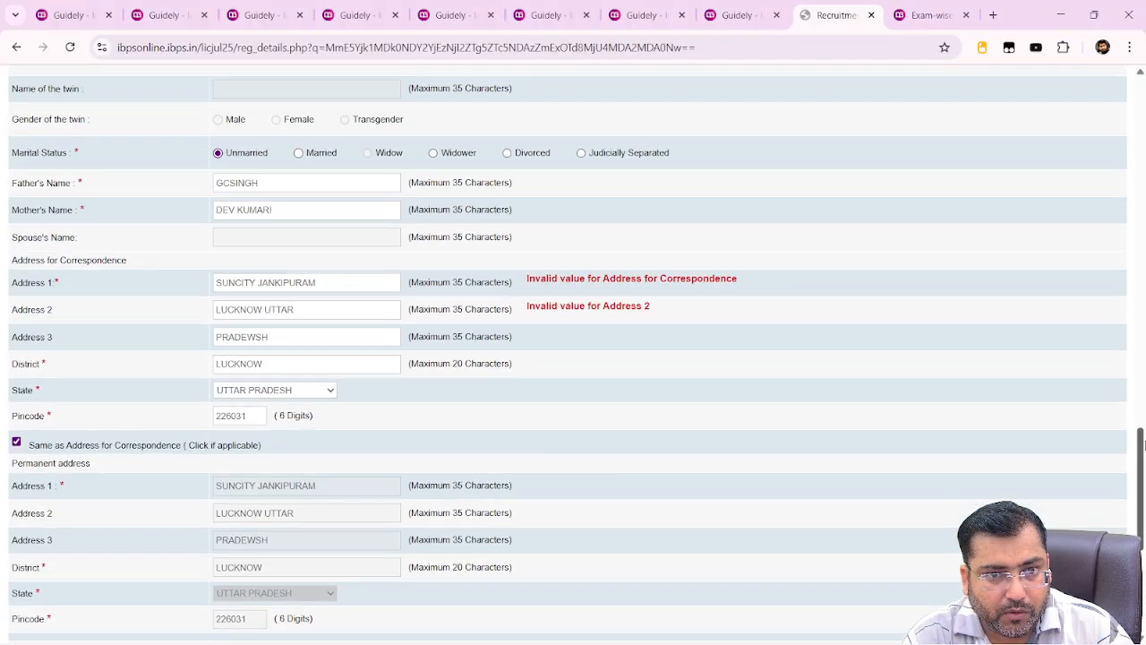
{"action": "left_click", "coordinate": [380, 282]}
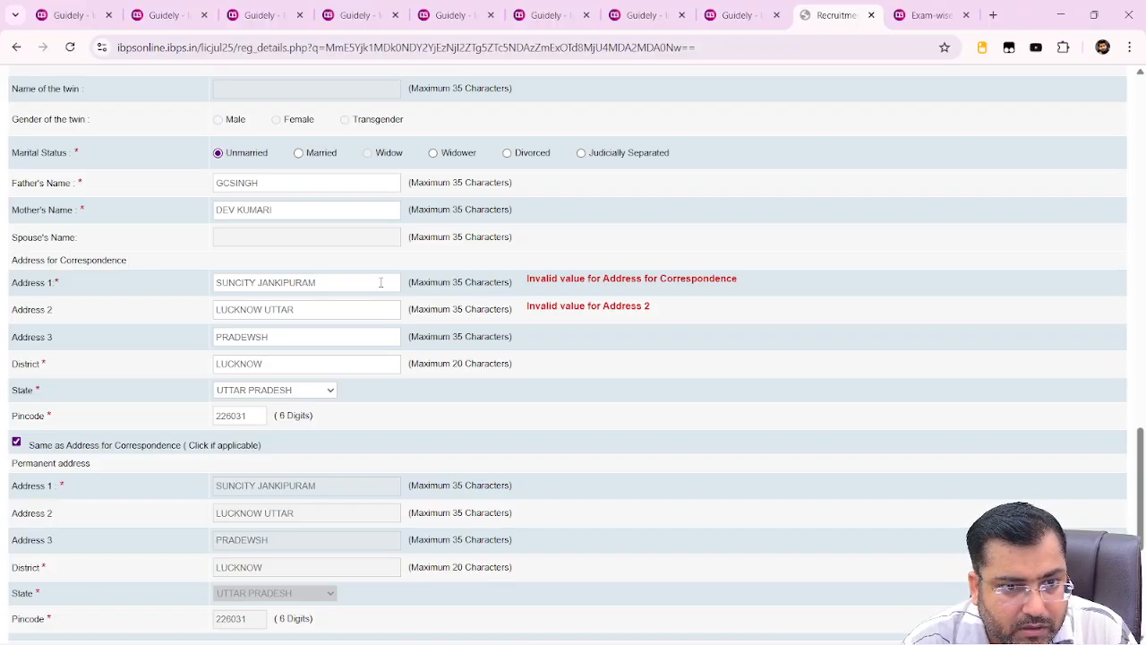
{"action": "left_click", "coordinate": [308, 307]}
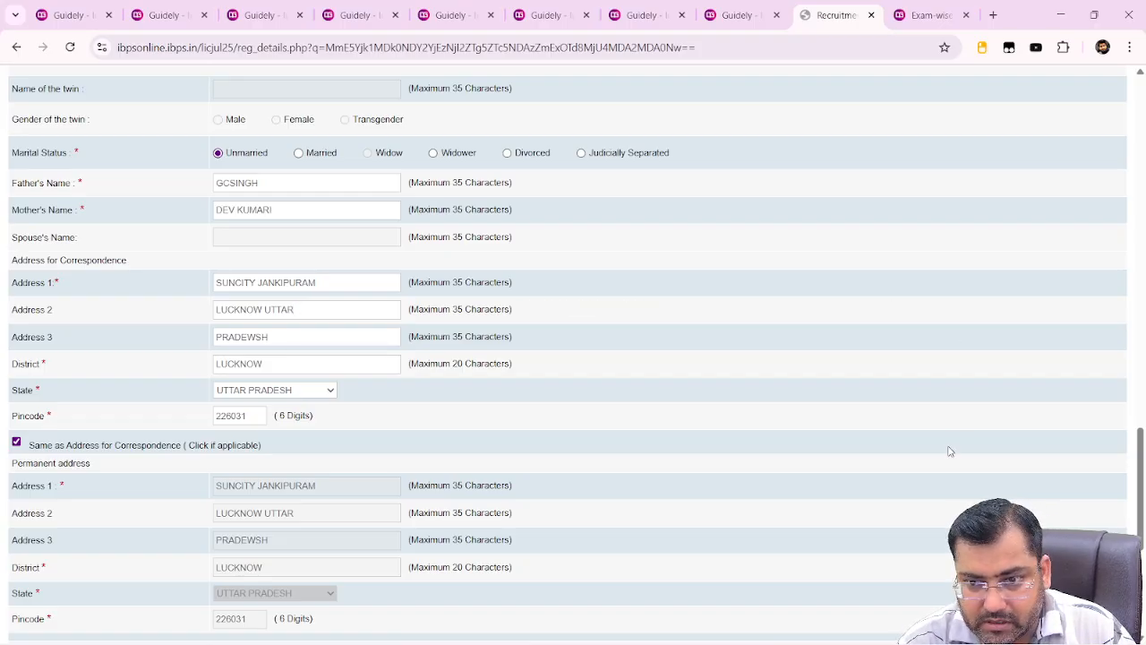
Validate the details, acknowledge the success alert, continue with Save & Next, and decline the browser's save-address offer
{"action": "left_click_drag", "start_coordinate": [1139, 481], "coordinate": [1139, 570]}
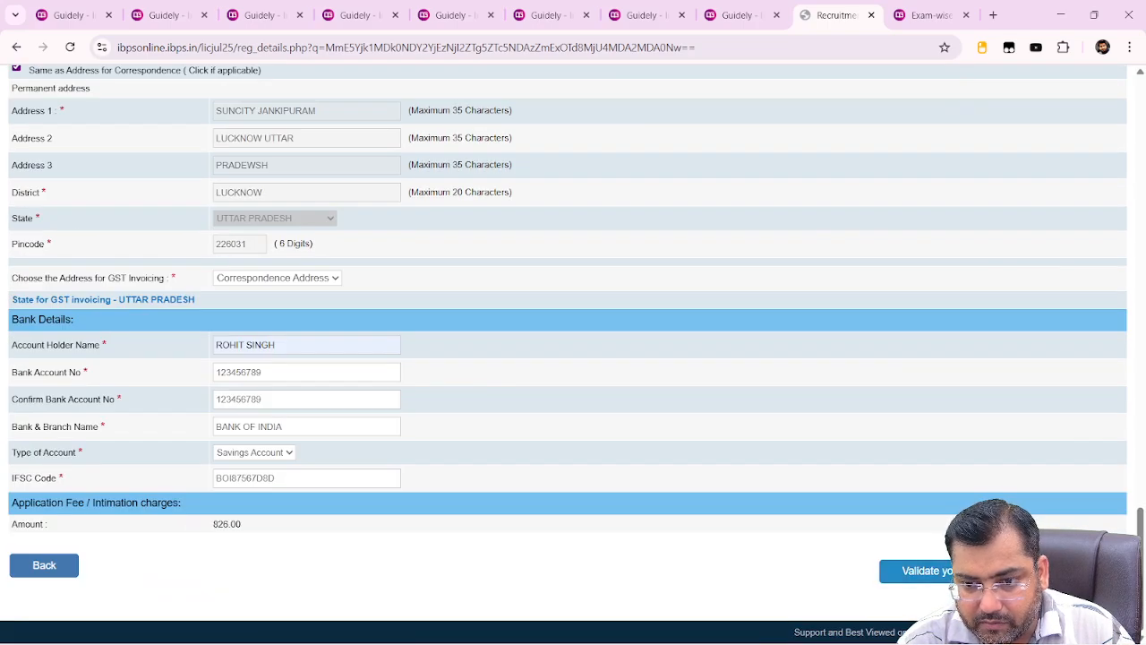
{"action": "left_click", "coordinate": [963, 572]}
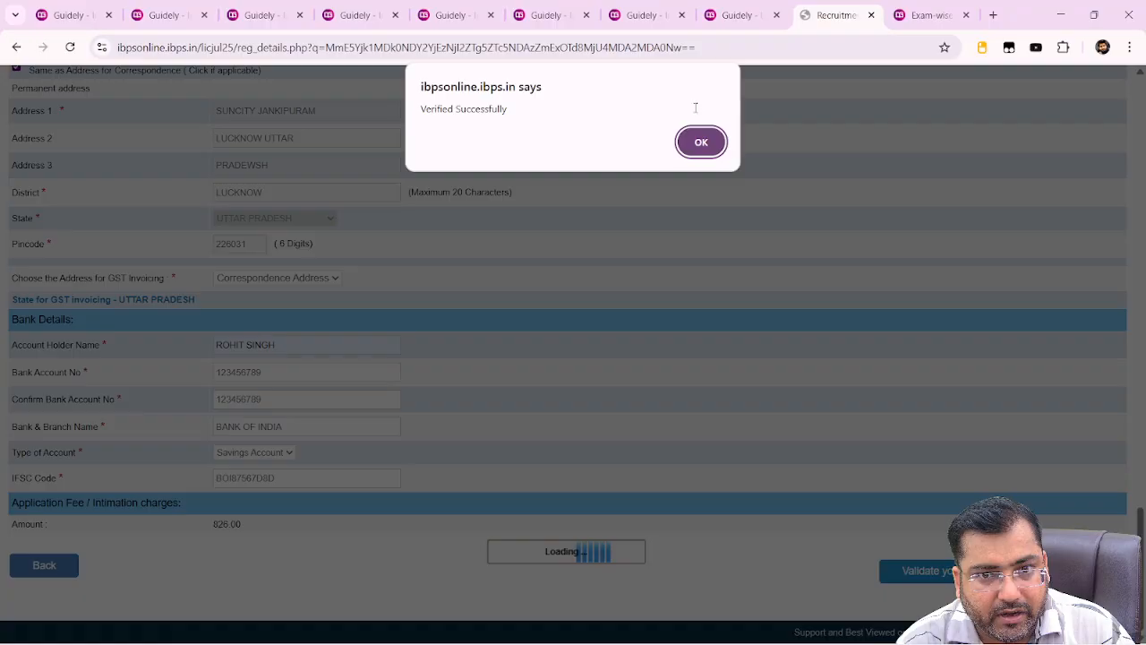
{"action": "left_click", "coordinate": [702, 142]}
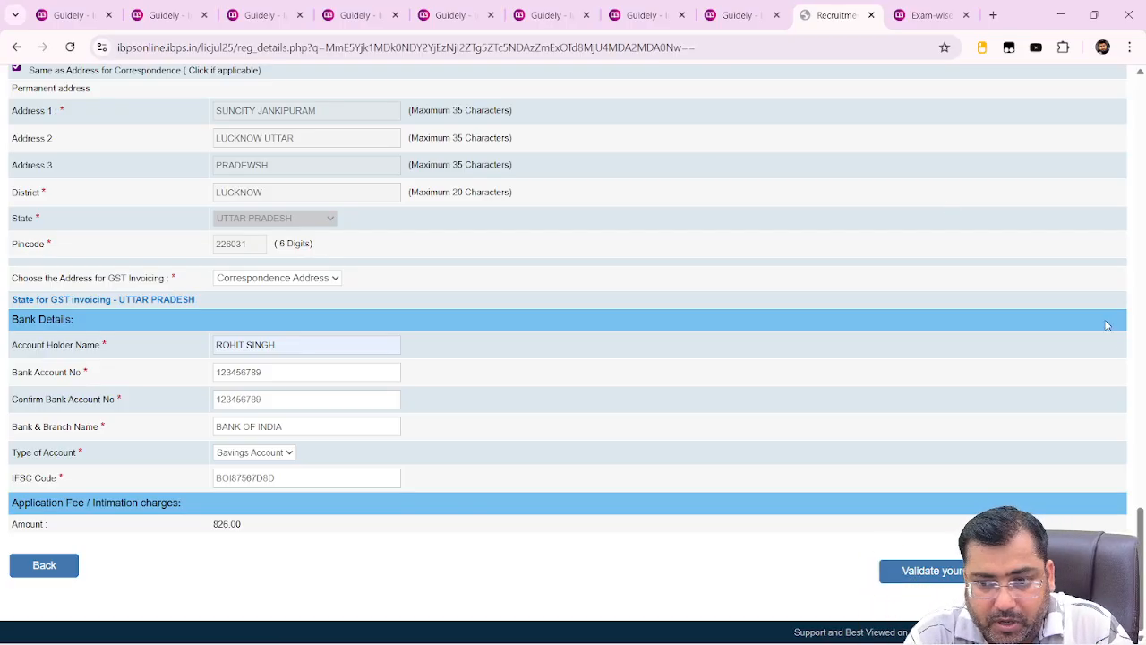
{"action": "left_click", "coordinate": [1075, 570]}
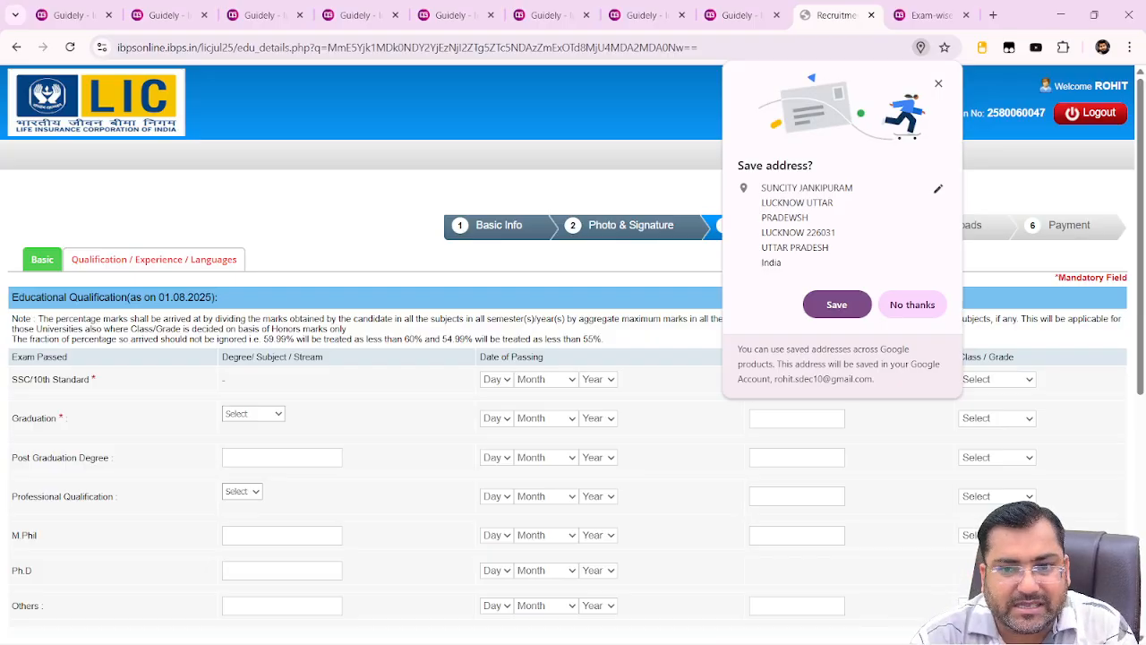
{"action": "left_click", "coordinate": [928, 305]}
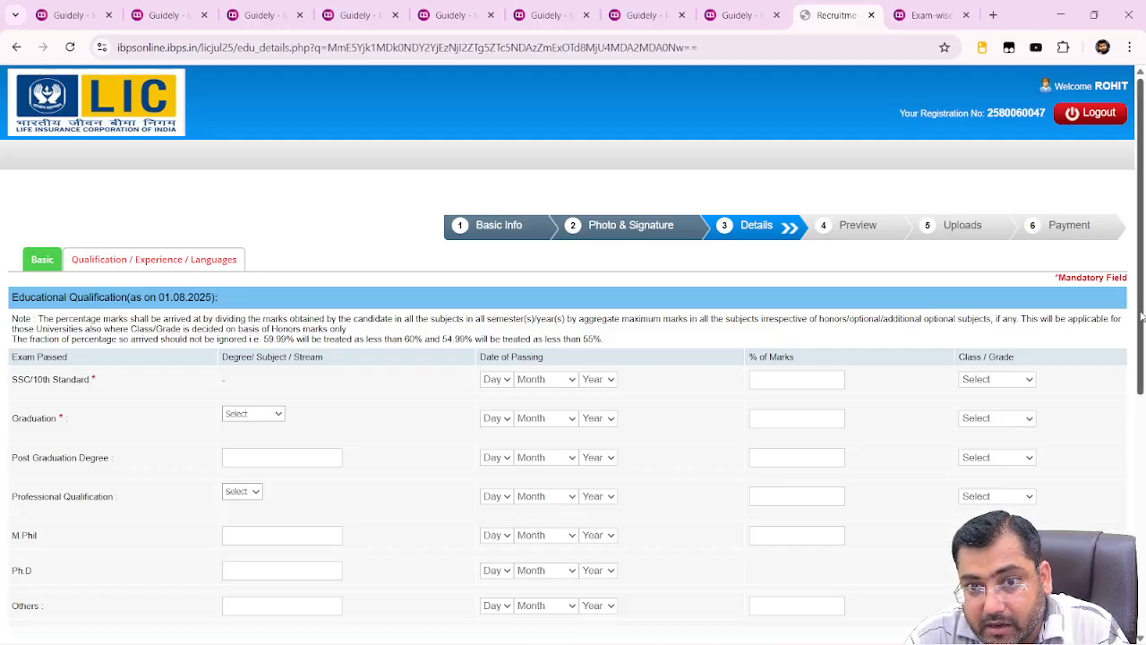
Scroll to the Educational Qualification form and open the SSC/10th passing-day choices
{"action": "left_click_drag", "start_coordinate": [1142, 358], "coordinate": [1142, 436]}
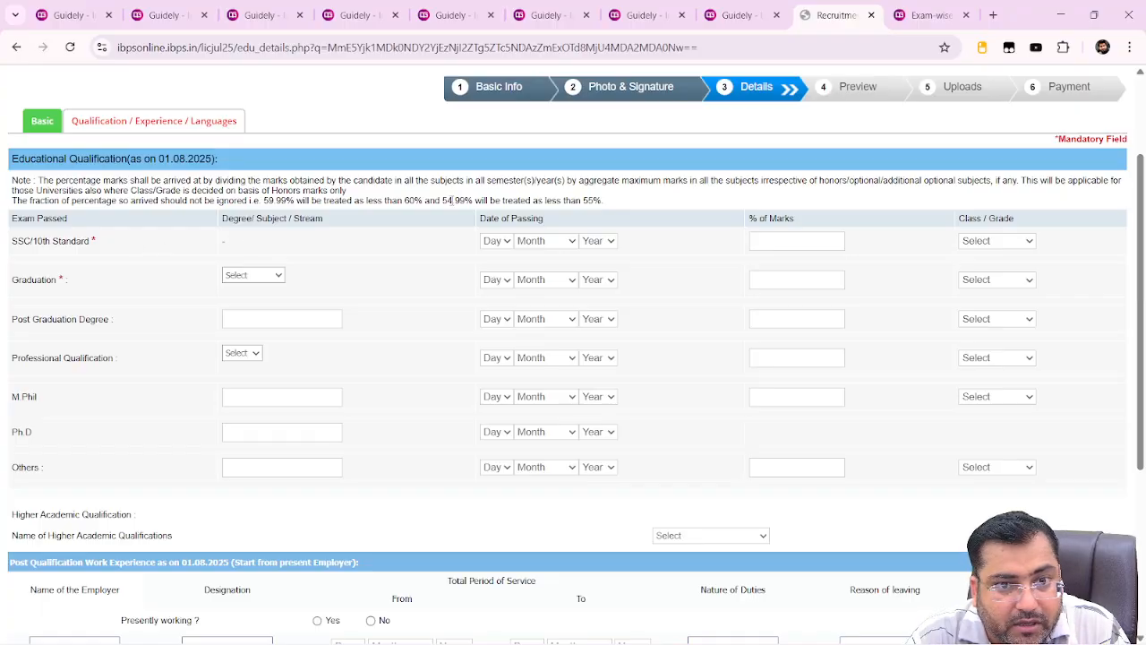
{"action": "left_click", "coordinate": [505, 246]}
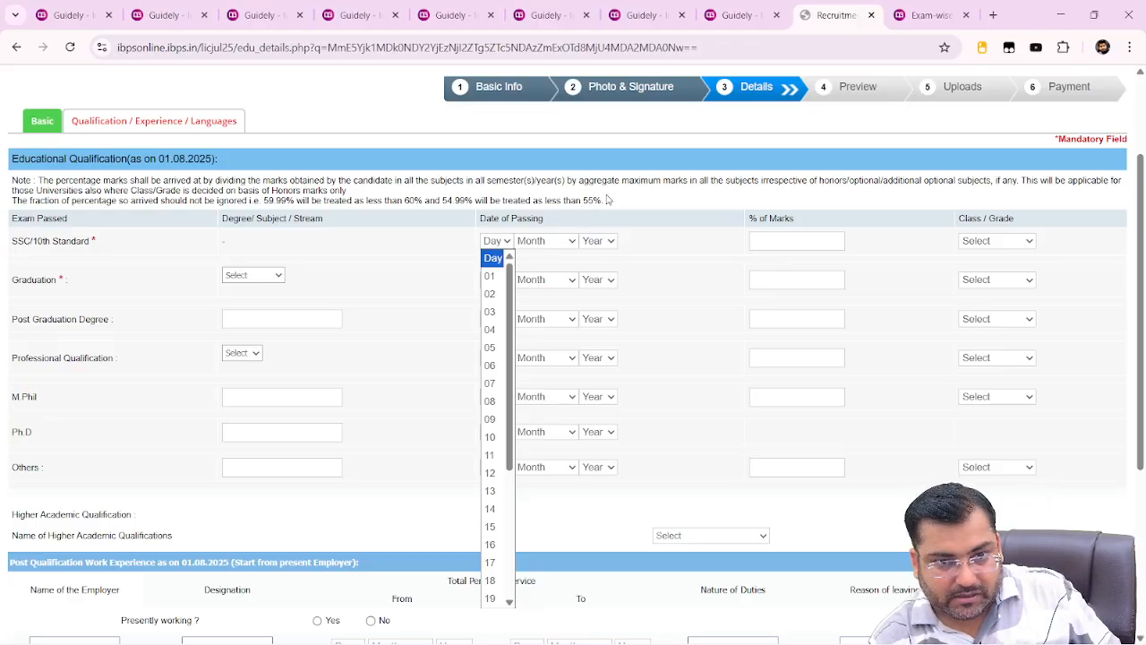
Complete the SSC/10th row: 04 February 2017, 70% marks, First Class
{"action": "left_click", "coordinate": [490, 330]}
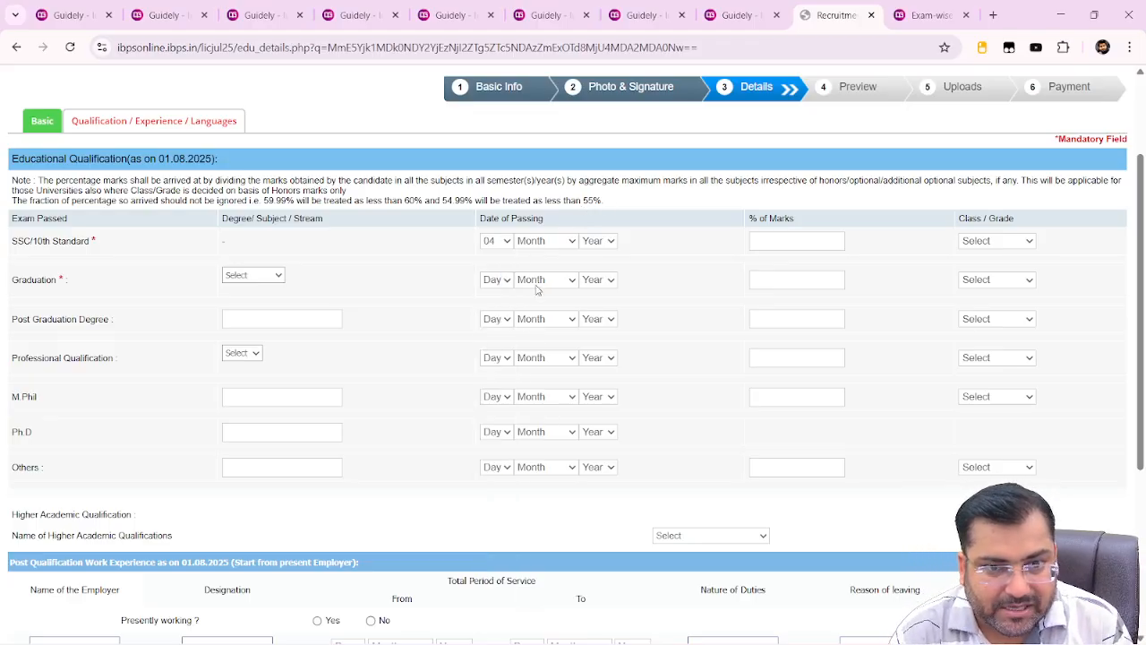
{"action": "left_click", "coordinate": [564, 240]}
{"action": "left_click", "coordinate": [552, 302]}
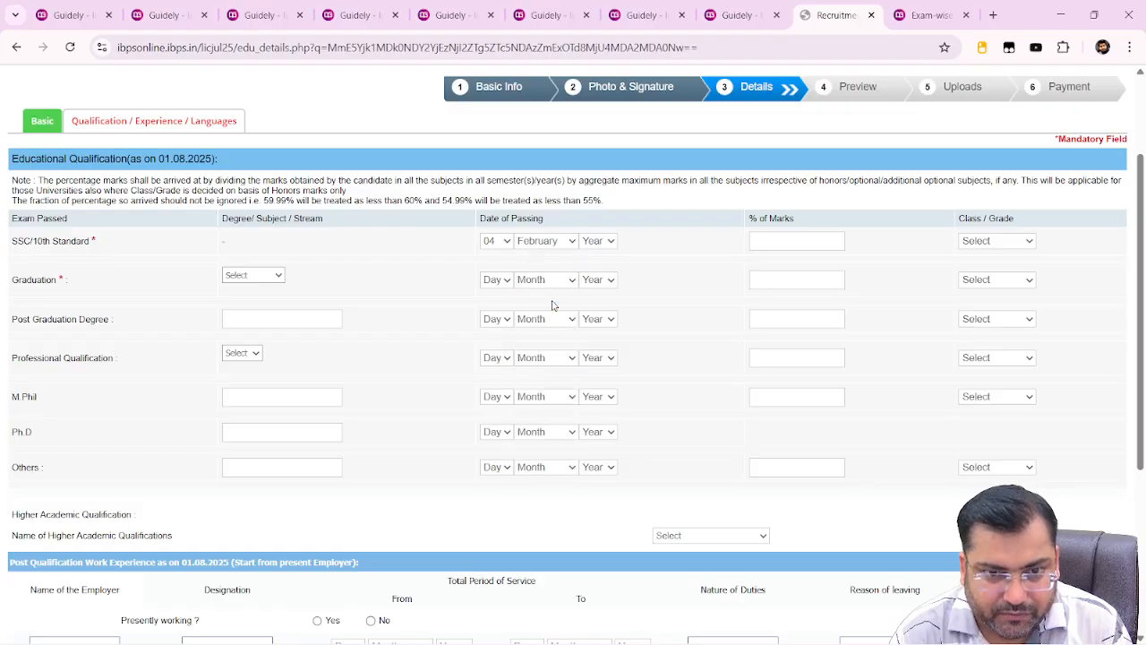
{"action": "left_click", "coordinate": [598, 242]}
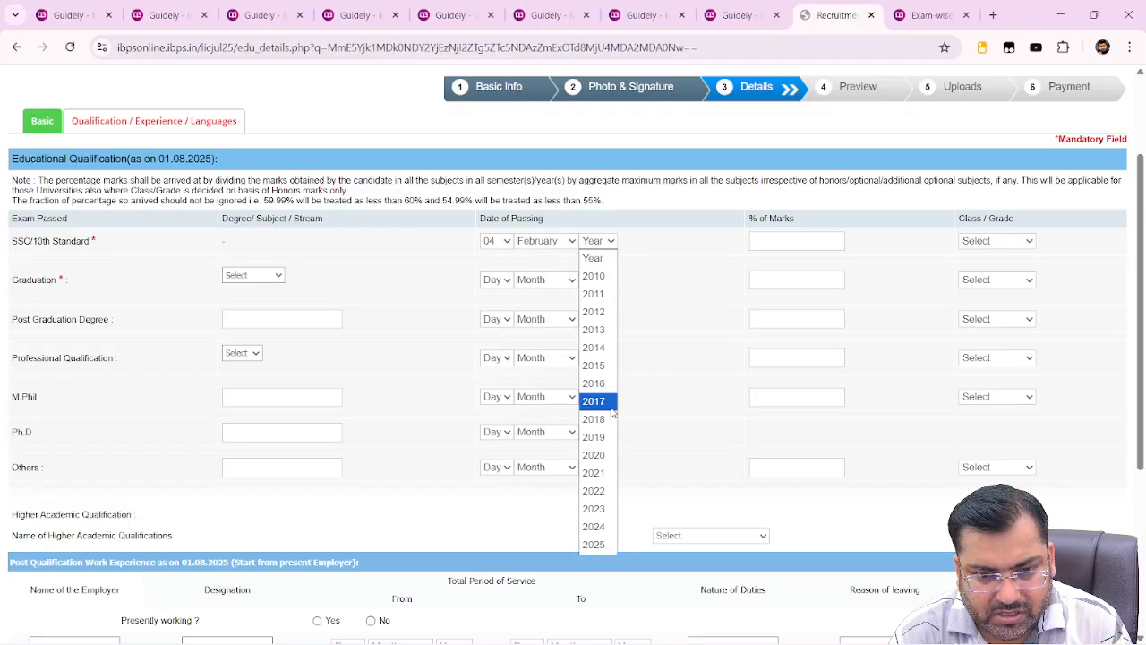
{"action": "left_click", "coordinate": [612, 409]}
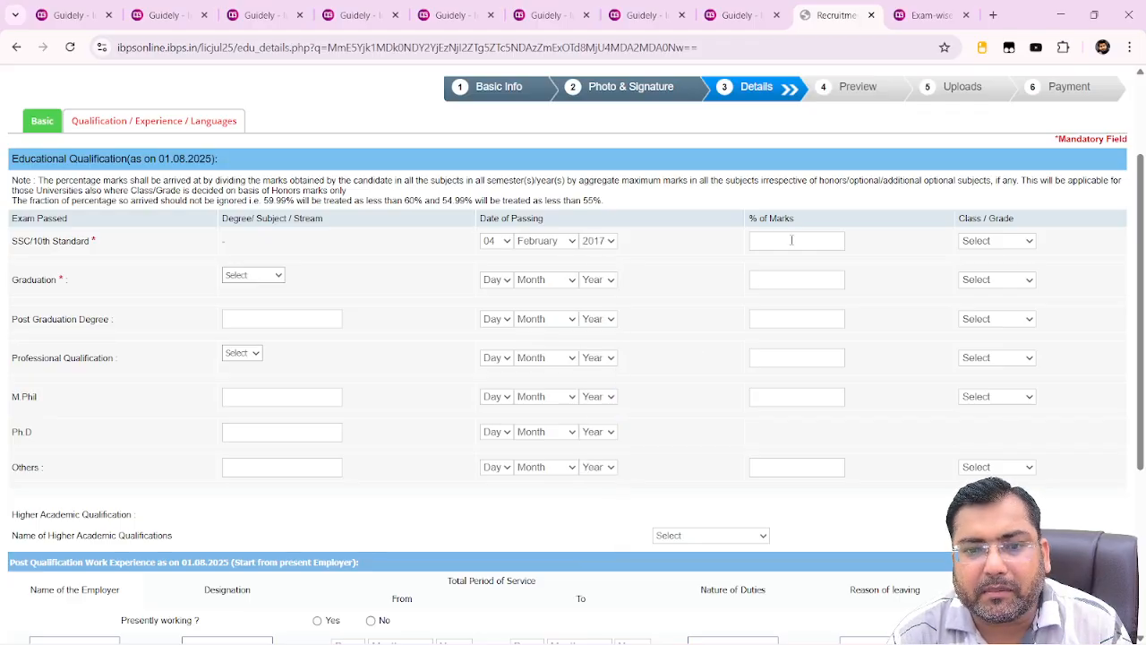
{"action": "left_click", "coordinate": [792, 240]}
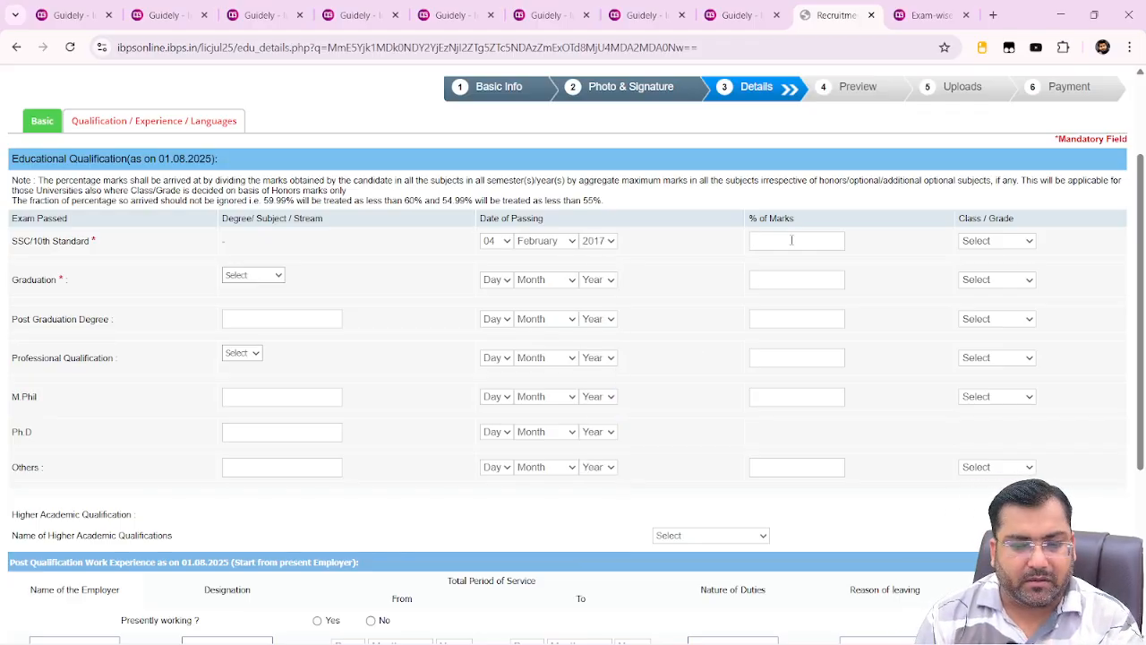
{"action": "type", "text": "70"}
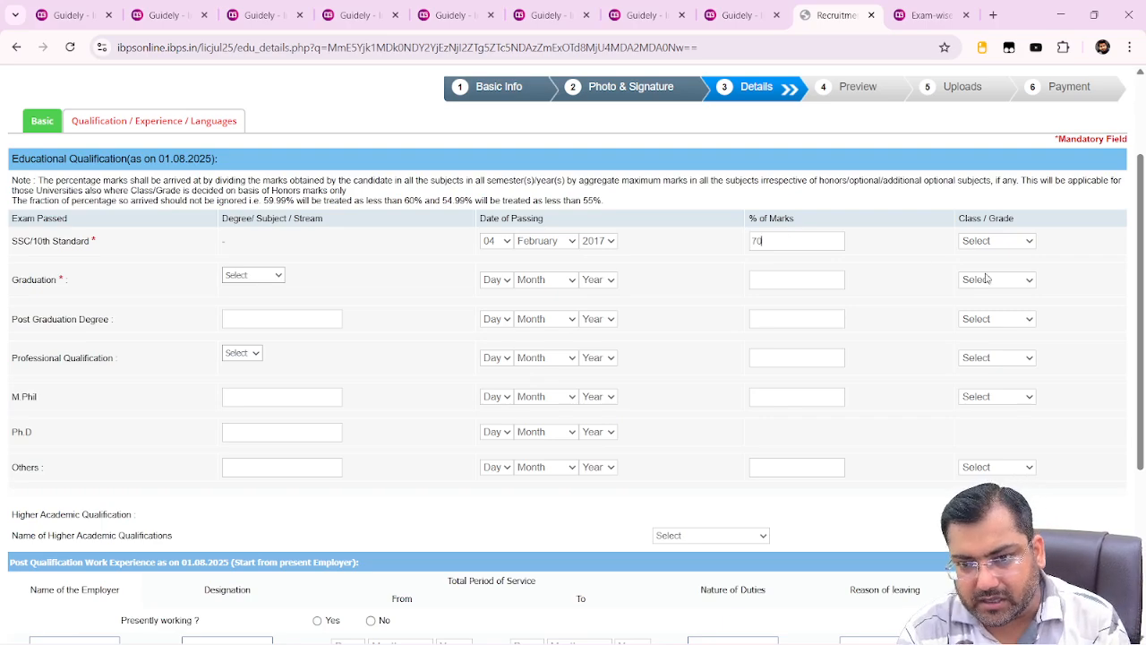
{"action": "left_click", "coordinate": [1018, 243]}
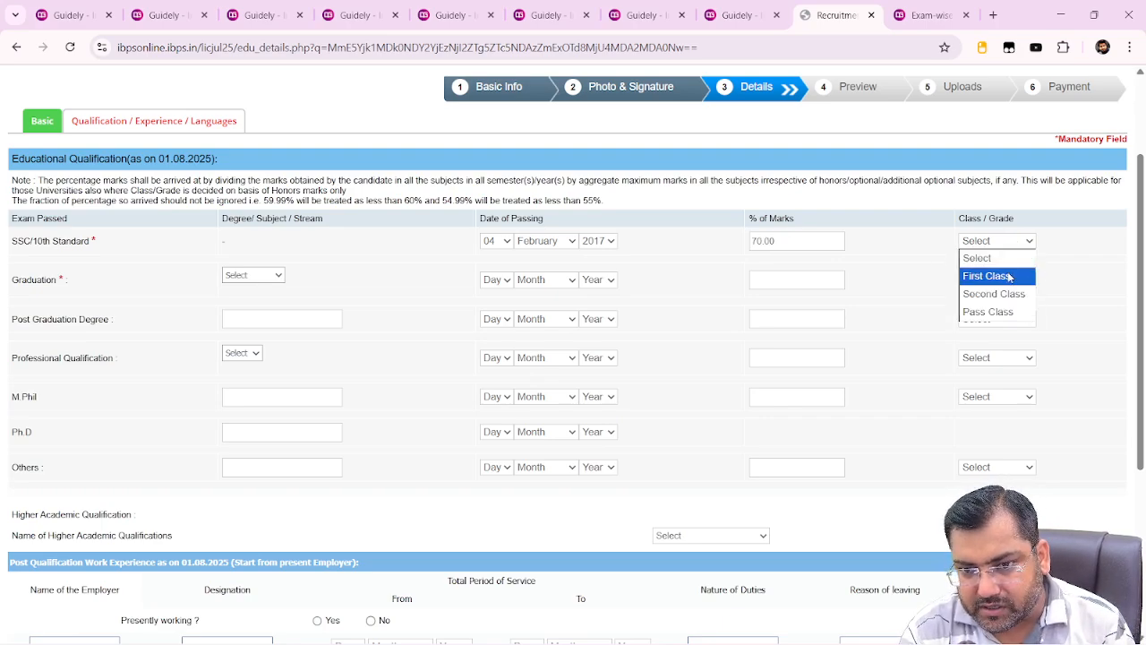
{"action": "left_click", "coordinate": [1011, 277]}
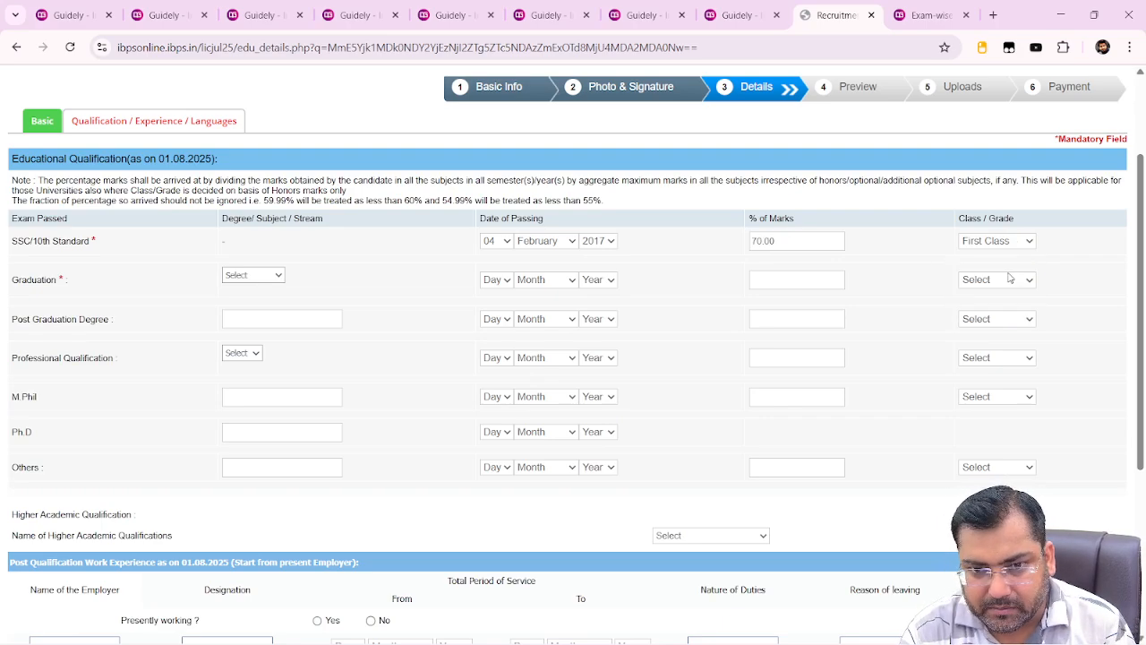
Fill the graduation row as Others/BSC, passed 03 February 2021, 90% marks, First Class
{"action": "left_click", "coordinate": [258, 279]}
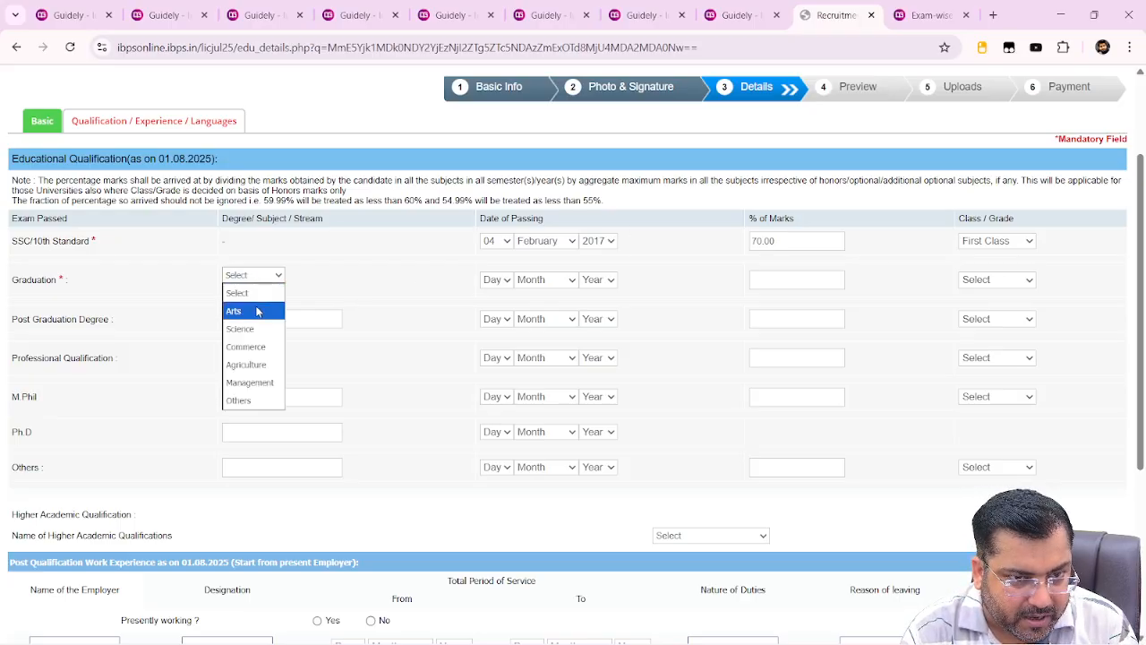
{"action": "left_click", "coordinate": [271, 400]}
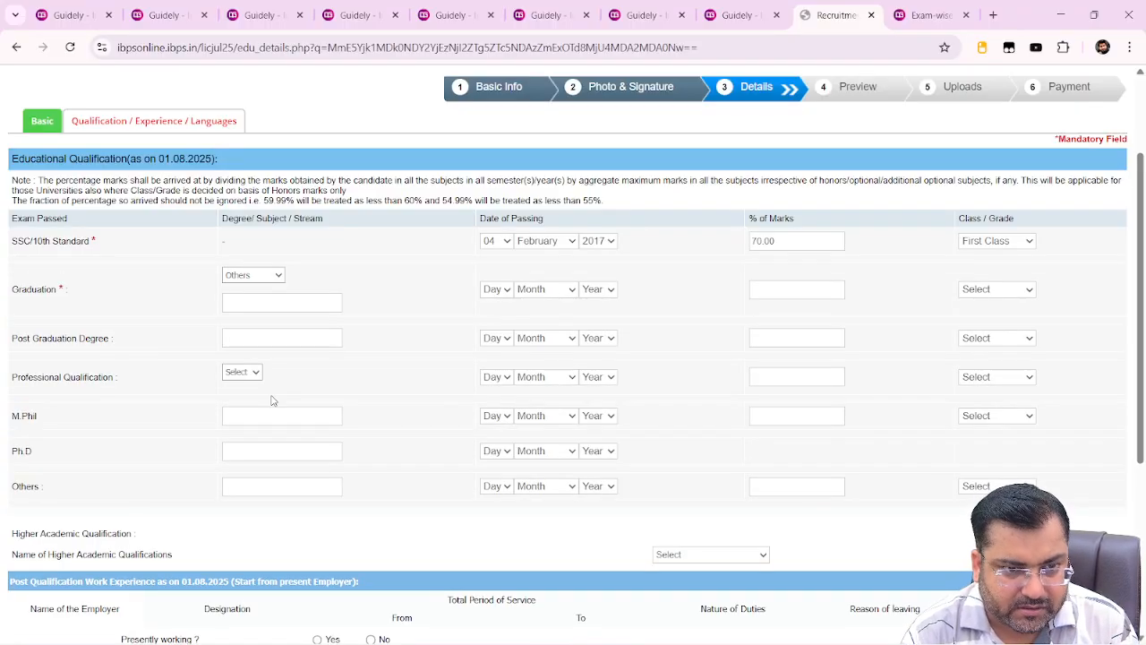
{"action": "left_click", "coordinate": [298, 306]}
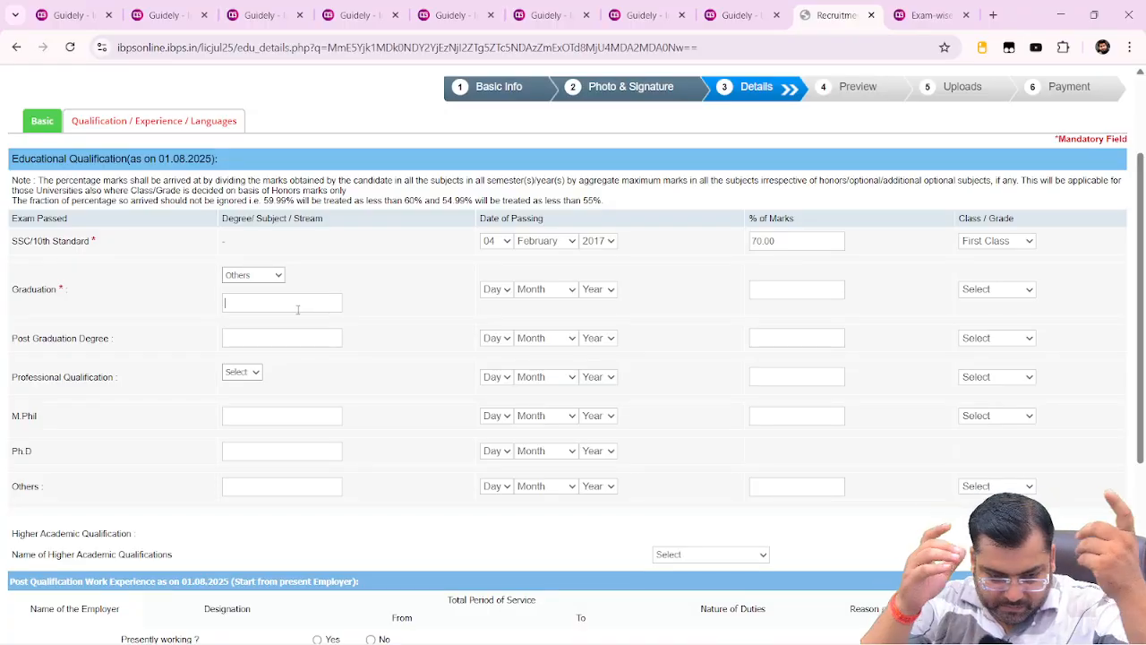
{"action": "type", "text": "BSC"}
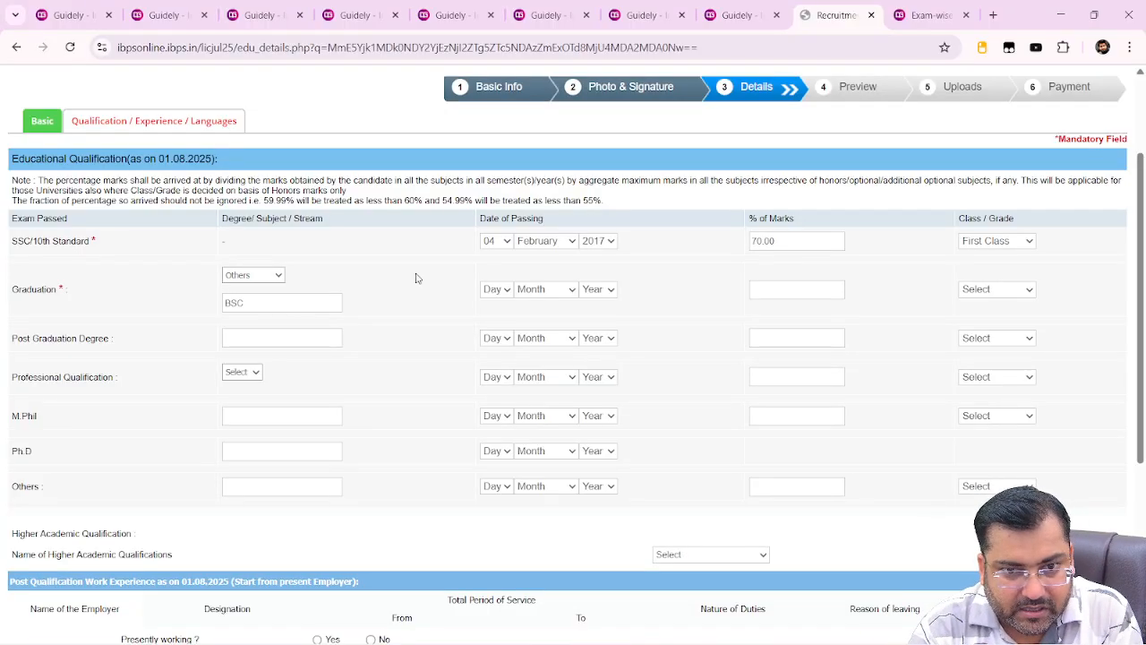
{"action": "left_click", "coordinate": [497, 291]}
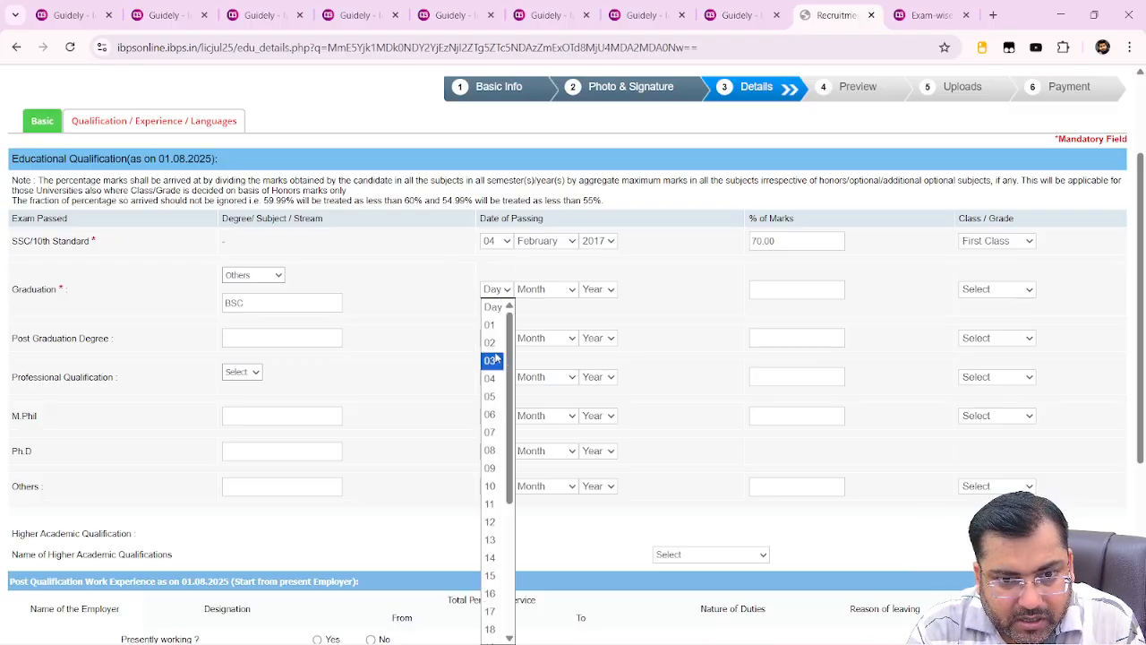
{"action": "left_click", "coordinate": [493, 360]}
{"action": "left_click", "coordinate": [541, 291]}
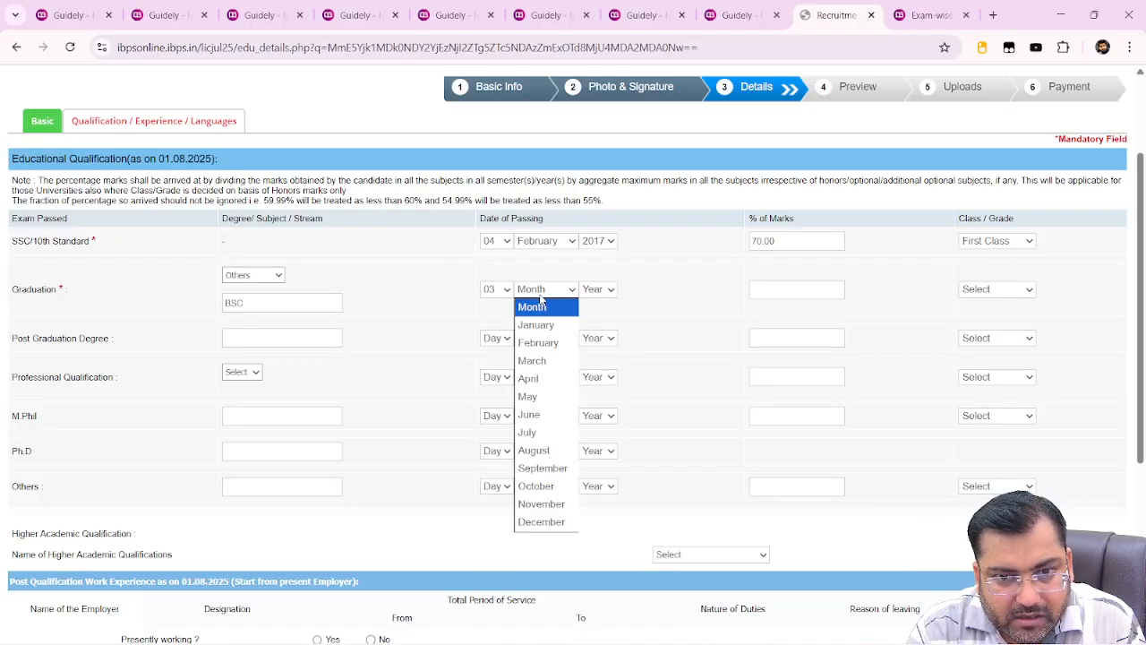
{"action": "left_click", "coordinate": [541, 343]}
{"action": "left_click", "coordinate": [596, 290]}
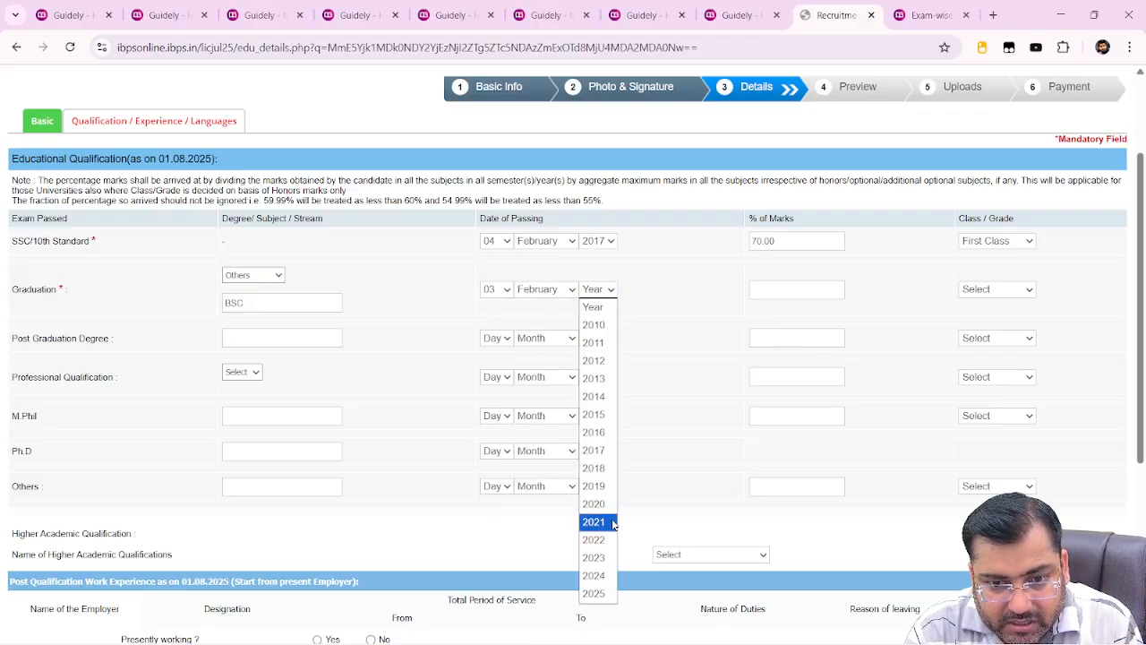
{"action": "left_click", "coordinate": [600, 523]}
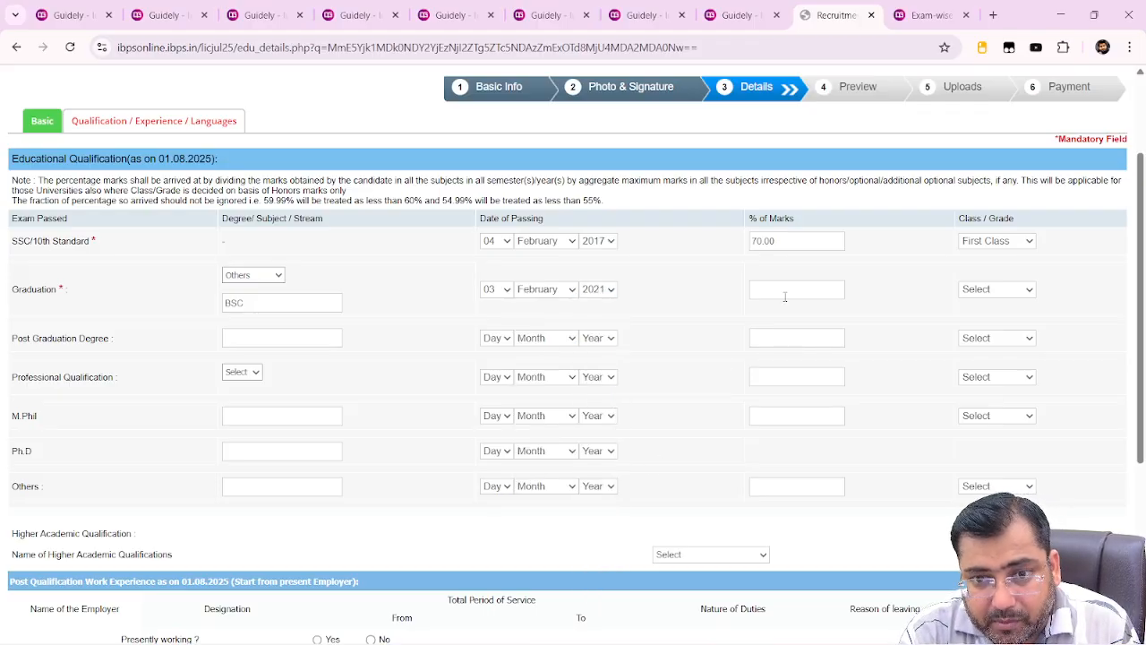
{"action": "left_click", "coordinate": [784, 296]}
{"action": "type", "text": "90"}
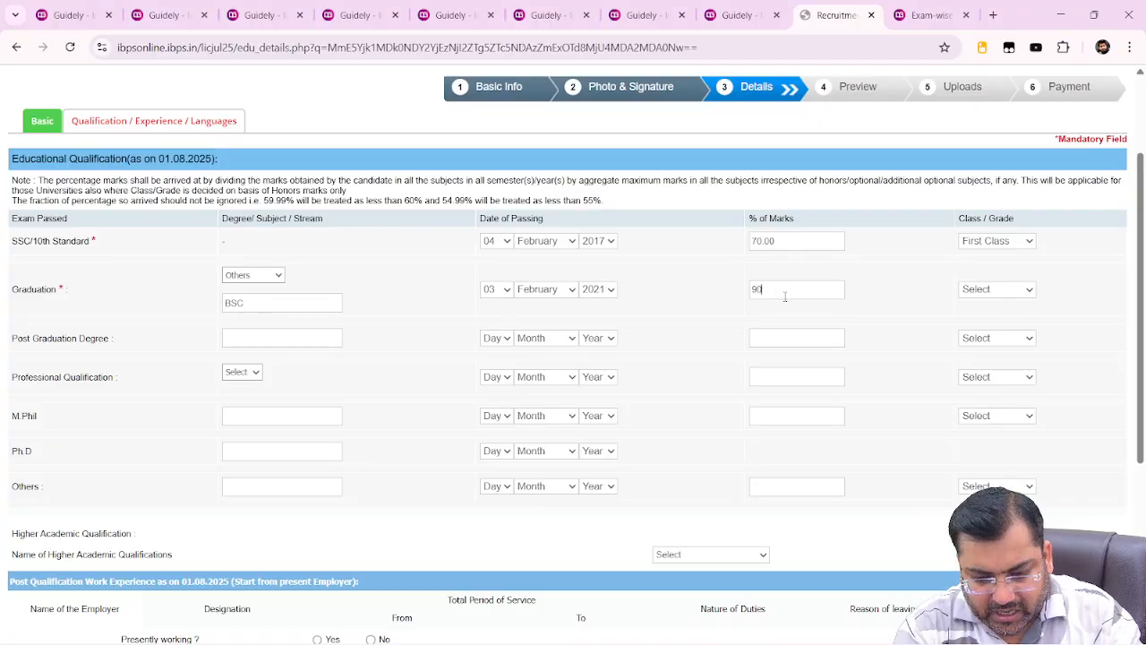
{"action": "left_click", "coordinate": [990, 290]}
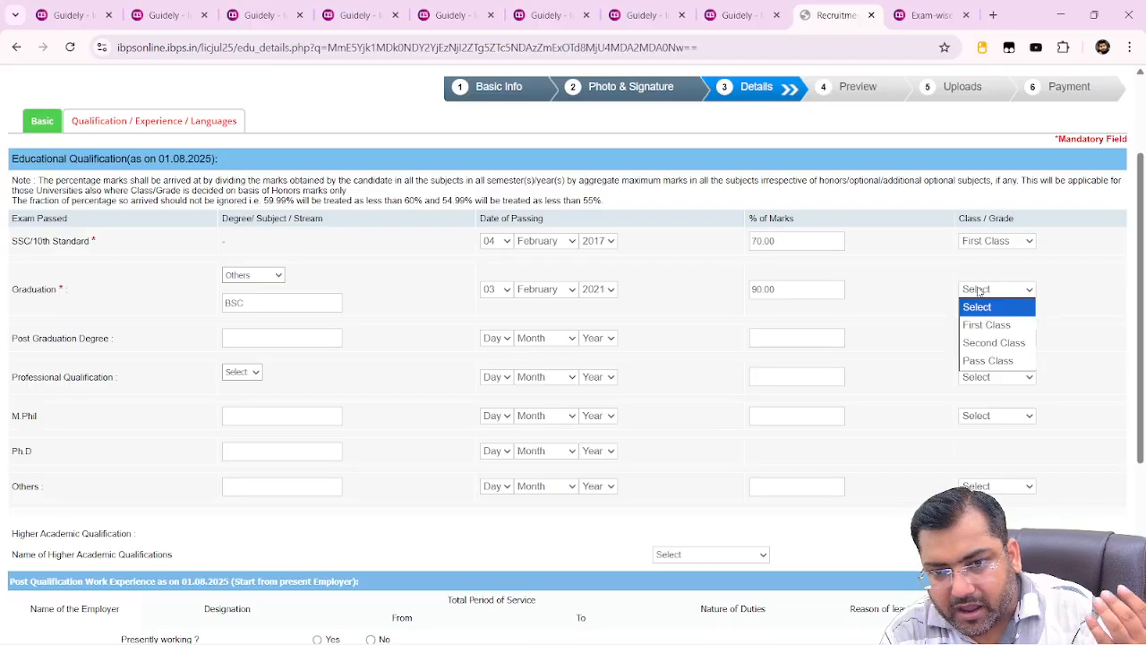
{"action": "left_click", "coordinate": [988, 326]}
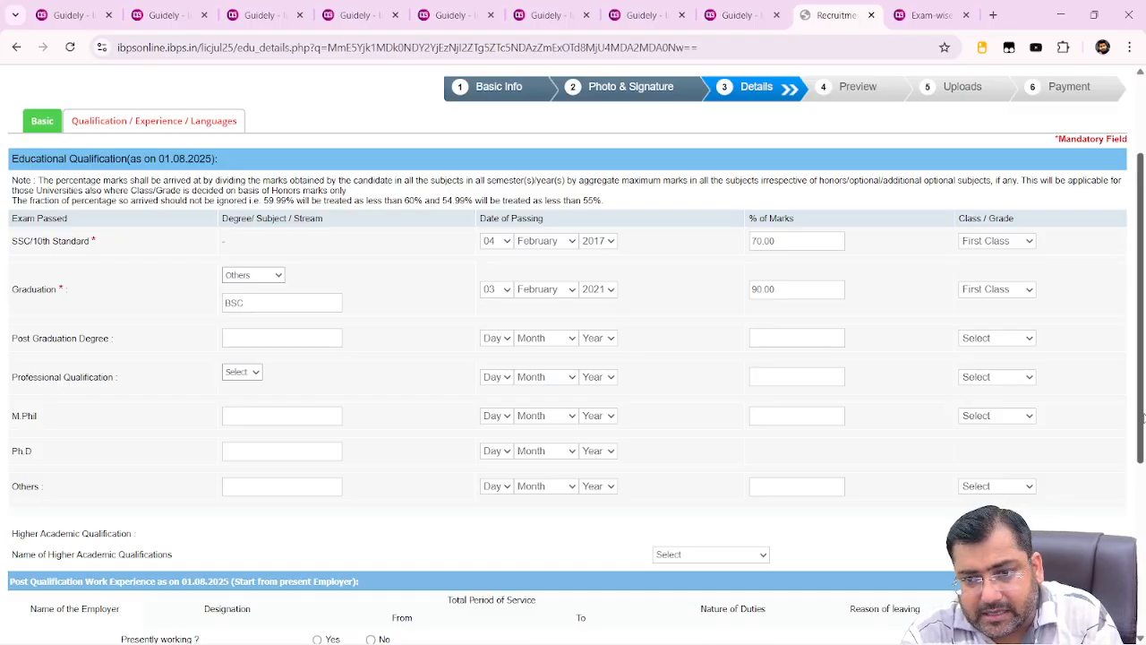
Enter HINDI and ENGLISH as known languages with Read, Write and Speak ticked for both
{"action": "left_click_drag", "start_coordinate": [1143, 417], "coordinate": [1144, 587]}
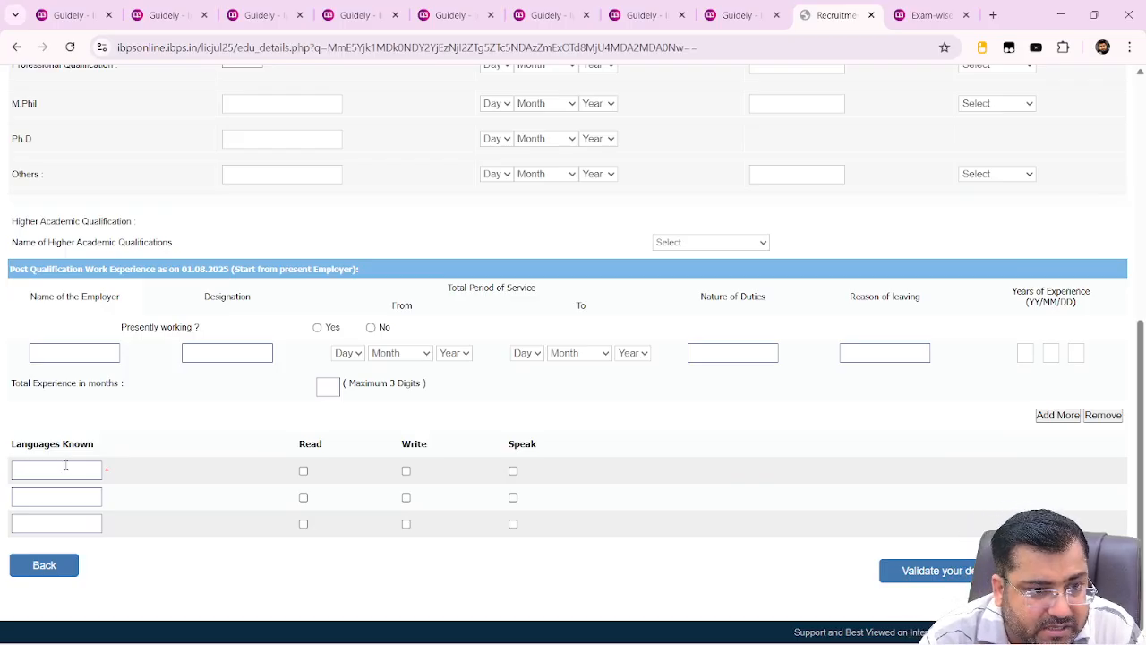
{"action": "type", "text": "HINDI"}
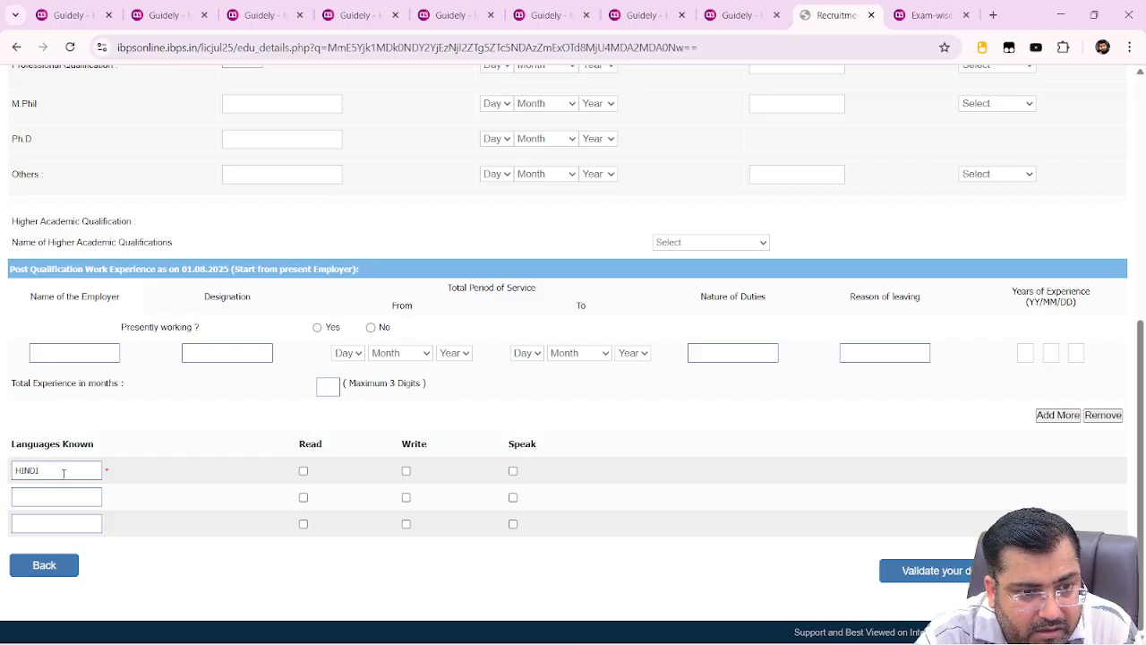
{"action": "type", "text": "EN"}
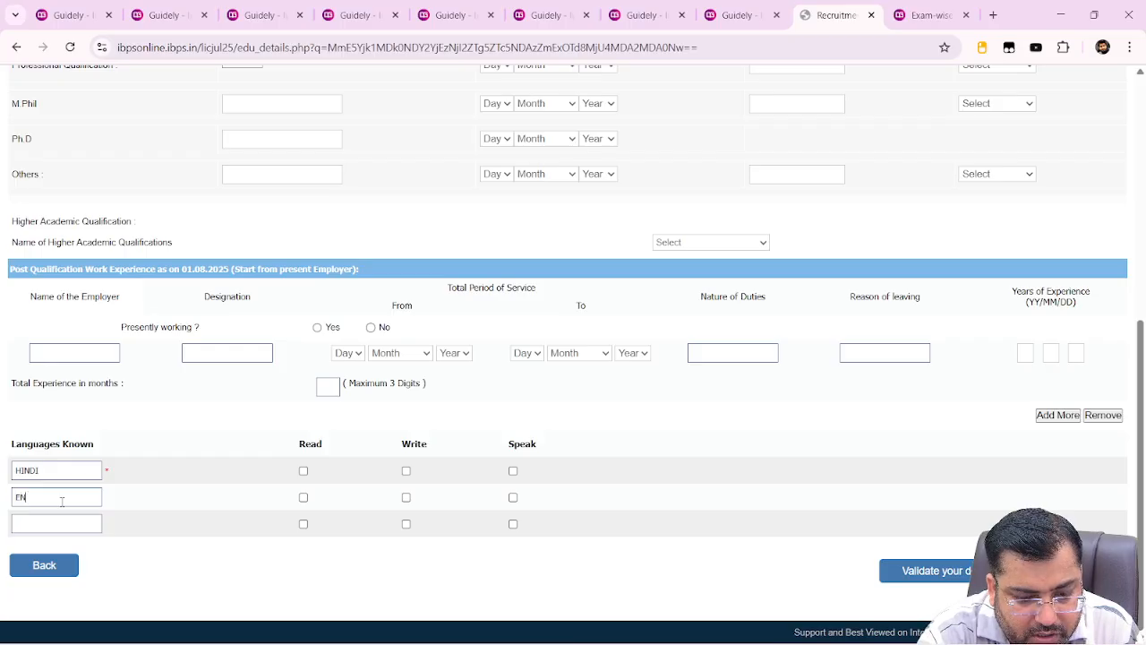
{"action": "type", "text": "GLISH"}
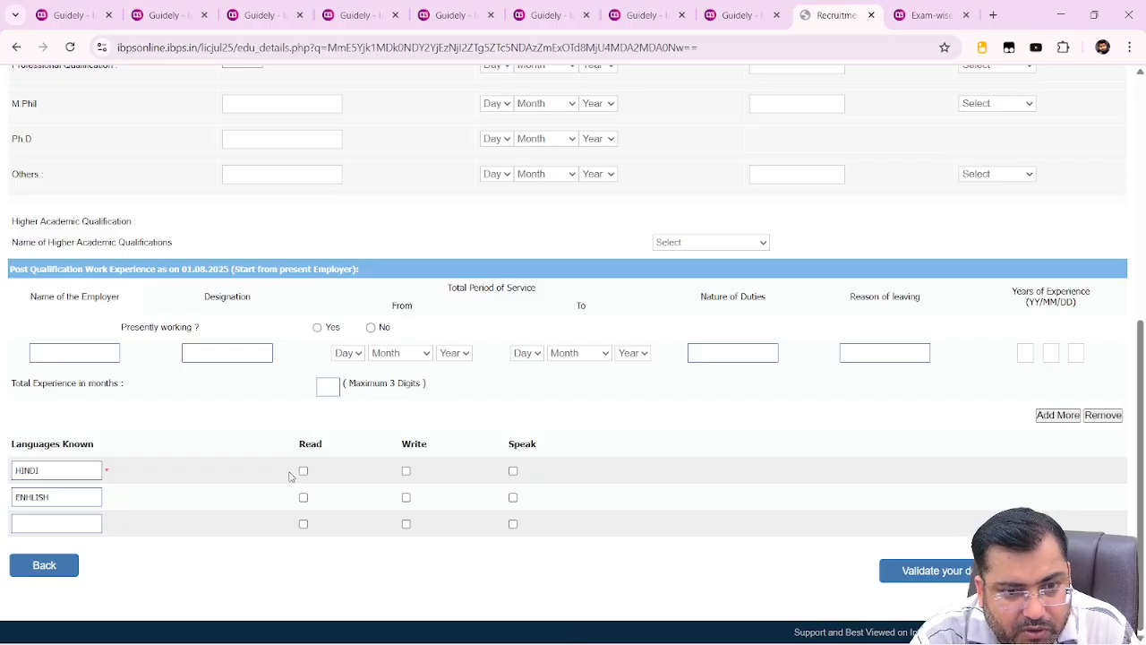
{"action": "left_click", "coordinate": [304, 472]}
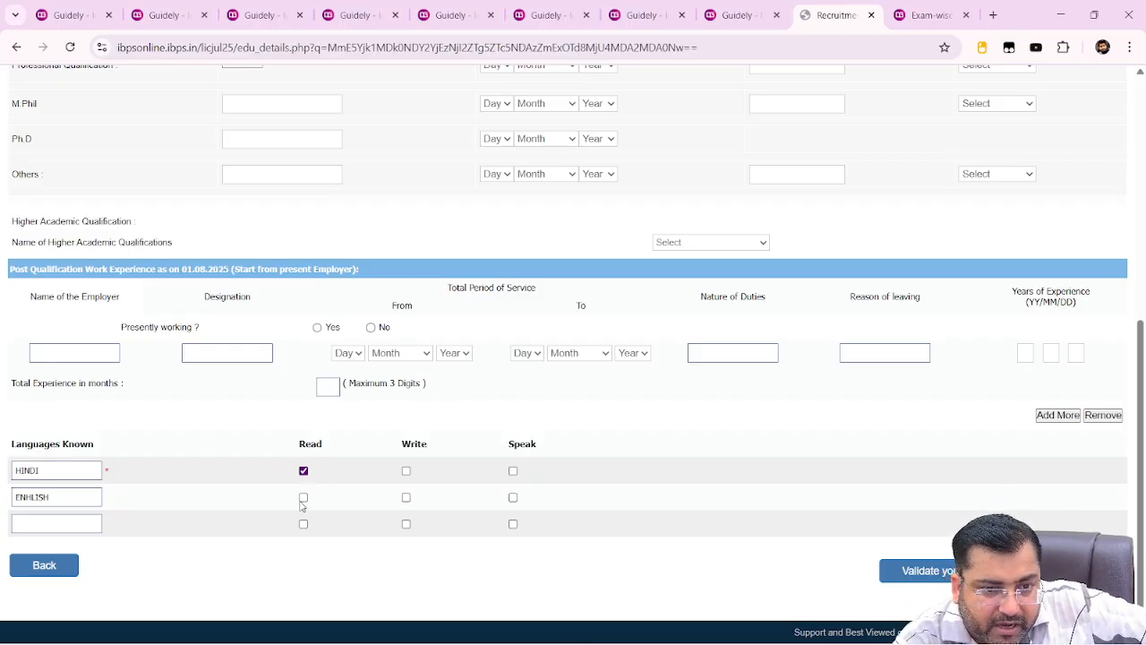
{"action": "left_click", "coordinate": [304, 498]}
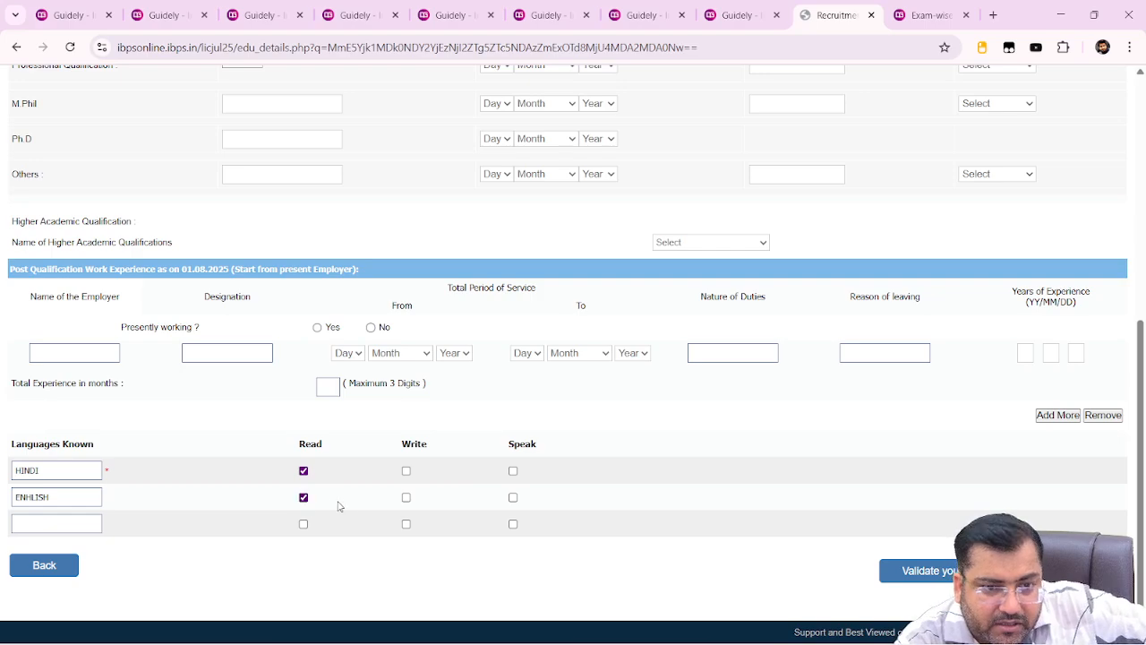
{"action": "left_click", "coordinate": [407, 499]}
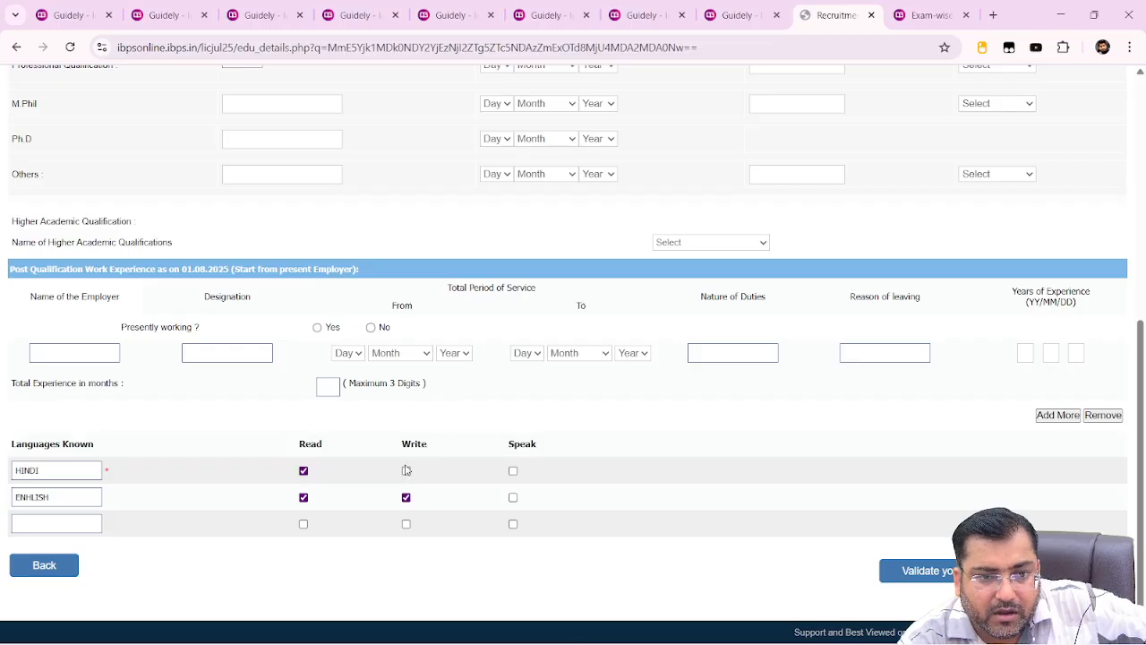
{"action": "left_click", "coordinate": [406, 470]}
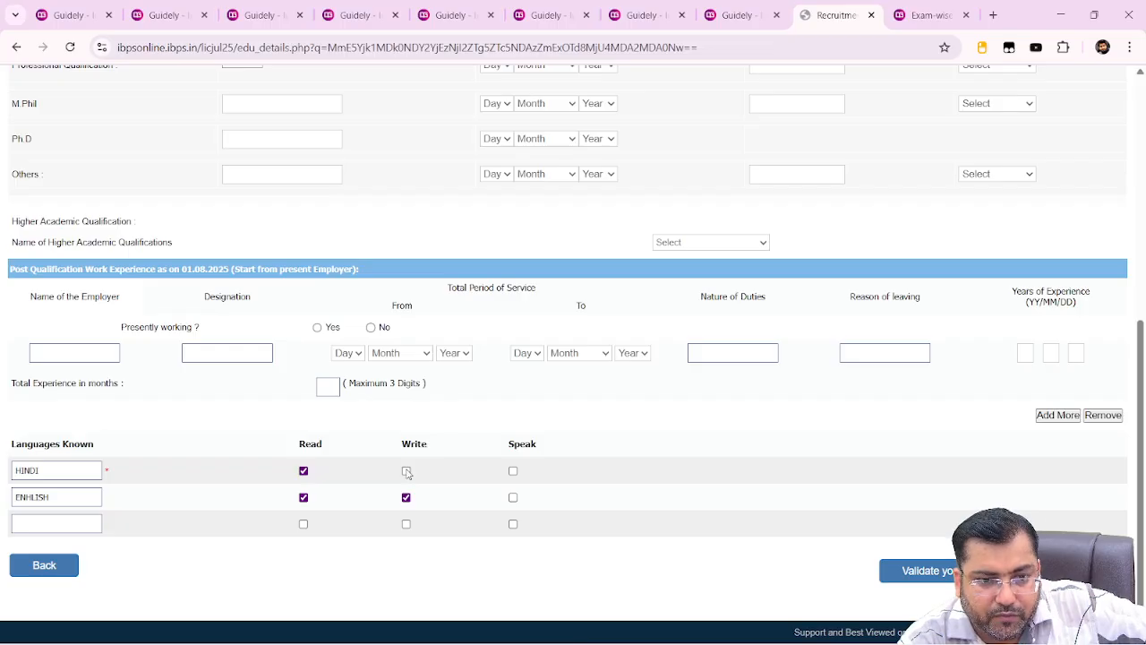
{"action": "left_click", "coordinate": [514, 472]}
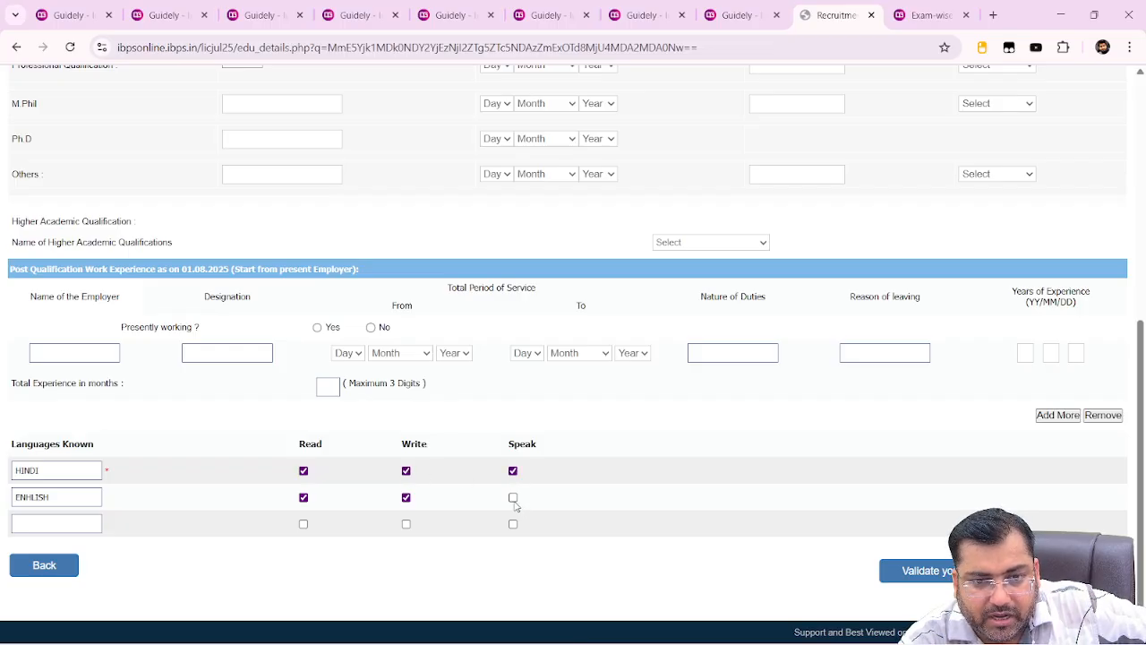
{"action": "left_click", "coordinate": [514, 498]}
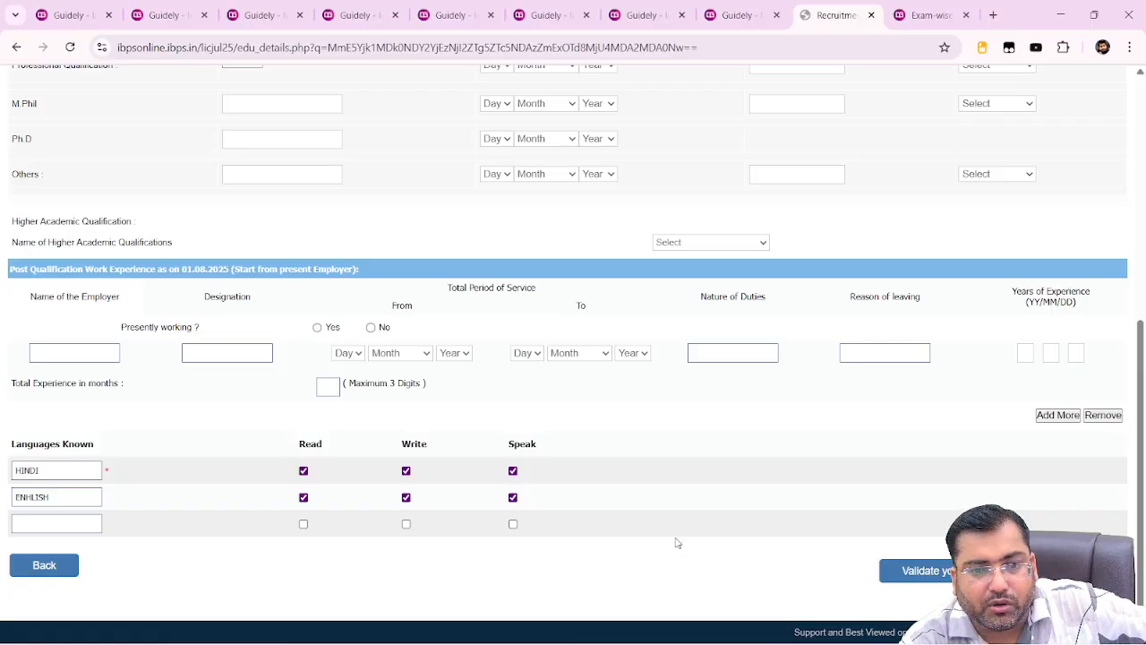
Validate the education and language details, acknowledge the success alert, and continue to the preview
{"action": "left_click", "coordinate": [920, 571]}
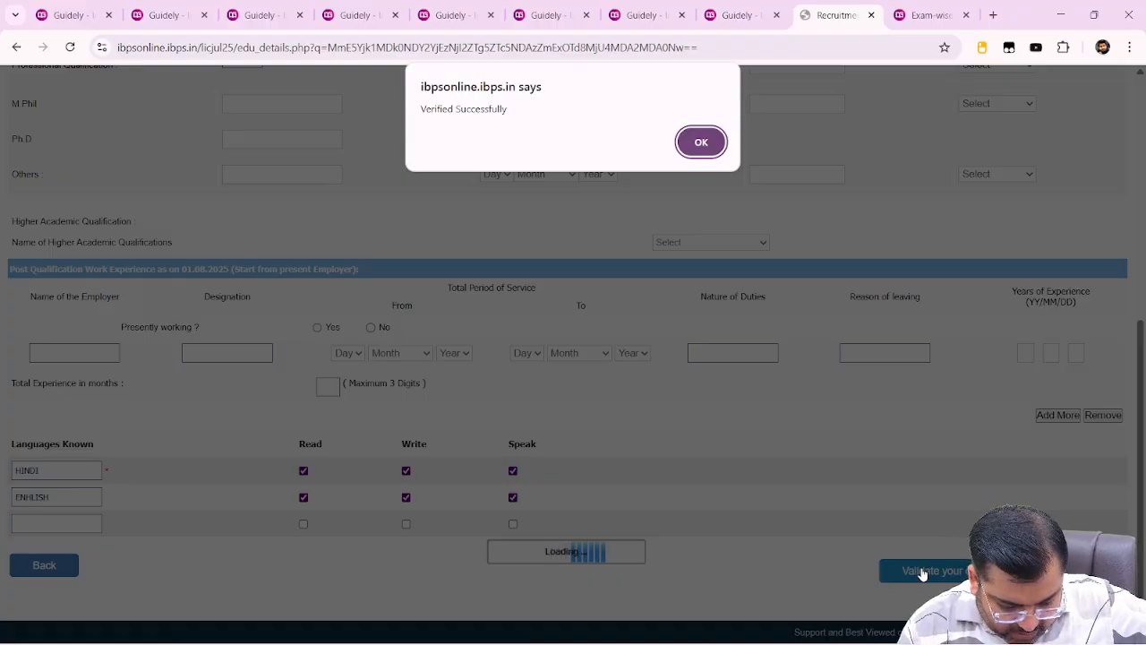
{"action": "left_click", "coordinate": [701, 141]}
{"action": "key", "text": "alt+Tab"}
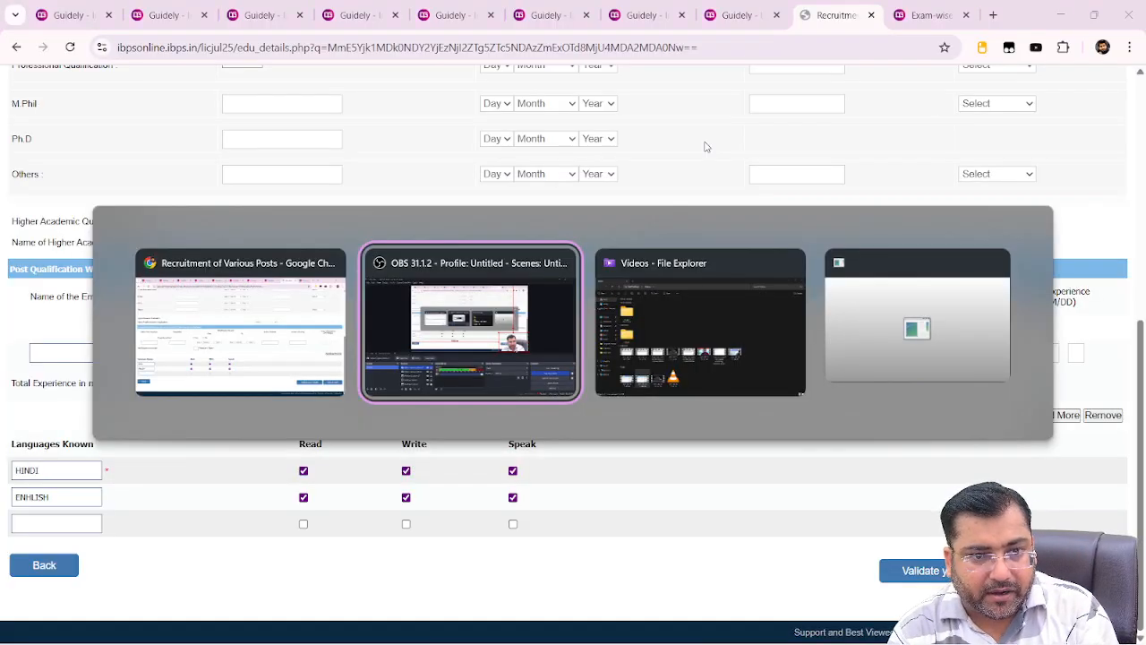
{"action": "key", "text": "alt+Tab"}
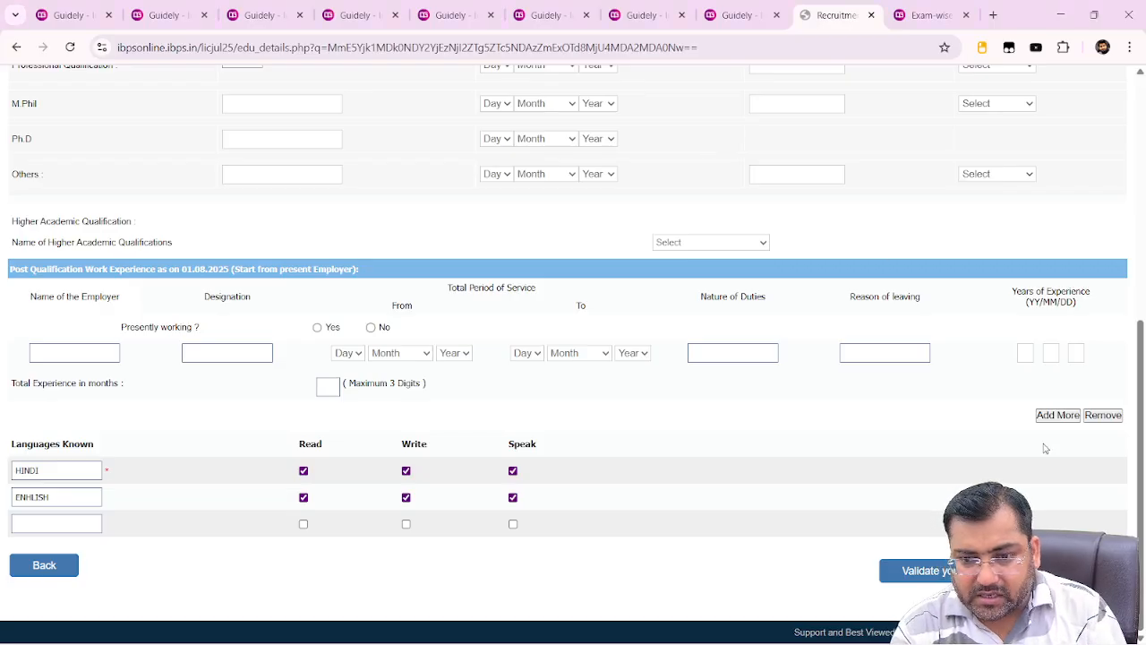
{"action": "left_click", "coordinate": [1074, 570]}
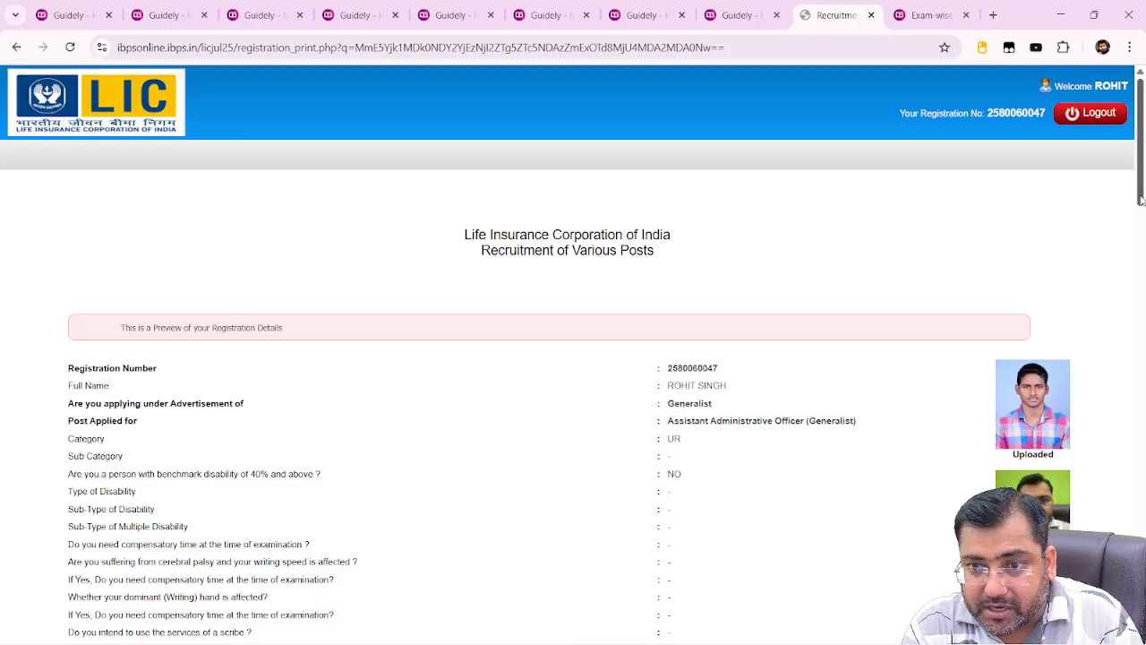
Scroll through the registration preview showing the post, category, religion and photos
{"action": "left_click_drag", "start_coordinate": [1141, 201], "coordinate": [1142, 240]}
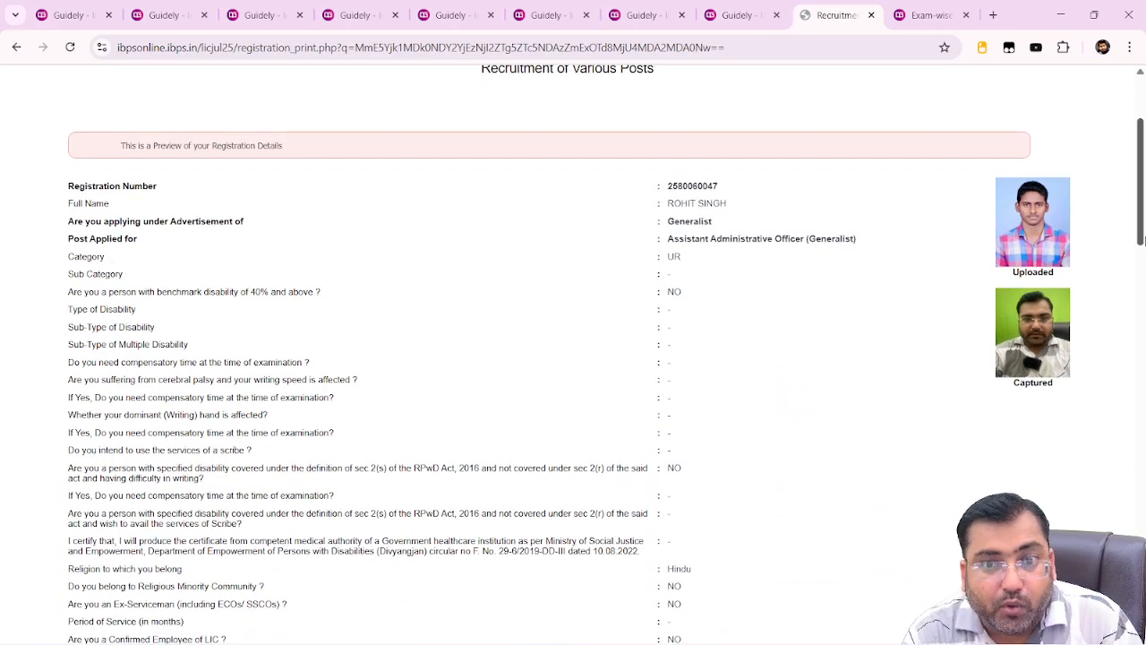
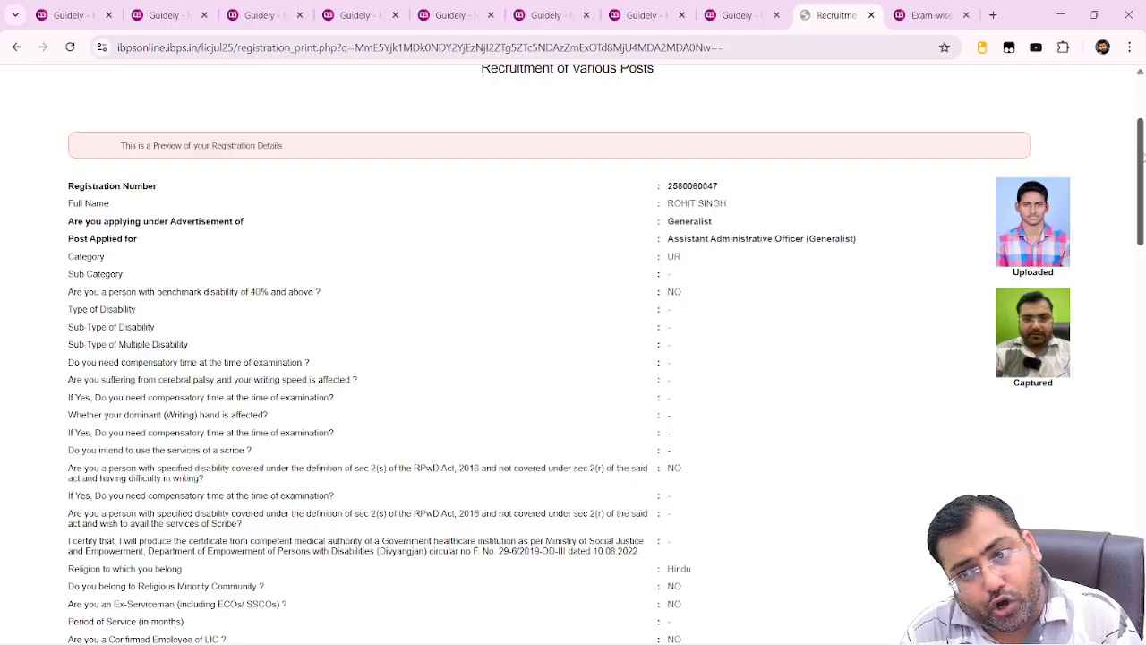
Tick 'I Agree' on the declaration and confirm the final registration on both pop-ups
{"action": "left_click_drag", "start_coordinate": [1142, 157], "coordinate": [1133, 544]}
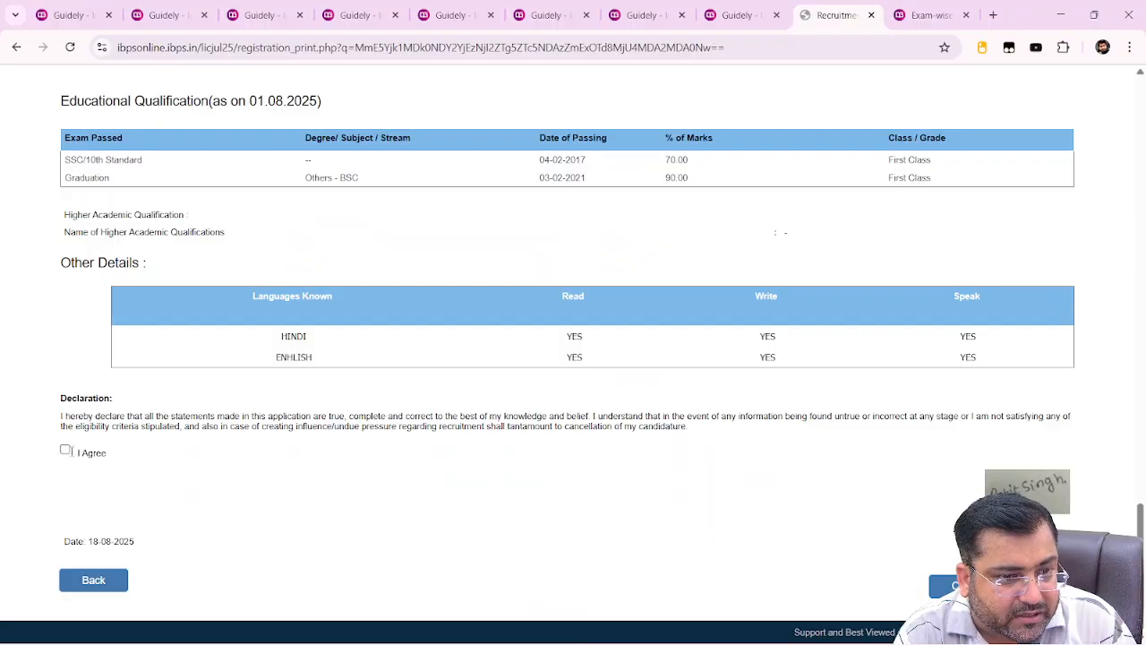
{"action": "left_click", "coordinate": [65, 451]}
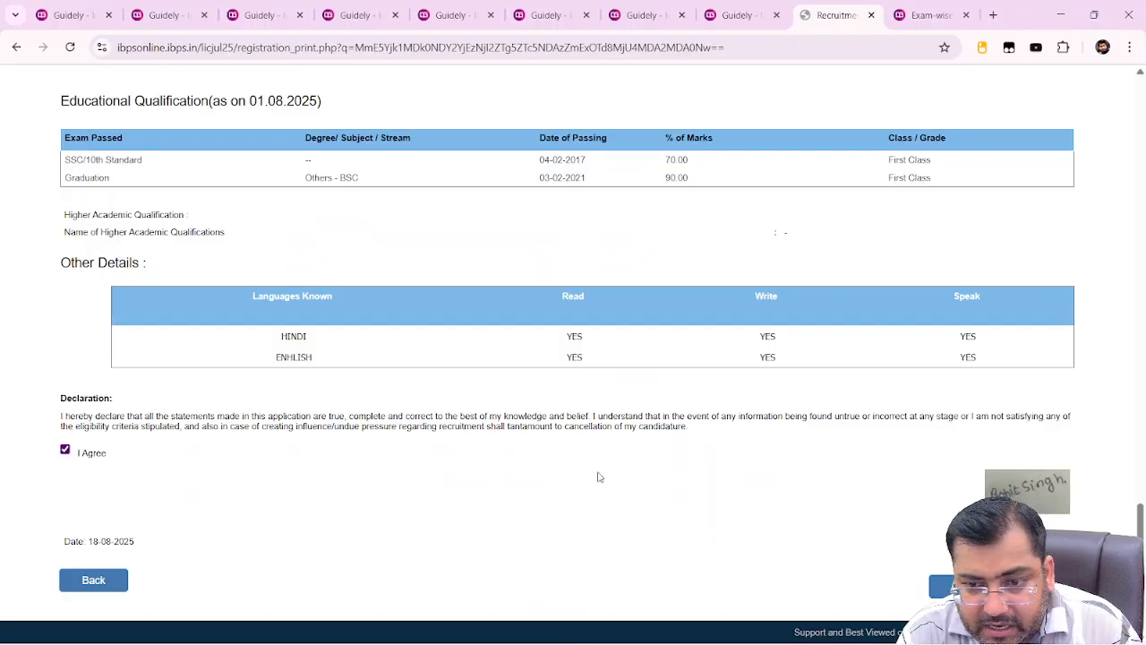
{"action": "left_click", "coordinate": [940, 587]}
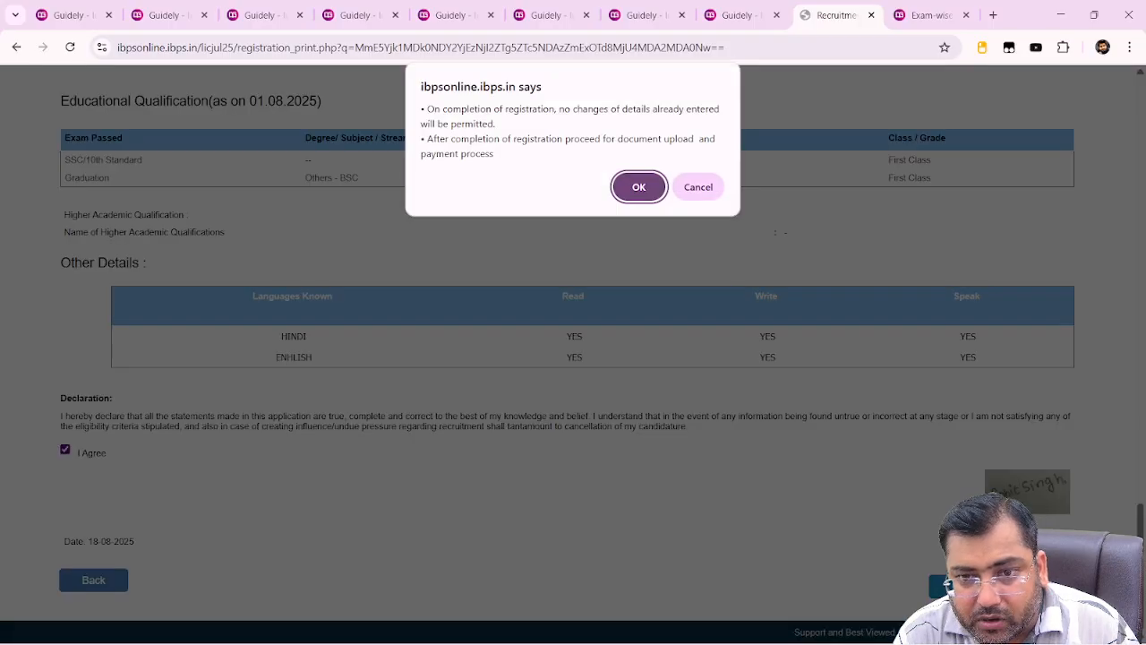
{"action": "left_click", "coordinate": [639, 185]}
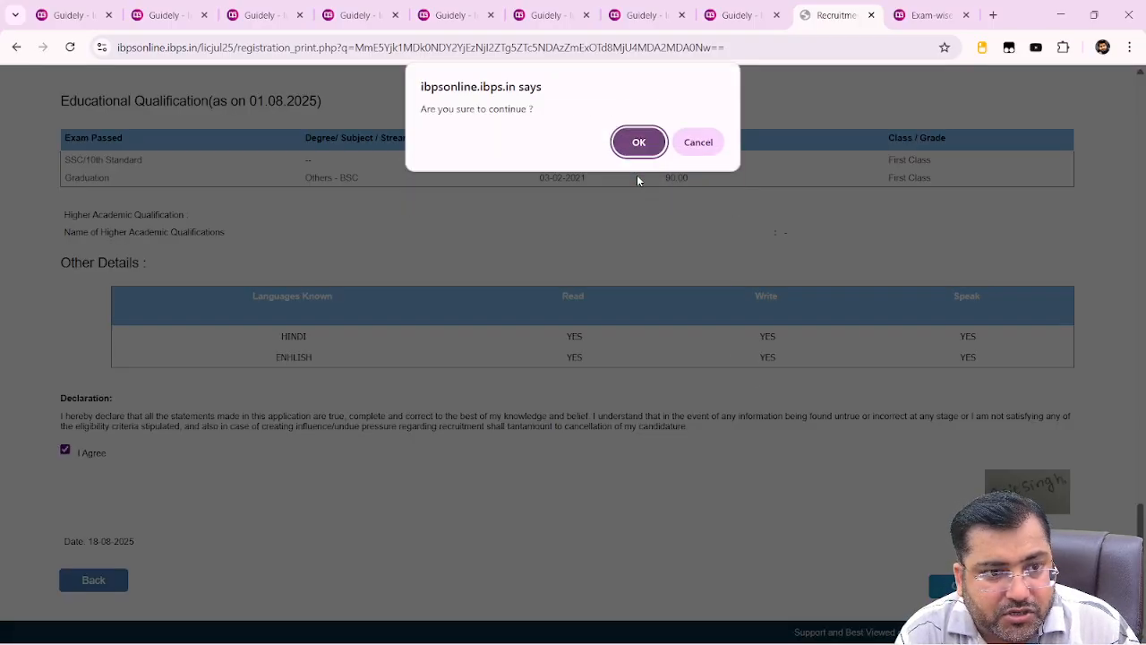
{"action": "left_click", "coordinate": [637, 142]}
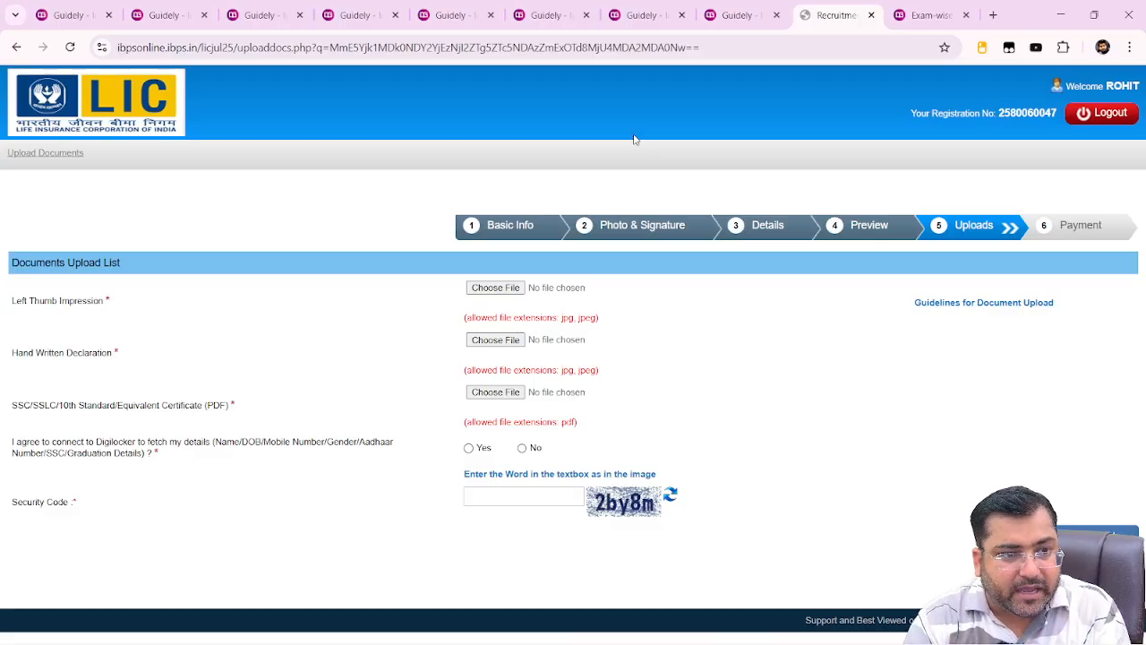
Upload THUMB.jpg from the clerk form folder as the Left Thumb Impression
{"action": "left_click", "coordinate": [514, 290]}
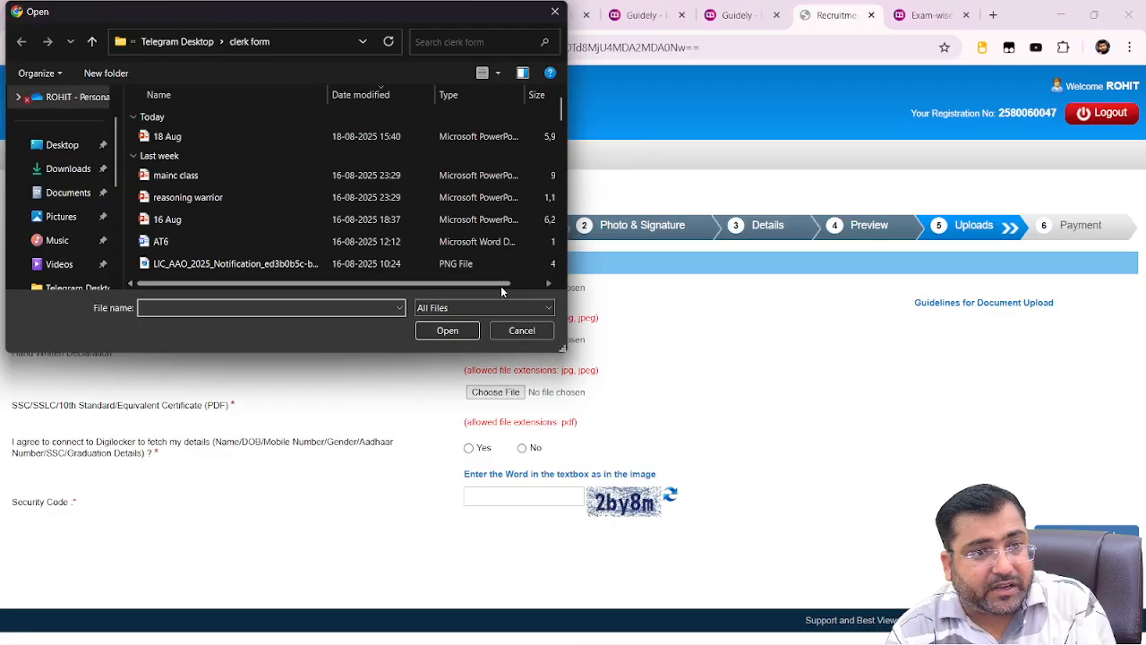
{"action": "left_click", "coordinate": [207, 200]}
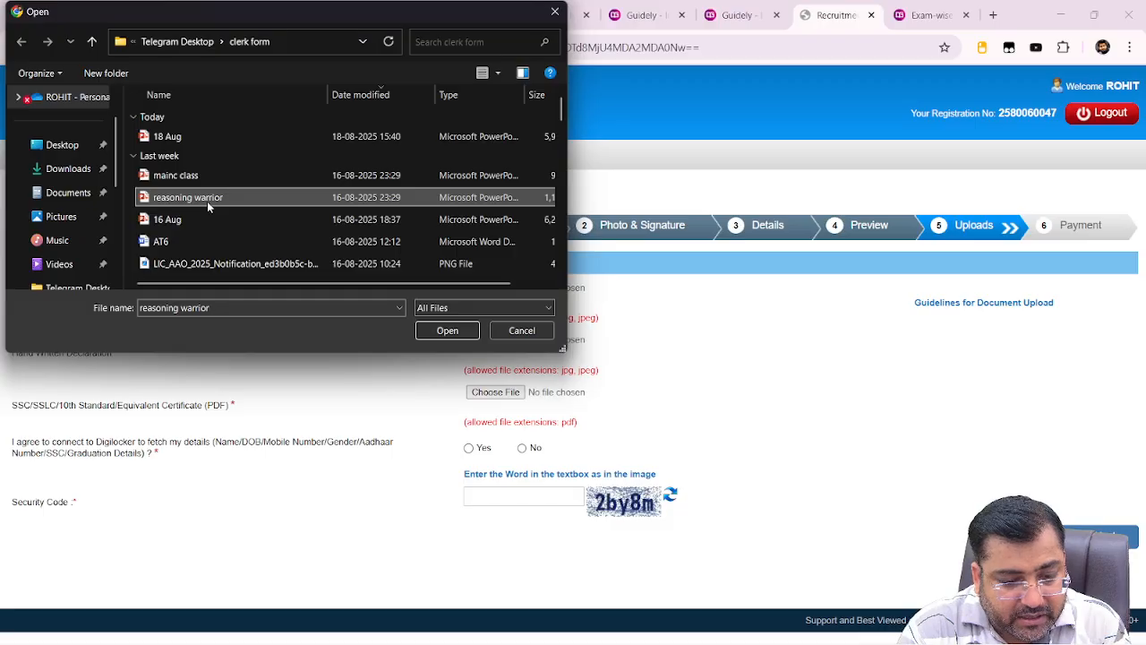
{"action": "key", "text": "t"}
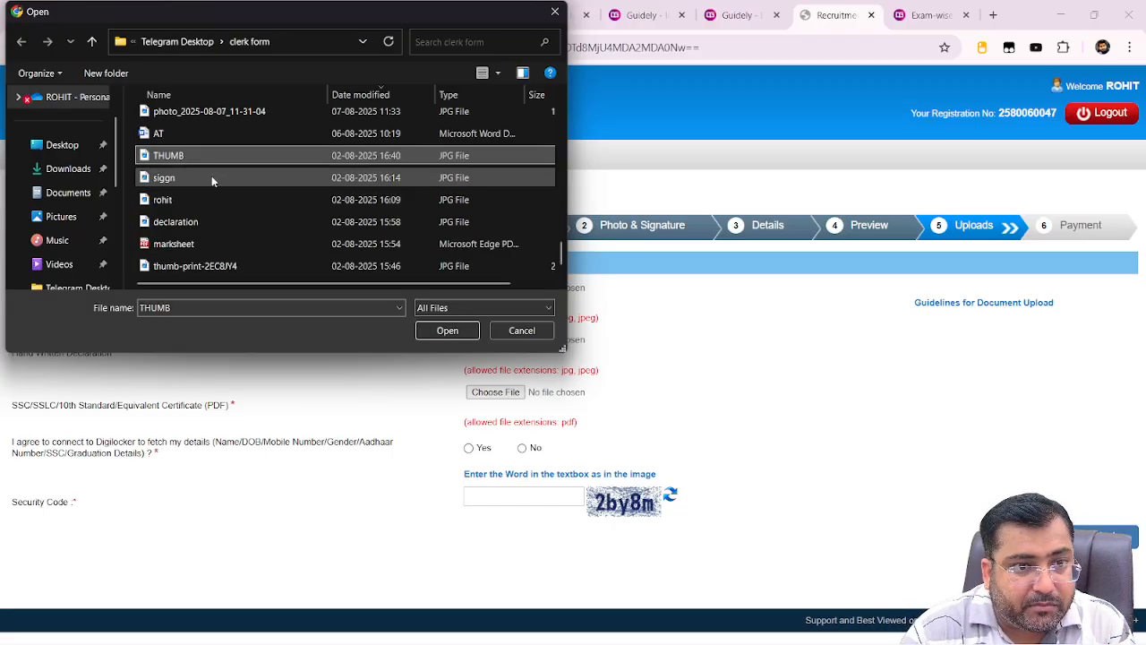
{"action": "double_click", "coordinate": [218, 157]}
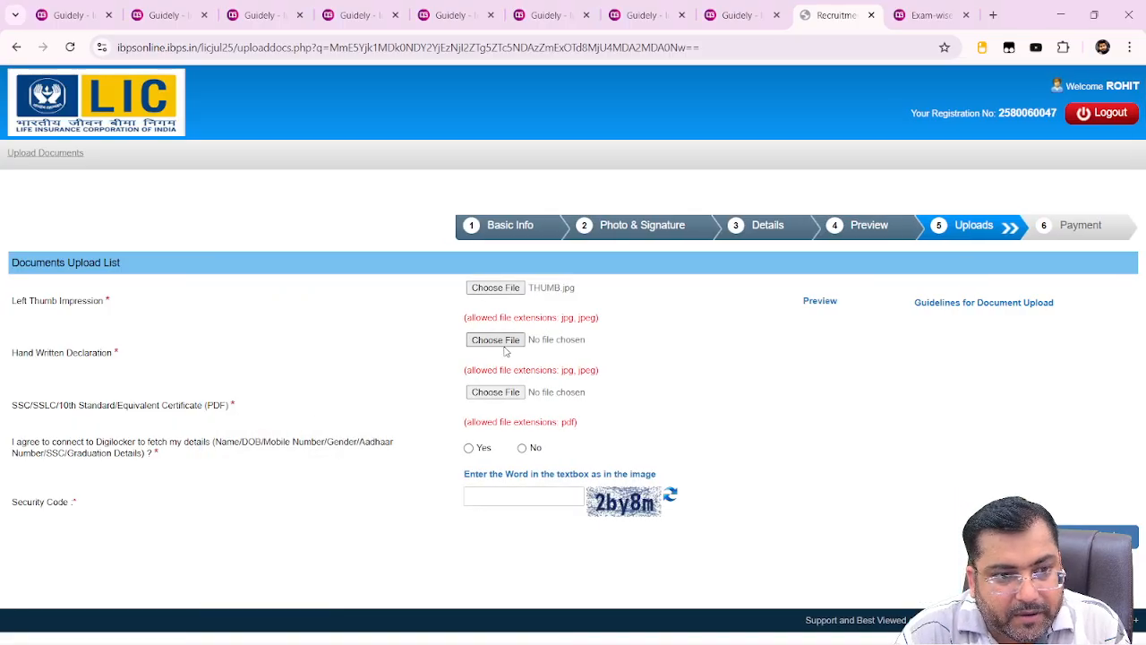
Upload declaration.jpg as the Hand Written Declaration and accept its preview
{"action": "left_click", "coordinate": [503, 343]}
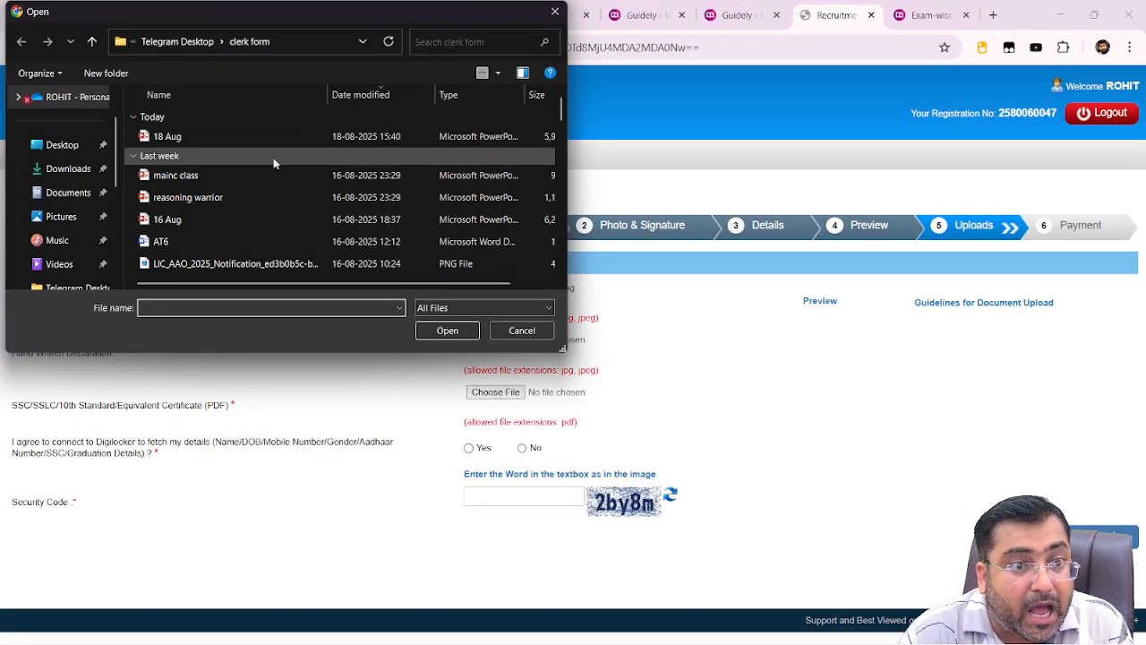
{"action": "left_click", "coordinate": [262, 177]}
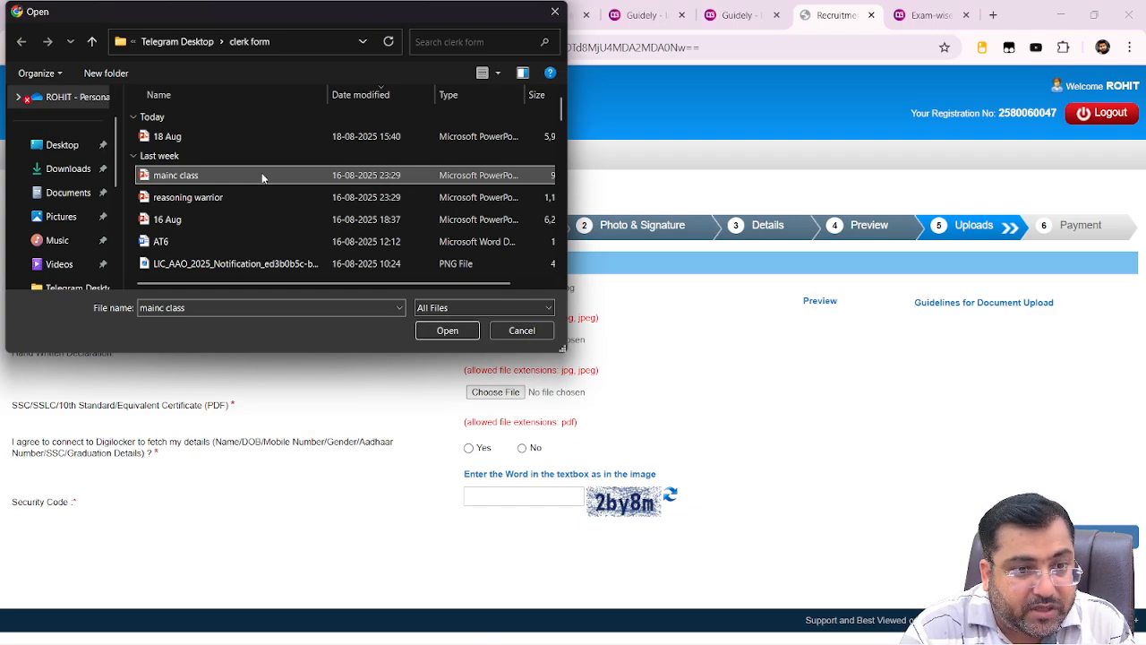
{"action": "key", "text": "d"}
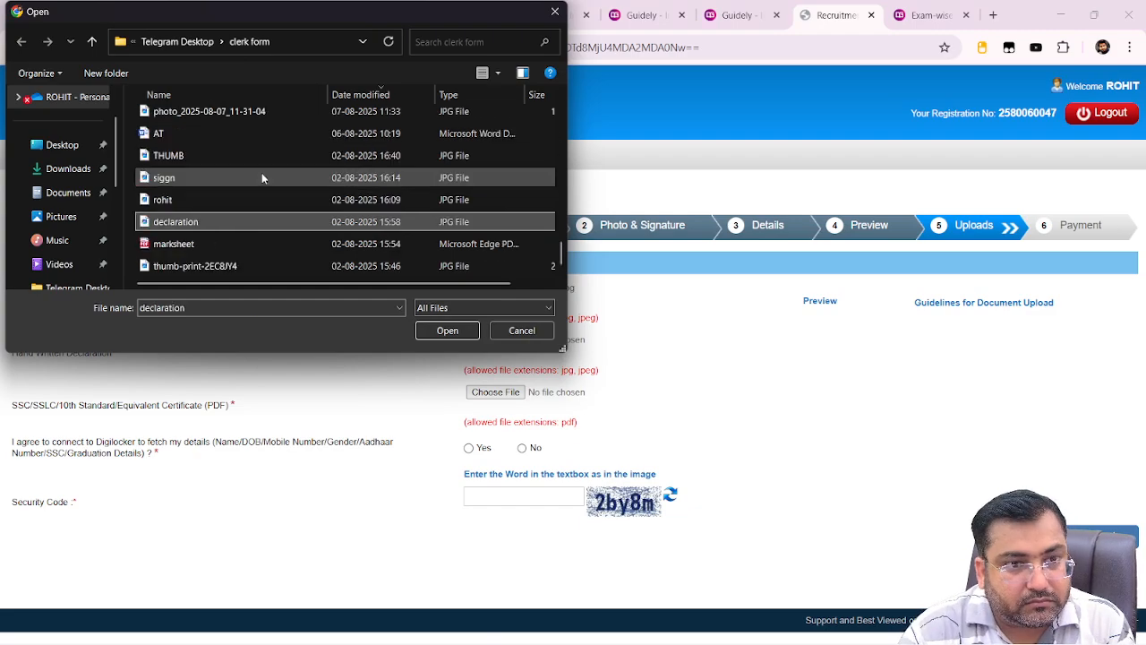
{"action": "double_click", "coordinate": [221, 227]}
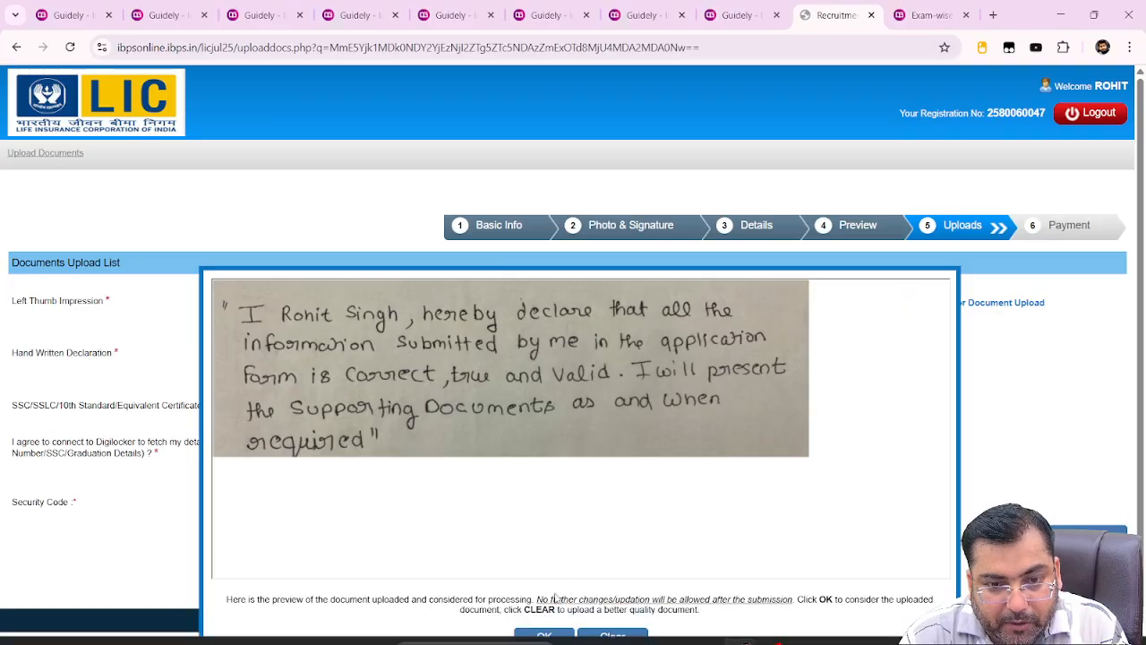
{"action": "left_click", "coordinate": [544, 637]}
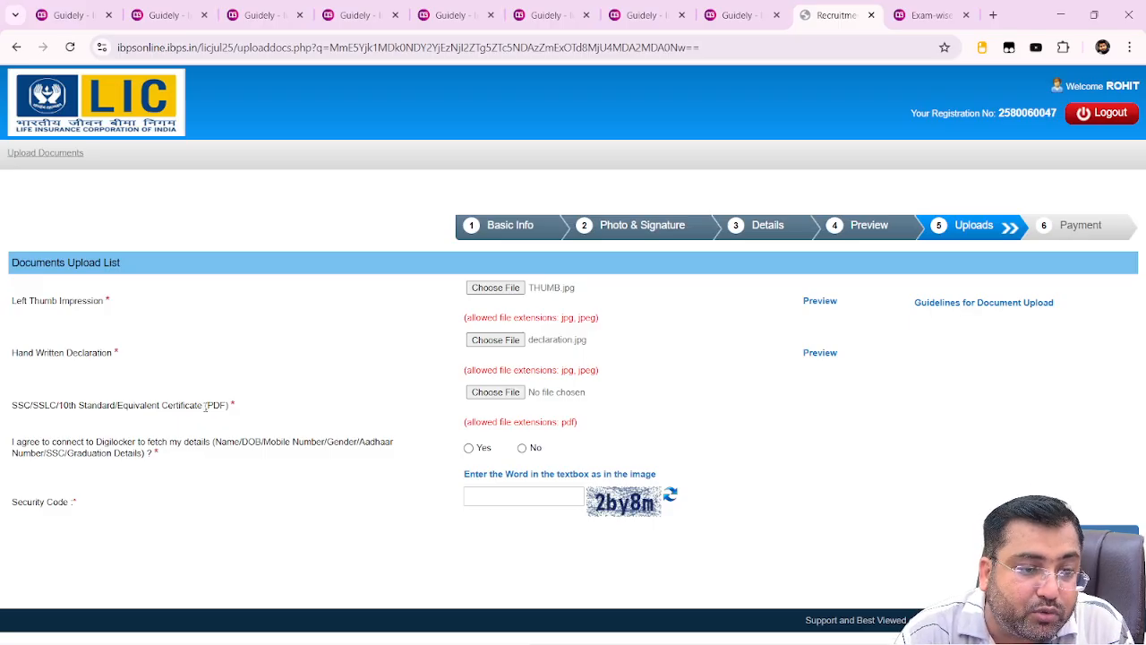
{"action": "left_click_drag", "start_coordinate": [206, 406], "coordinate": [249, 407]}
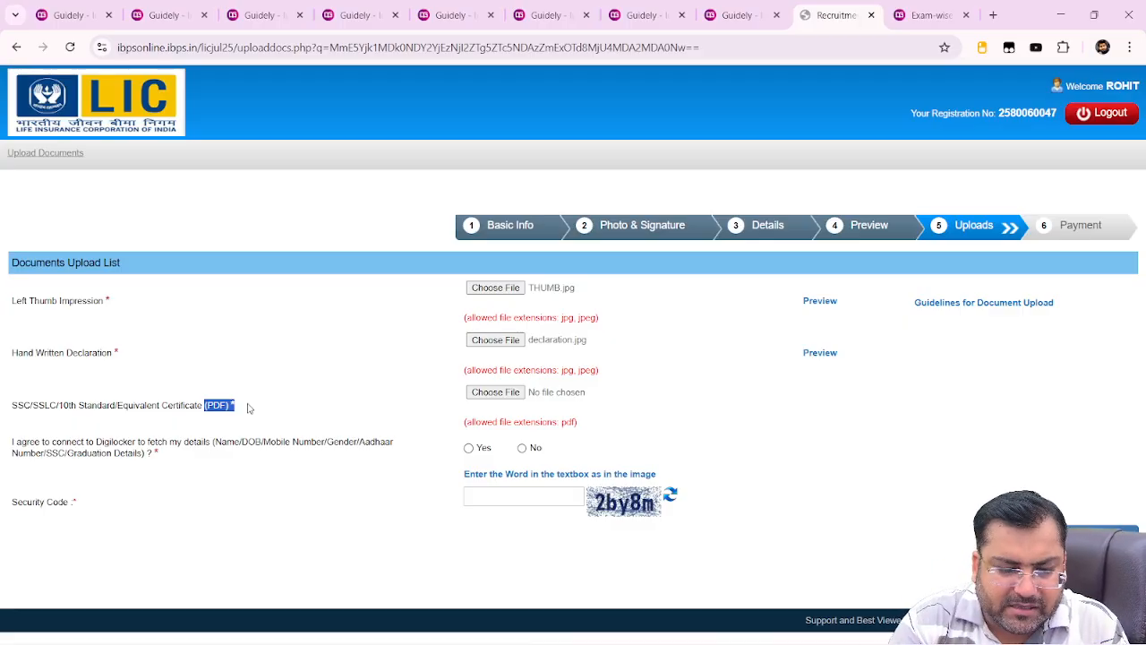
Try the LIC_AAO PNG as the 10th certificate and see it rejected as non-PDF
{"action": "left_click", "coordinate": [495, 392]}
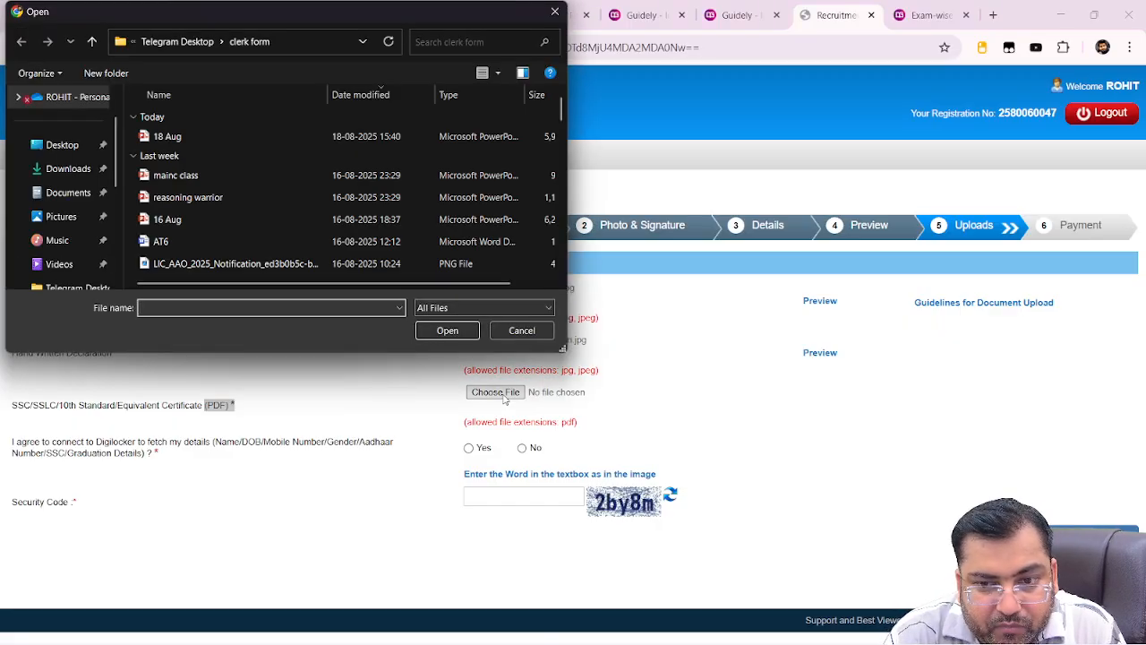
{"action": "double_click", "coordinate": [223, 264]}
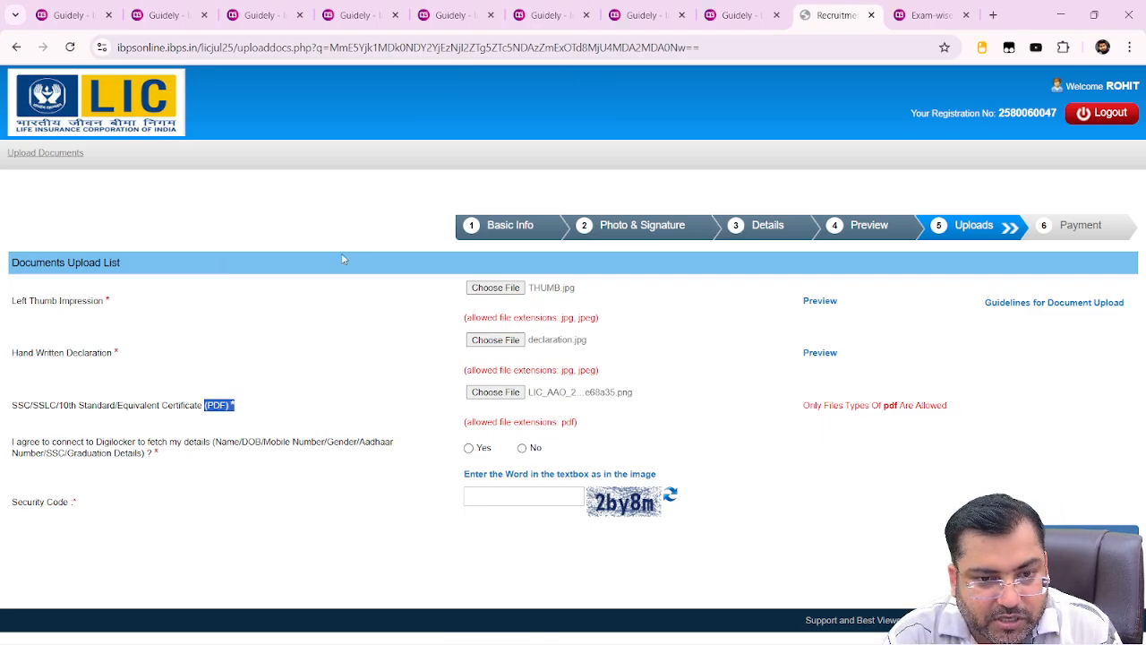
{"action": "key", "text": "alt+Tab"}
{"action": "key", "text": "alt+Tab"}
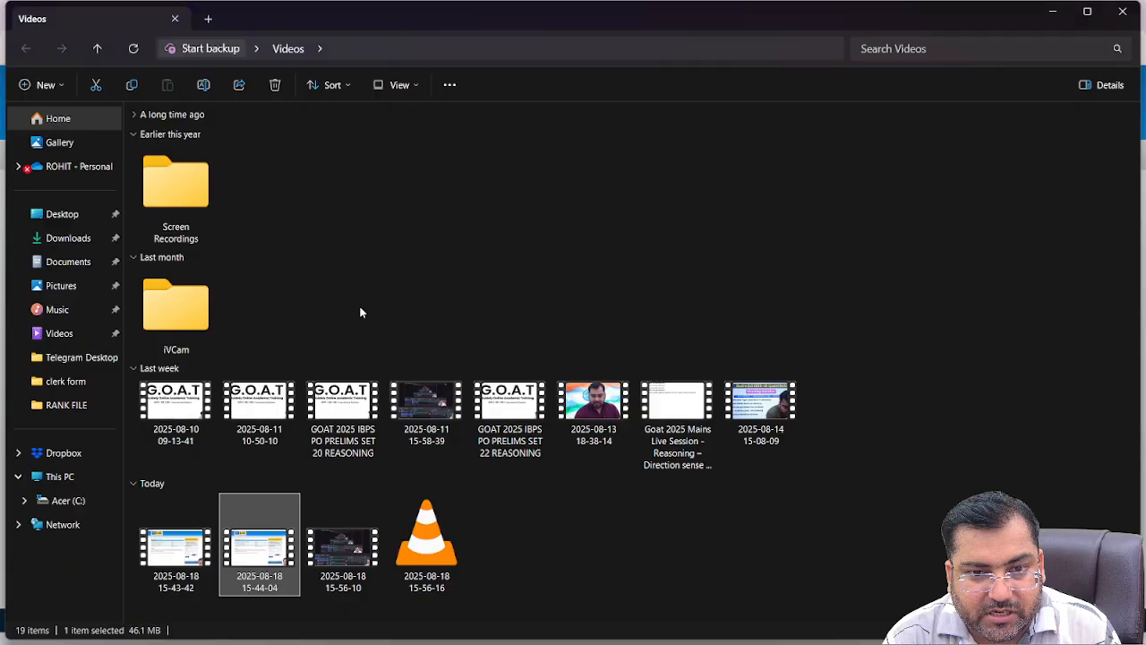
Open marksheet.pdf from the clerk form folder under Telegram Desktop
{"action": "left_click", "coordinate": [60, 359]}
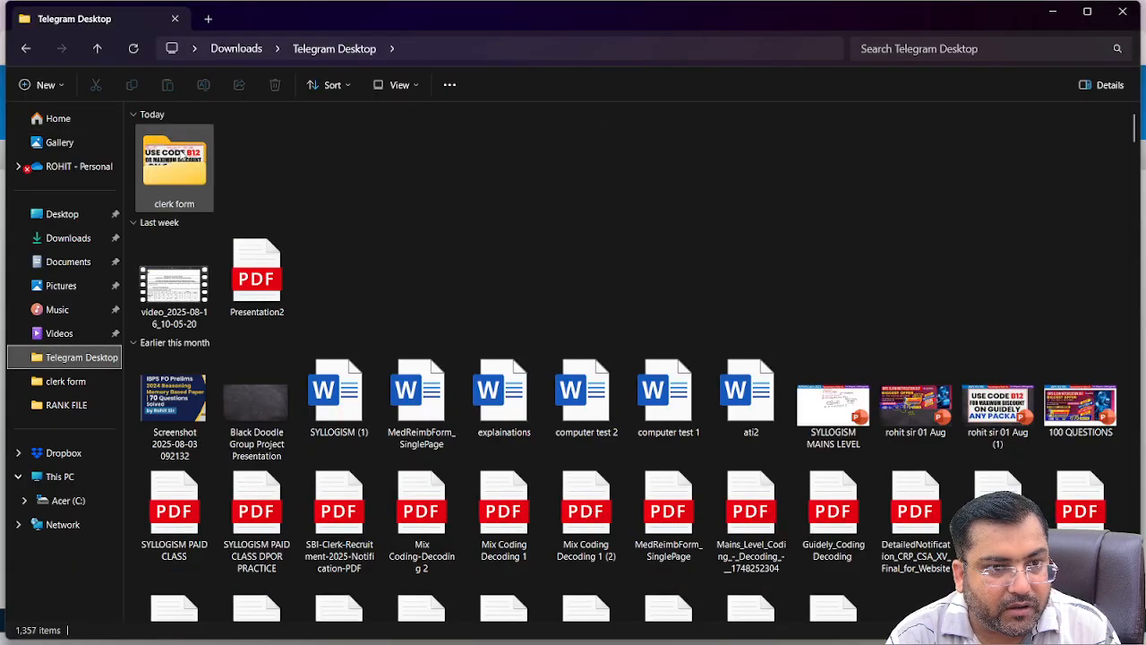
{"action": "double_click", "coordinate": [179, 151]}
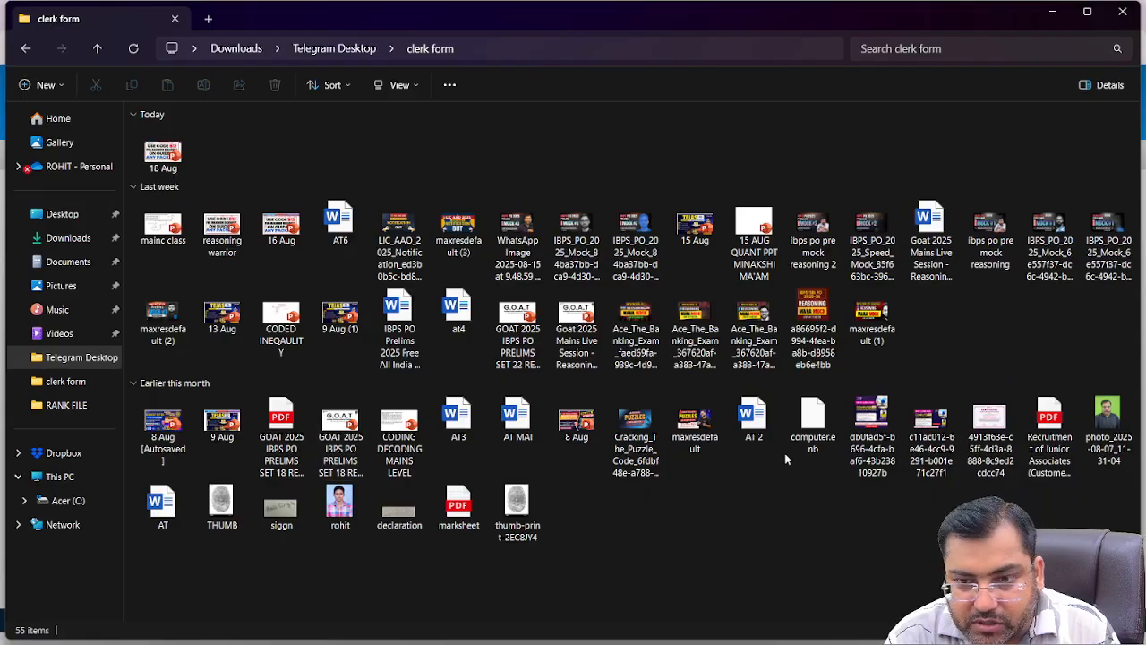
{"action": "left_click", "coordinate": [460, 509]}
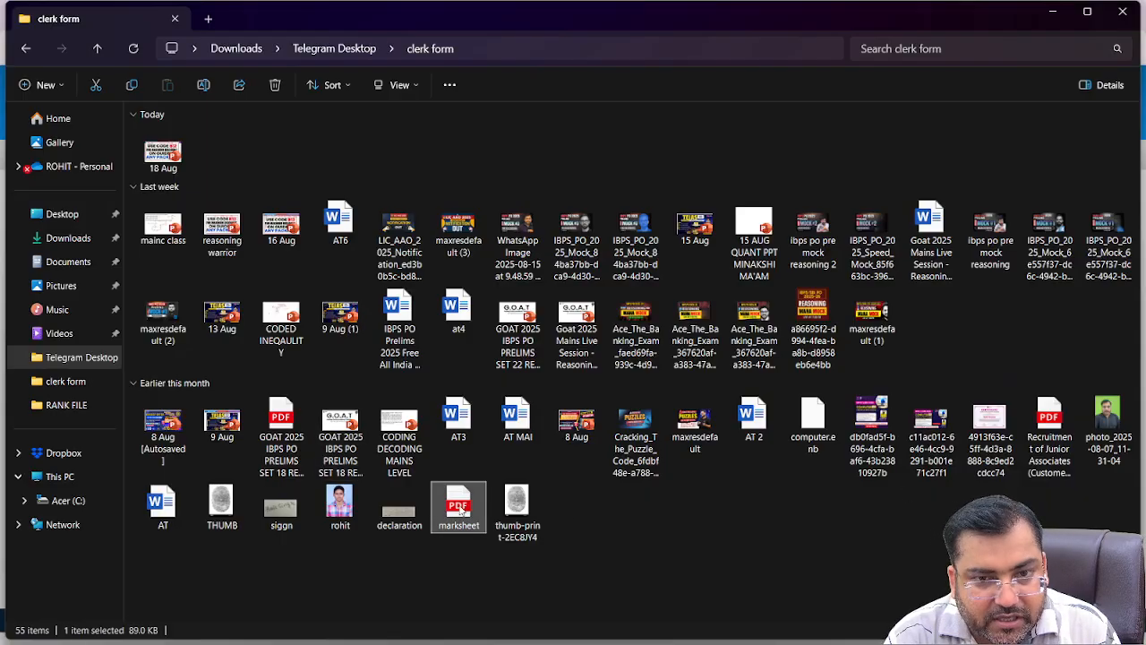
{"action": "double_click", "coordinate": [460, 507]}
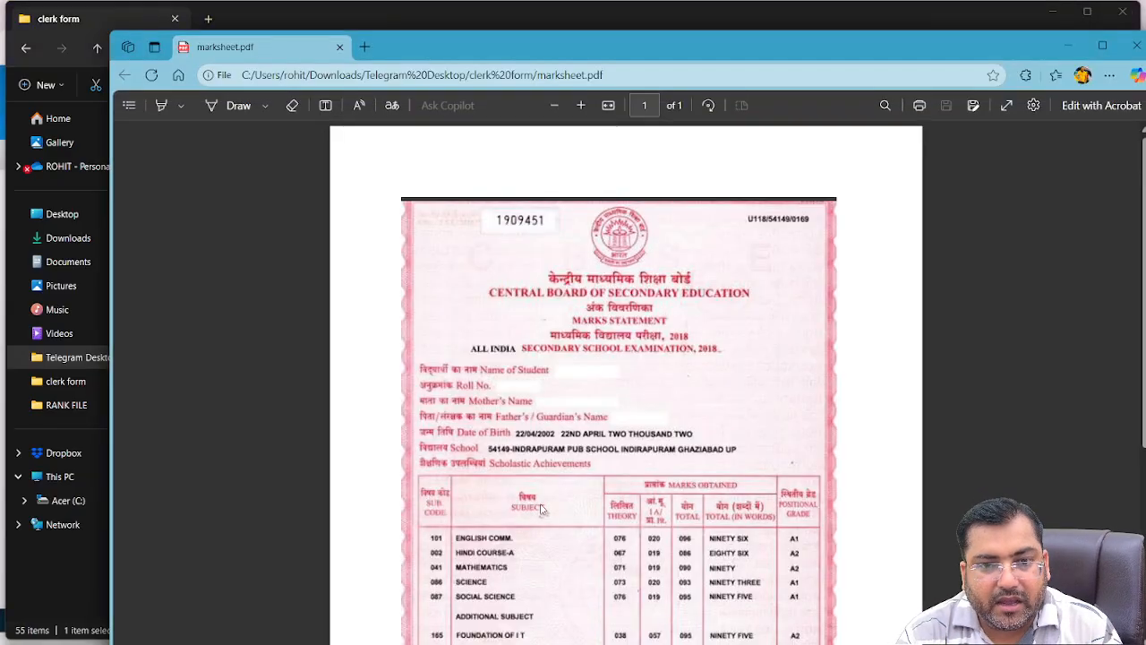
Show marksheet.pdf full-screen in Edge's PDF viewer
{"action": "scroll", "coordinate": [555, 511], "scroll_direction": "down", "scroll_amount": 2}
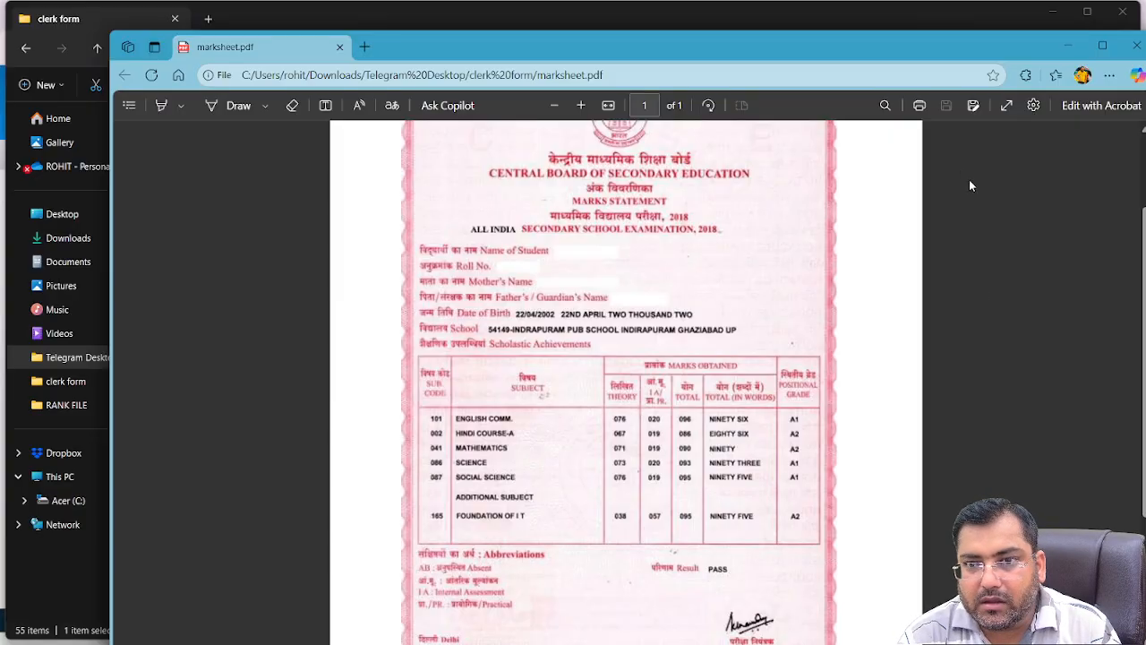
{"action": "left_click", "coordinate": [1007, 105]}
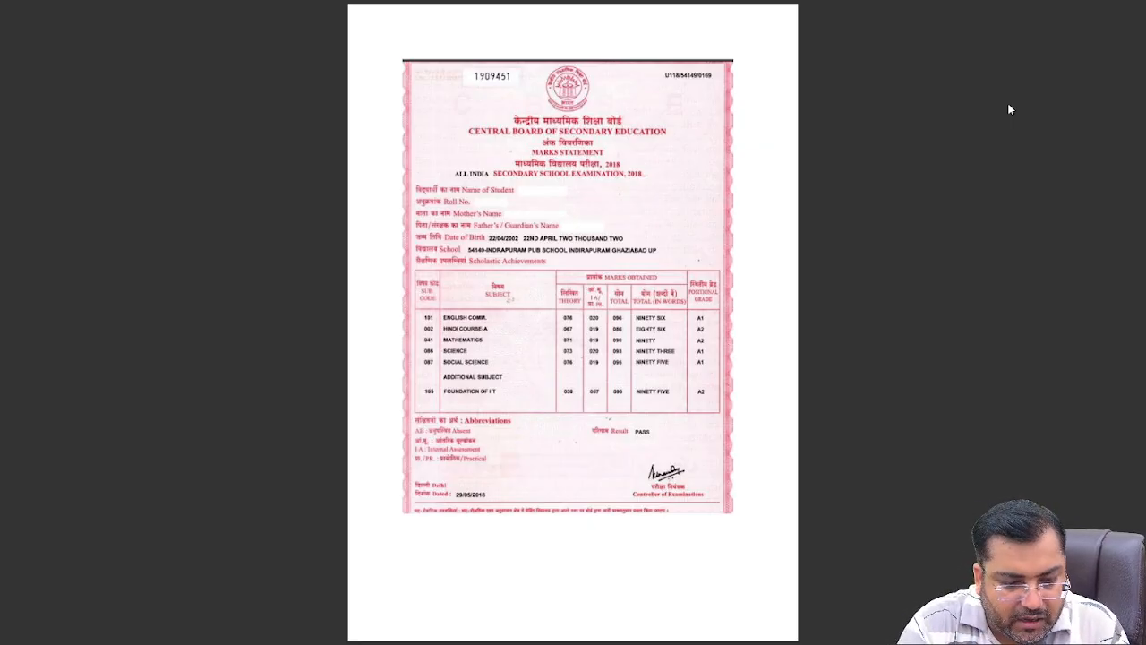
{"action": "key", "text": "super"}
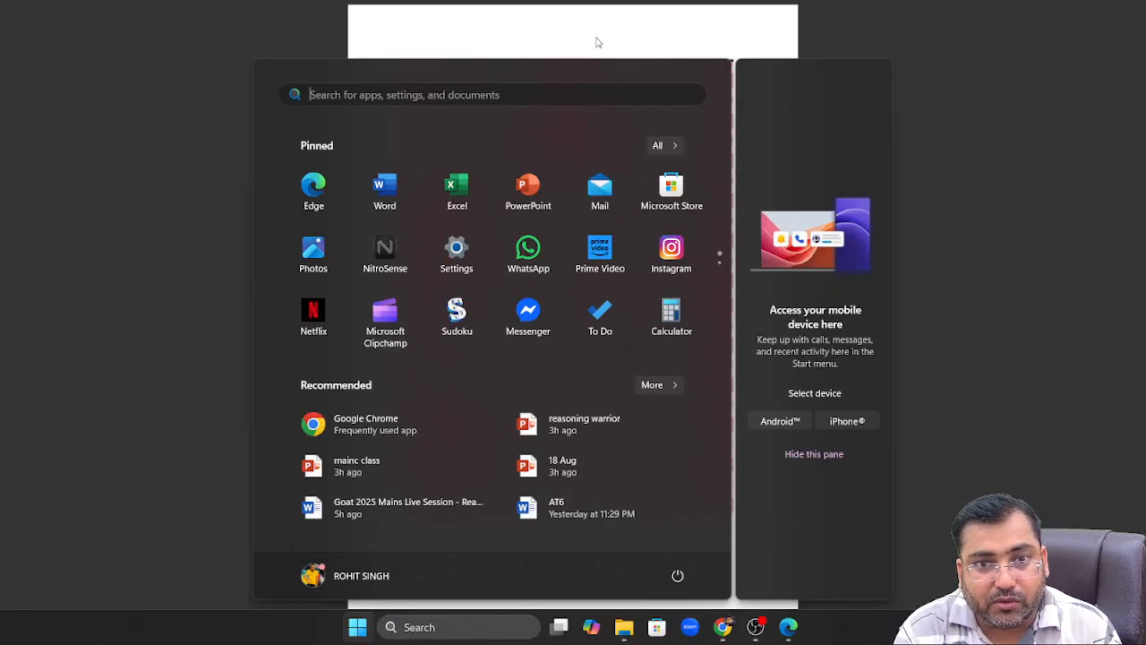
{"action": "left_click", "coordinate": [596, 37]}
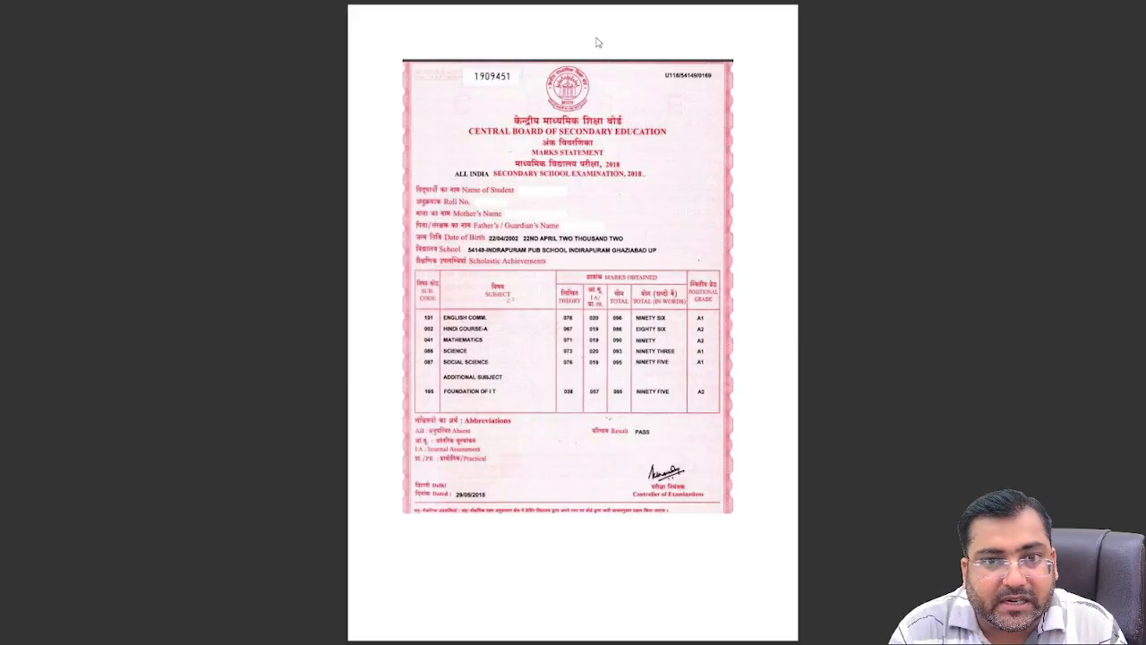
Snip a region of the marksheet page and check the notifications panel
{"action": "key", "text": "super+shift+s"}
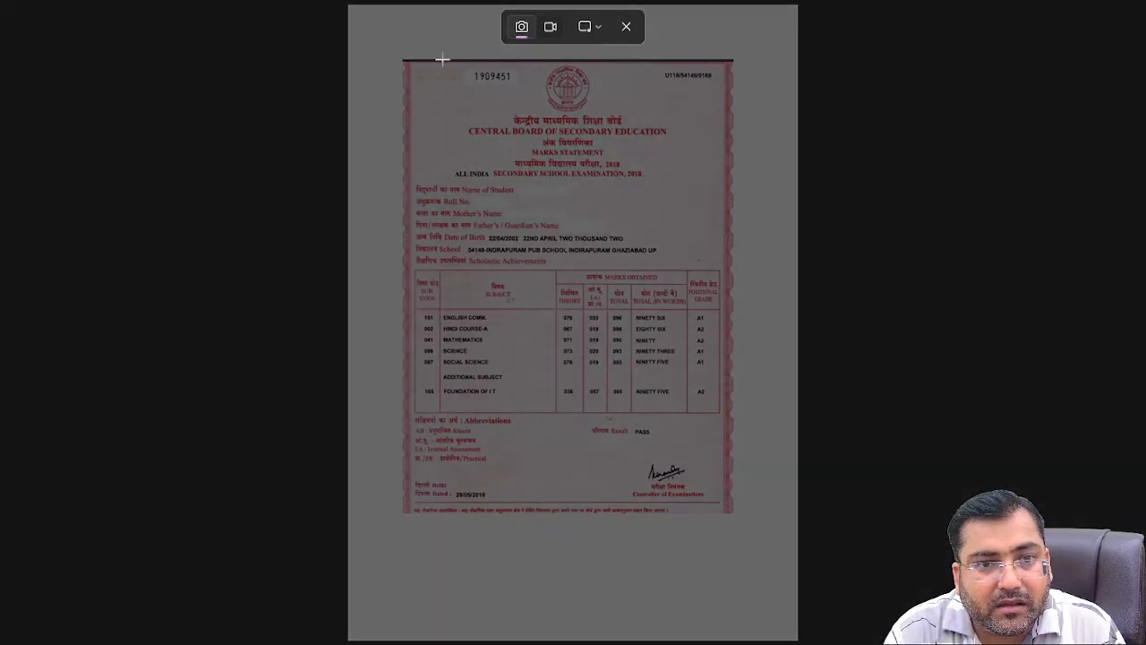
{"action": "left_click_drag", "start_coordinate": [381, 31], "coordinate": [792, 580]}
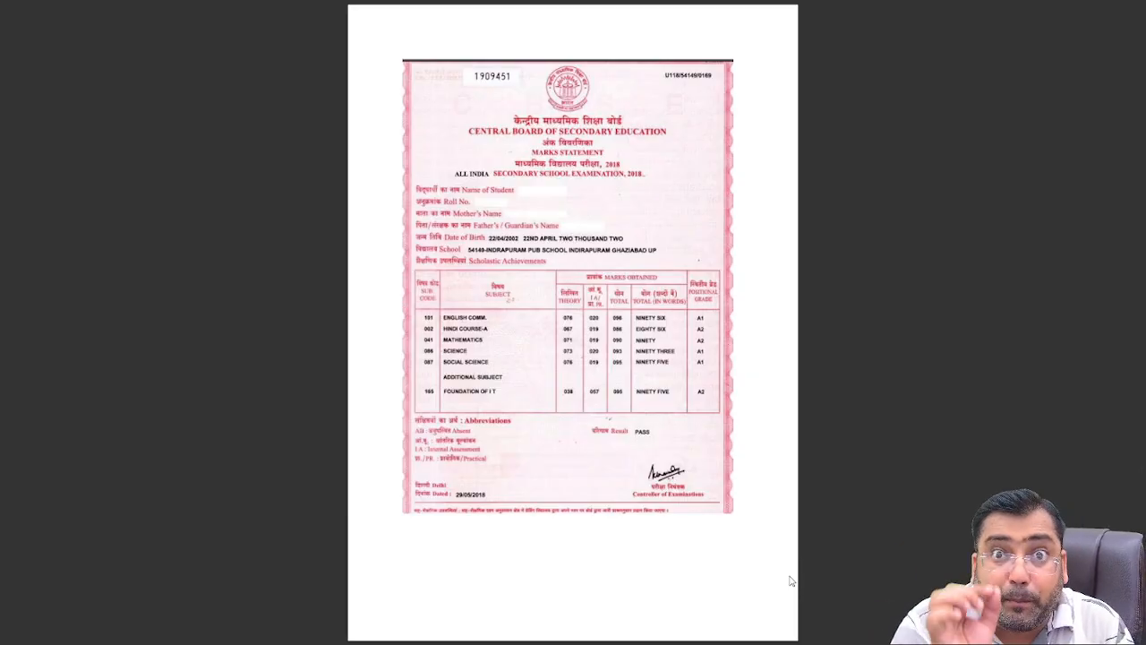
{"action": "key", "text": "super"}
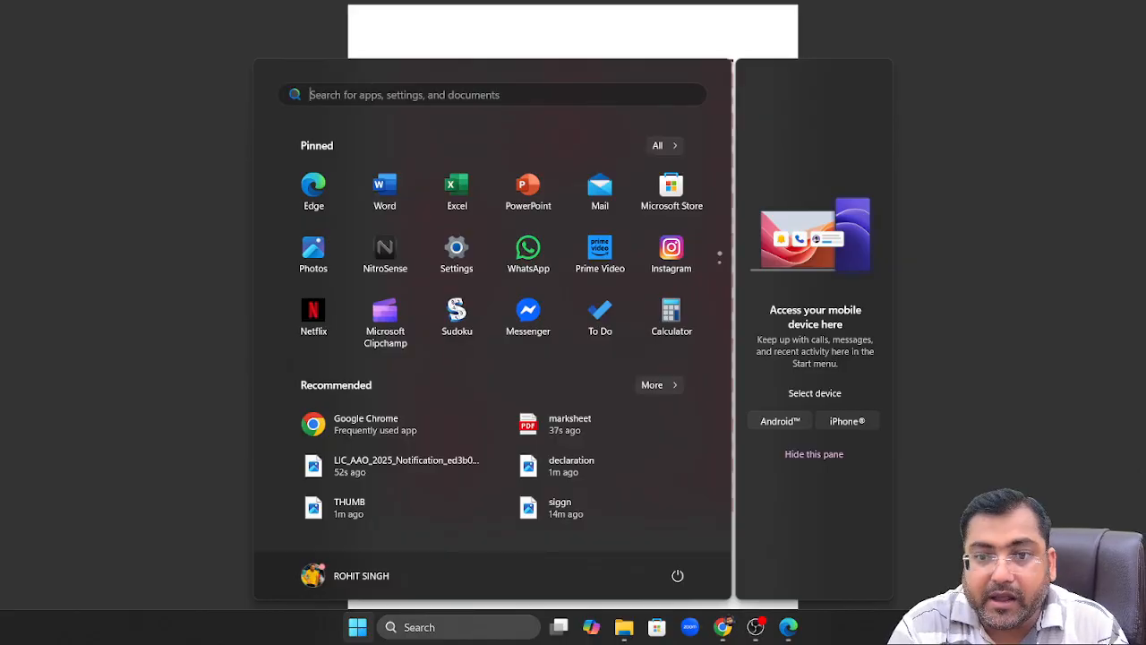
{"action": "left_click", "coordinate": [1100, 627]}
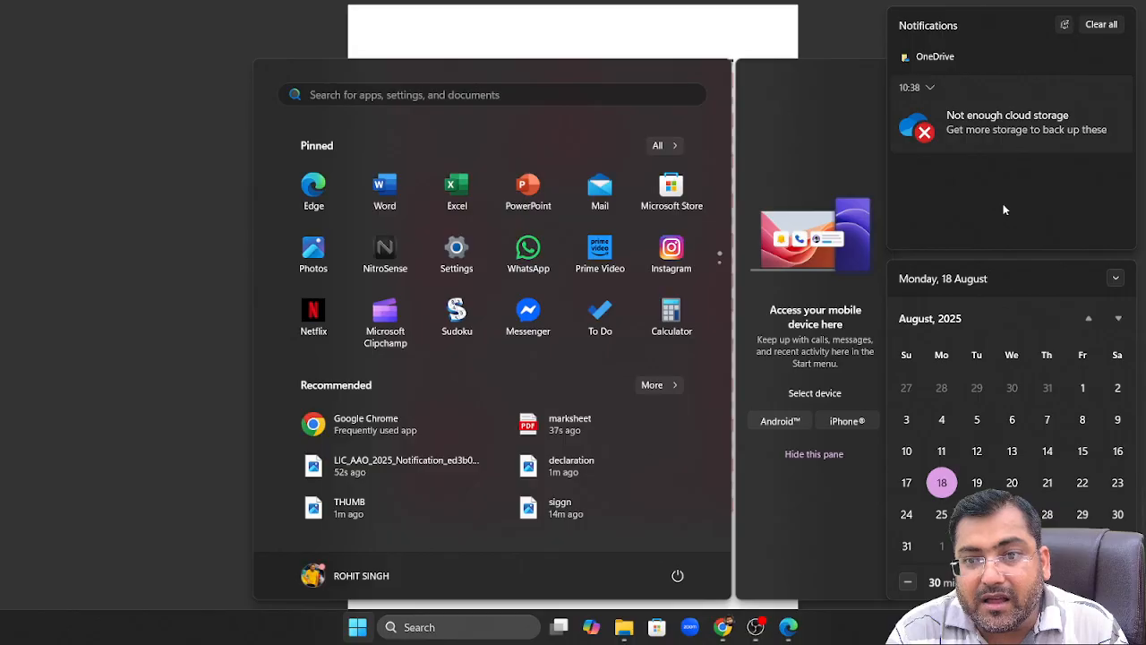
{"action": "left_click", "coordinate": [741, 35]}
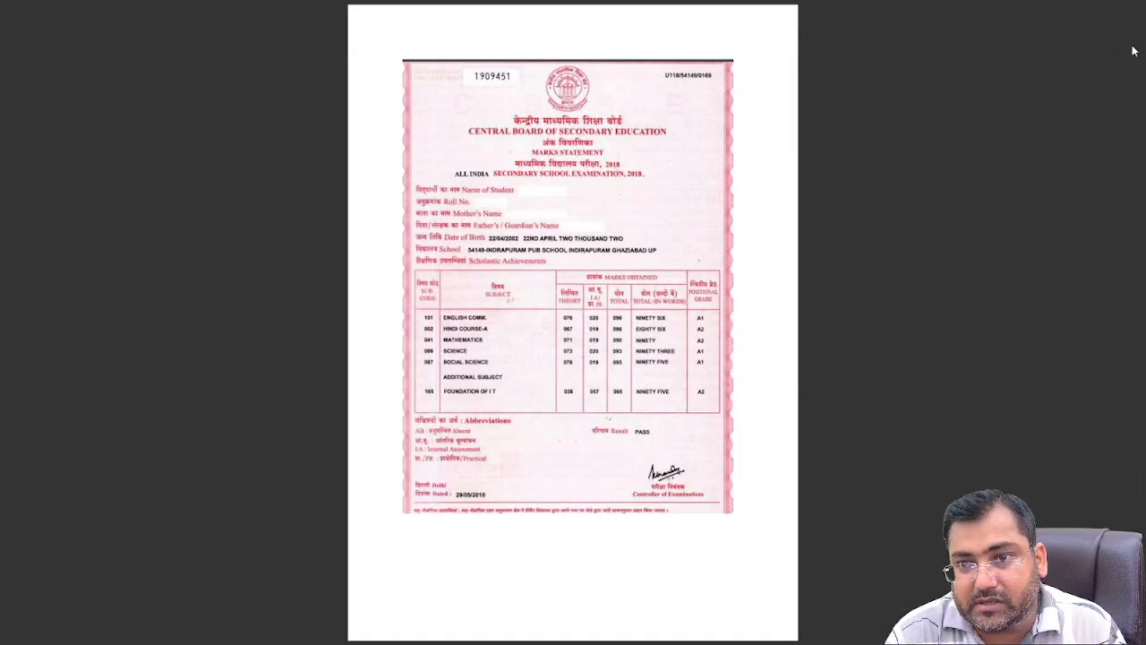
Dismiss the OneDrive cloud-storage notification from the notifications panel
{"action": "key", "text": "super"}
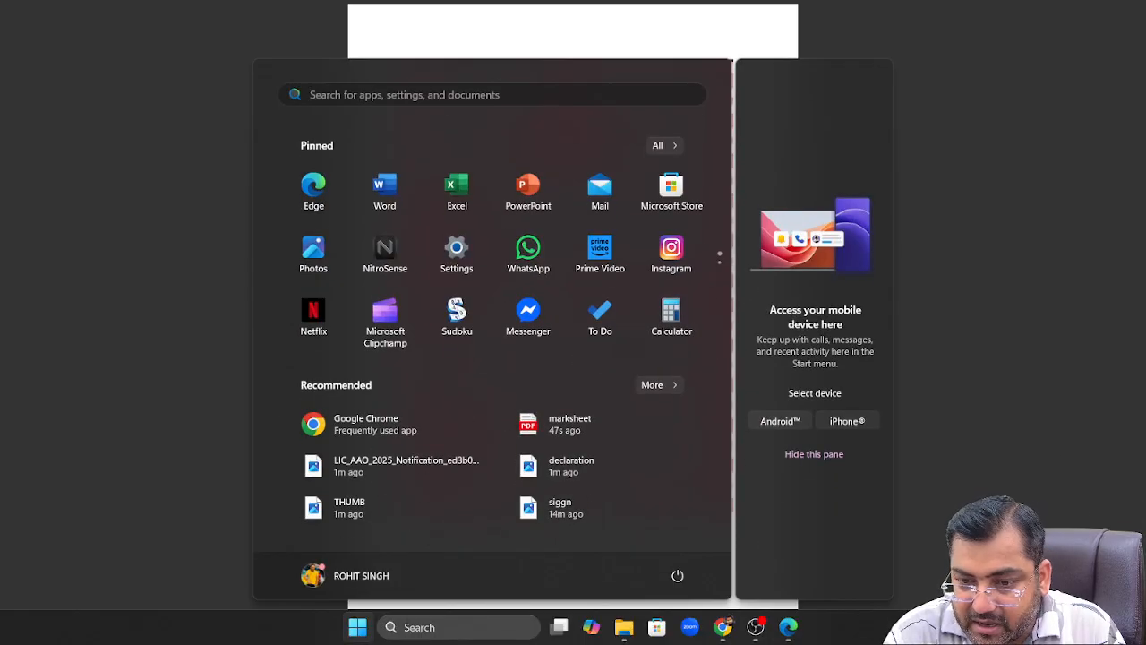
{"action": "left_click", "coordinate": [1089, 627]}
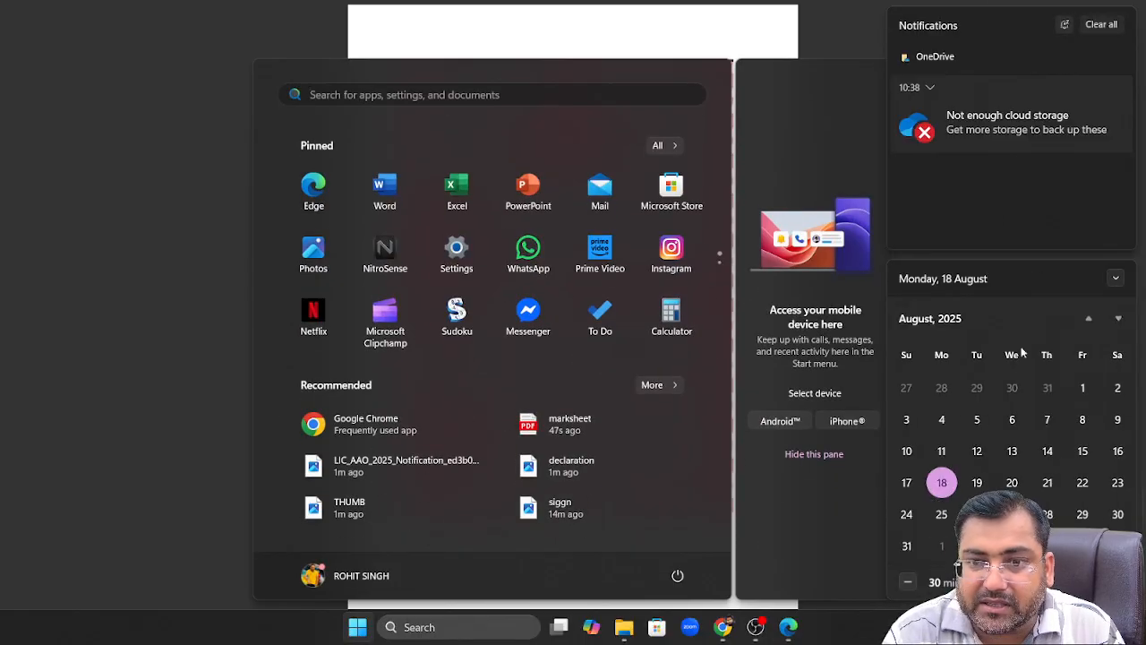
{"action": "left_click", "coordinate": [1117, 275]}
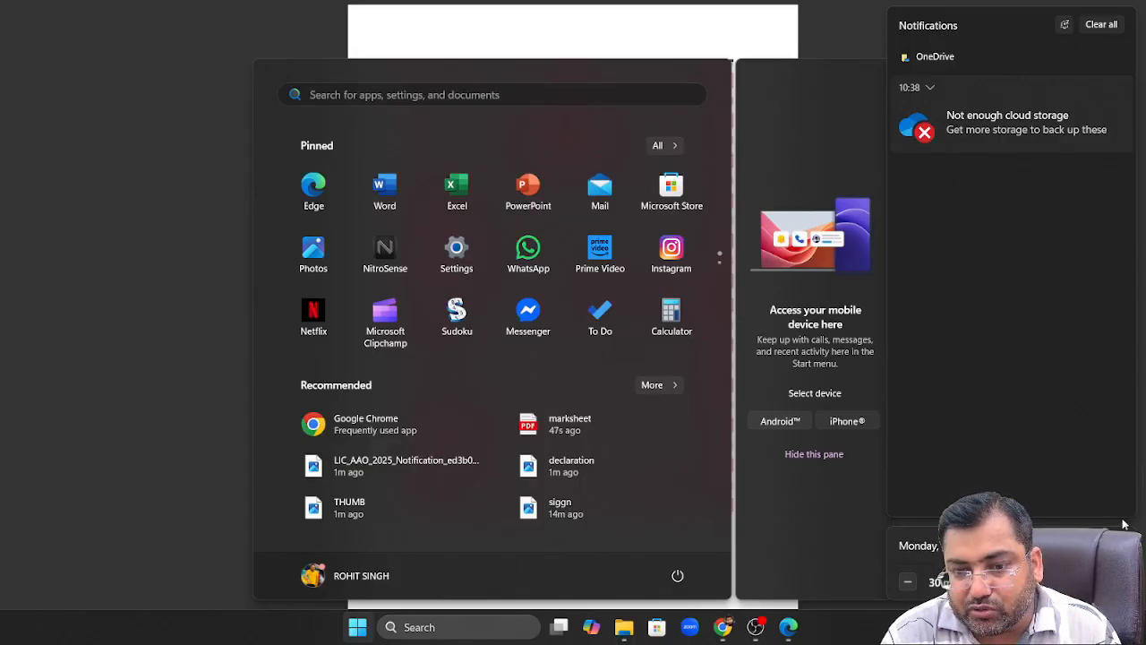
{"action": "left_click", "coordinate": [1100, 24]}
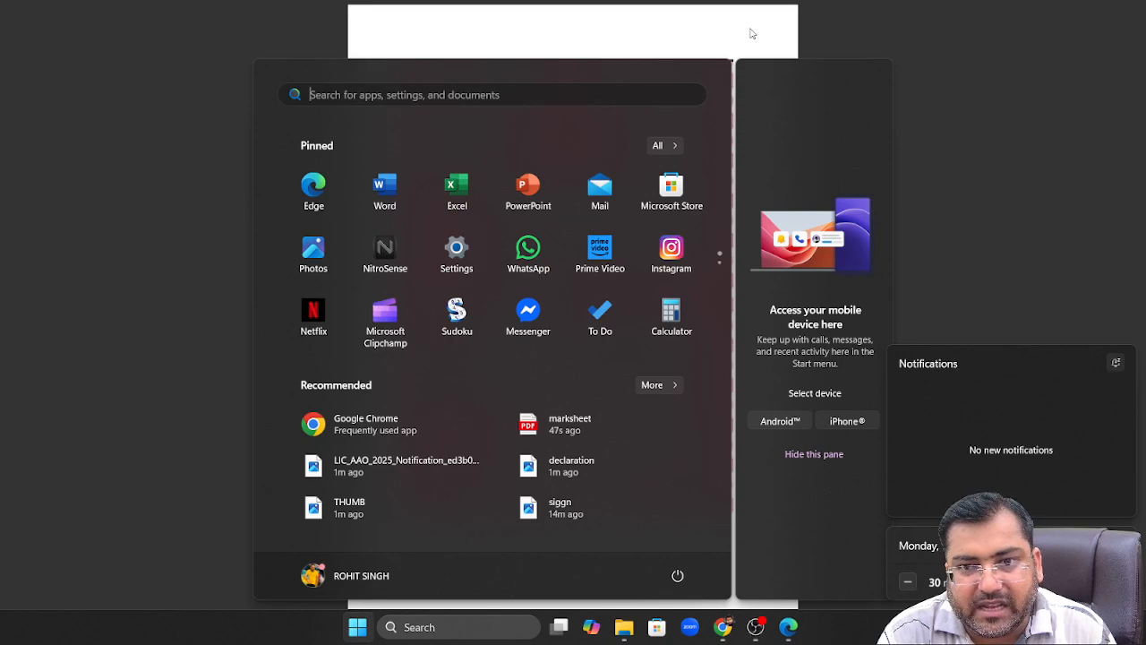
{"action": "left_click", "coordinate": [750, 33]}
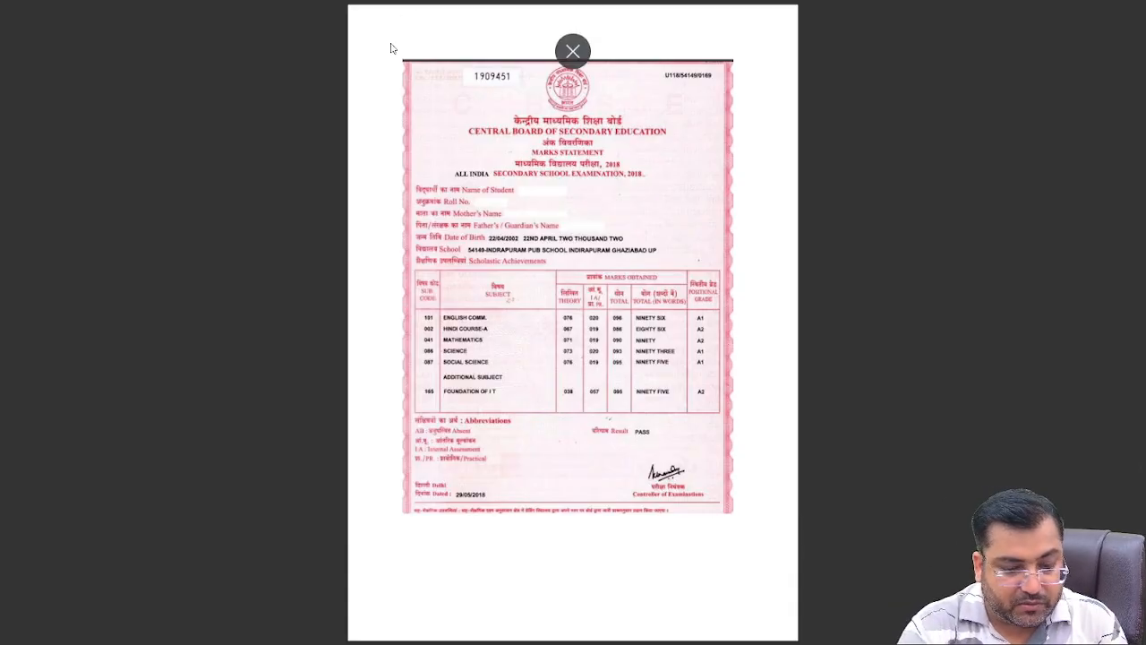
{"action": "key", "text": "super"}
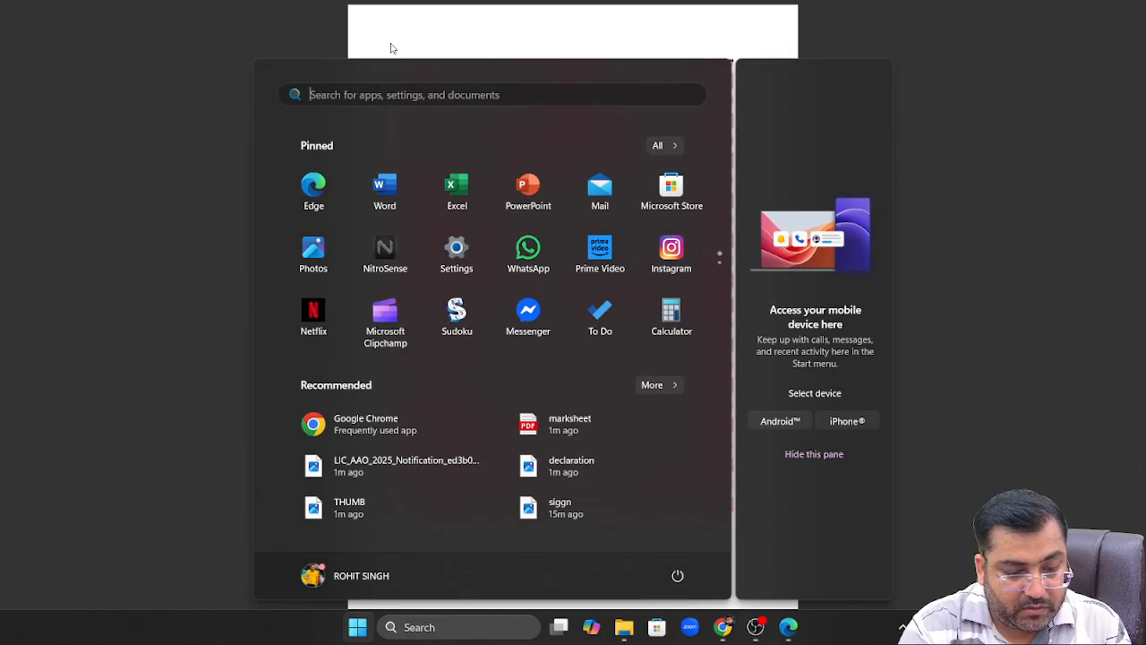
{"action": "left_click", "coordinate": [338, 26]}
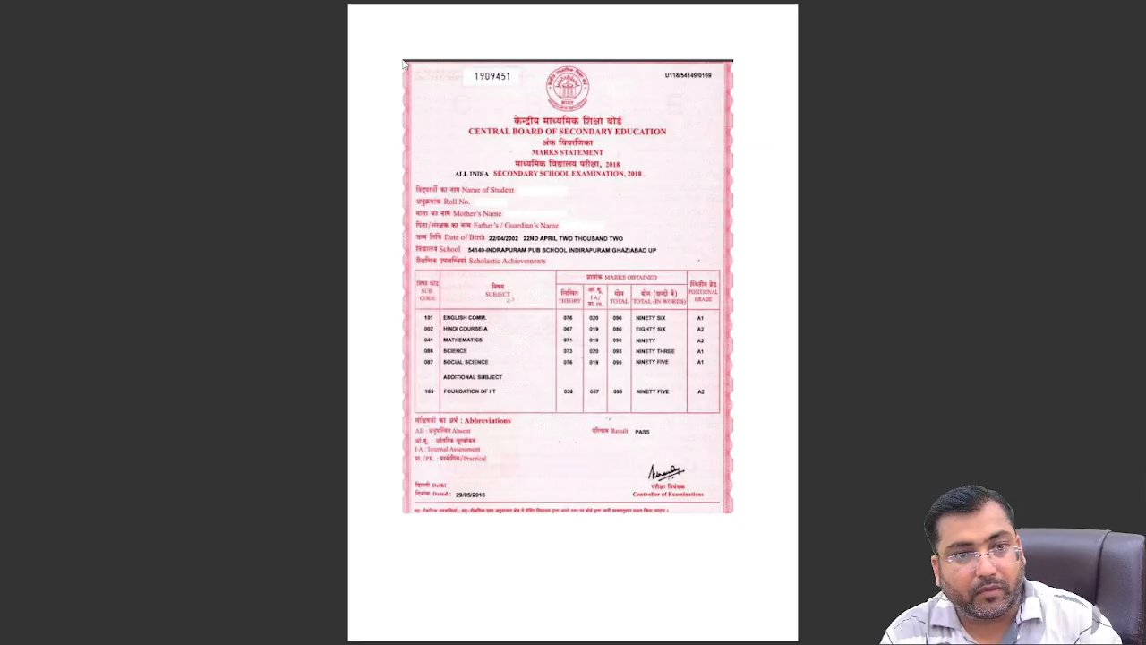
Snip the marksheet page again, exit full screen and minimize the PDF window
{"action": "key", "text": "super+shift+s"}
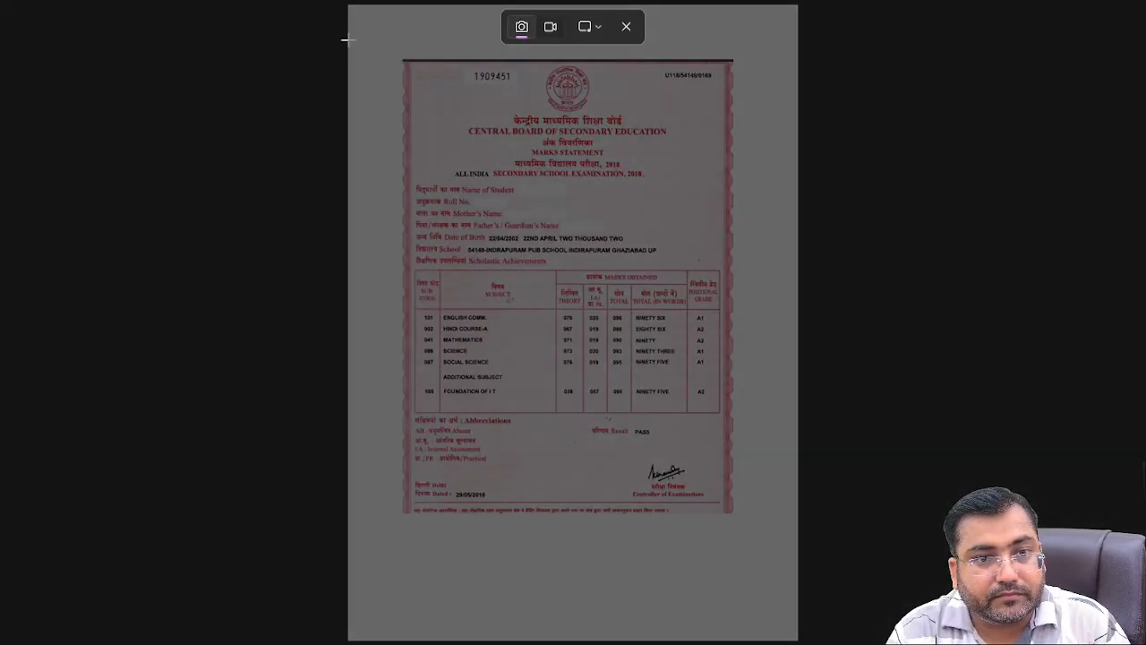
{"action": "left_click_drag", "start_coordinate": [349, 38], "coordinate": [788, 607]}
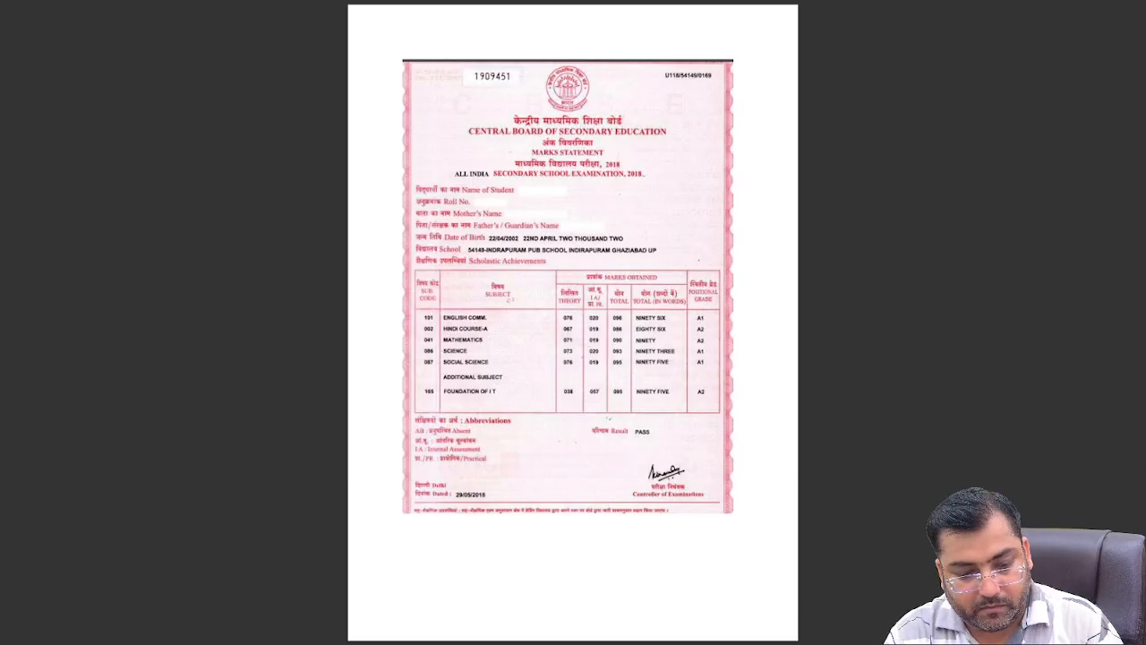
{"action": "key", "text": "super"}
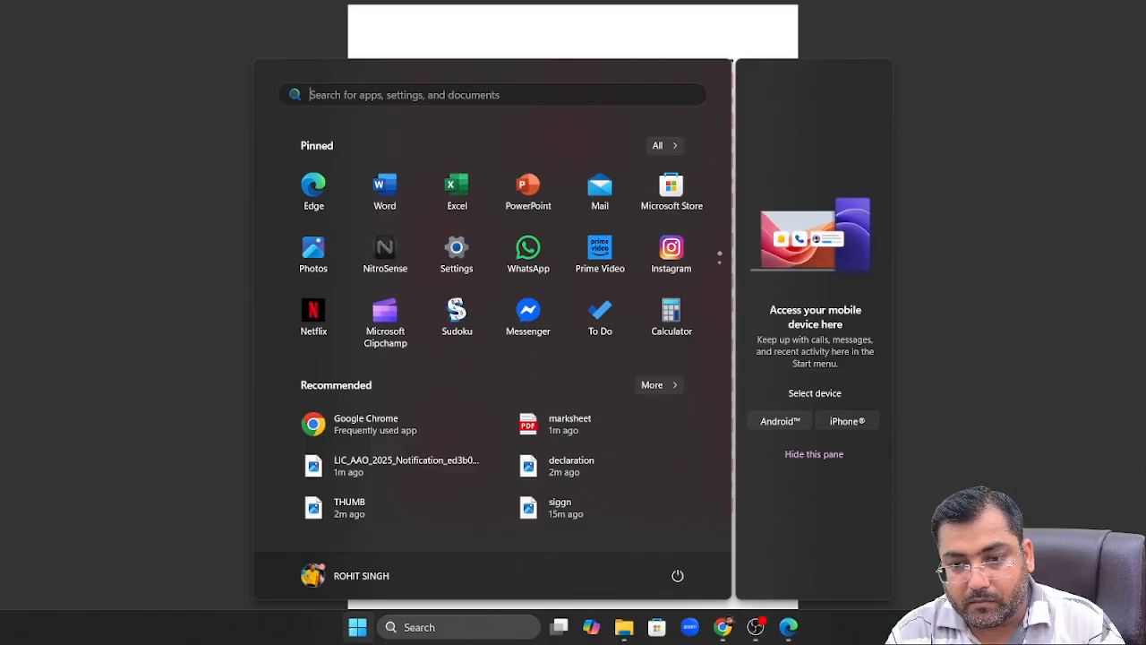
{"action": "key", "text": "super"}
{"action": "key", "text": "Escape"}
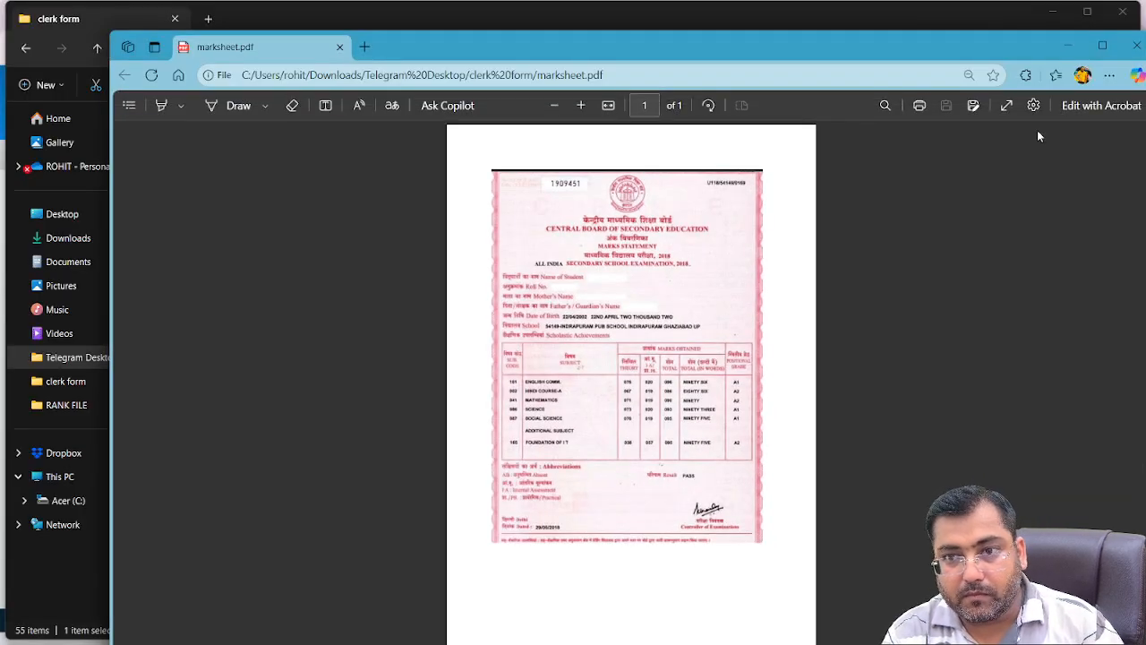
{"action": "left_click", "coordinate": [1071, 46]}
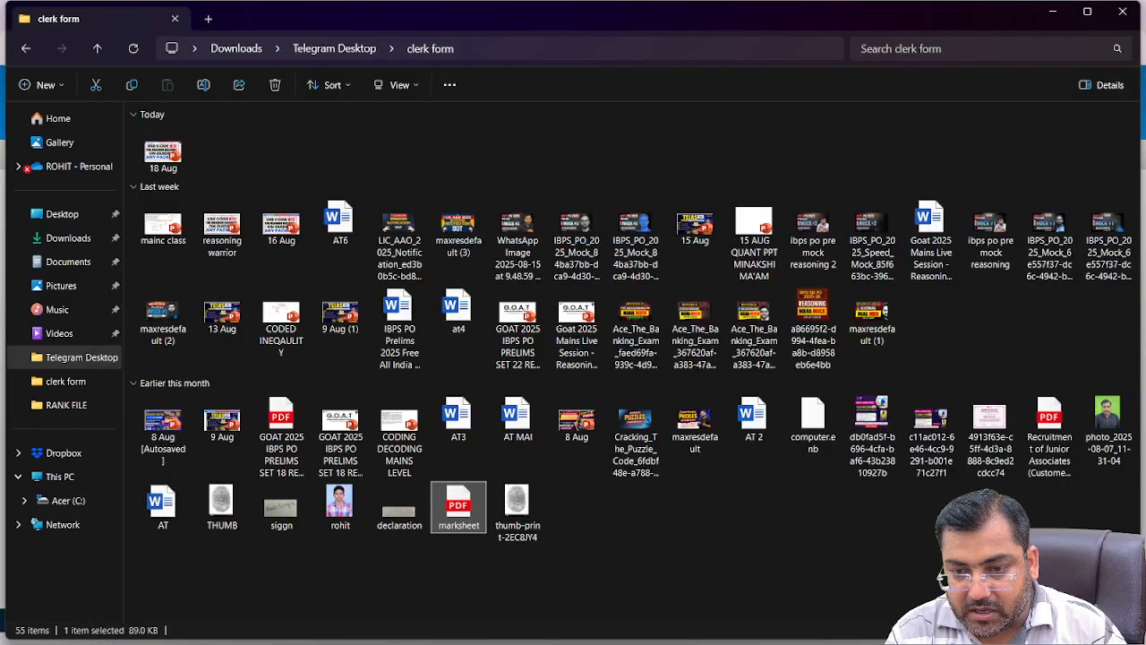
Browse the files in Downloads, then return to the Documents folder
{"action": "mouse_move", "coordinate": [699, 643]}
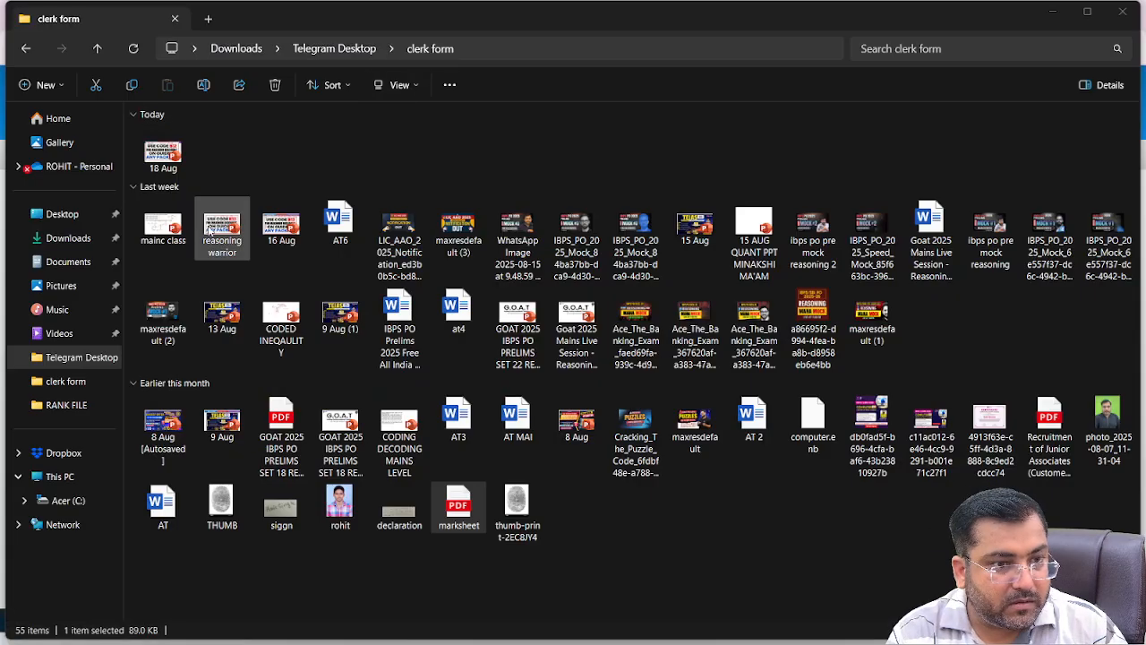
{"action": "left_click", "coordinate": [71, 262]}
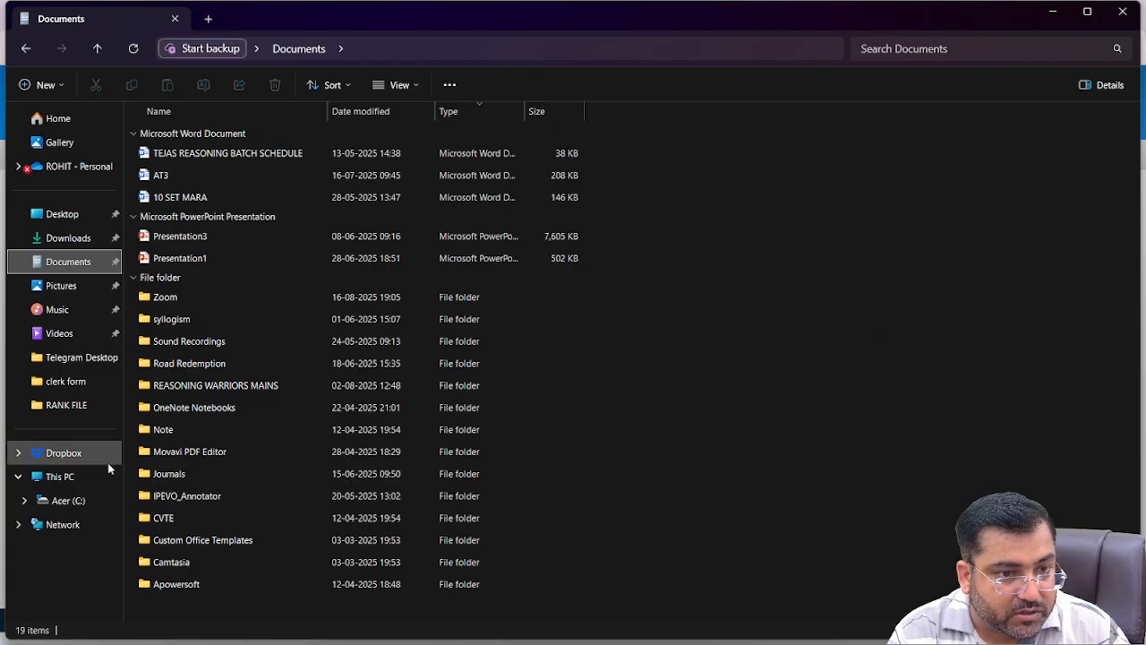
{"action": "left_click", "coordinate": [74, 238]}
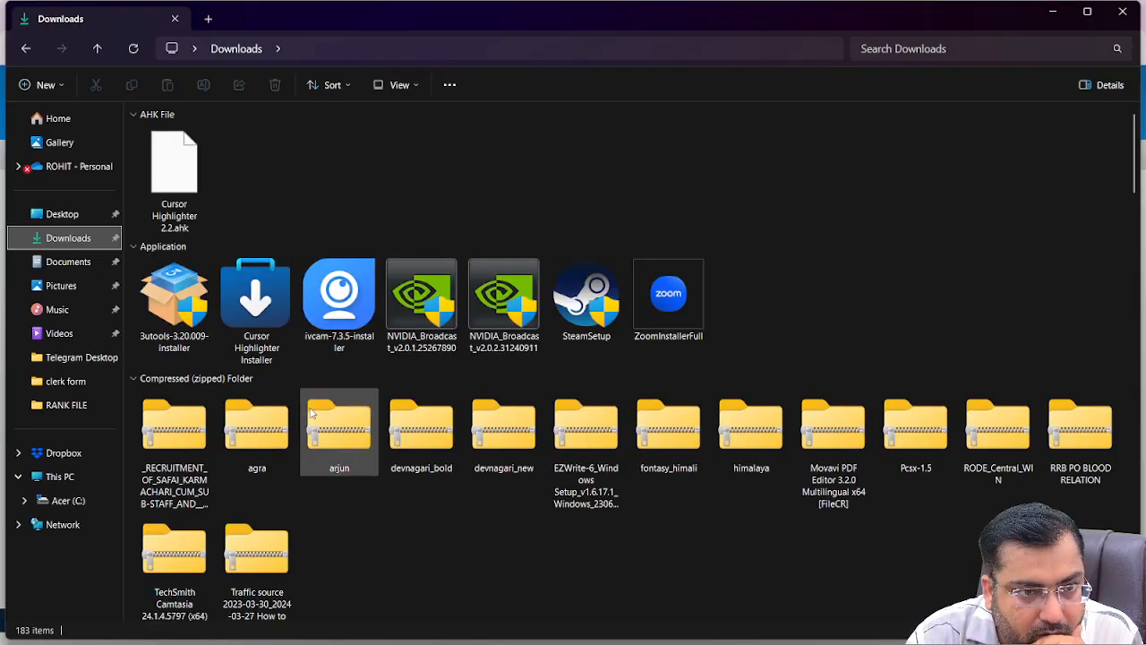
{"action": "left_click", "coordinate": [287, 414]}
{"action": "scroll", "coordinate": [285, 411], "scroll_direction": "down", "scroll_amount": 5}
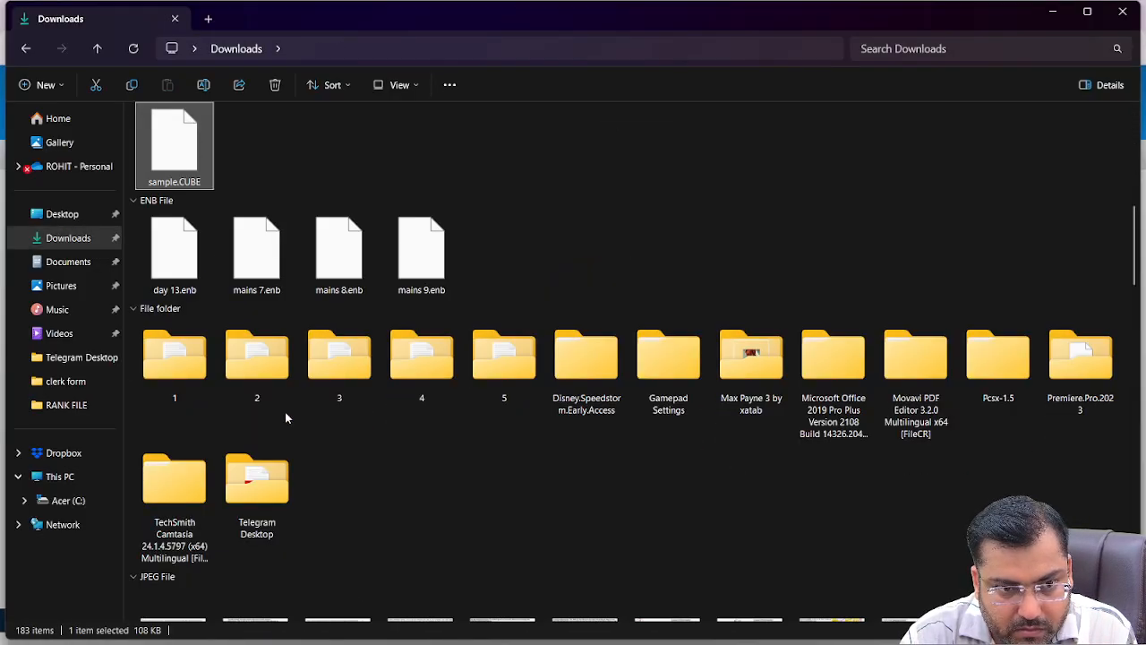
{"action": "key", "text": "s"}
{"action": "key", "text": "s"}
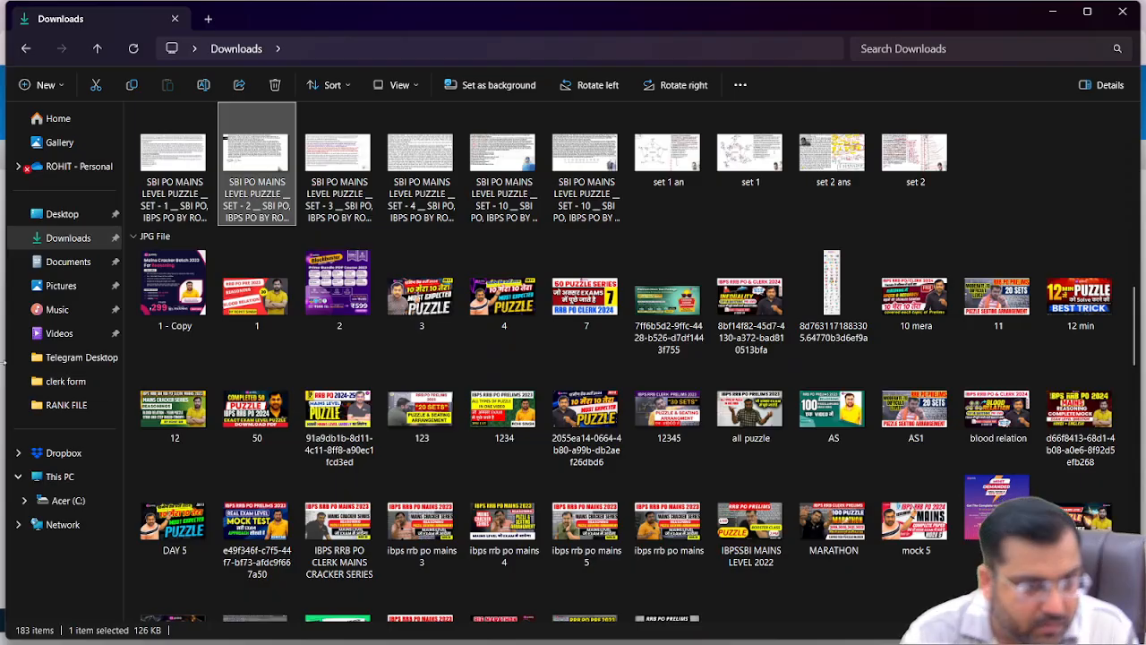
{"action": "left_click", "coordinate": [67, 242]}
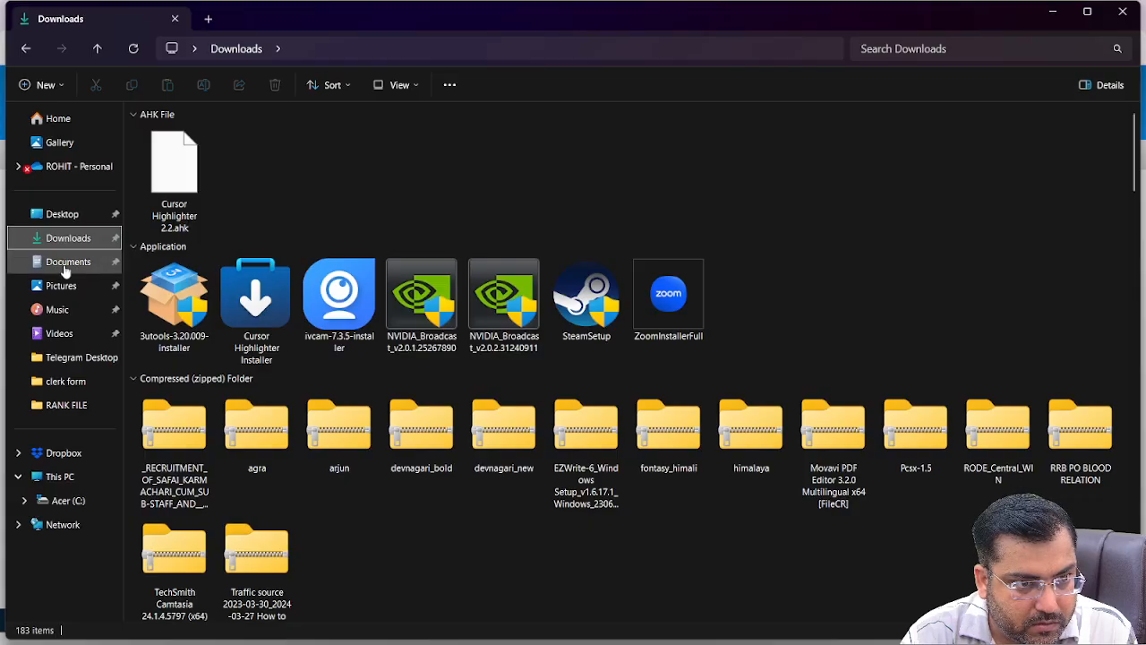
{"action": "left_click", "coordinate": [64, 266]}
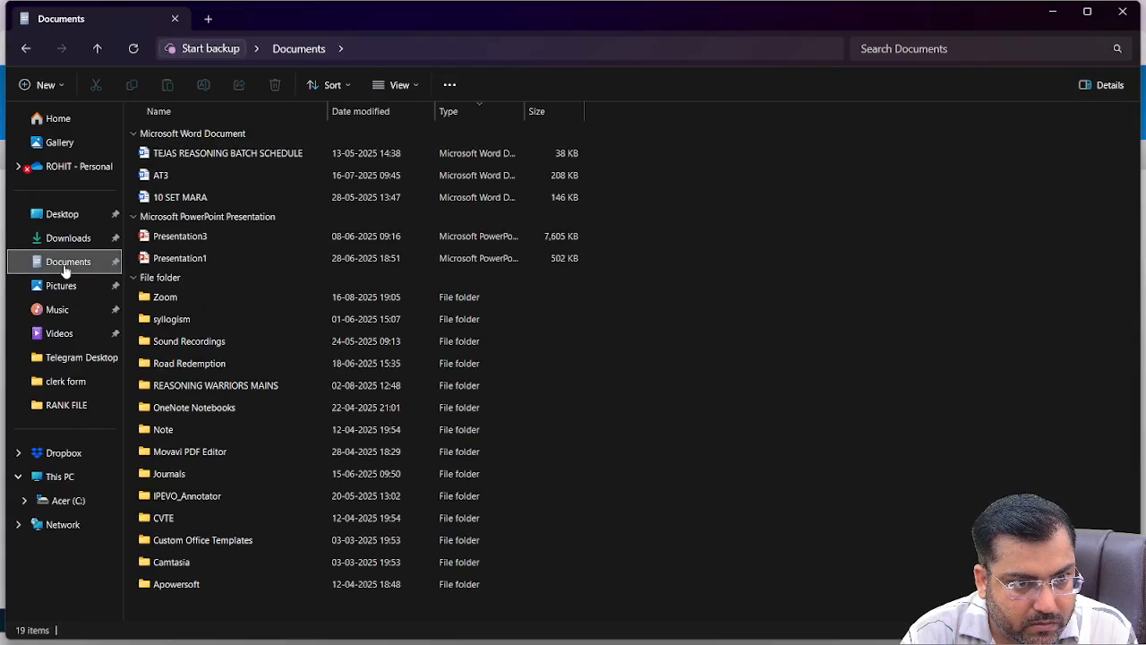
{"action": "mouse_move", "coordinate": [143, 328]}
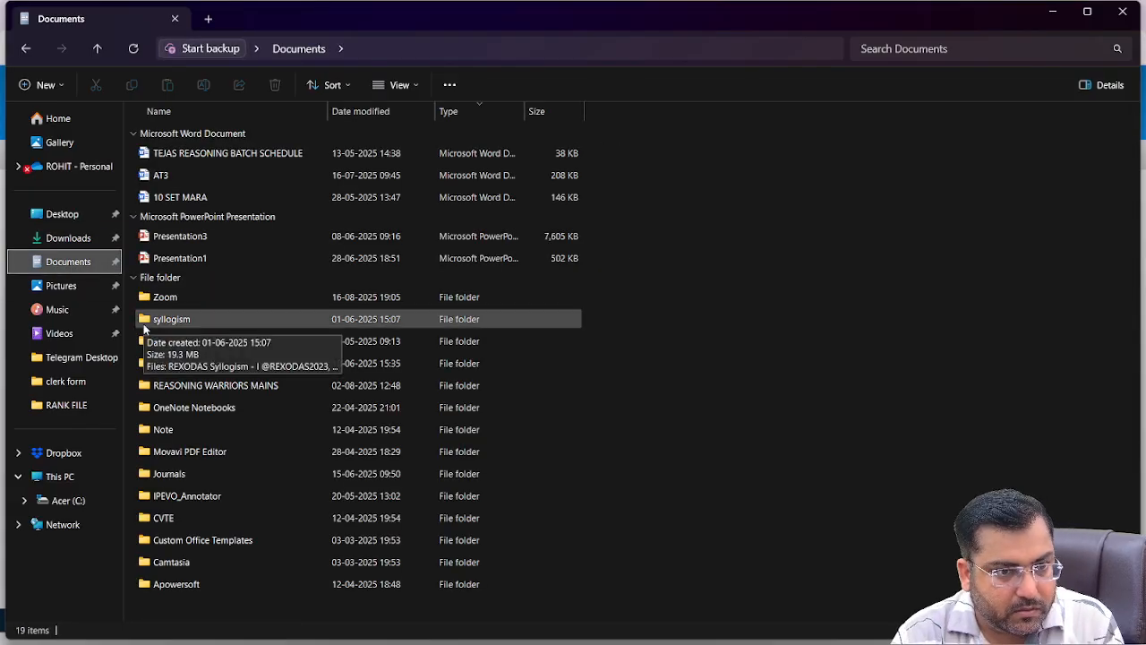
{"action": "key", "text": "alt+Tab"}
{"action": "key", "text": "alt+Tab"}
{"action": "key", "text": "alt+Tab"}
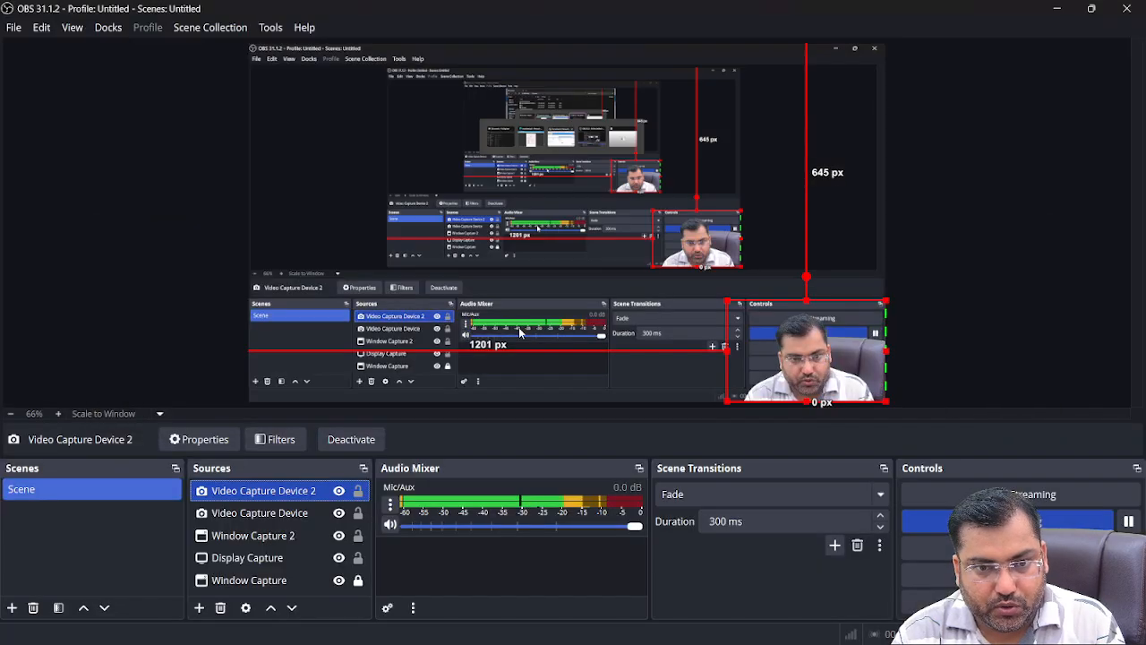
Back on the LIC upload page, pick maxresdefault (2) as the 10th certificate
{"action": "key", "text": "alt+Tab"}
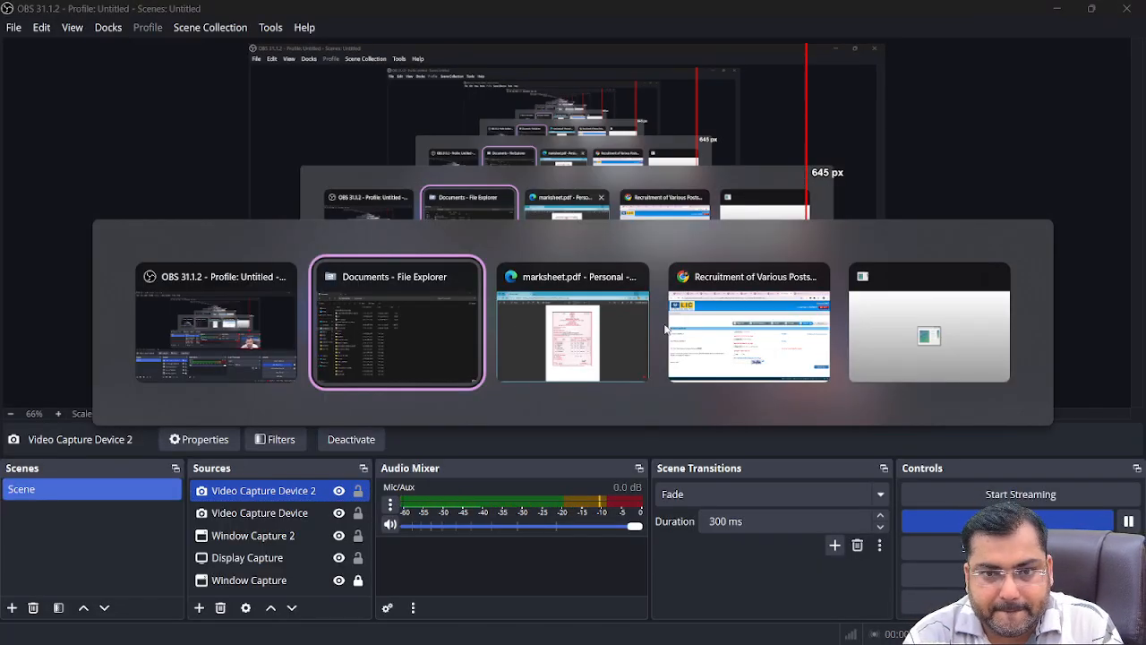
{"action": "left_click", "coordinate": [712, 338]}
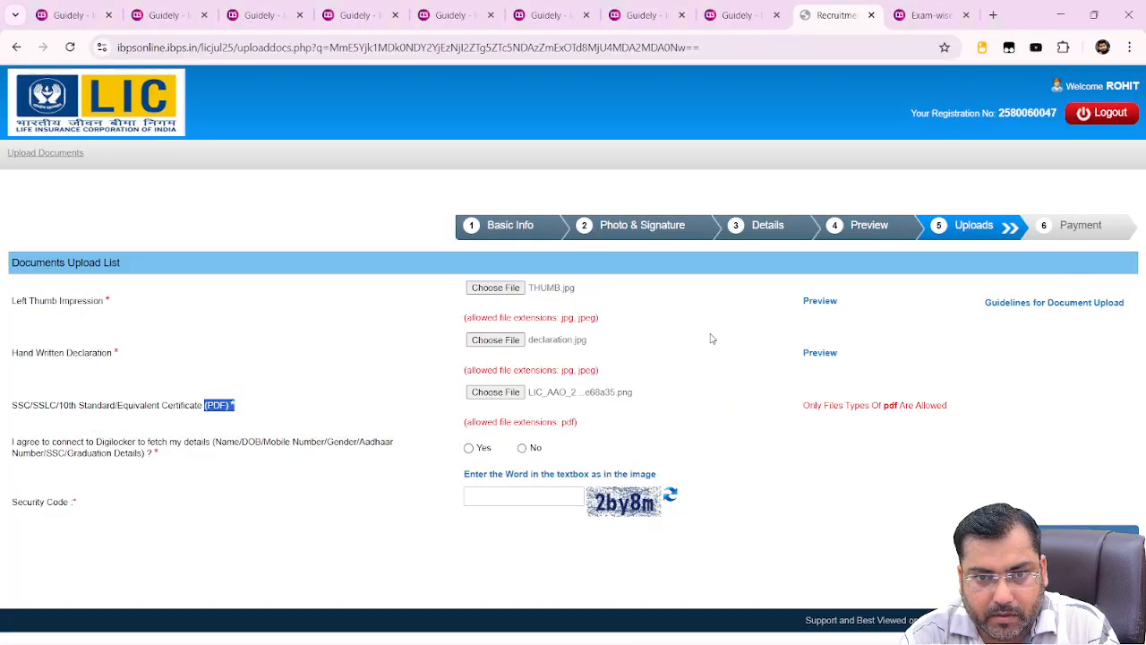
{"action": "left_click", "coordinate": [491, 394]}
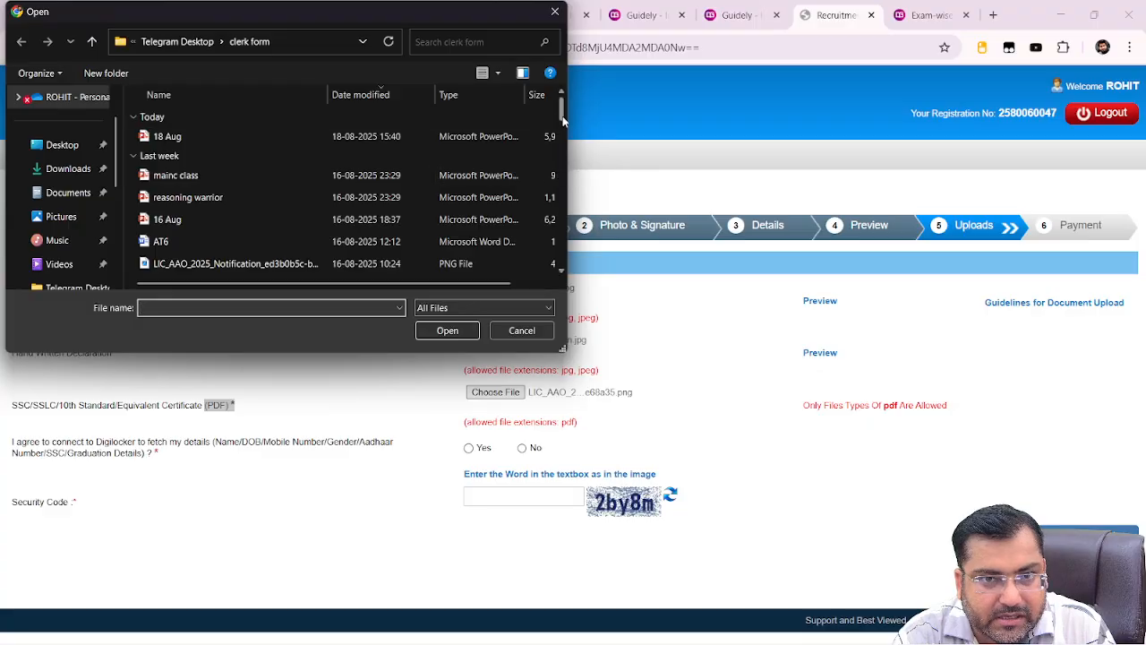
{"action": "left_click_drag", "start_coordinate": [562, 115], "coordinate": [562, 170]}
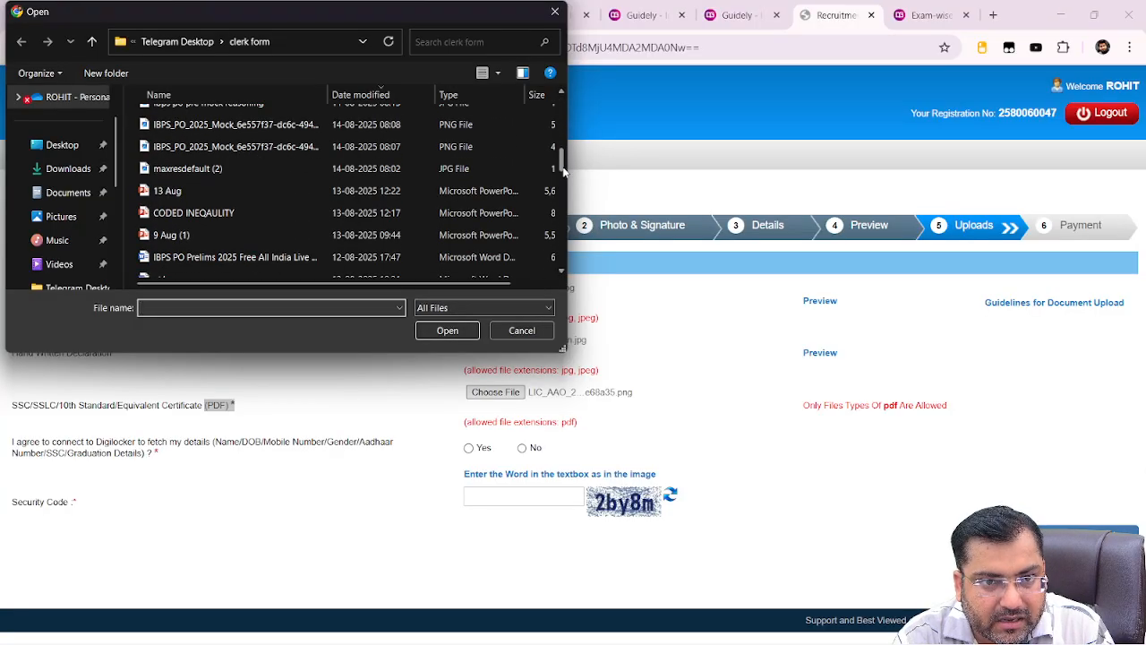
{"action": "double_click", "coordinate": [300, 169]}
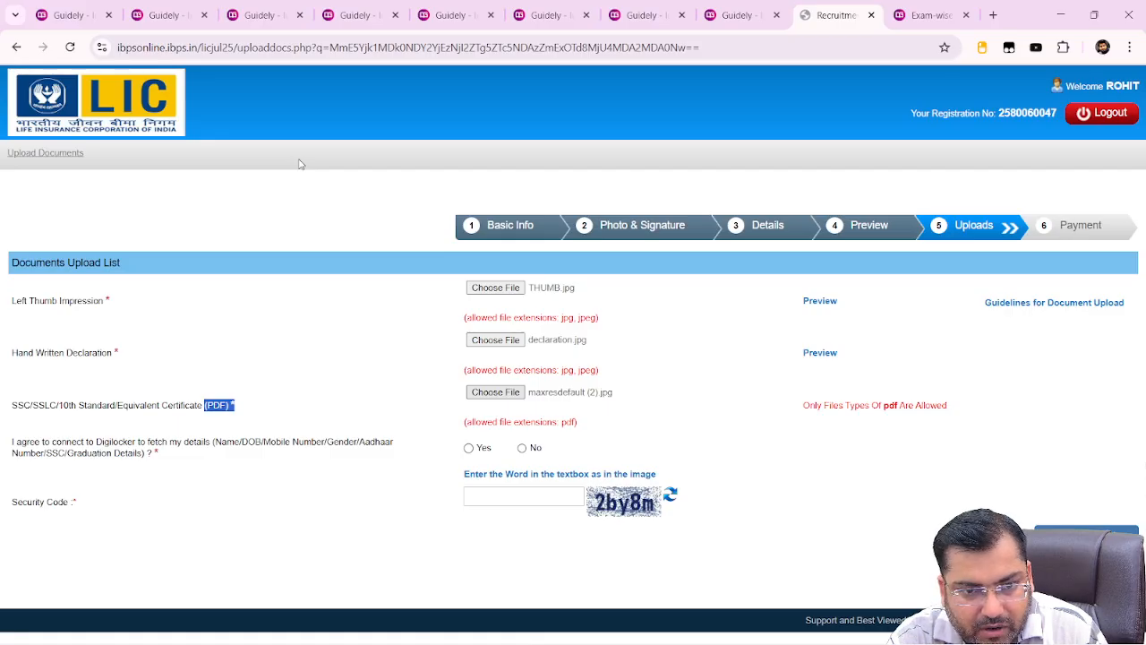
Upload marksheet.pdf from the clerk form folder as the 10th certificate
{"action": "left_click", "coordinate": [504, 403]}
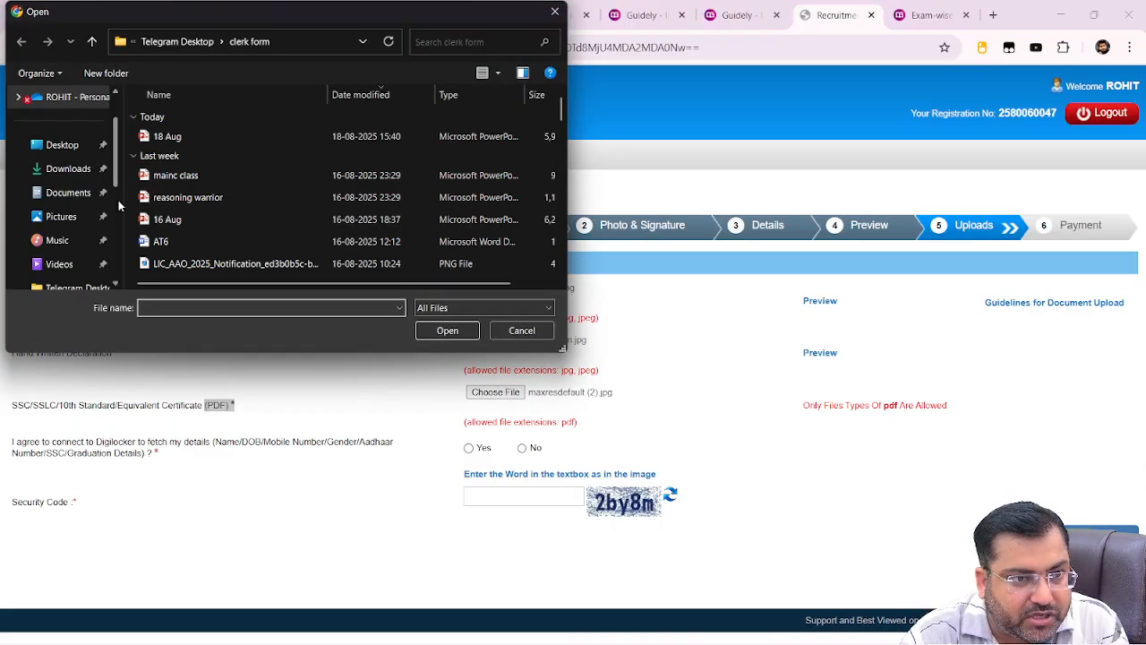
{"action": "left_click", "coordinate": [200, 243]}
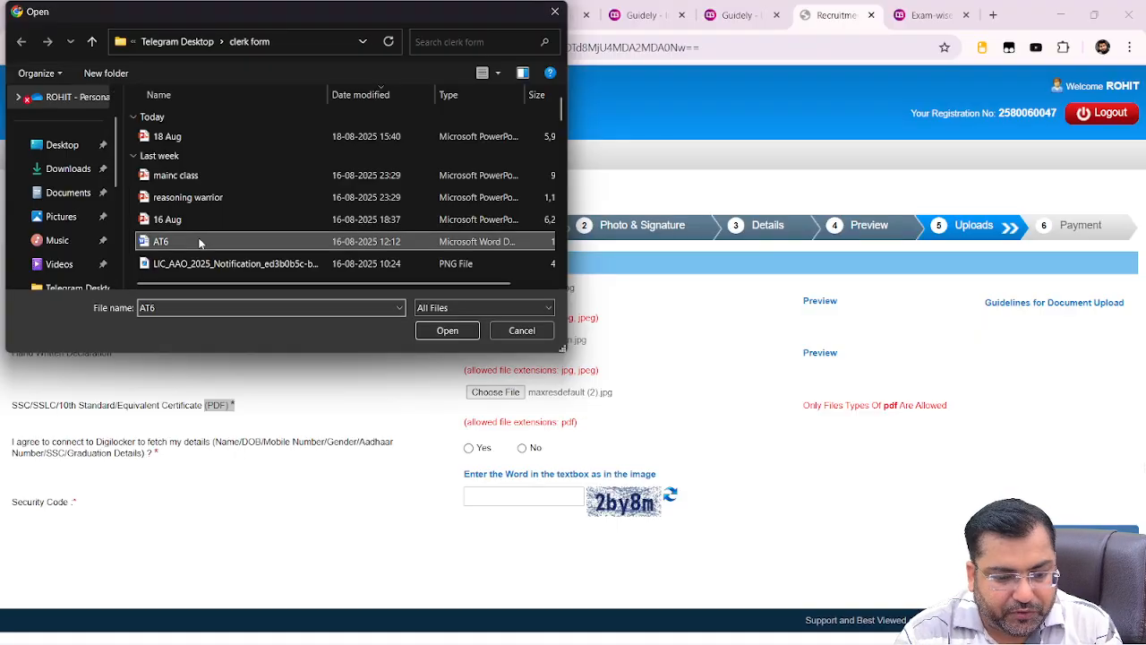
{"action": "key", "text": "m"}
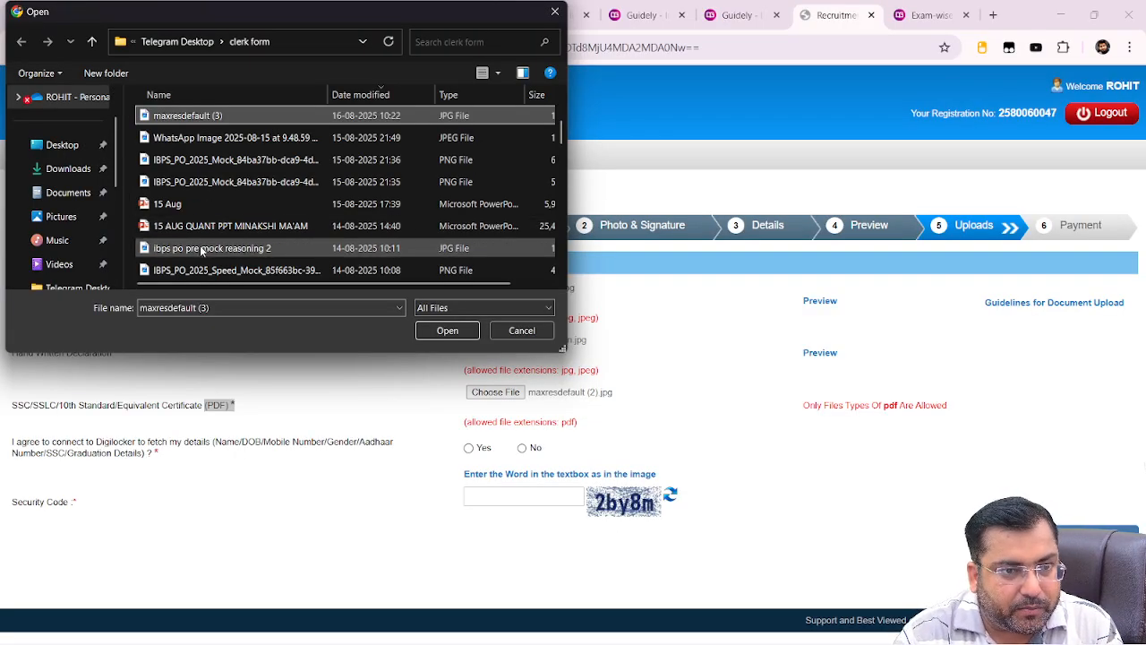
{"action": "key", "text": "m"}
{"action": "key", "text": "m"}
{"action": "key", "text": "m"}
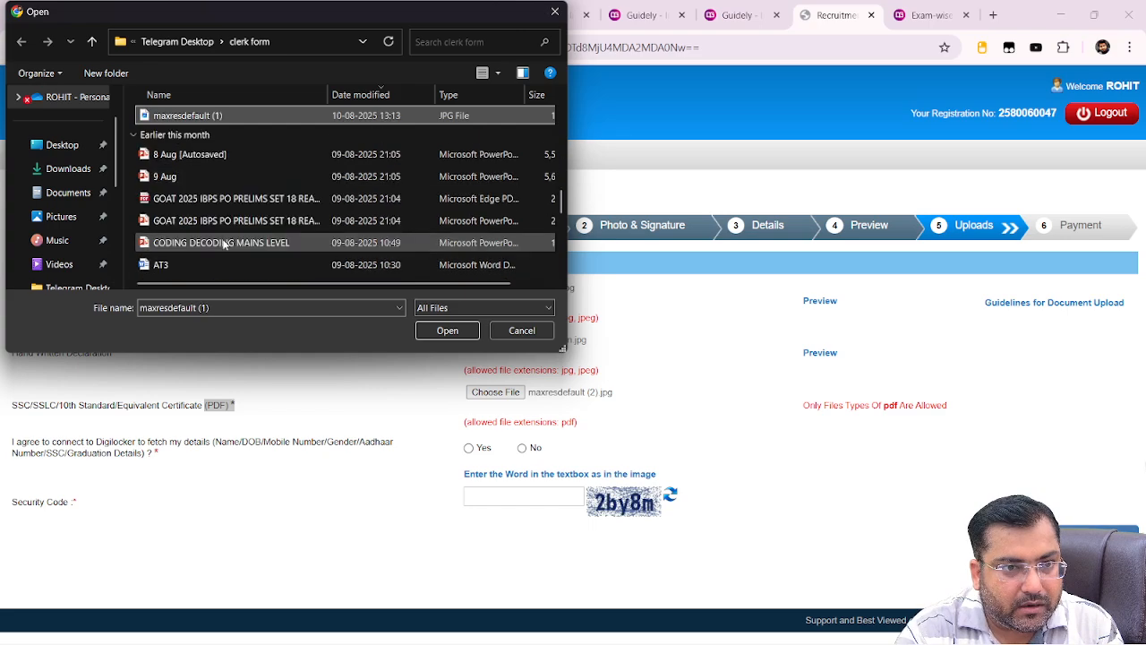
{"action": "key", "text": "Return"}
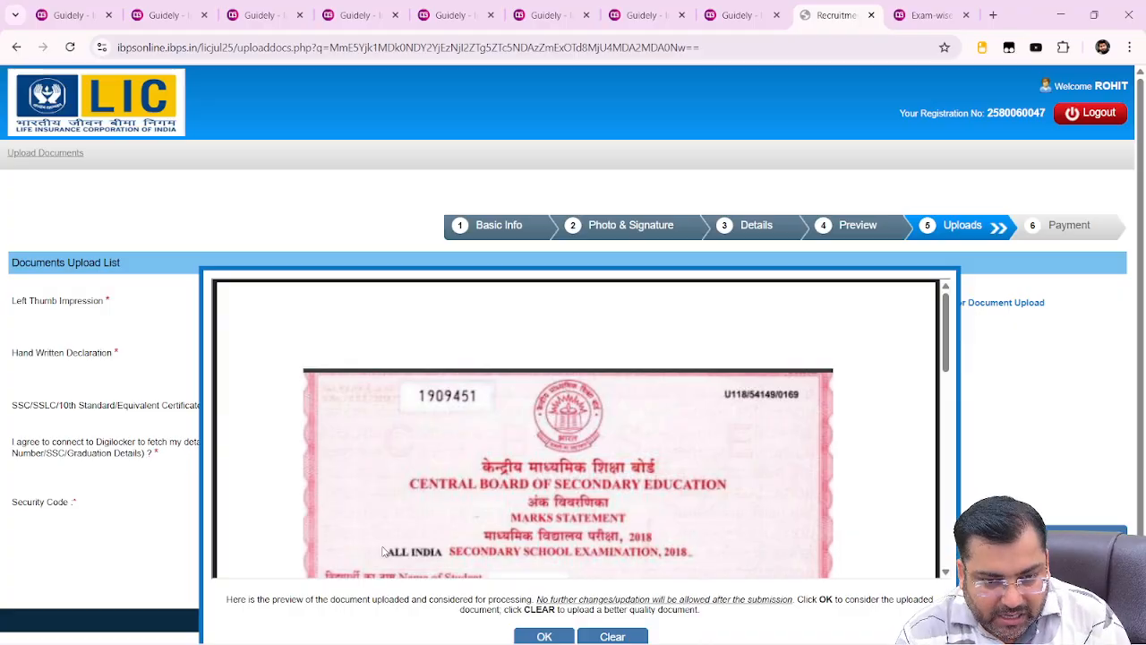
Accept the marksheet preview, choose No for Digilocker, enter the security code and submit
{"action": "left_click", "coordinate": [546, 635]}
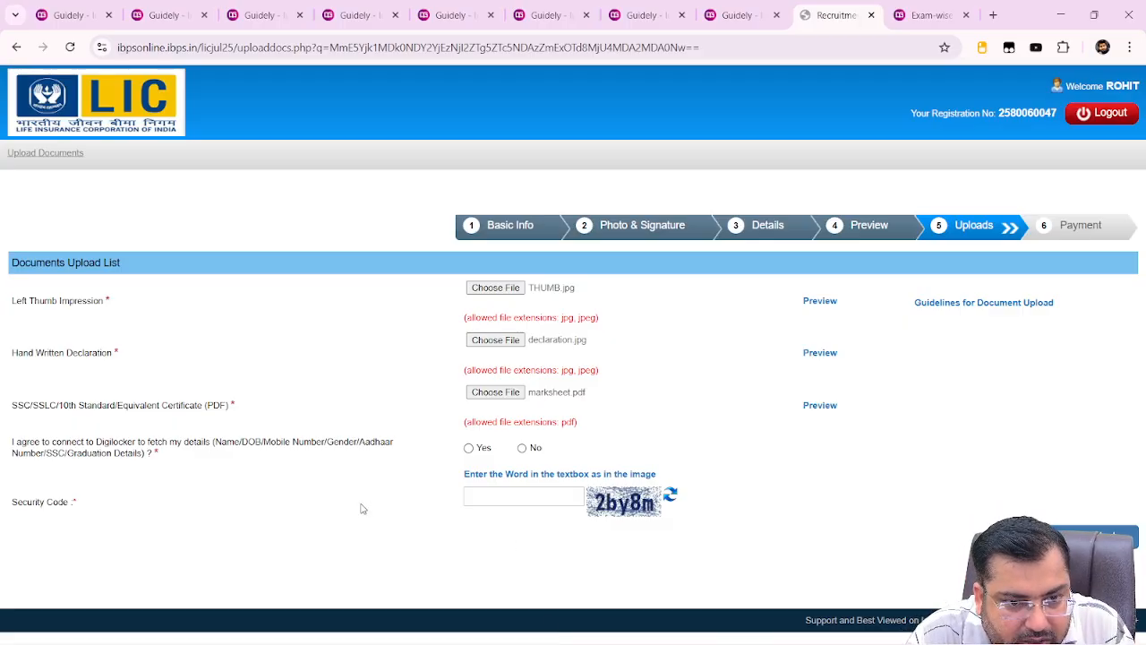
{"action": "left_click", "coordinate": [523, 449]}
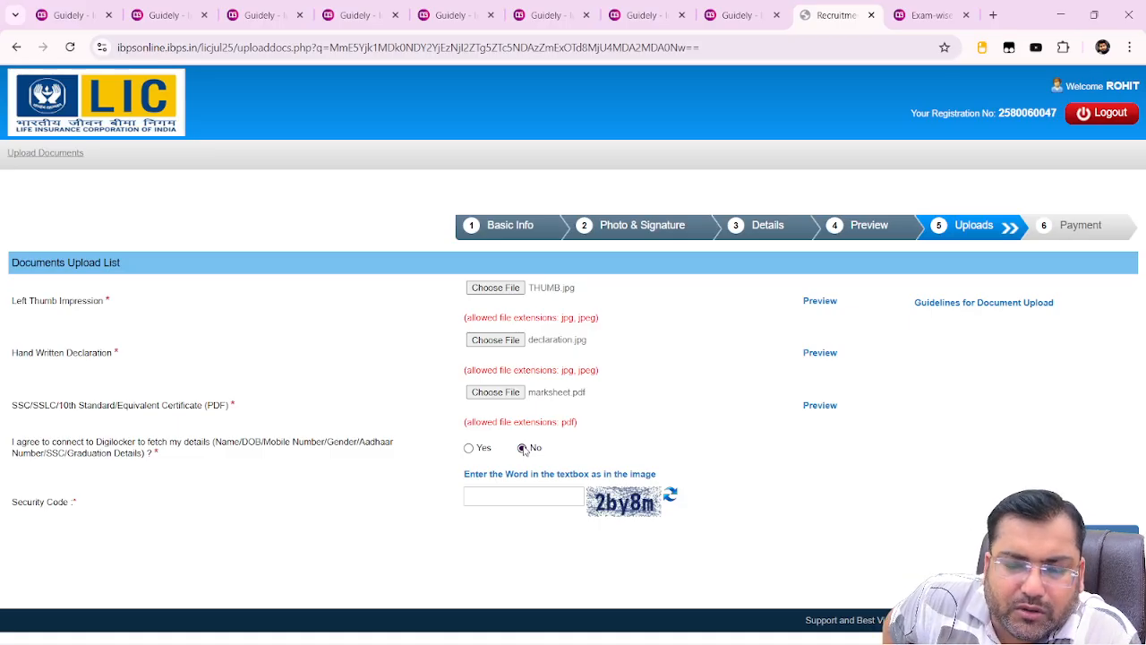
{"action": "left_click", "coordinate": [530, 496]}
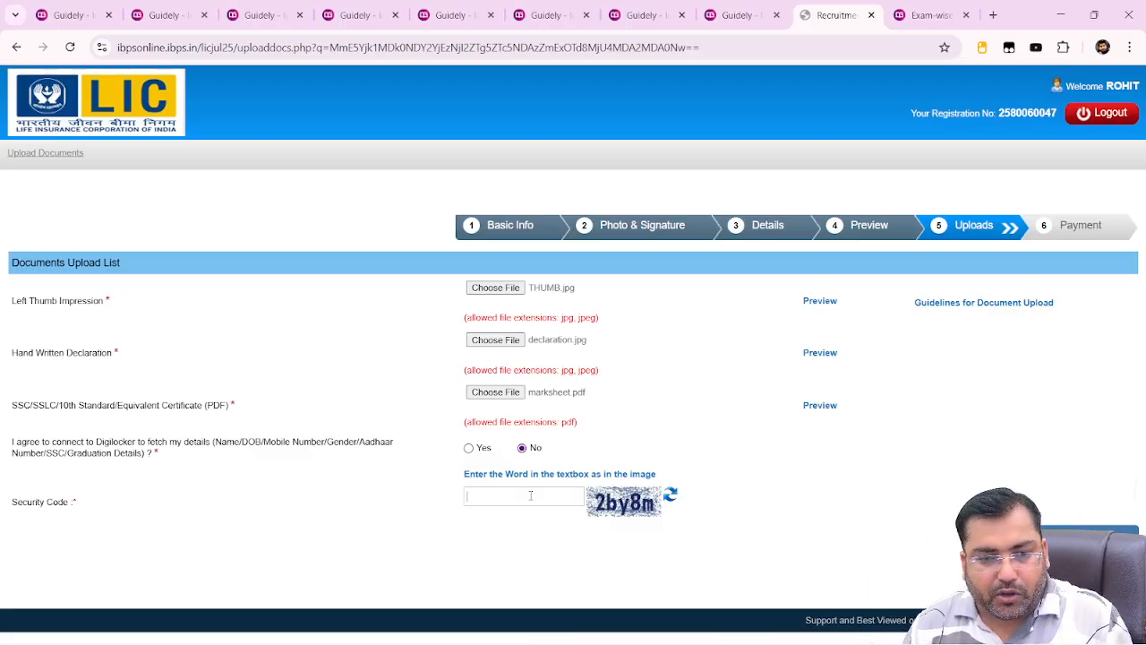
{"action": "type", "text": "2B"}
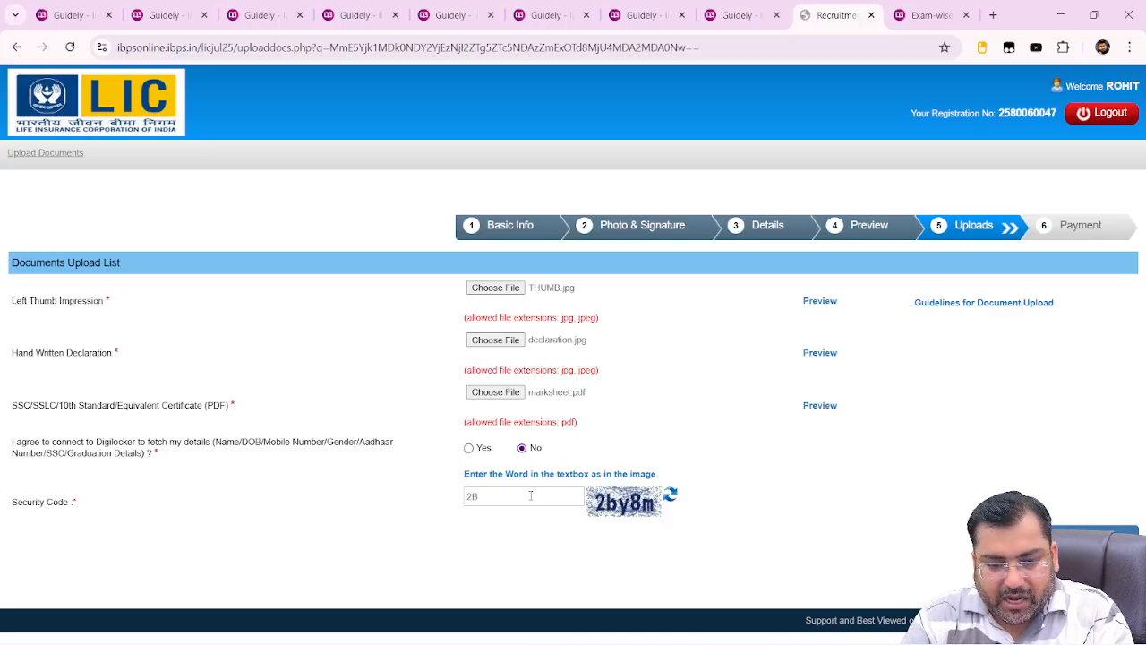
{"action": "type", "text": "Y"}
{"action": "key", "text": "BackSpace"}
{"action": "key", "text": "BackSpace"}
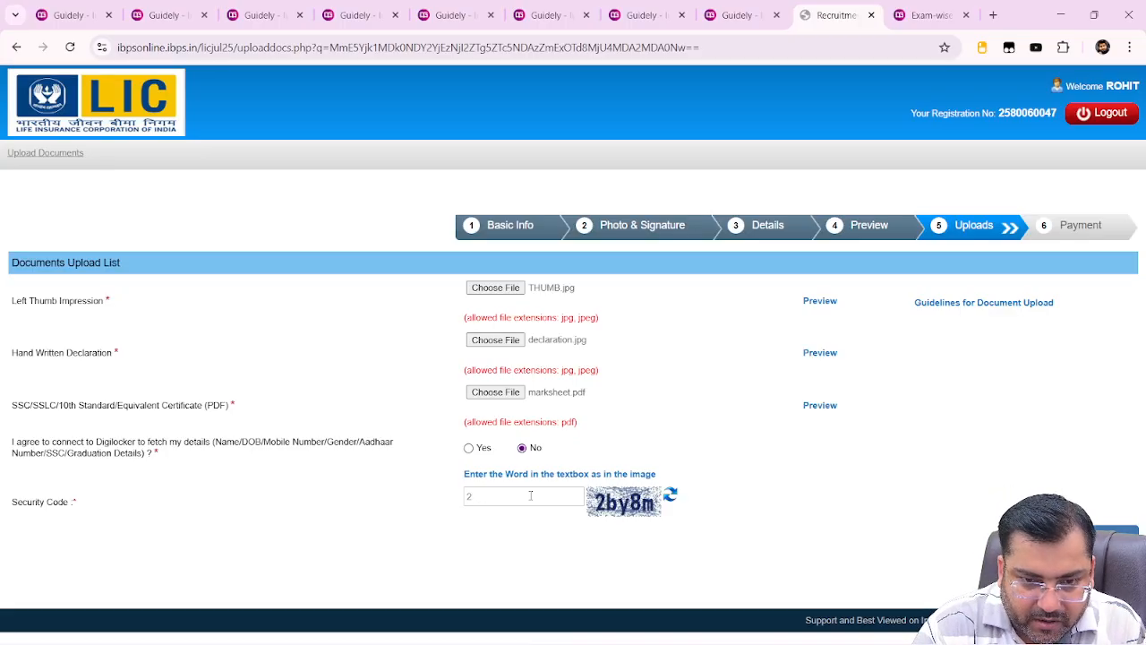
{"action": "type", "text": "b"}
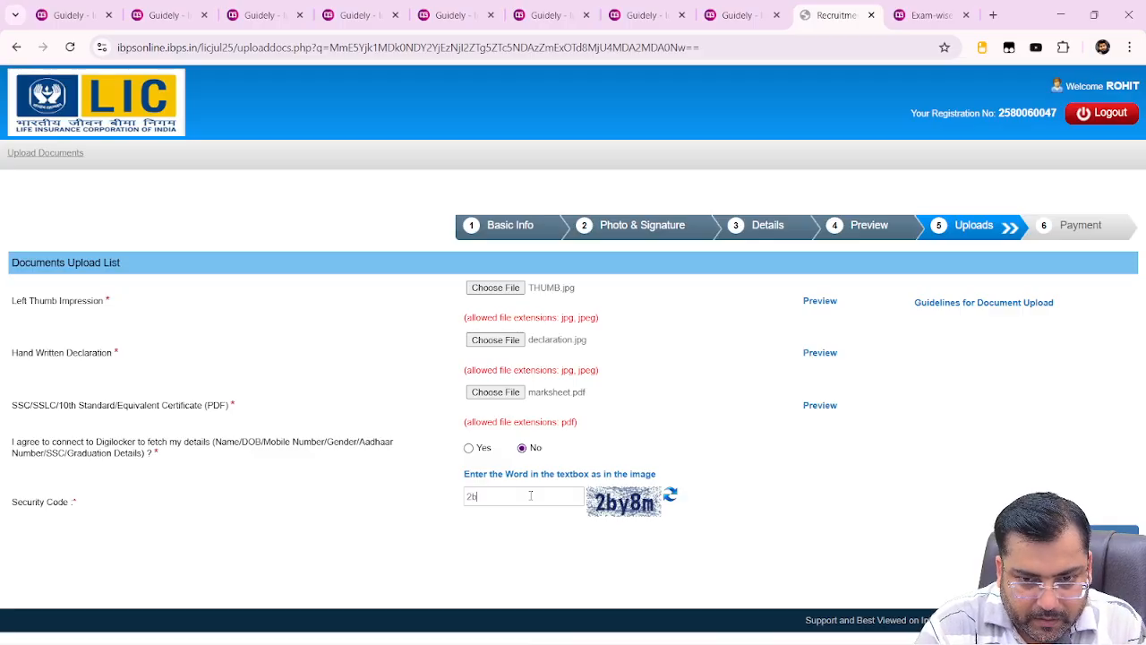
{"action": "type", "text": "y8"}
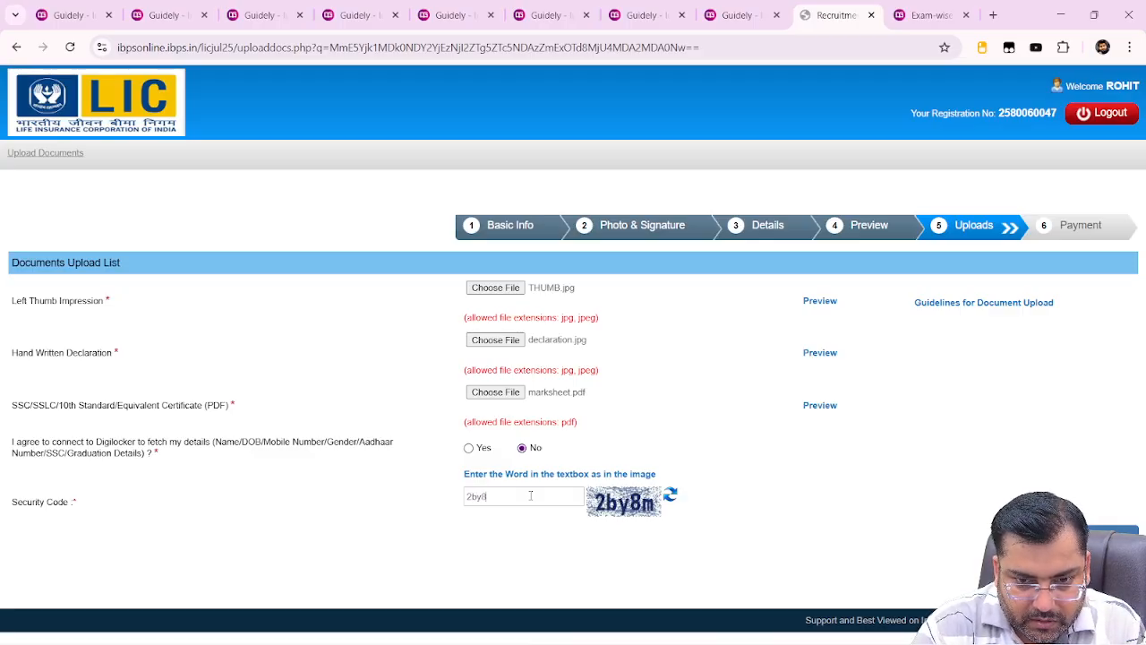
{"action": "type", "text": "m"}
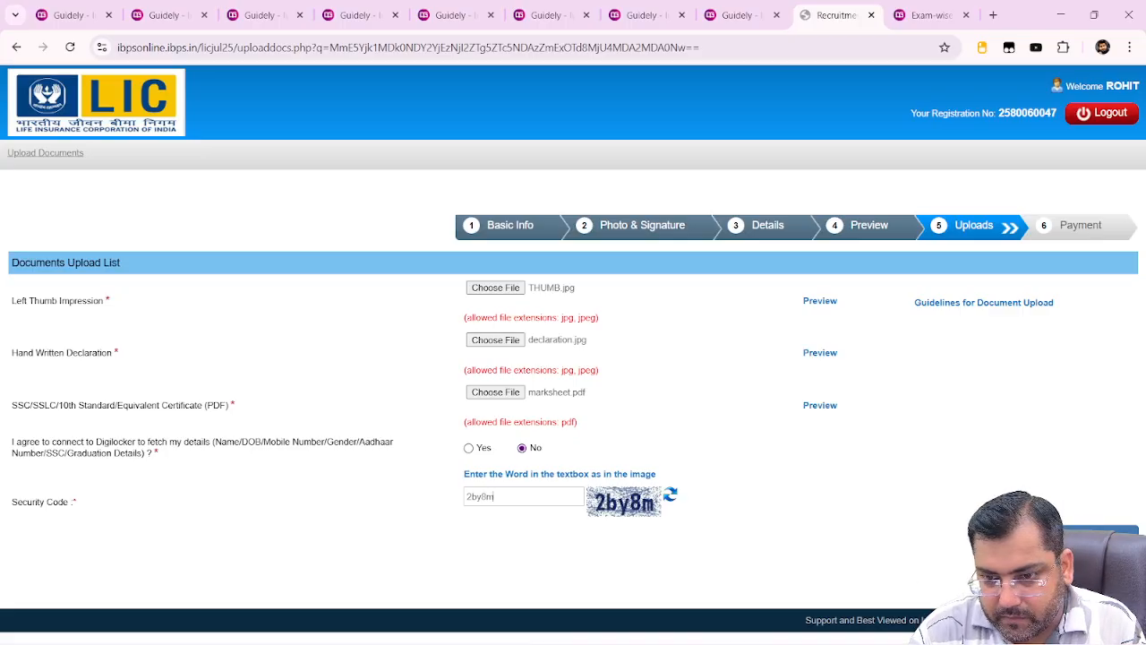
{"action": "key", "text": "Return"}
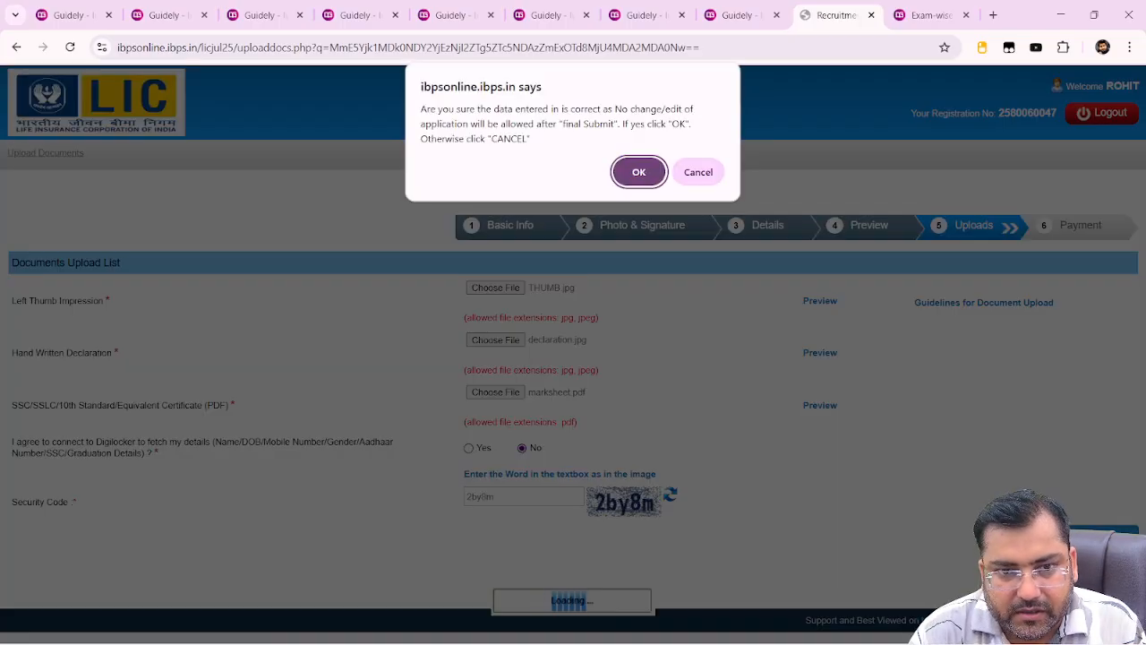
{"action": "left_click", "coordinate": [643, 173]}
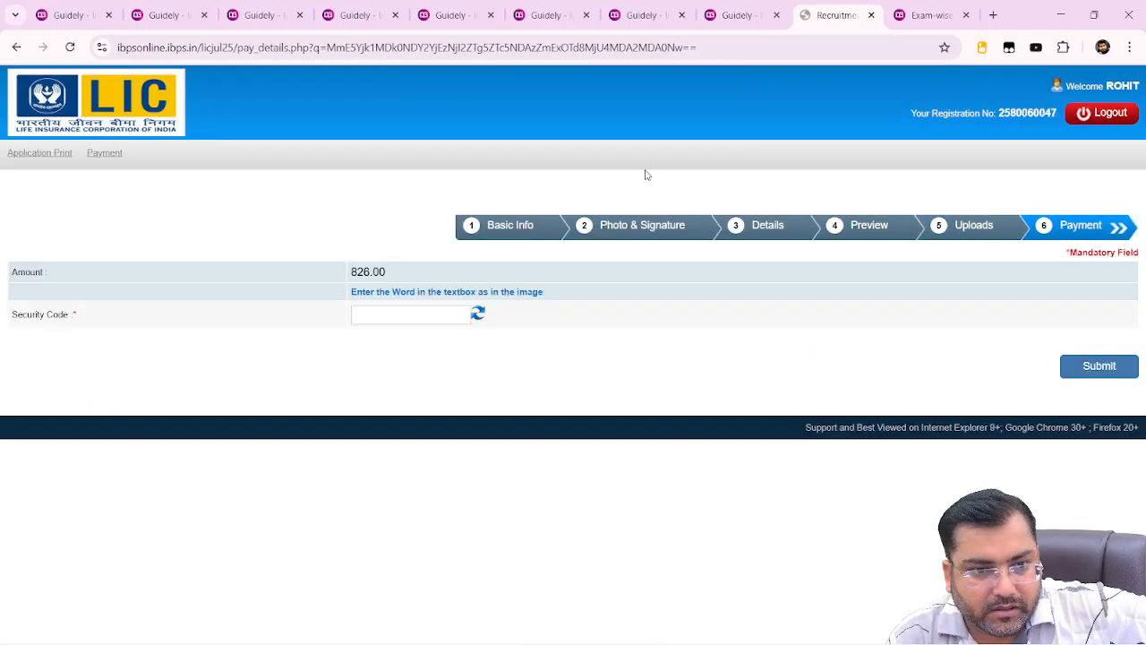
Enter the captcha as the security code, submit, and confirm proceeding to pay the ₹826 fee
{"action": "left_click", "coordinate": [404, 322]}
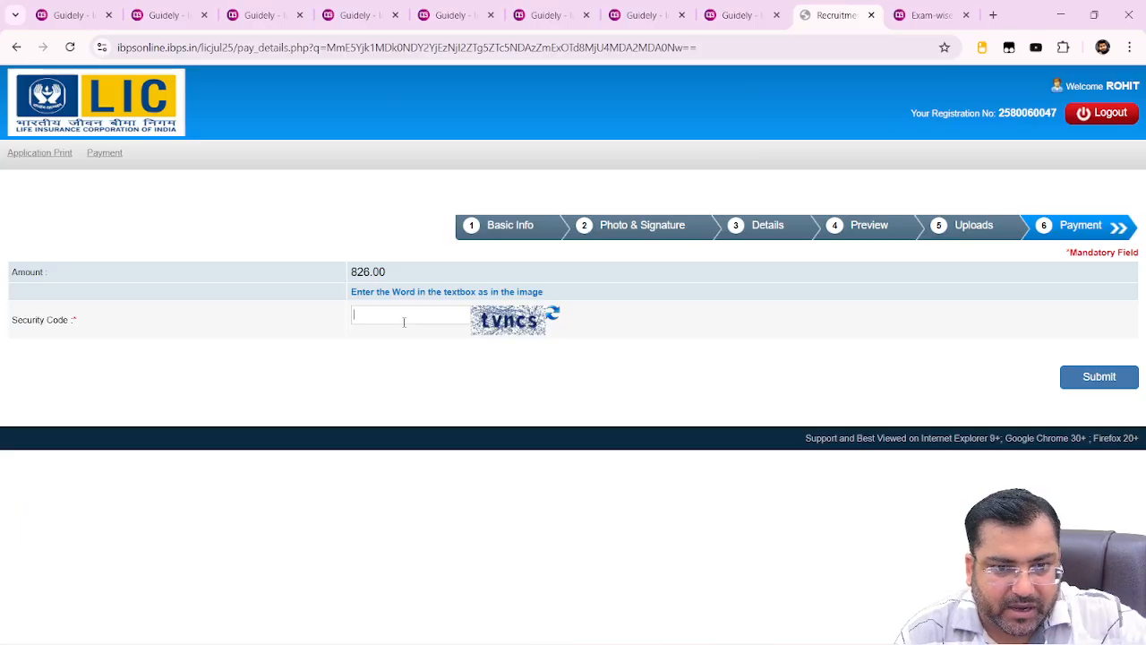
{"action": "type", "text": "t"}
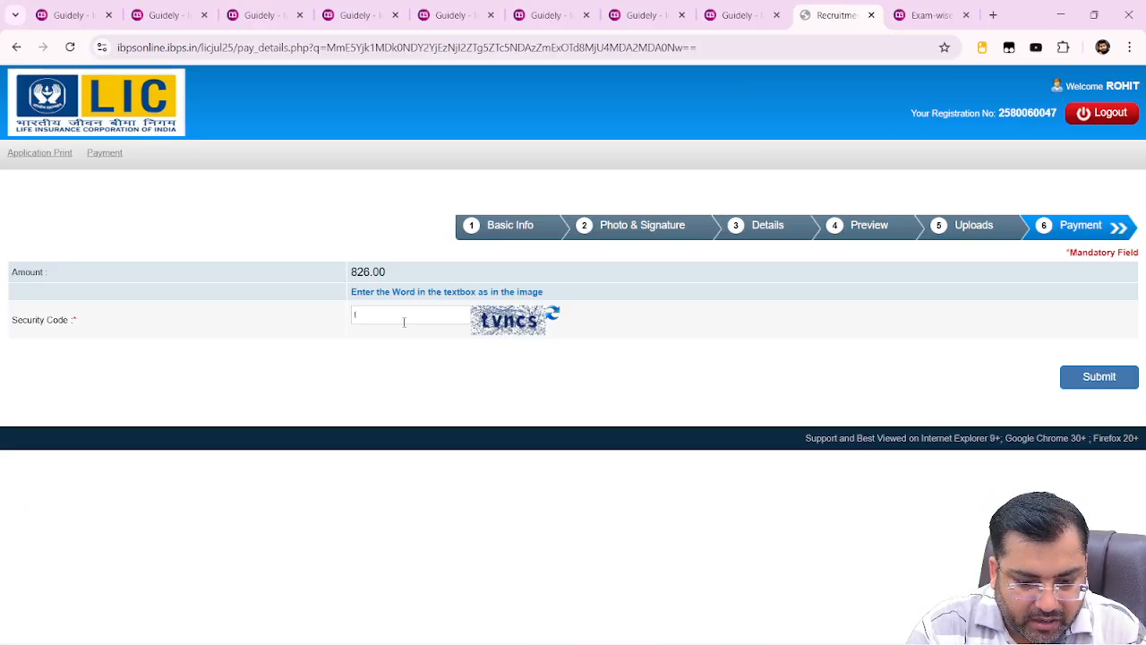
{"action": "type", "text": "vn"}
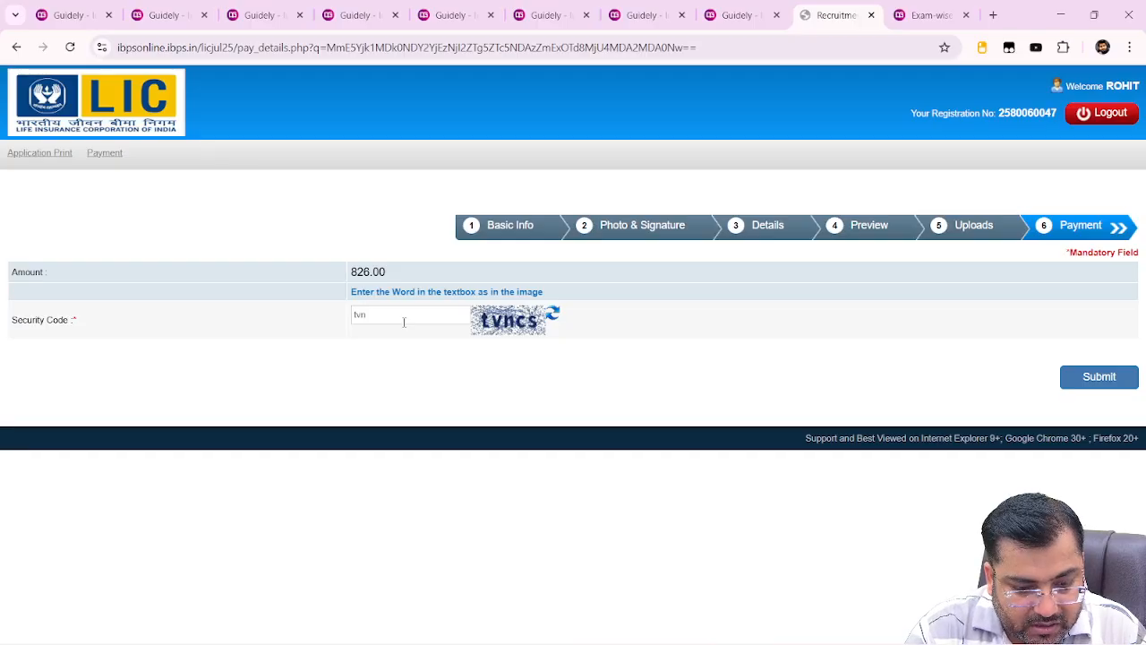
{"action": "type", "text": "cs"}
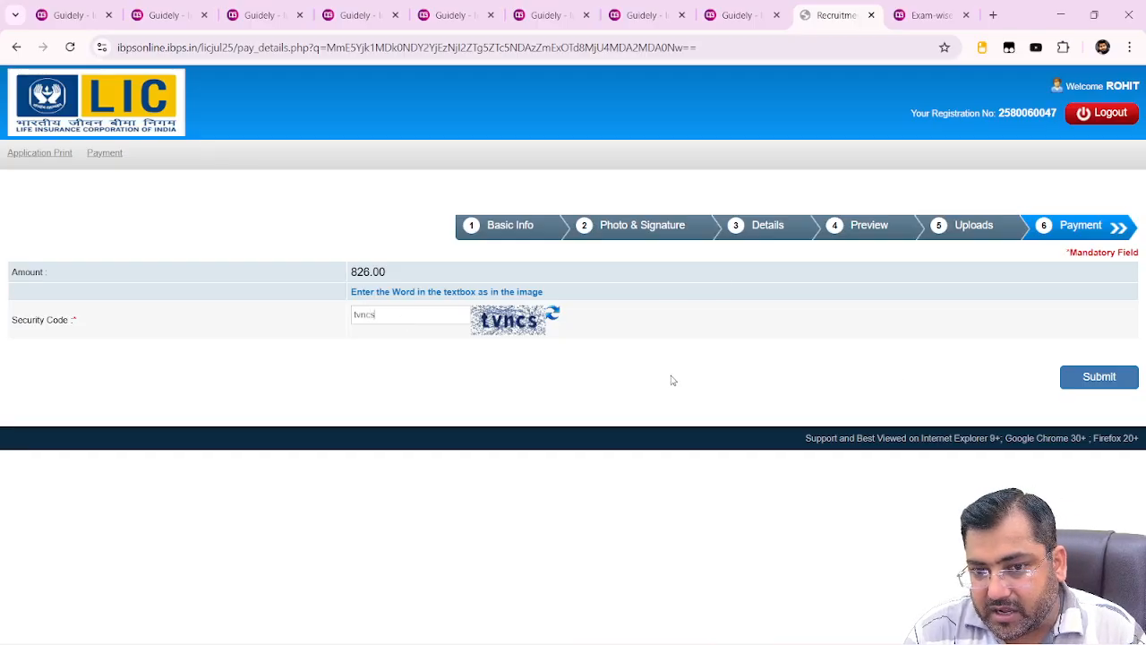
{"action": "left_click", "coordinate": [1096, 381]}
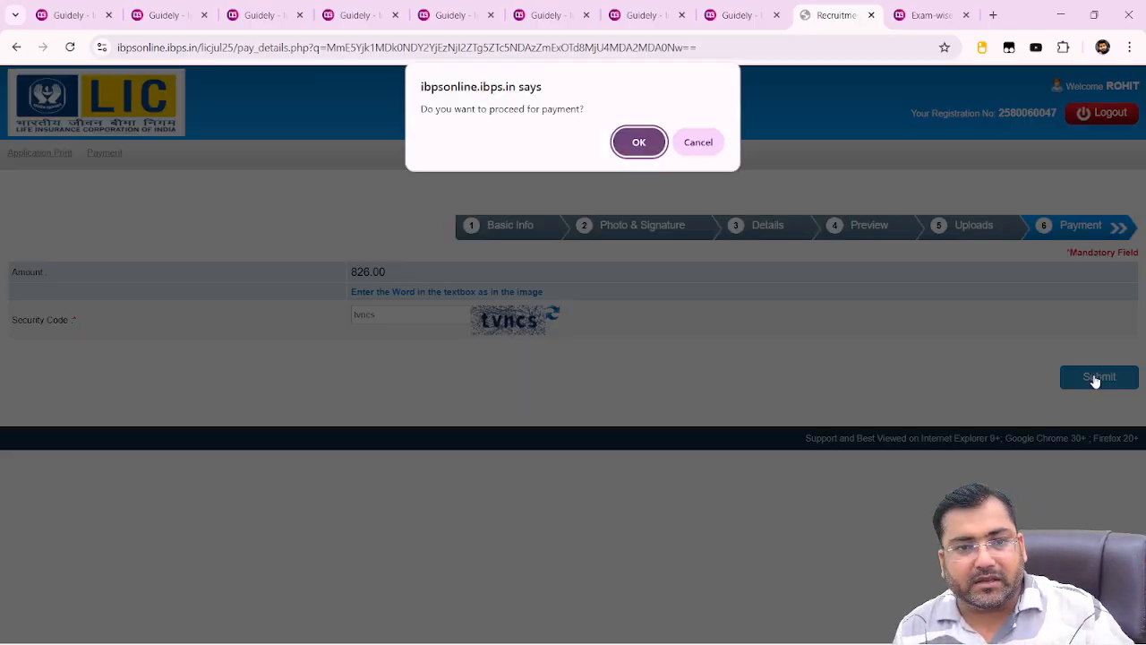
{"action": "left_click", "coordinate": [635, 146]}
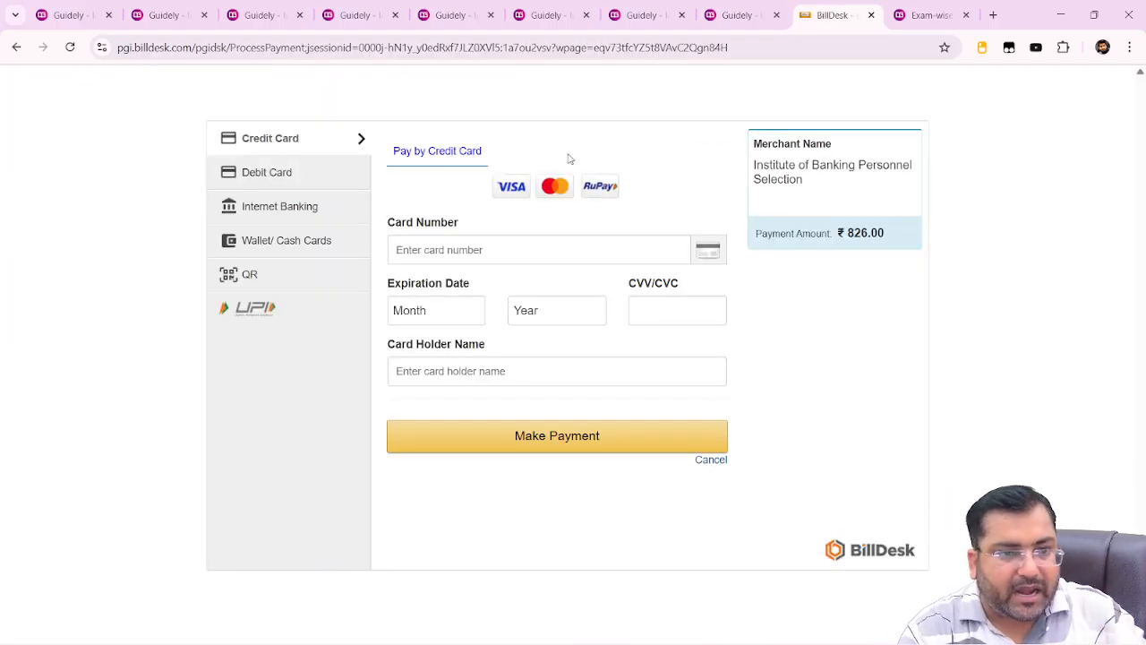
Choose QR payment via BHIM UPI and display the scannable UPI QR code for ₹826.00
{"action": "left_click", "coordinate": [252, 279]}
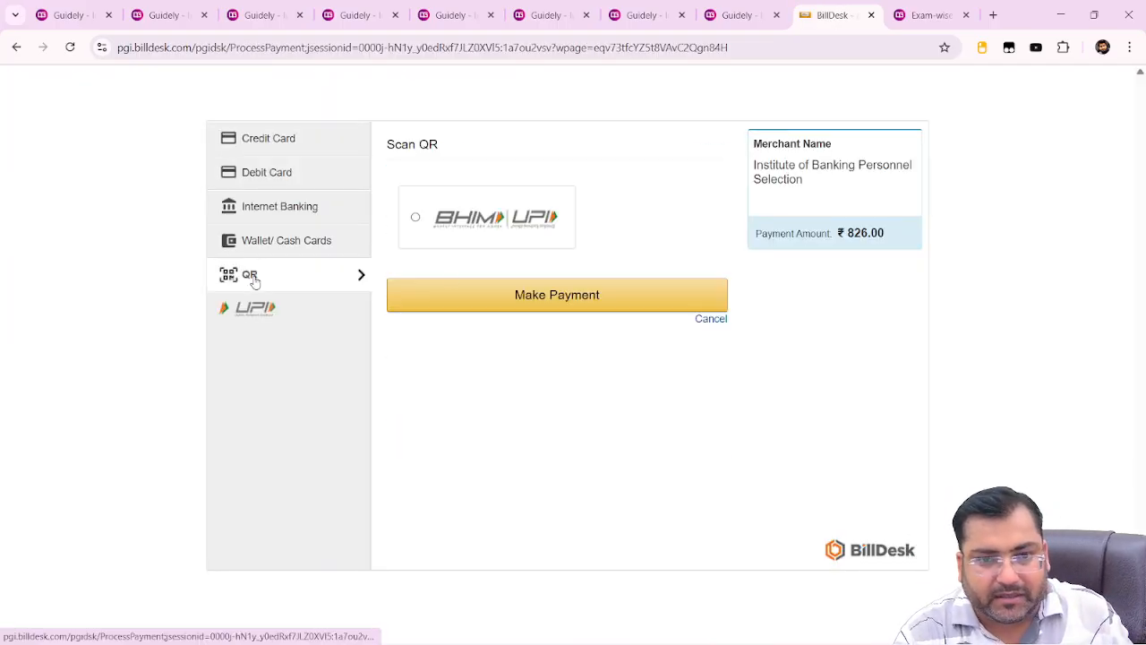
{"action": "left_click", "coordinate": [537, 229]}
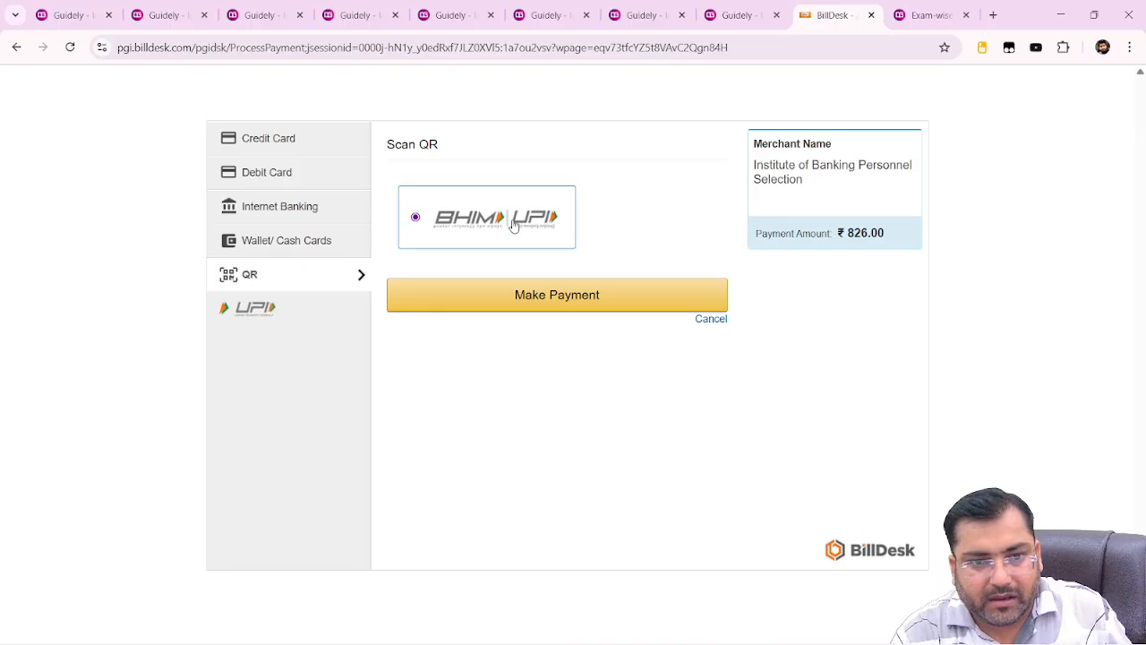
{"action": "left_click", "coordinate": [571, 301]}
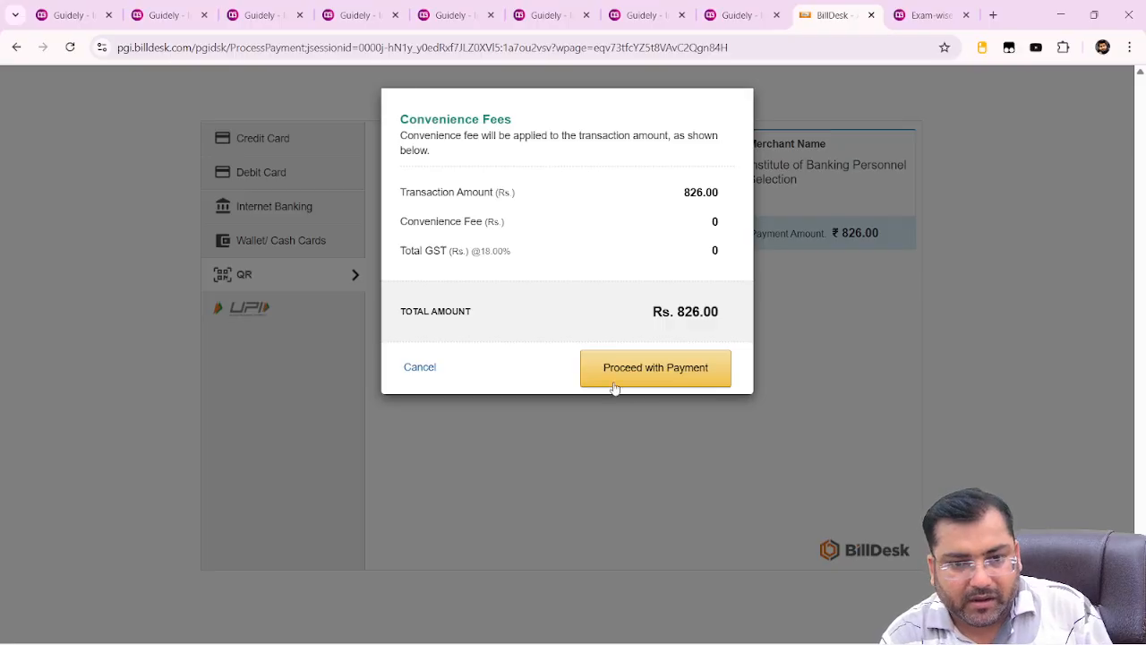
{"action": "left_click", "coordinate": [648, 384]}
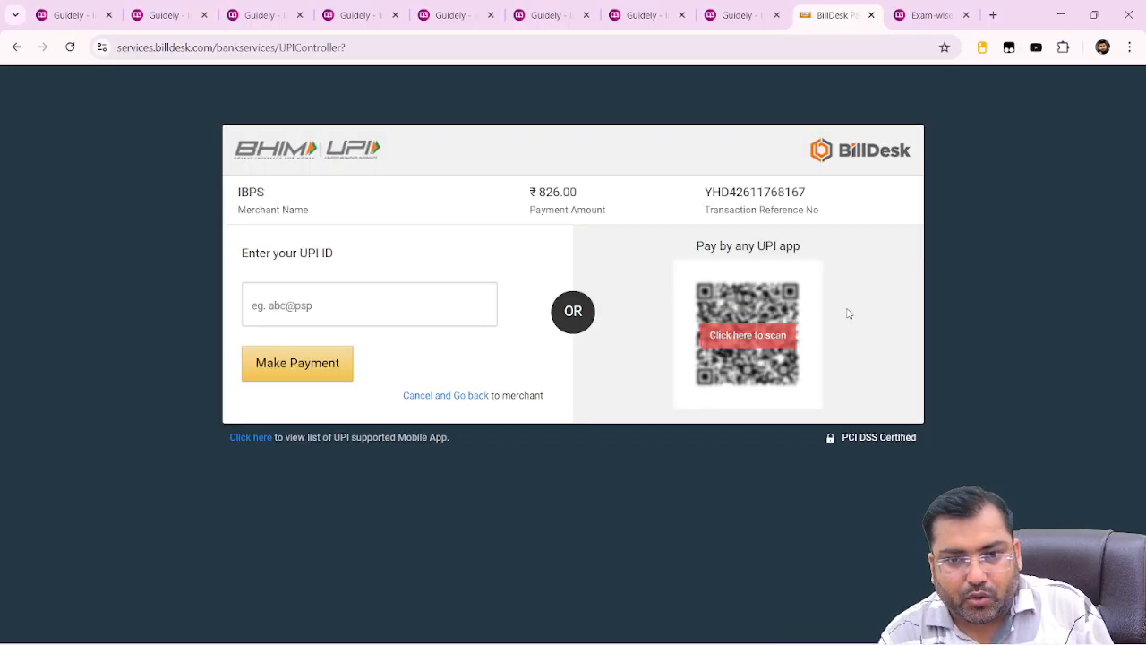
{"action": "left_click", "coordinate": [706, 331]}
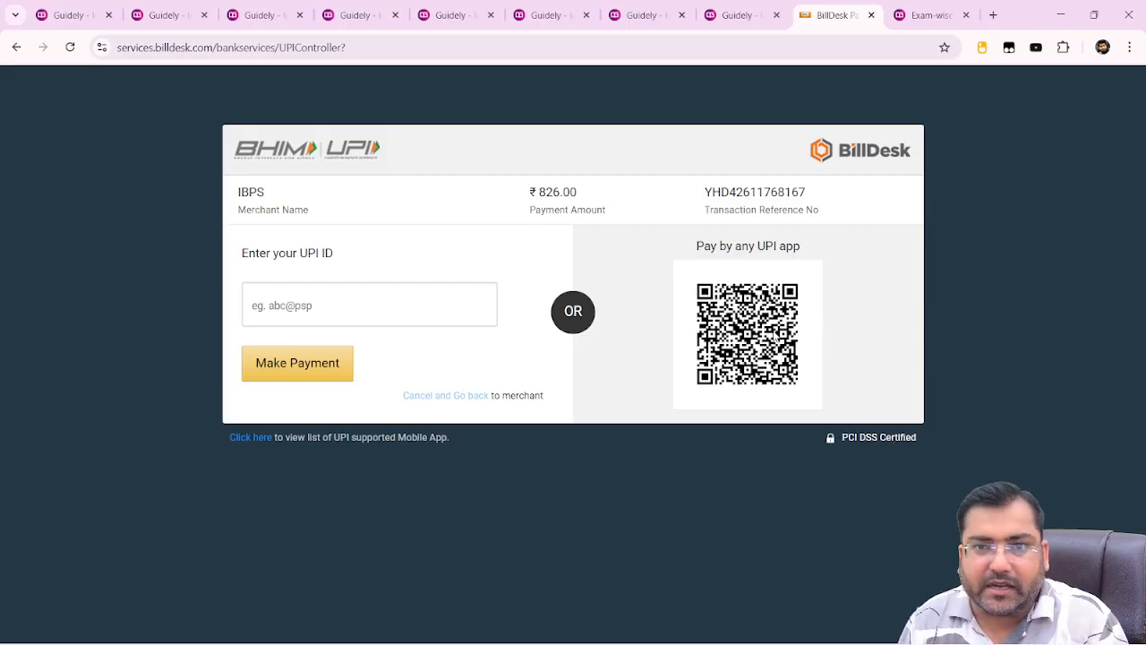
{"action": "key", "text": "alt+Tab"}
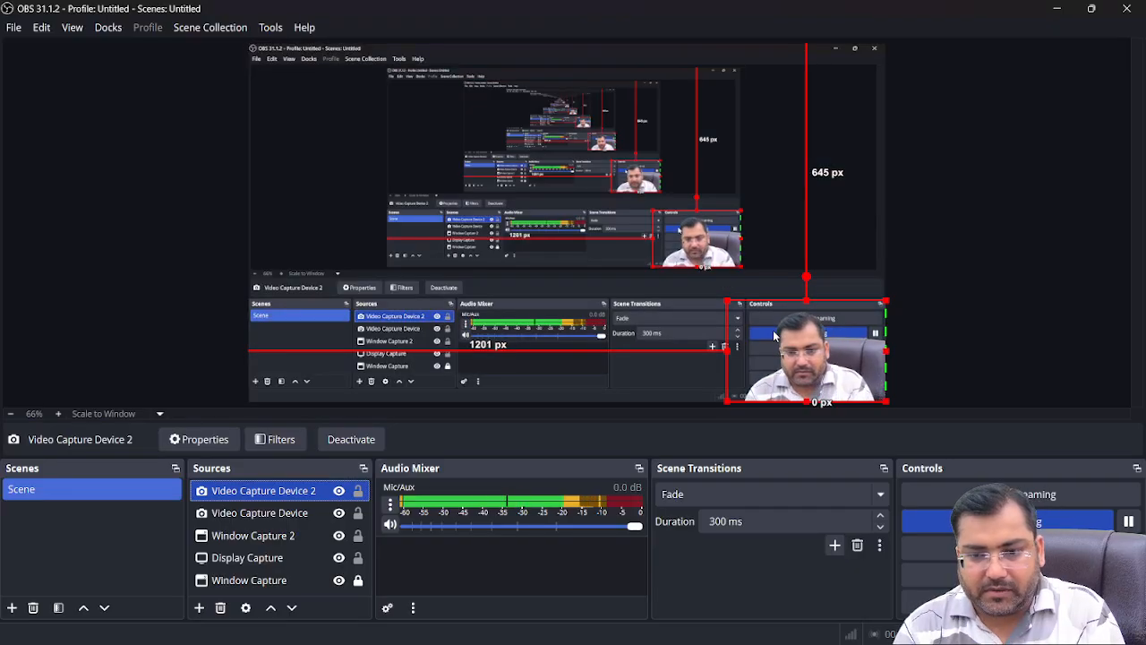
Go from the Guidely exam-wise PDF course tab to the Guidely homepage
{"action": "key", "text": "alt+Tab"}
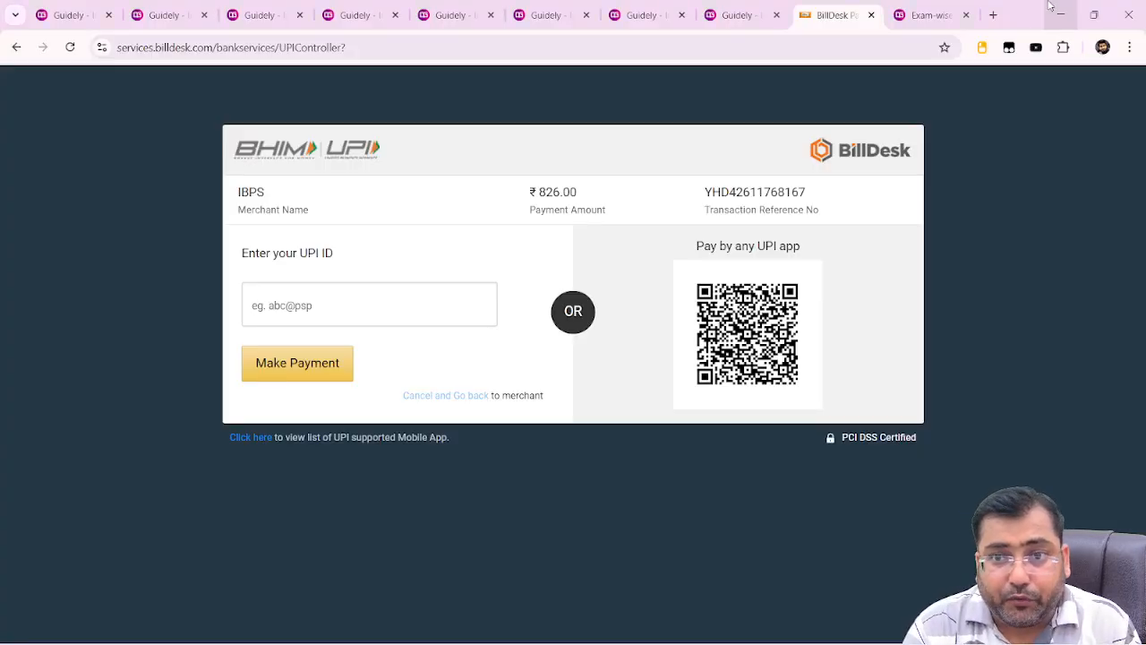
{"action": "left_click", "coordinate": [920, 13]}
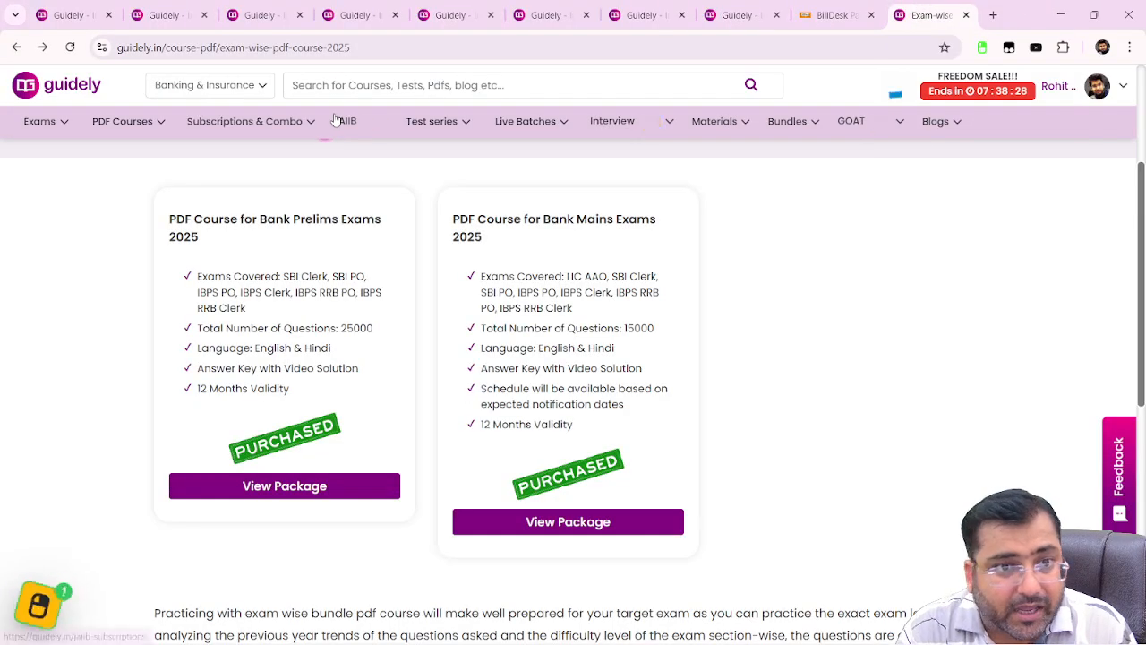
{"action": "left_click", "coordinate": [53, 94]}
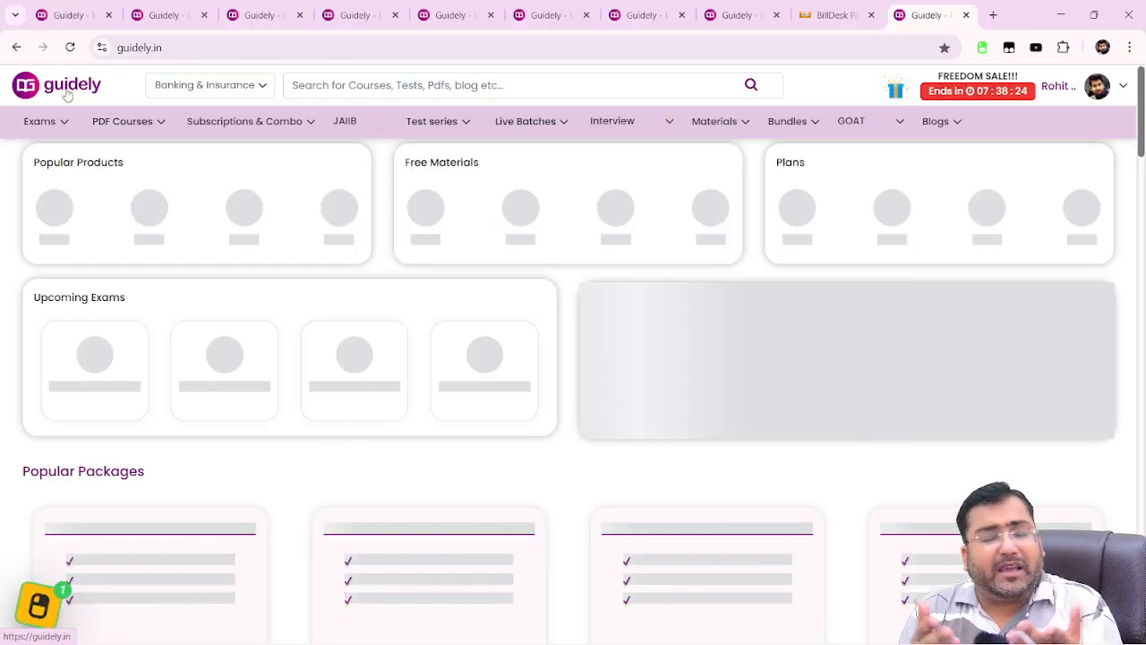
{"action": "key", "text": "alt+Tab"}
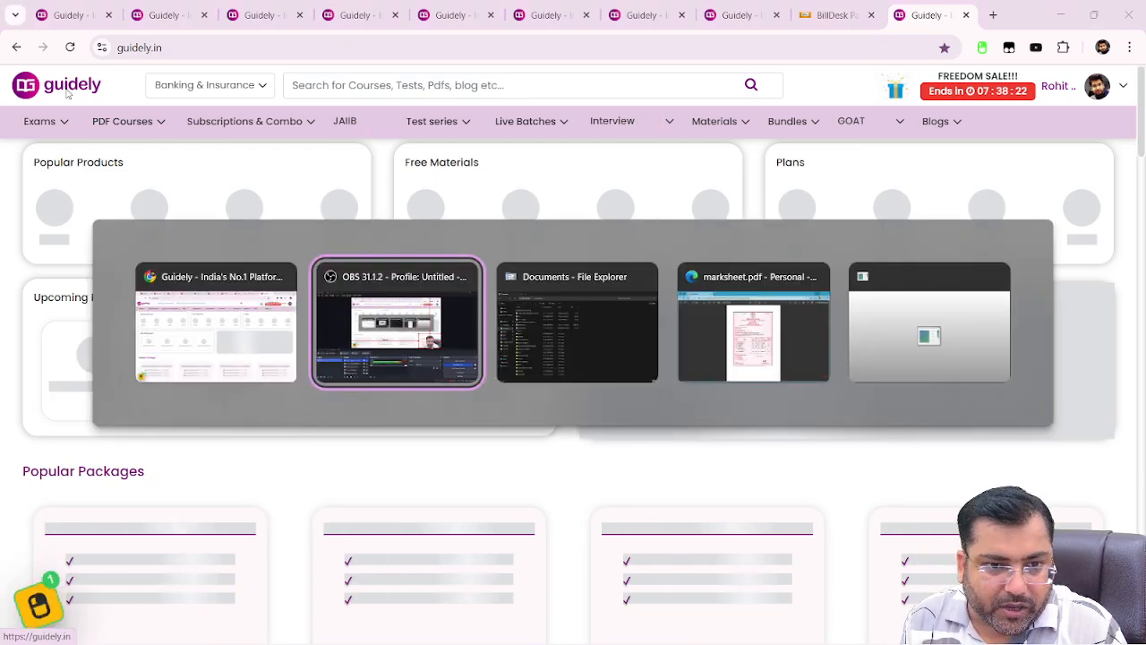